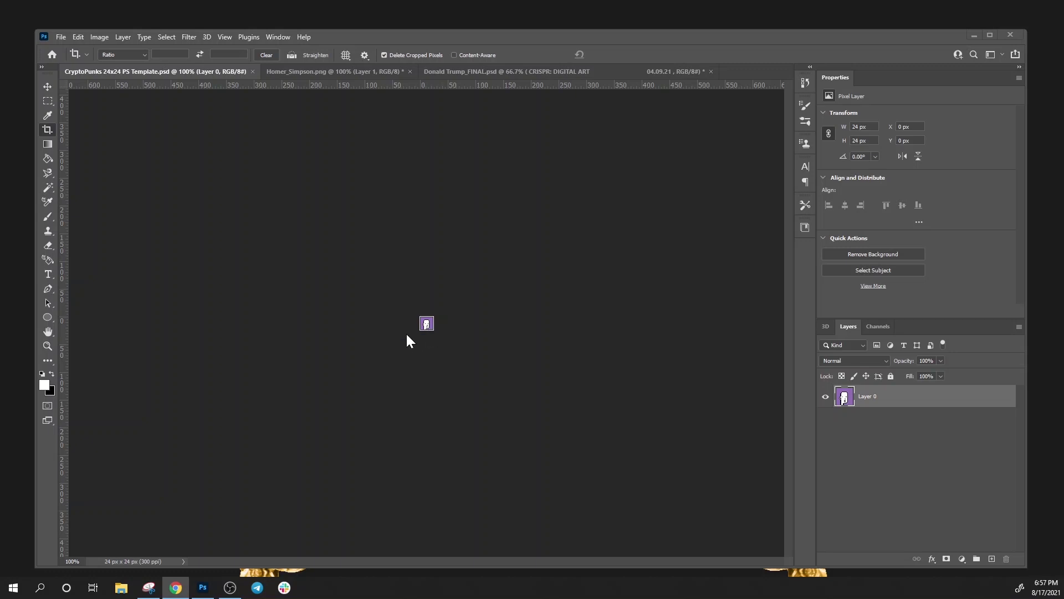
# Zoom the tiny punk template to 3200% so its 24x24 pixel grid fills the window
pyautogui.click(47, 347)
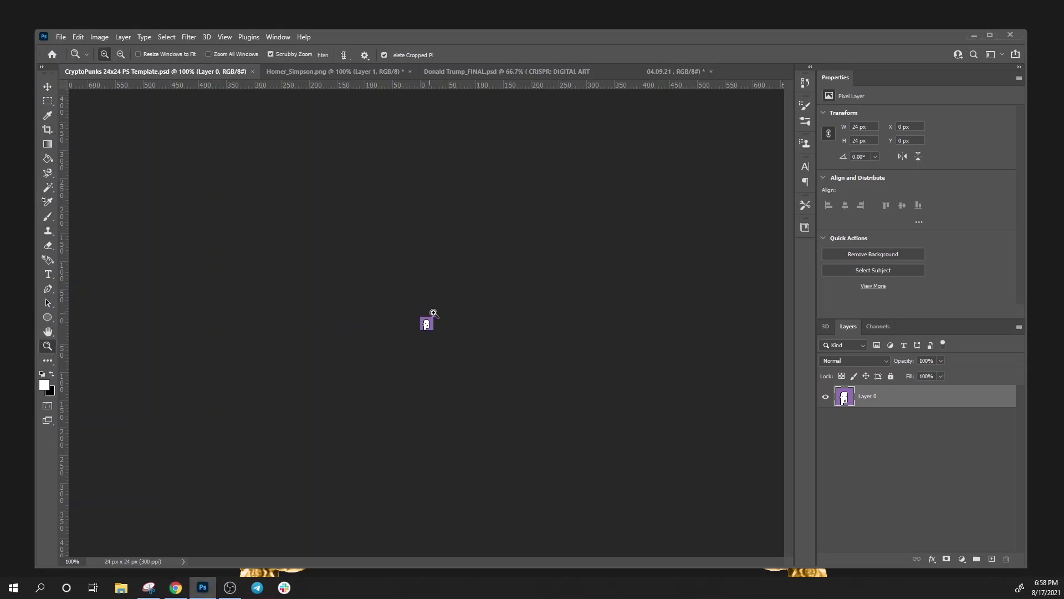
pyautogui.click(446, 340)
pyautogui.click(474, 342)
pyautogui.click(474, 343)
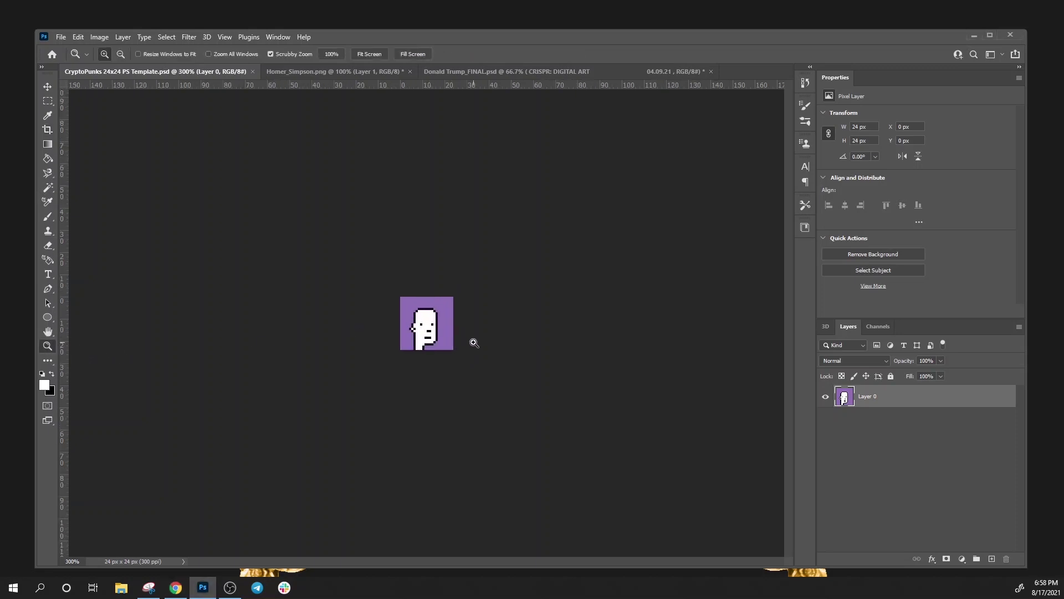
pyautogui.click(471, 340)
pyautogui.click(501, 349)
pyautogui.click(504, 349)
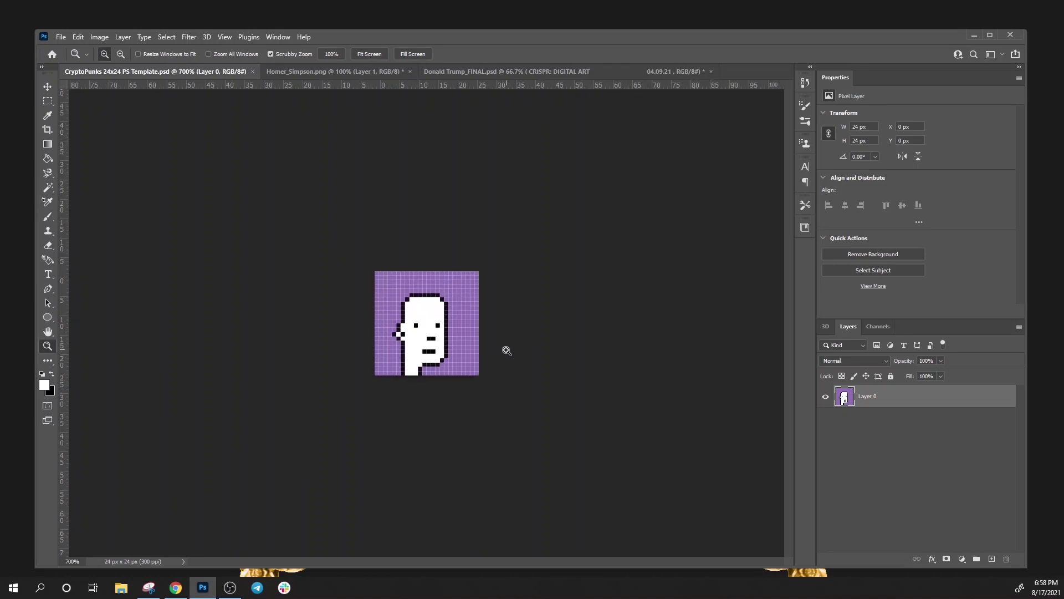
pyautogui.click(505, 350)
pyautogui.click(510, 359)
pyautogui.click(586, 366)
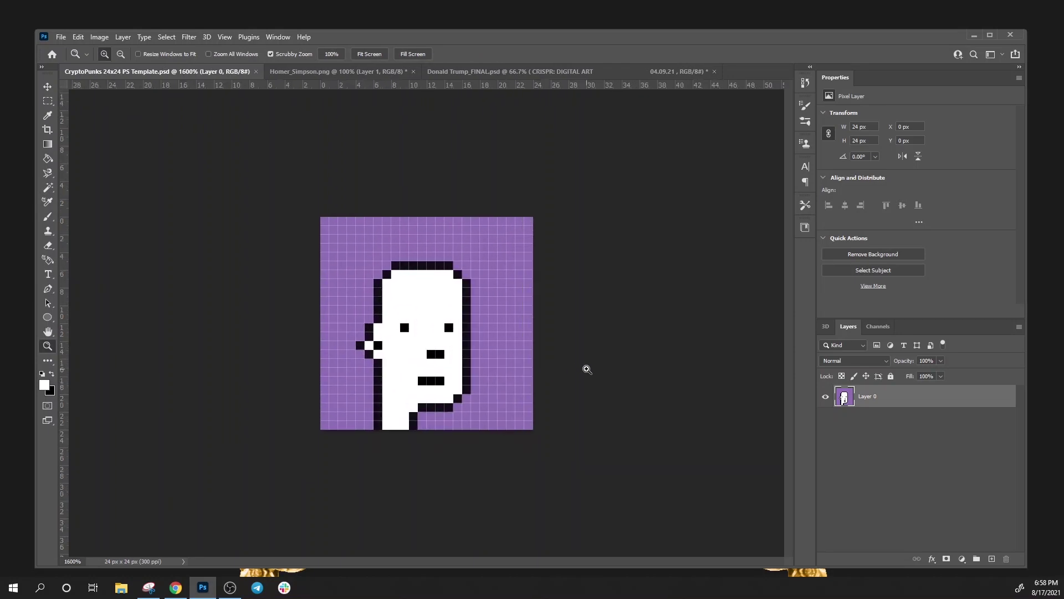
pyautogui.click(587, 367)
pyautogui.click(586, 368)
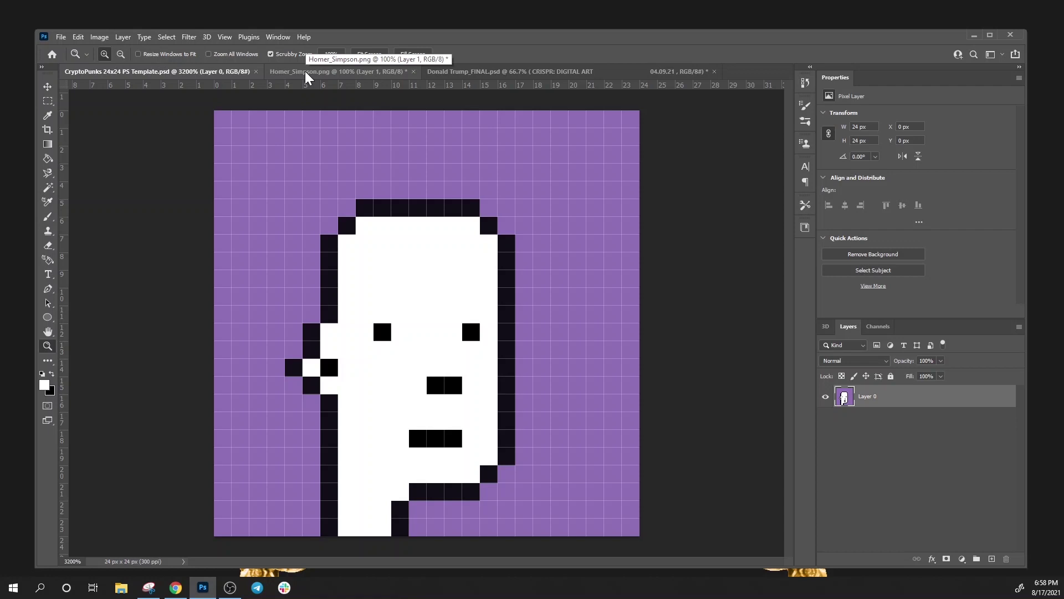
# Sample the yellow of Homer's head in Homer_Simpson.png as the foreground colour
pyautogui.click(305, 71)
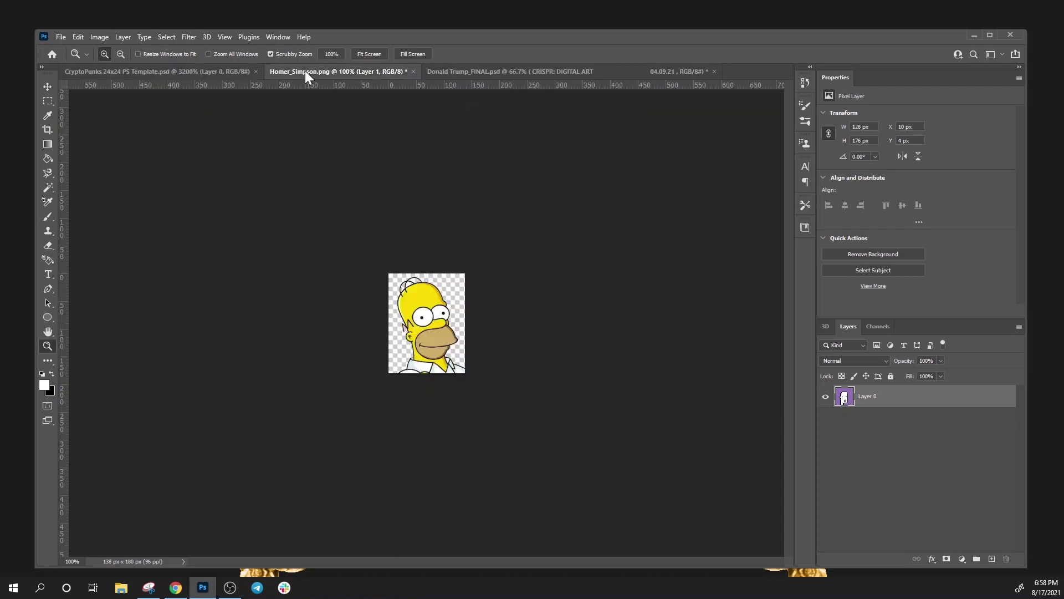
pyautogui.click(379, 332)
pyautogui.click(407, 324)
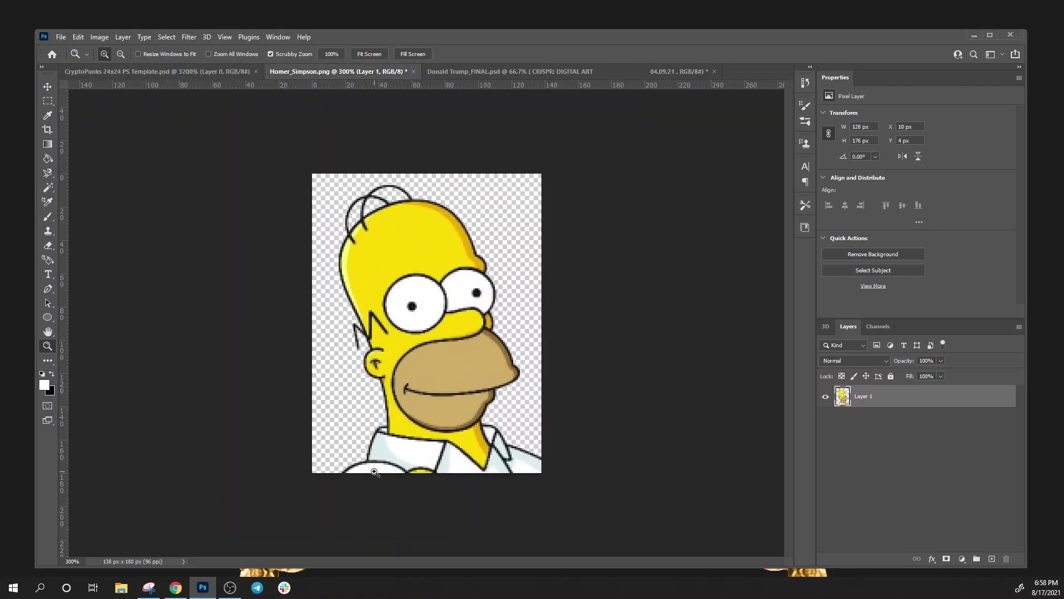
pyautogui.click(175, 71)
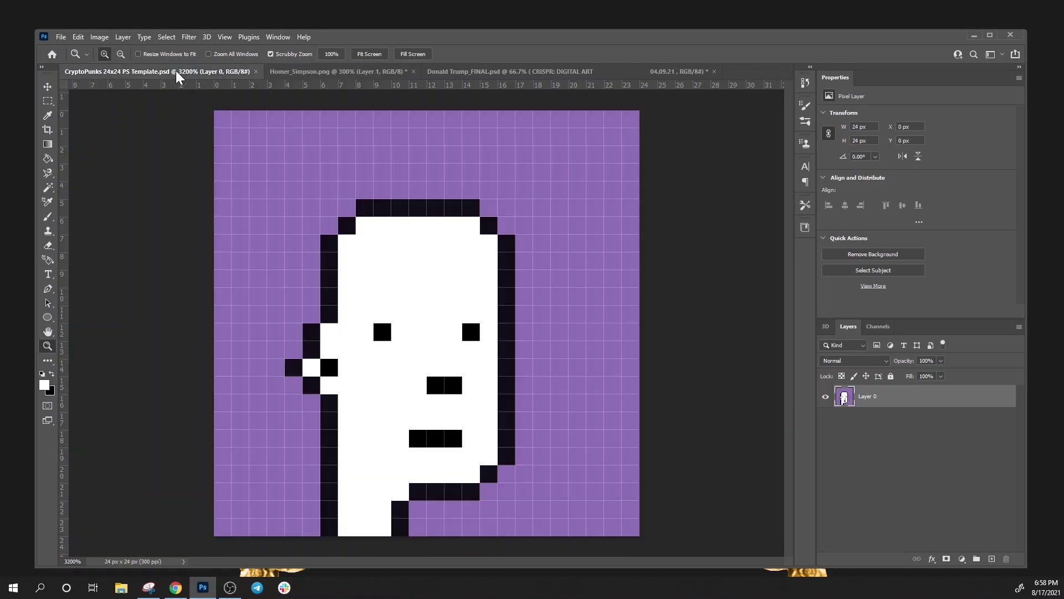
pyautogui.click(382, 71)
pyautogui.press('i')
pyautogui.click(402, 246)
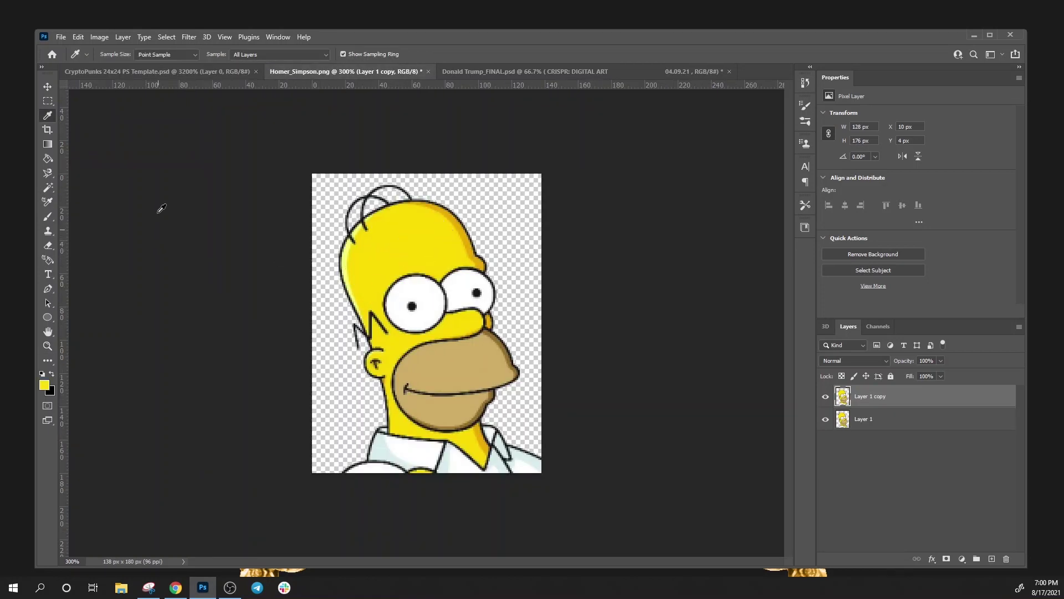
pyautogui.click(409, 235)
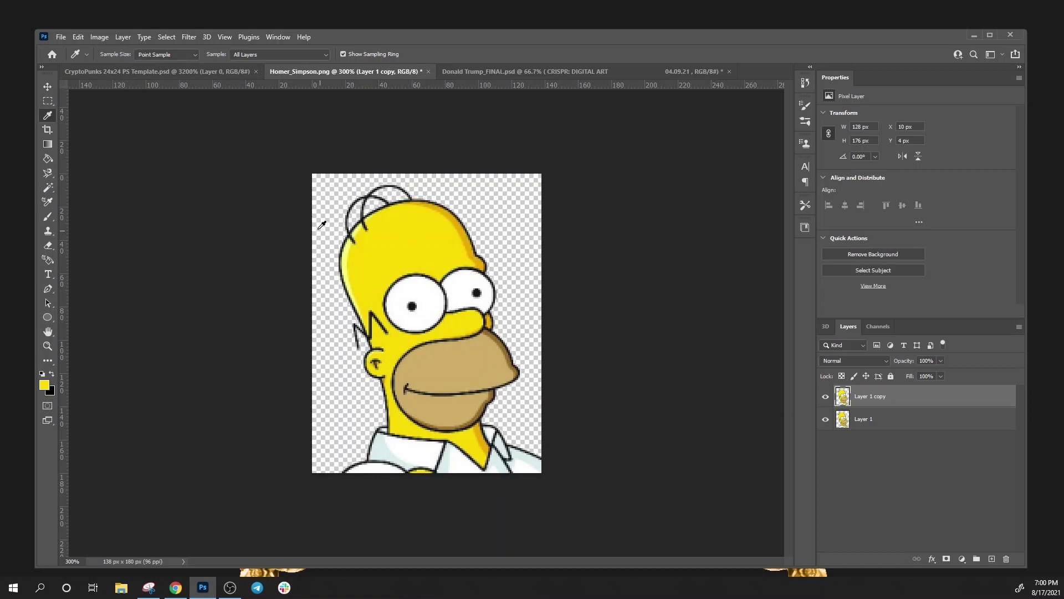
pyautogui.click(146, 70)
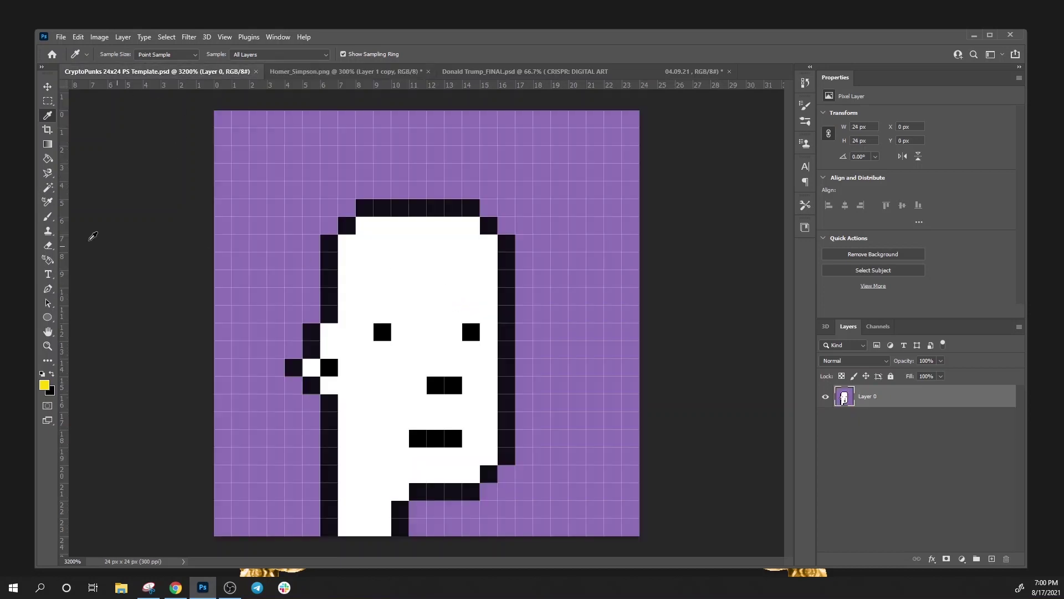
# On the punk template, switch to the Pencil tool with a 1 px hard round tip
pyautogui.press('b')
pyautogui.click(75, 52)
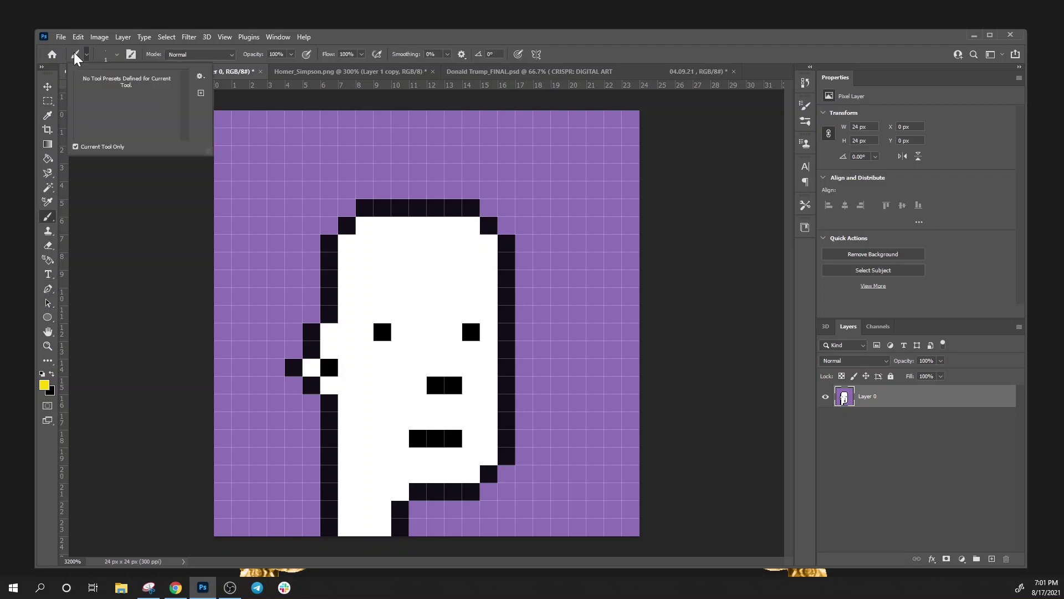
pyautogui.click(74, 52)
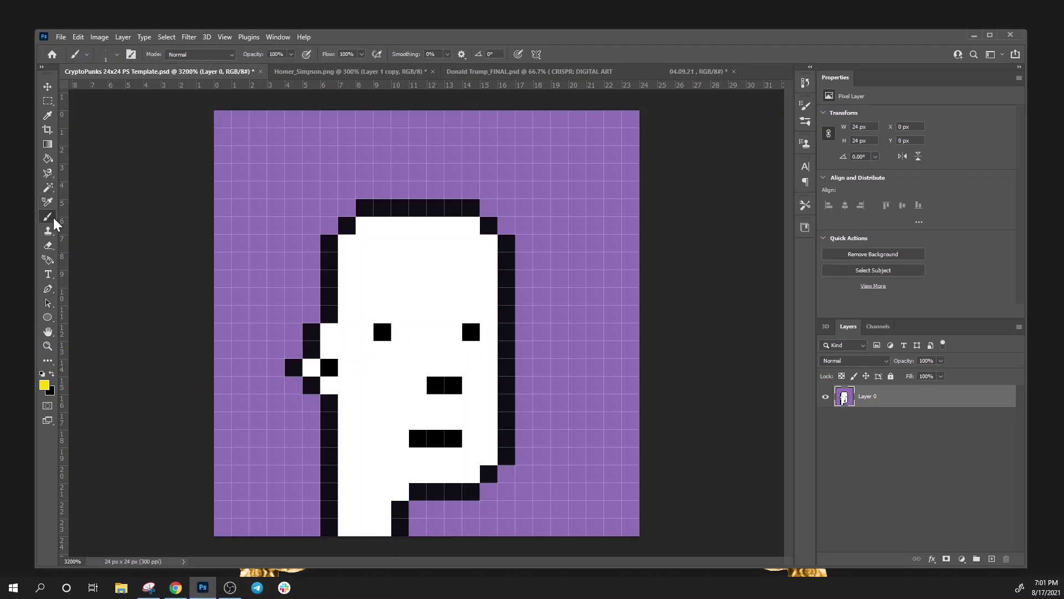
pyautogui.rightClick(54, 219)
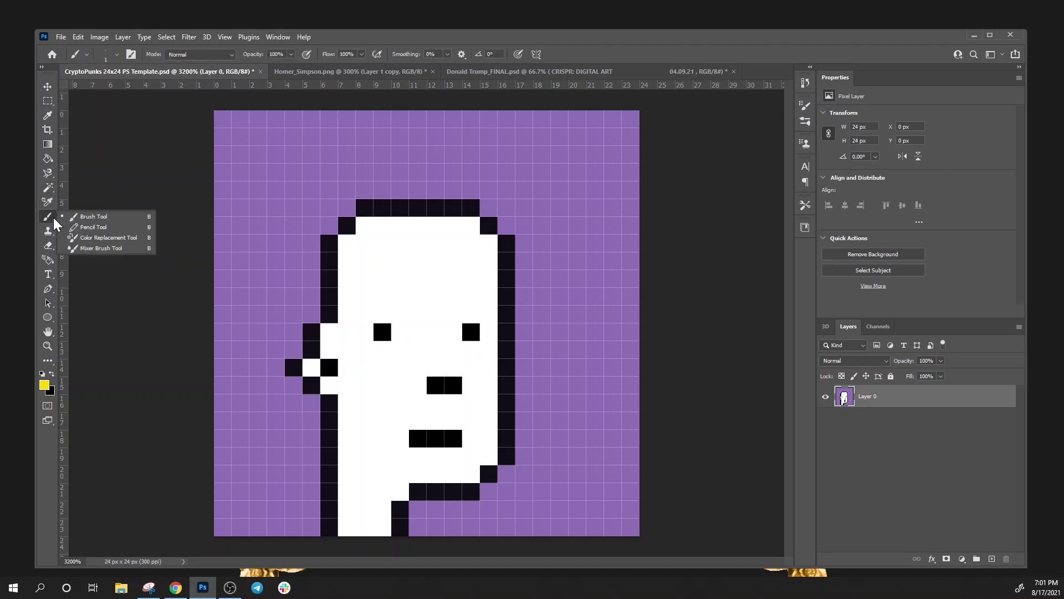
pyautogui.click(96, 219)
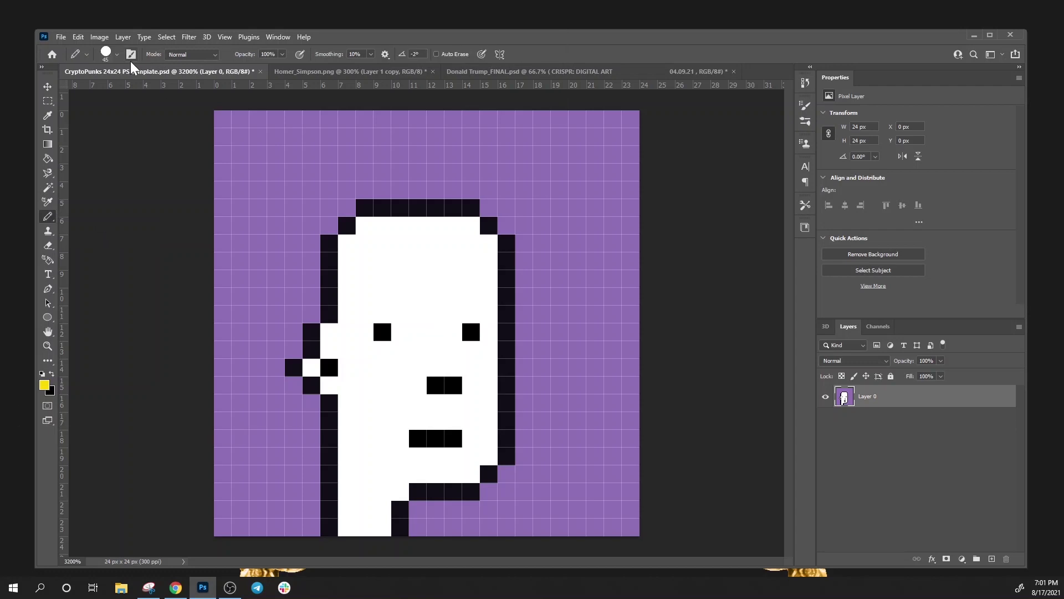
pyautogui.click(117, 54)
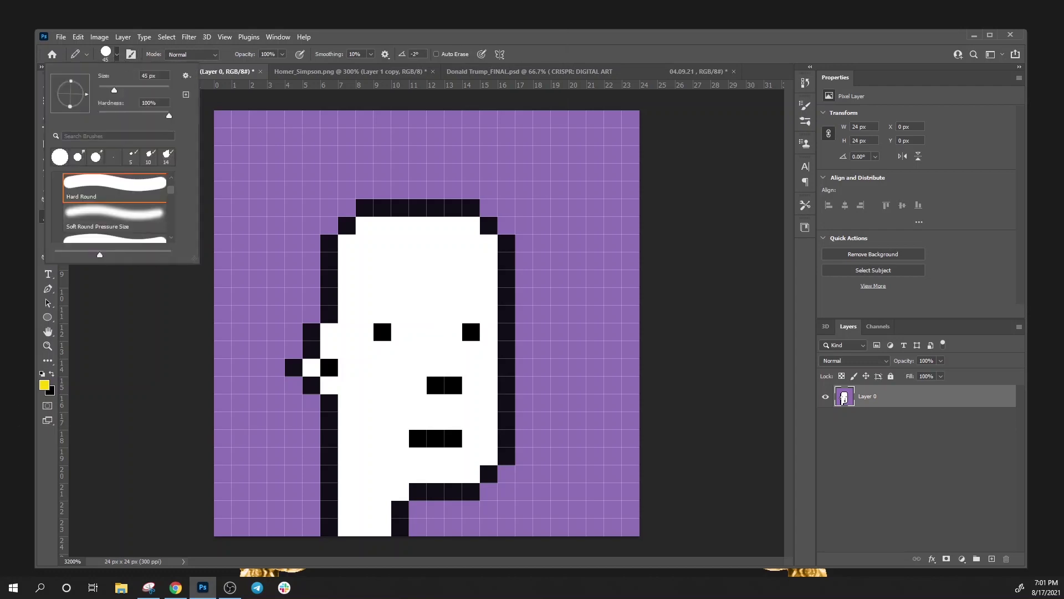
pyautogui.doubleClick(145, 76)
pyautogui.write('1')
pyautogui.press('Return')
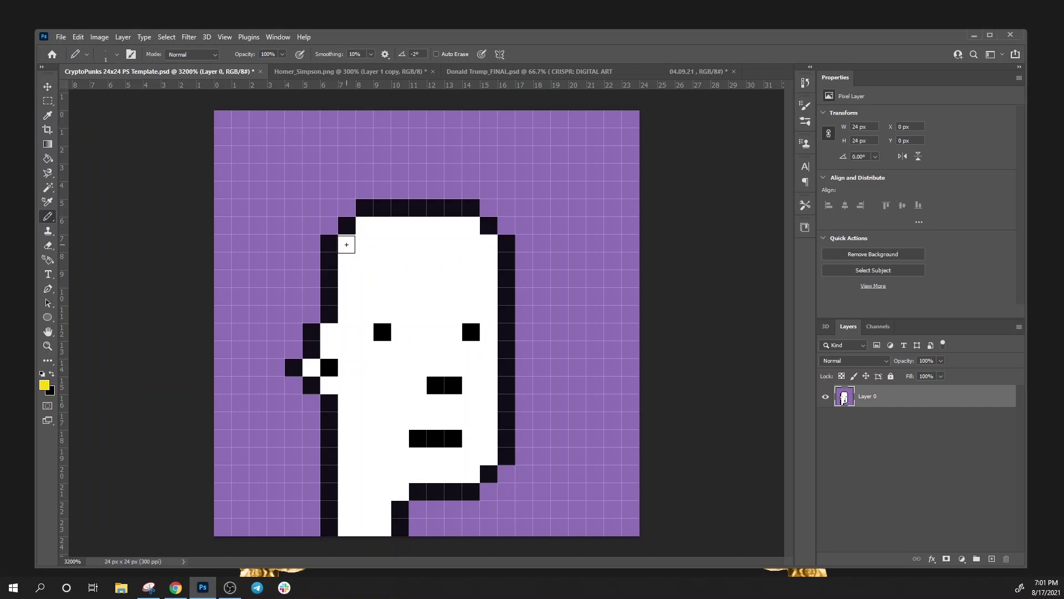
# Paint all the punk's white face, beard and body pixels Homer yellow with the 1 px pencil
pyautogui.moveTo(347, 244)
pyautogui.mouseDown()
pyautogui.moveTo(375, 239)
pyautogui.moveTo(370, 224)
pyautogui.moveTo(413, 224)
pyautogui.moveTo(463, 227)
pyautogui.moveTo(486, 243)
pyautogui.moveTo(351, 261)
pyautogui.moveTo(357, 314)
pyautogui.moveTo(384, 301)
pyautogui.moveTo(402, 311)
pyautogui.moveTo(382, 311)
pyautogui.moveTo(386, 290)
pyautogui.moveTo(415, 258)
pyautogui.moveTo(443, 256)
pyautogui.moveTo(495, 262)
pyautogui.moveTo(469, 279)
pyautogui.moveTo(413, 278)
pyautogui.moveTo(409, 305)
pyautogui.moveTo(421, 314)
pyautogui.moveTo(487, 306)
pyautogui.moveTo(479, 295)
pyautogui.moveTo(416, 293)
pyautogui.moveTo(361, 315)
pyautogui.moveTo(308, 366)
pyautogui.moveTo(326, 382)
pyautogui.moveTo(354, 386)
pyautogui.moveTo(349, 342)
pyautogui.moveTo(406, 355)
pyautogui.moveTo(414, 326)
pyautogui.moveTo(443, 326)
pyautogui.moveTo(474, 358)
pyautogui.moveTo(486, 332)
pyautogui.mouseUp()
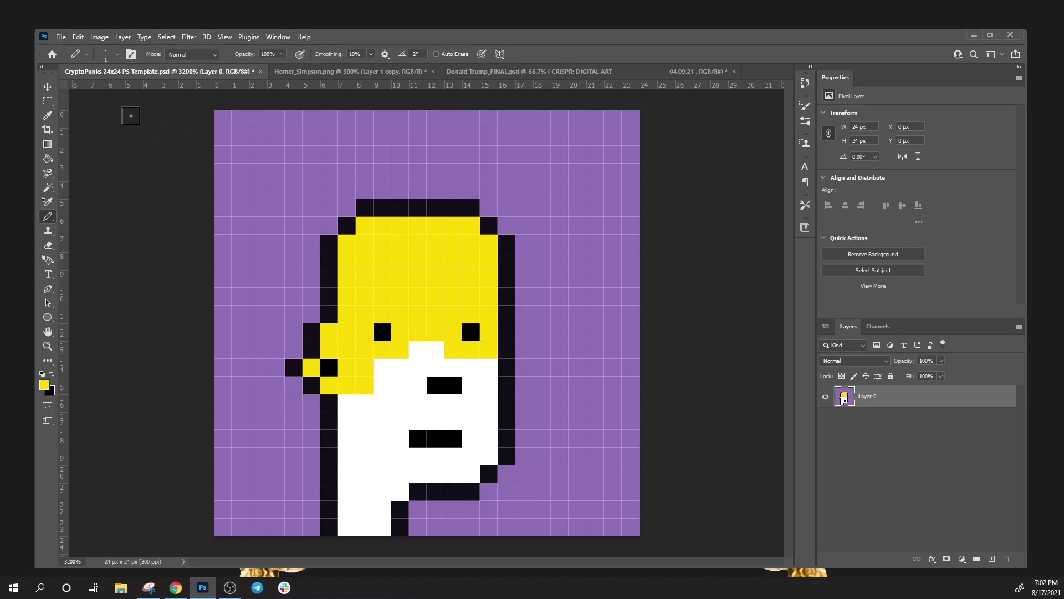
pyautogui.moveTo(435, 364)
pyautogui.mouseDown()
pyautogui.moveTo(393, 351)
pyautogui.moveTo(375, 410)
pyautogui.moveTo(358, 399)
pyautogui.moveTo(351, 409)
pyautogui.moveTo(348, 529)
pyautogui.moveTo(375, 531)
pyautogui.moveTo(378, 390)
pyautogui.moveTo(358, 532)
pyautogui.mouseUp()
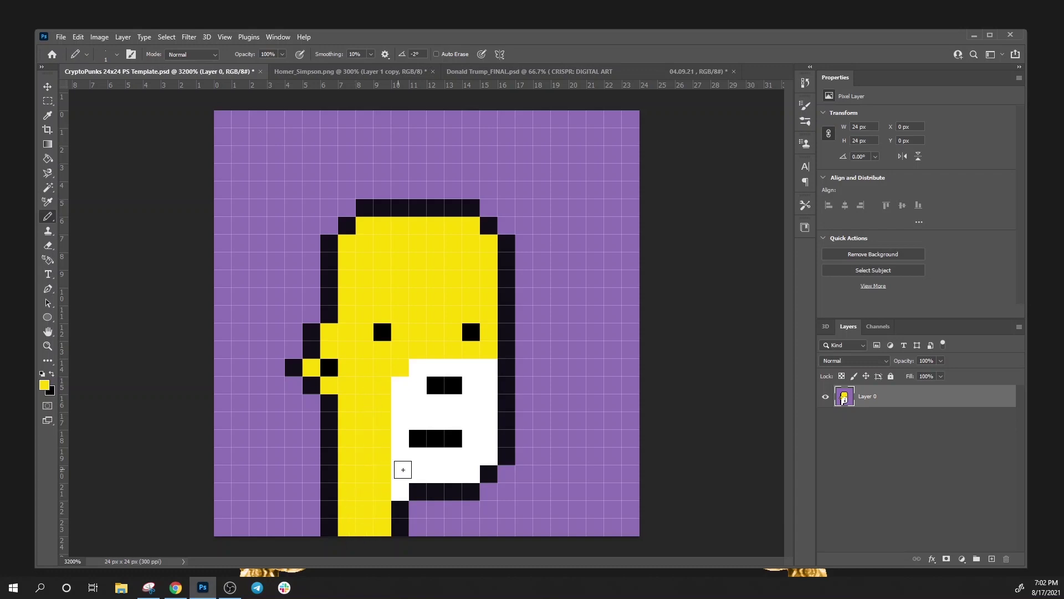
pyautogui.moveTo(400, 487)
pyautogui.mouseDown()
pyautogui.moveTo(402, 366)
pyautogui.moveTo(485, 375)
pyautogui.moveTo(483, 449)
pyautogui.moveTo(460, 471)
pyautogui.moveTo(409, 467)
pyautogui.moveTo(443, 465)
pyautogui.moveTo(417, 457)
pyautogui.moveTo(412, 421)
pyautogui.moveTo(472, 425)
pyautogui.moveTo(477, 439)
pyautogui.moveTo(472, 376)
pyautogui.moveTo(461, 402)
pyautogui.moveTo(408, 401)
pyautogui.moveTo(411, 384)
pyautogui.moveTo(358, 400)
pyautogui.mouseUp()
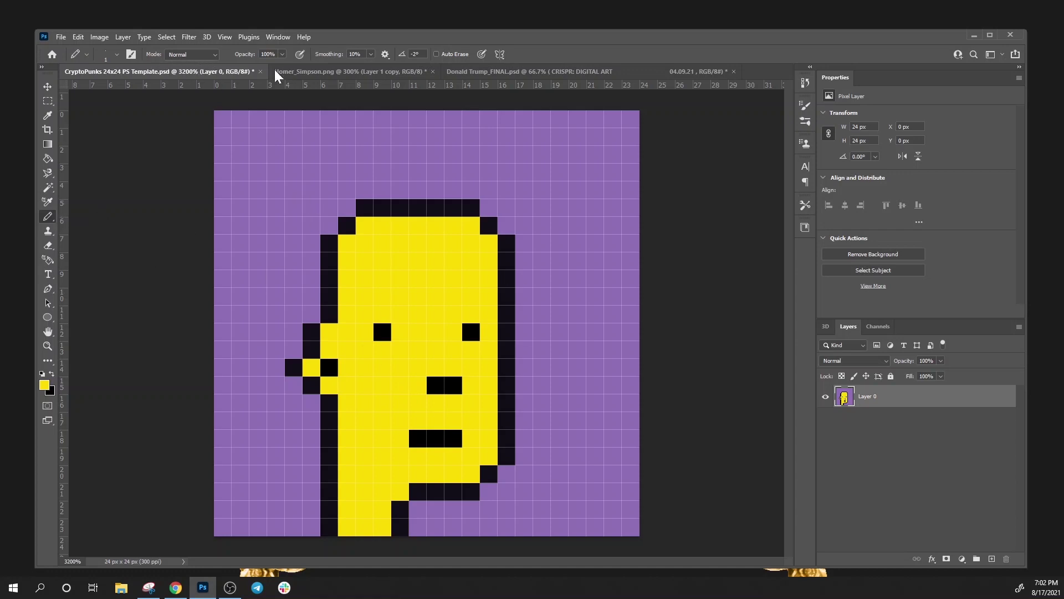
# Sample the light yellow at the edge of Homer's head in the reference image
pyautogui.click(315, 72)
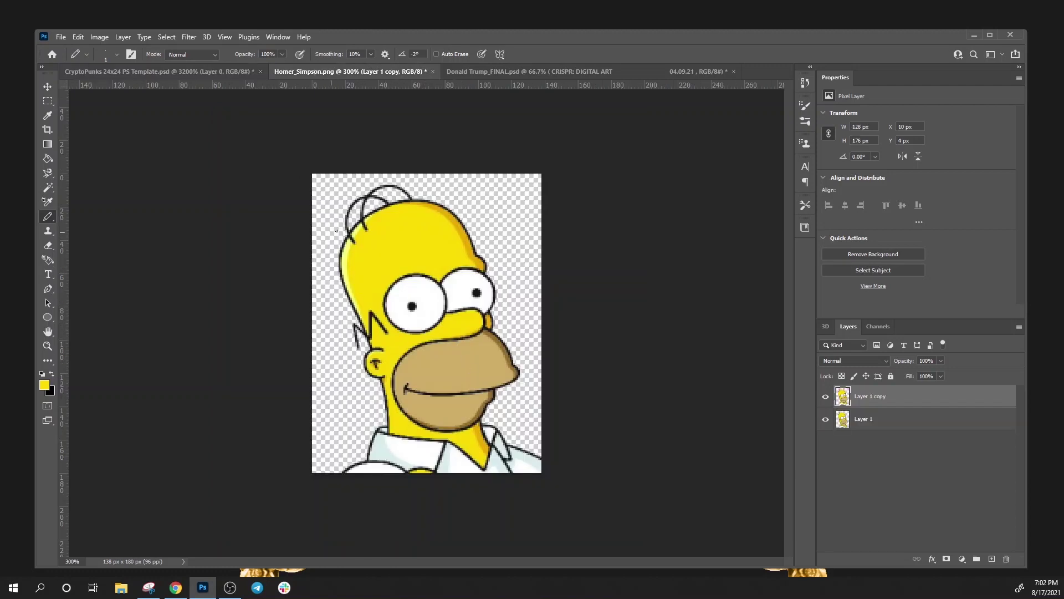
pyautogui.click(47, 116)
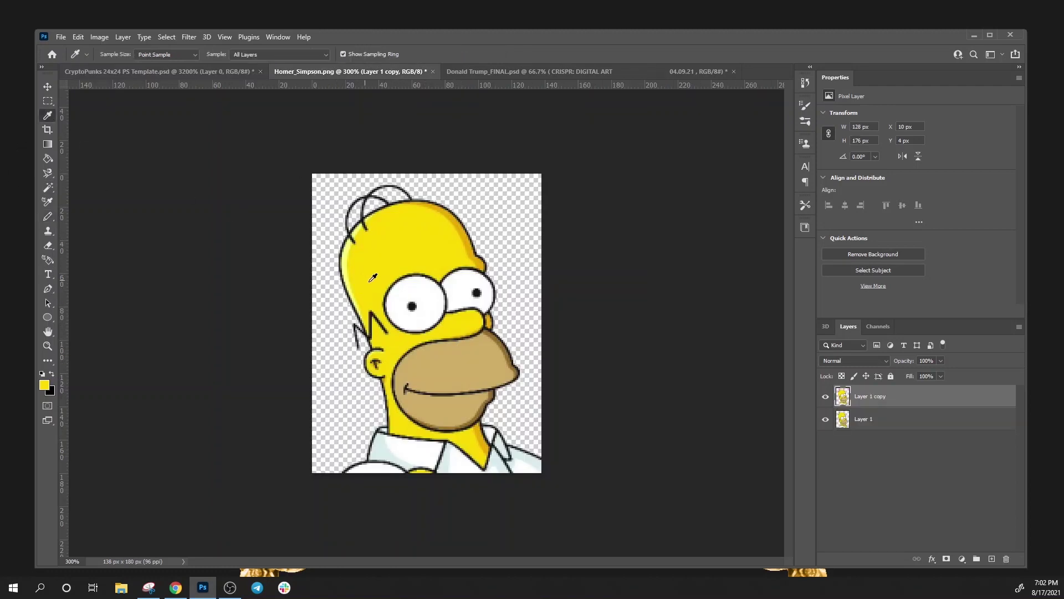
pyautogui.click(351, 257)
# Paint a light-yellow highlight down the punk's left edge, beside the ear and at the top-left
pyautogui.click(48, 216)
pyautogui.click(168, 71)
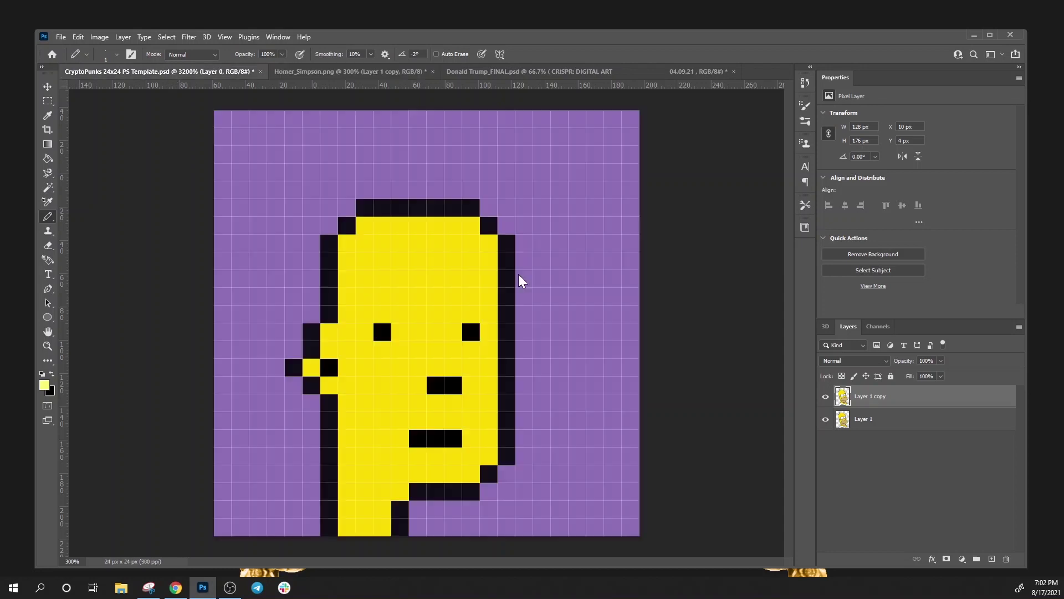
pyautogui.click(348, 243)
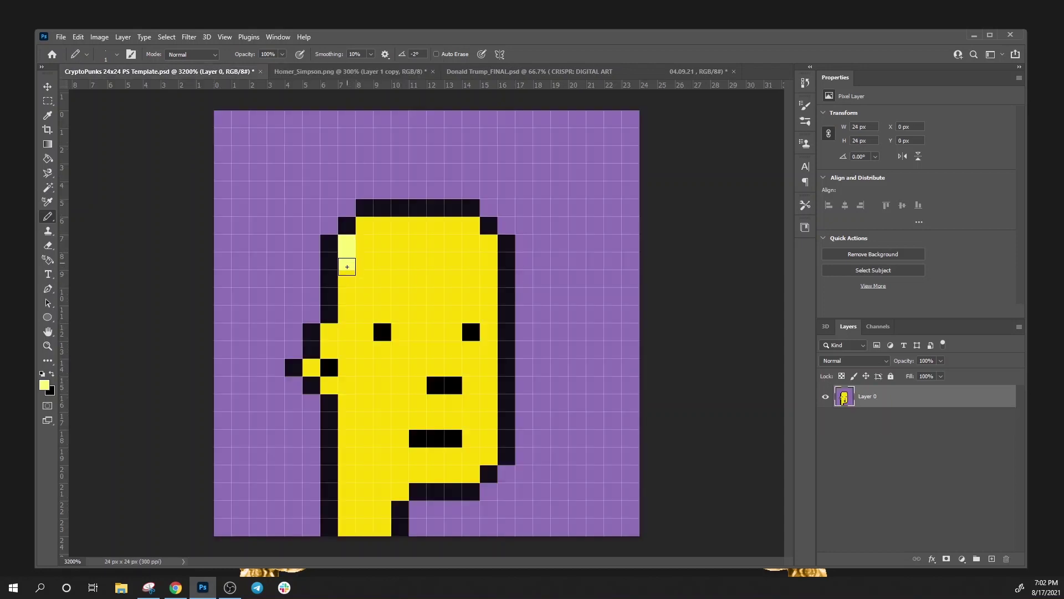
pyautogui.moveTo(347, 267); pyautogui.dragTo(348, 314)
pyautogui.click(330, 332)
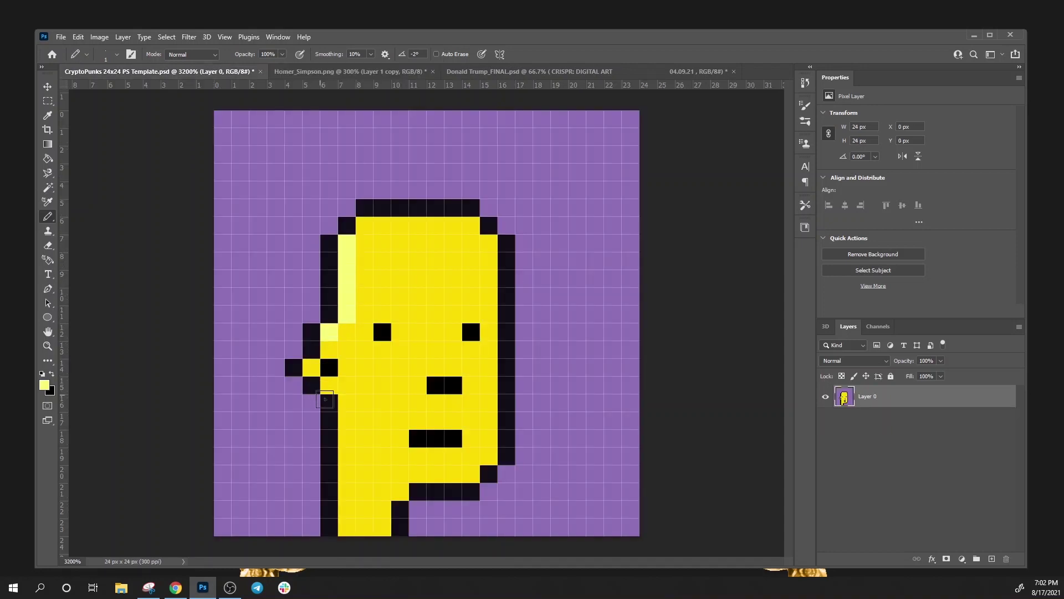
pyautogui.moveTo(345, 403); pyautogui.dragTo(345, 526)
pyautogui.click(366, 226)
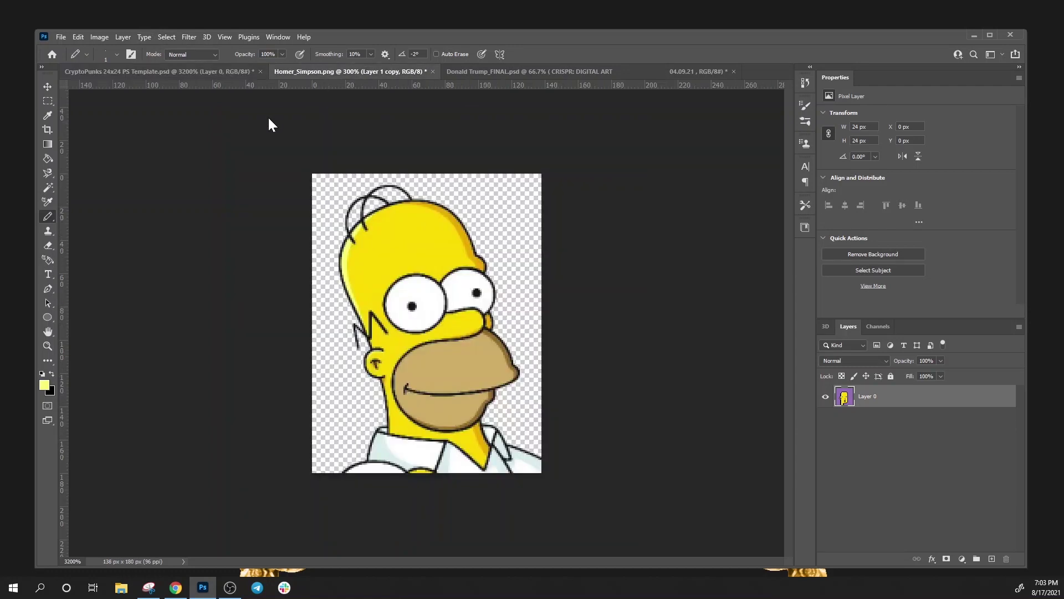
# Sample a darker gold from the Homer reference image
pyautogui.click(48, 117)
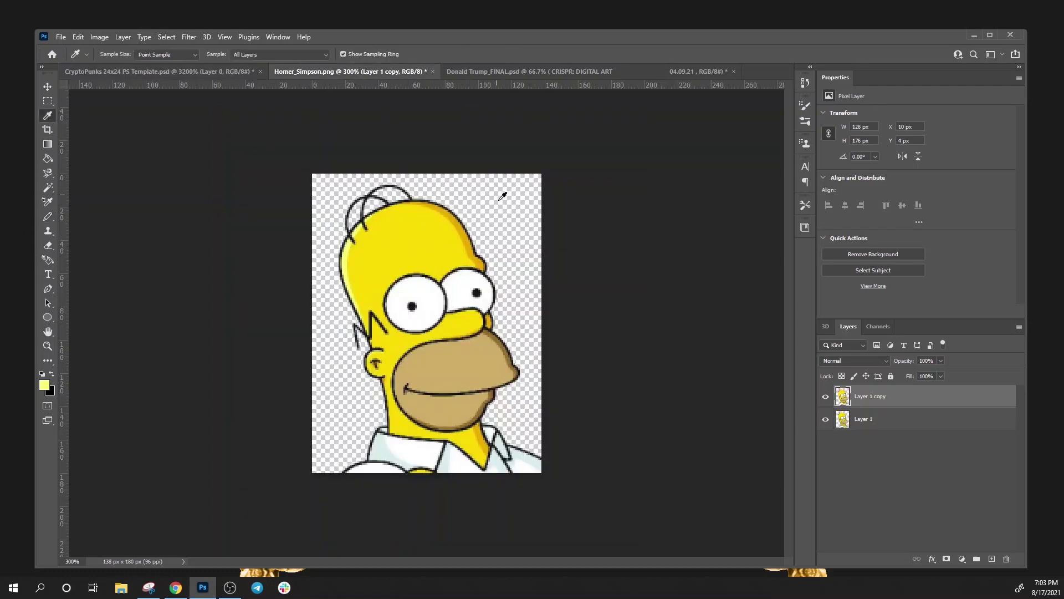
pyautogui.click(457, 217)
pyautogui.hotkey('alt', 'Tab')
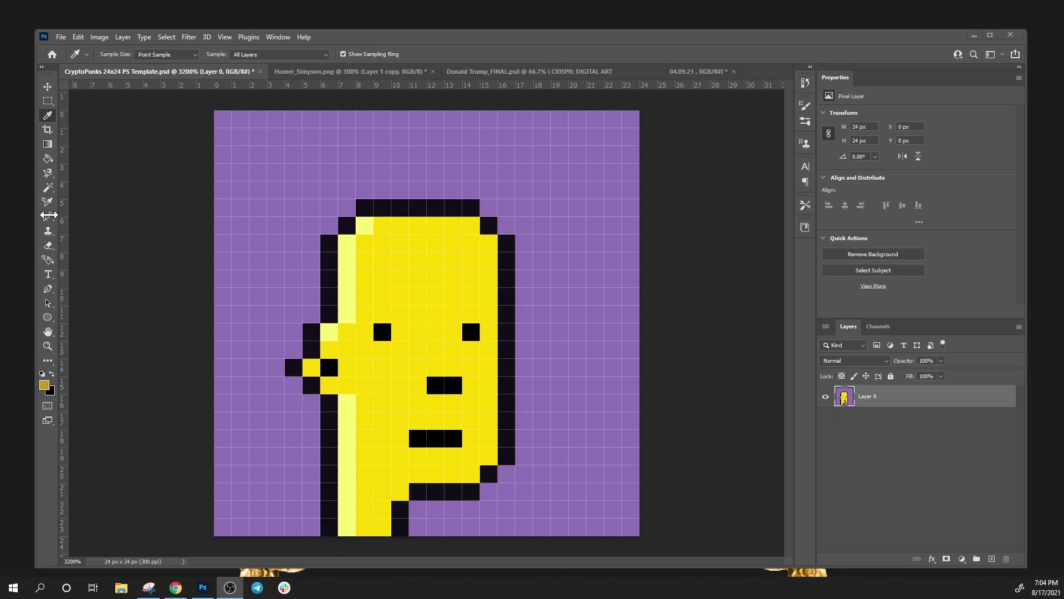
# Shade the punk's top-right, right face edge and bottom of the neck in darker gold
pyautogui.click(52, 216)
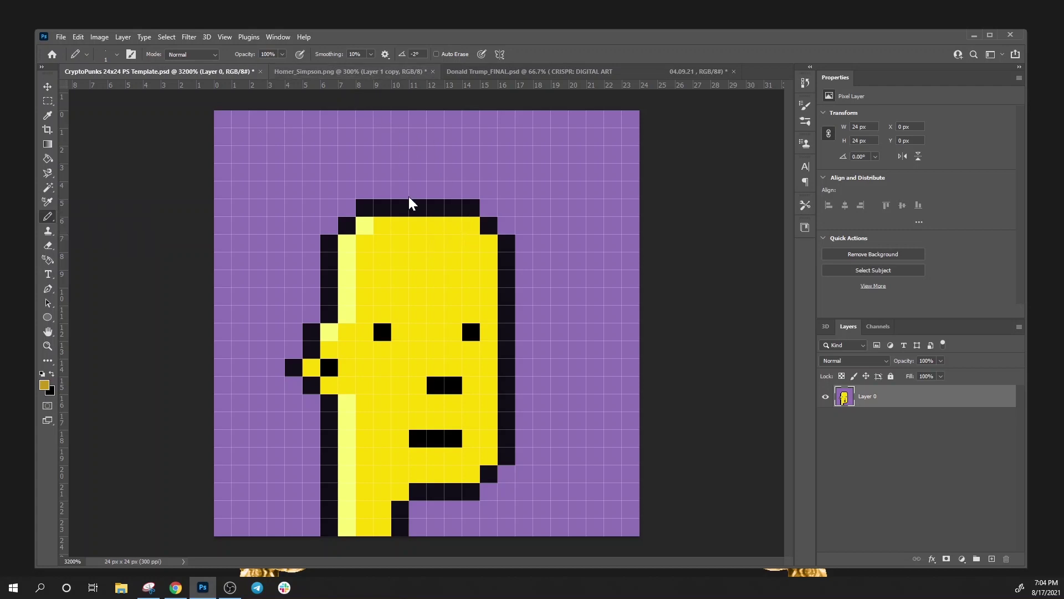
pyautogui.click(358, 74)
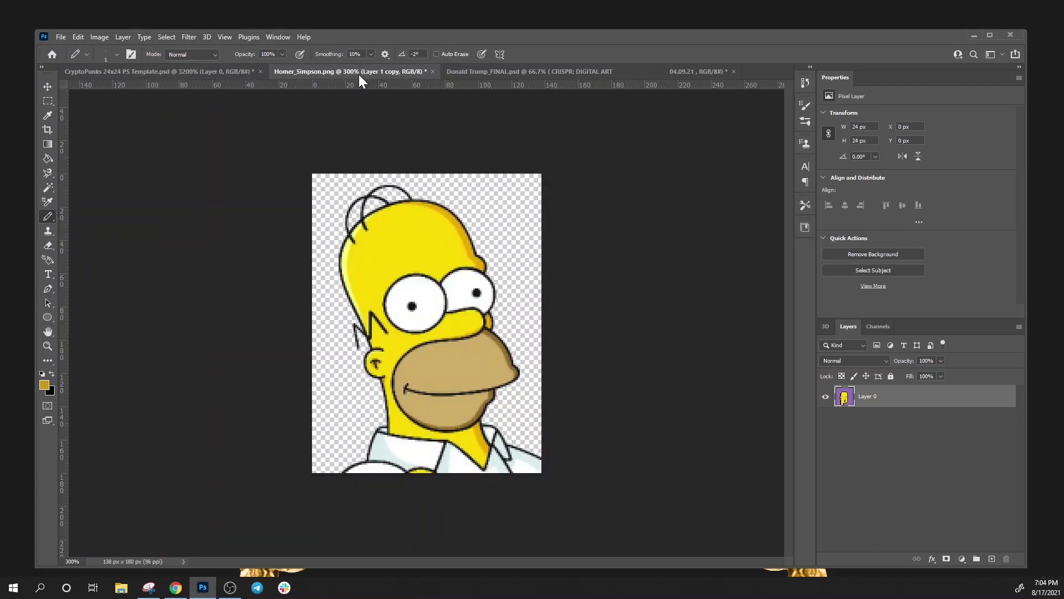
pyautogui.click(199, 72)
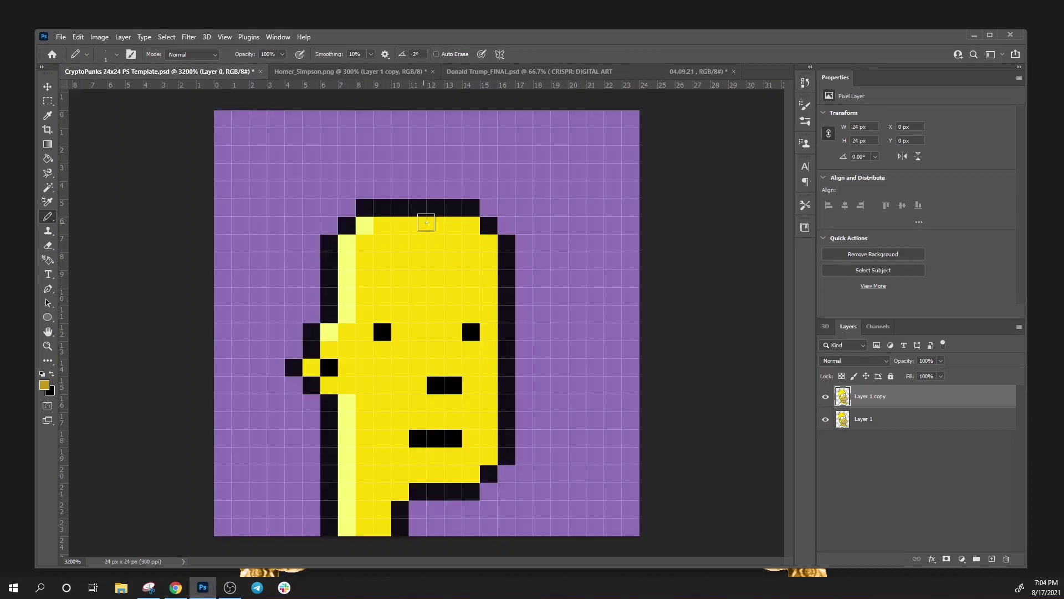
pyautogui.click(469, 226)
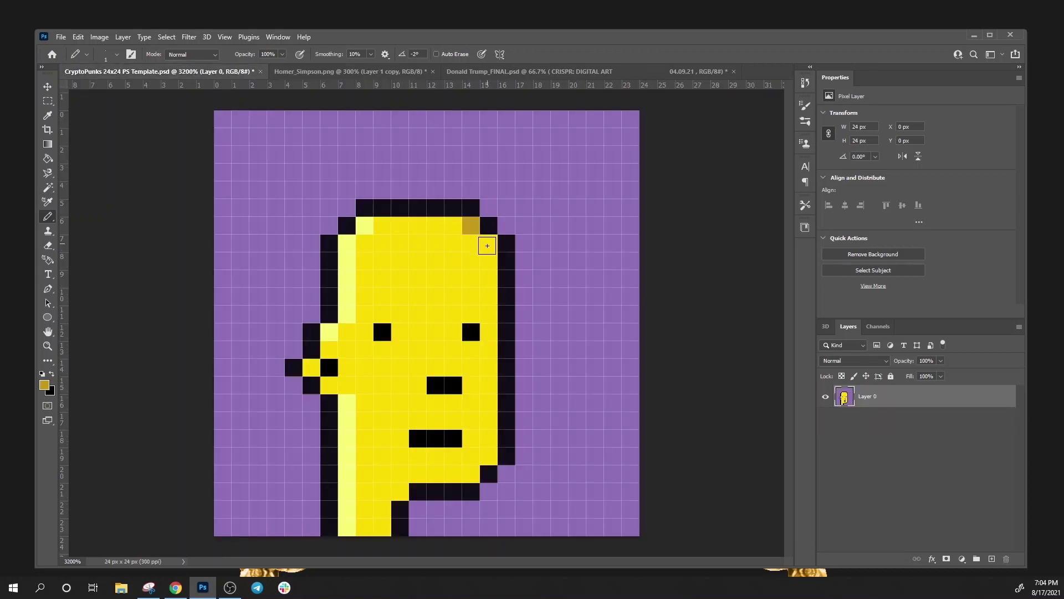
pyautogui.moveTo(487, 246)
pyautogui.mouseDown()
pyautogui.moveTo(493, 395)
pyautogui.moveTo(470, 473)
pyautogui.mouseUp()
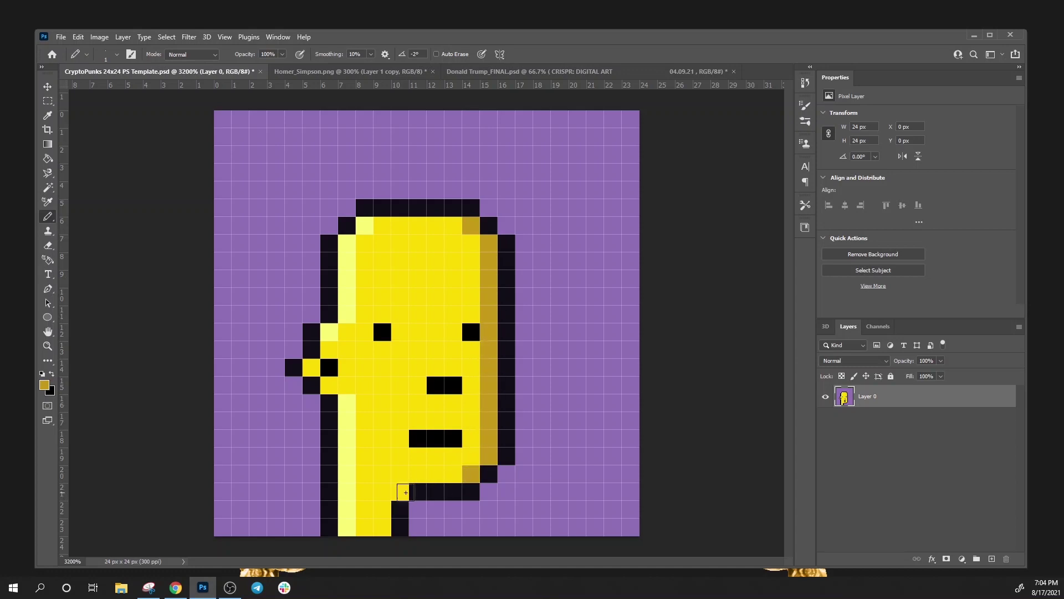
pyautogui.moveTo(406, 493)
pyautogui.mouseDown()
pyautogui.moveTo(388, 502)
pyautogui.moveTo(383, 529)
pyautogui.mouseUp()
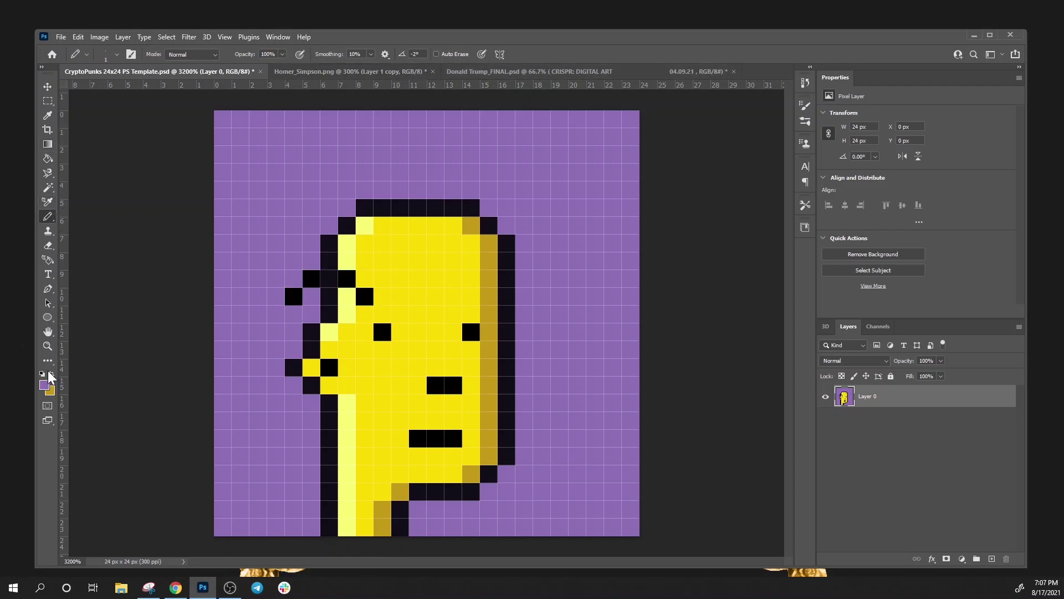
# Make white the foreground colour and paint white eye whites around both eyes
pyautogui.click(42, 375)
pyautogui.click(52, 373)
pyautogui.moveTo(366, 321)
pyautogui.mouseDown()
pyautogui.moveTo(364, 311)
pyautogui.moveTo(366, 344)
pyautogui.moveTo(394, 344)
pyautogui.moveTo(402, 326)
pyautogui.moveTo(368, 314)
pyautogui.mouseUp()
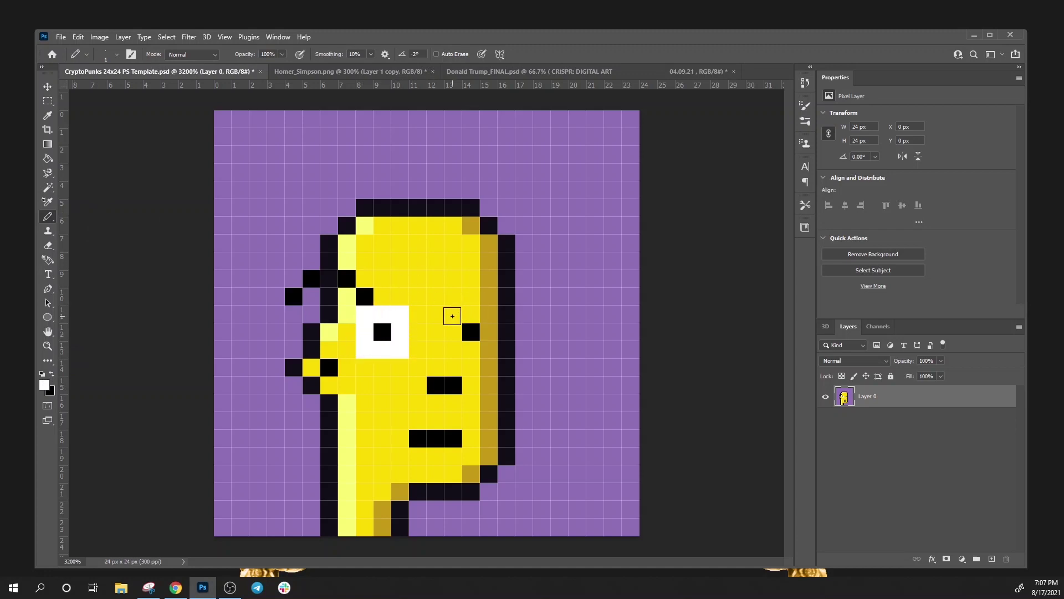
pyautogui.moveTo(453, 316)
pyautogui.mouseDown()
pyautogui.moveTo(455, 348)
pyautogui.moveTo(488, 346)
pyautogui.moveTo(489, 309)
pyautogui.moveTo(453, 314)
pyautogui.mouseUp()
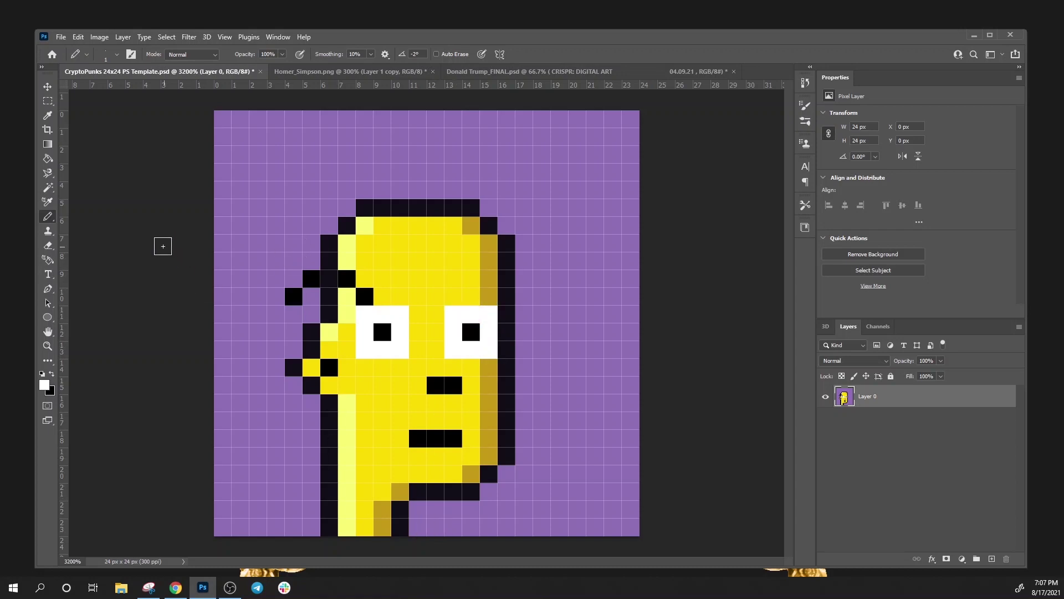
pyautogui.click(319, 72)
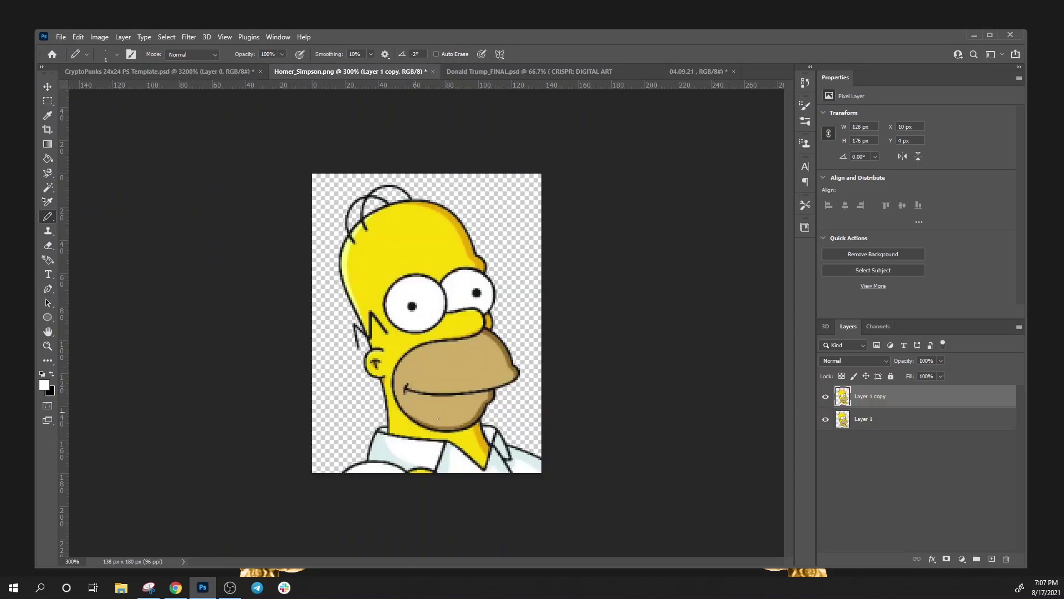
pyautogui.click(200, 71)
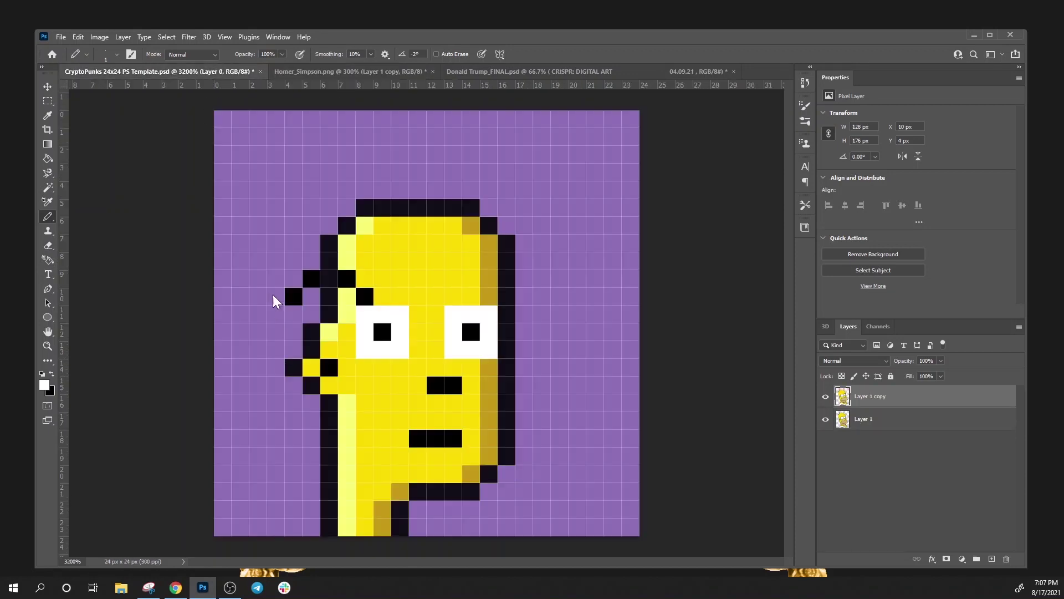
# Sample tan from Homer's muzzle and fill the muzzle area below the nose with it
pyautogui.click(330, 72)
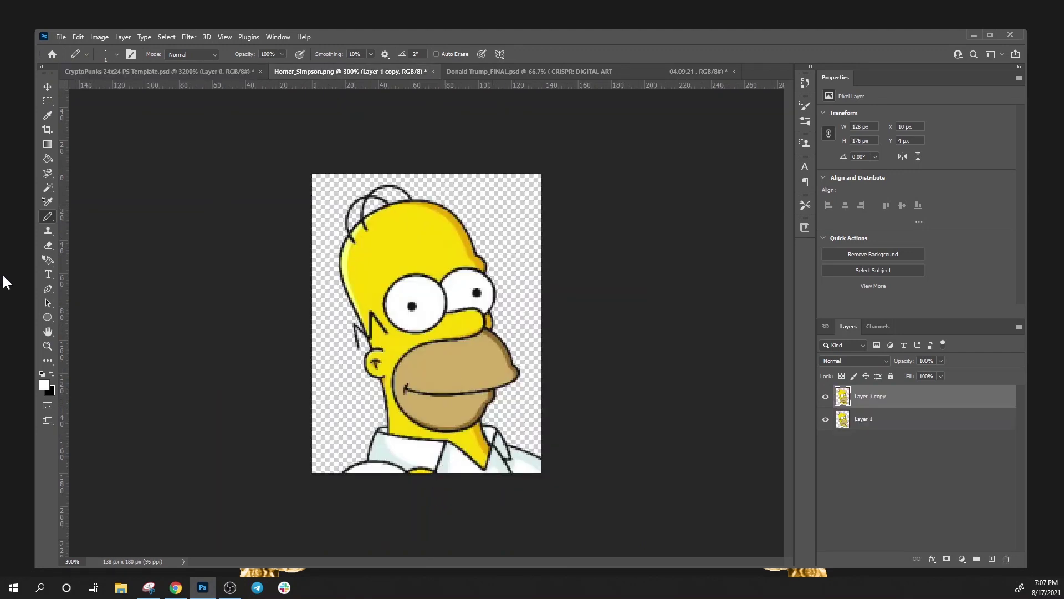
pyautogui.click(48, 115)
pyautogui.click(465, 363)
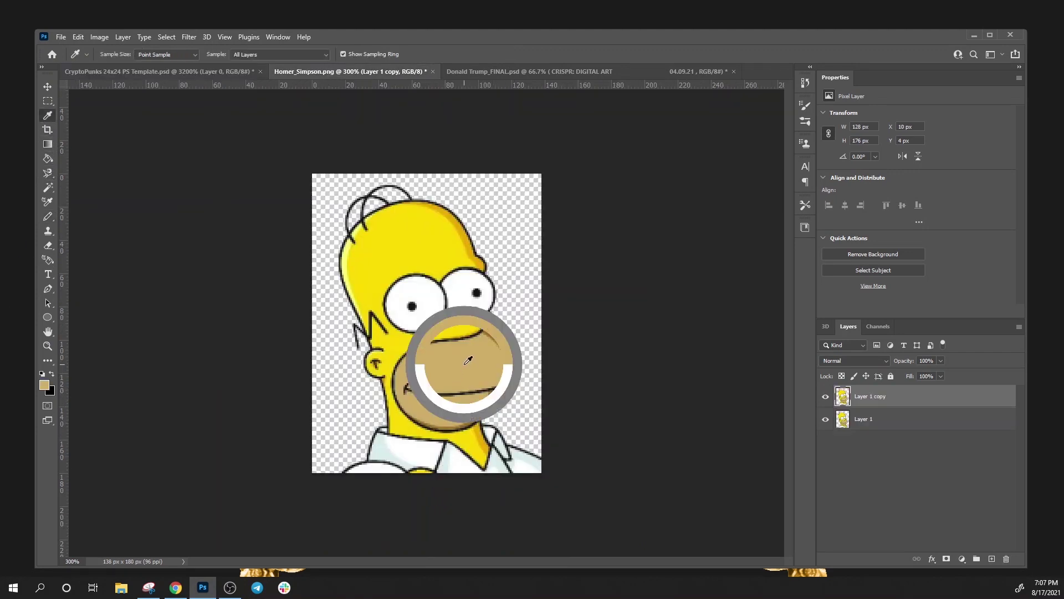
pyautogui.click(178, 68)
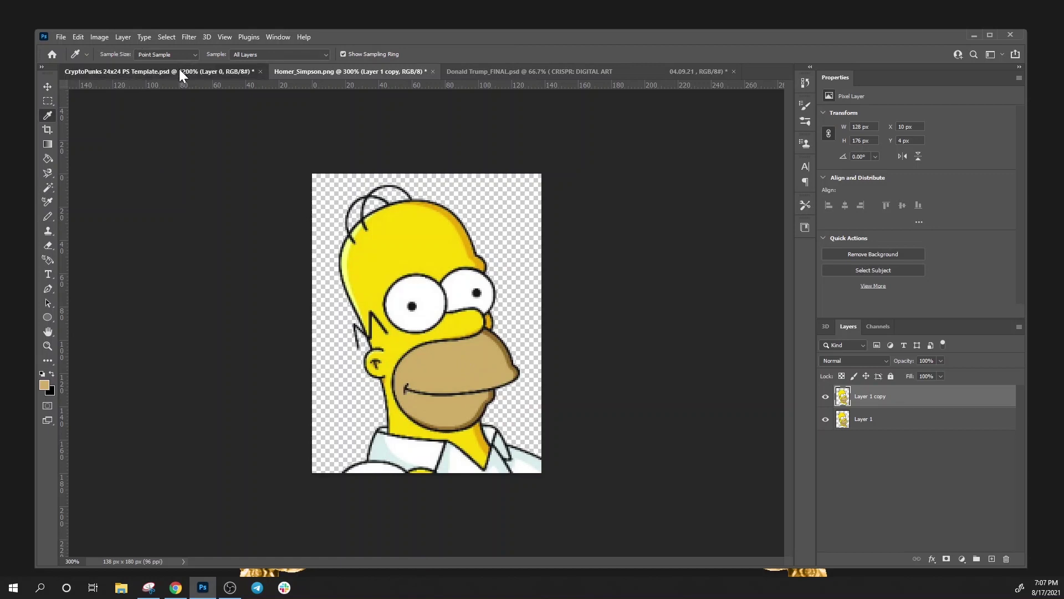
pyautogui.click(47, 217)
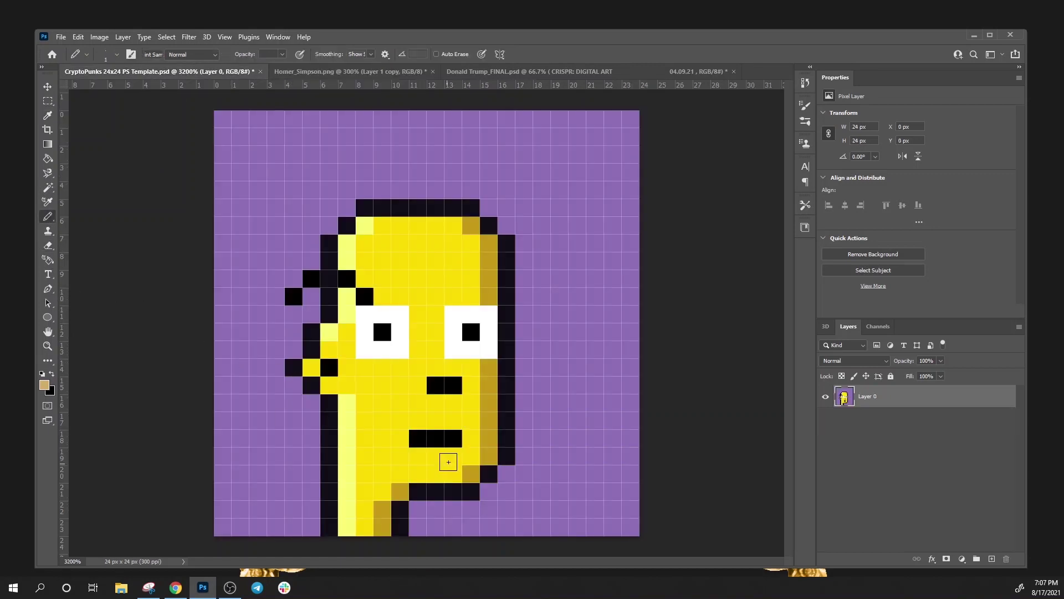
pyautogui.click(331, 72)
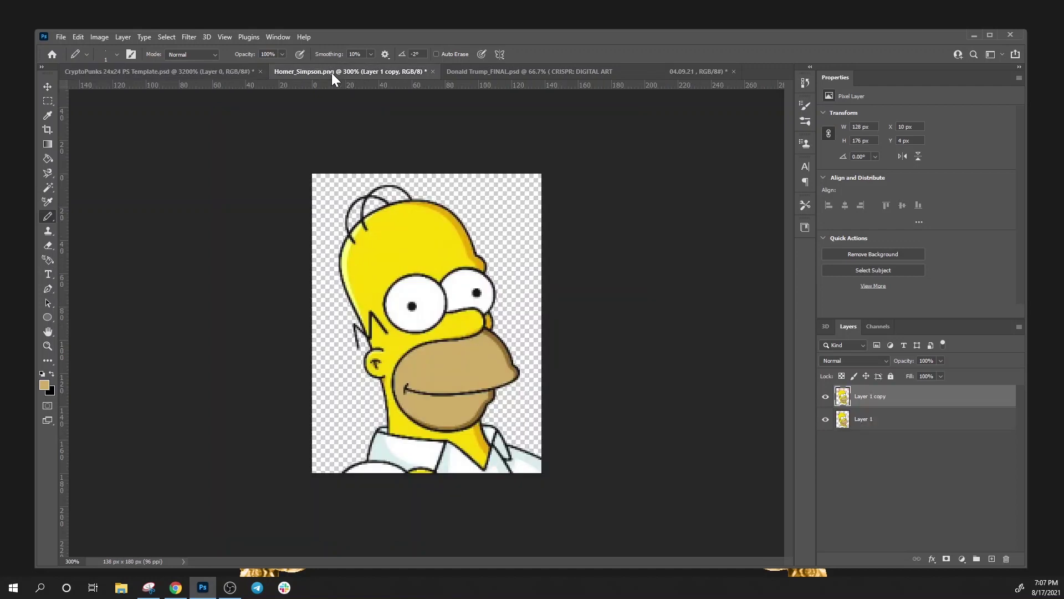
pyautogui.click(202, 75)
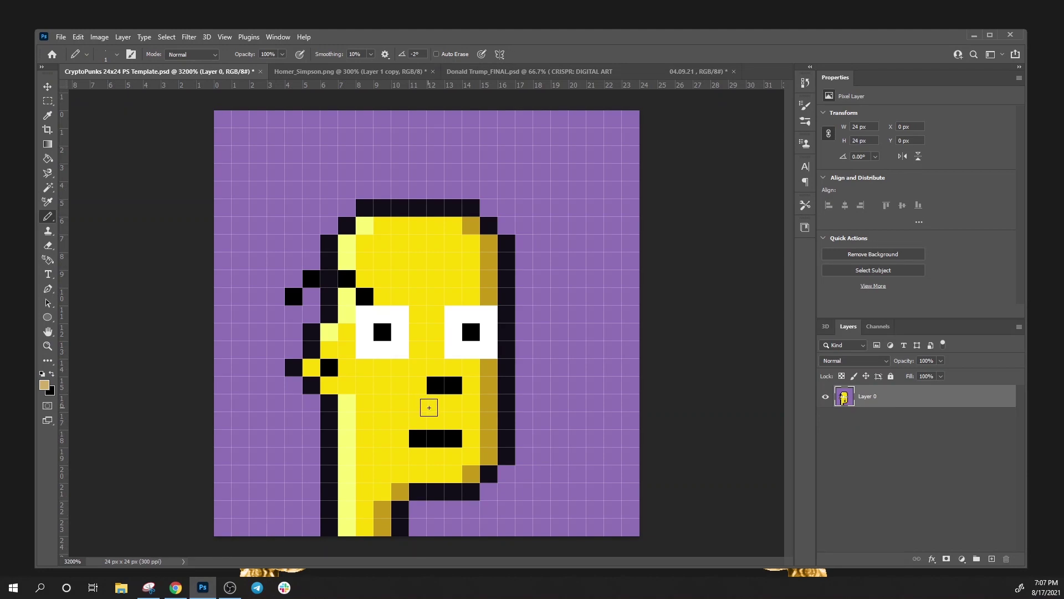
pyautogui.moveTo(432, 405)
pyautogui.mouseDown()
pyautogui.moveTo(367, 416)
pyautogui.moveTo(371, 469)
pyautogui.moveTo(463, 468)
pyautogui.moveTo(485, 451)
pyautogui.moveTo(490, 405)
pyautogui.moveTo(464, 403)
pyautogui.moveTo(481, 417)
pyautogui.moveTo(453, 462)
pyautogui.moveTo(387, 478)
pyautogui.moveTo(366, 468)
pyautogui.moveTo(451, 448)
pyautogui.moveTo(420, 458)
pyautogui.moveTo(367, 448)
pyautogui.moveTo(384, 421)
pyautogui.moveTo(379, 446)
pyautogui.moveTo(394, 424)
pyautogui.moveTo(466, 416)
pyautogui.mouseUp()
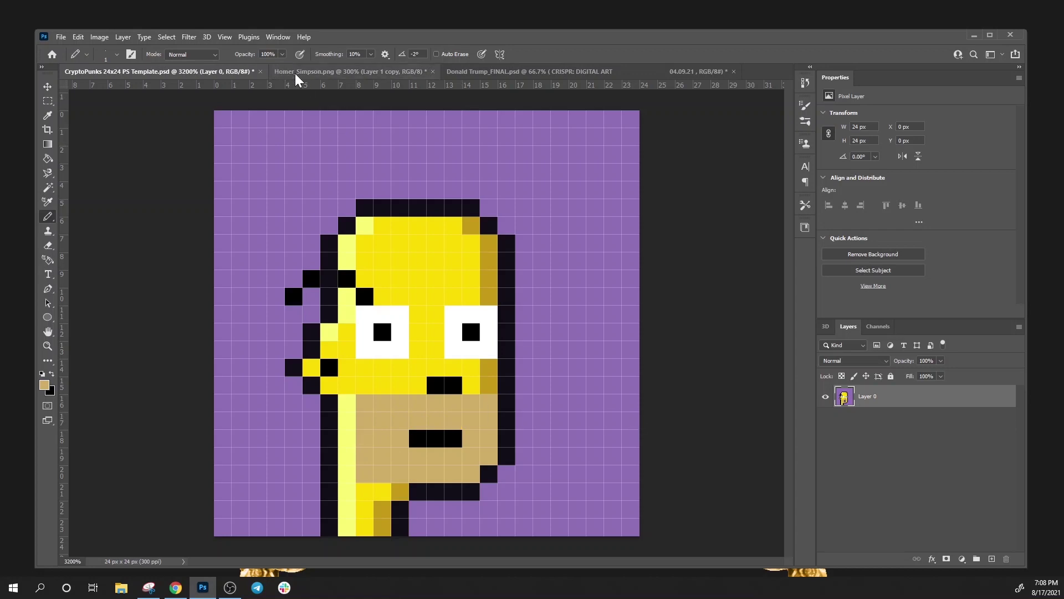
# Shade the right cheek of the muzzle with a darker tan
pyautogui.click(309, 72)
pyautogui.click(48, 114)
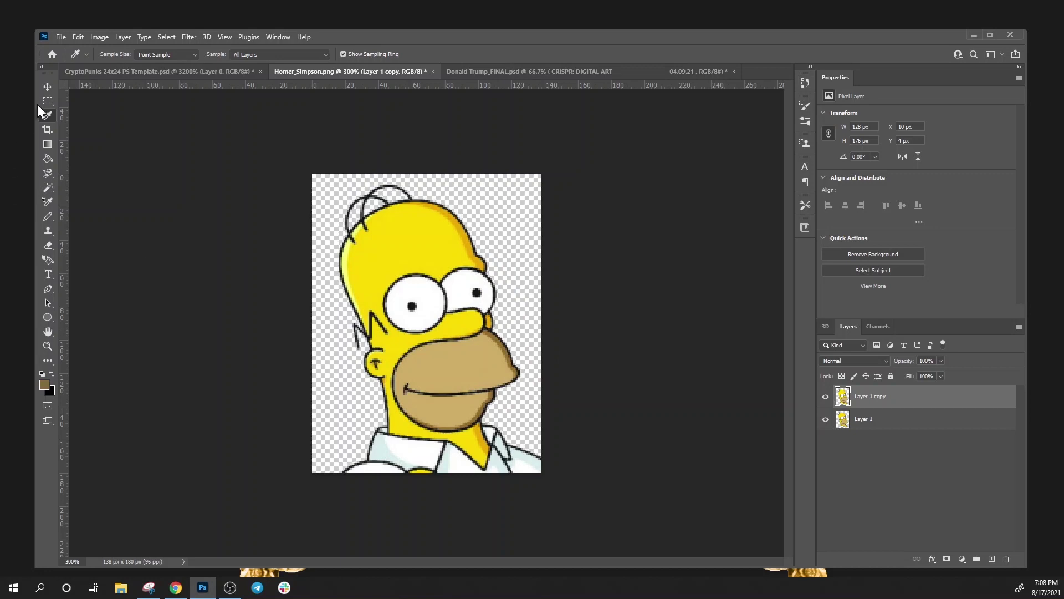
pyautogui.click(124, 72)
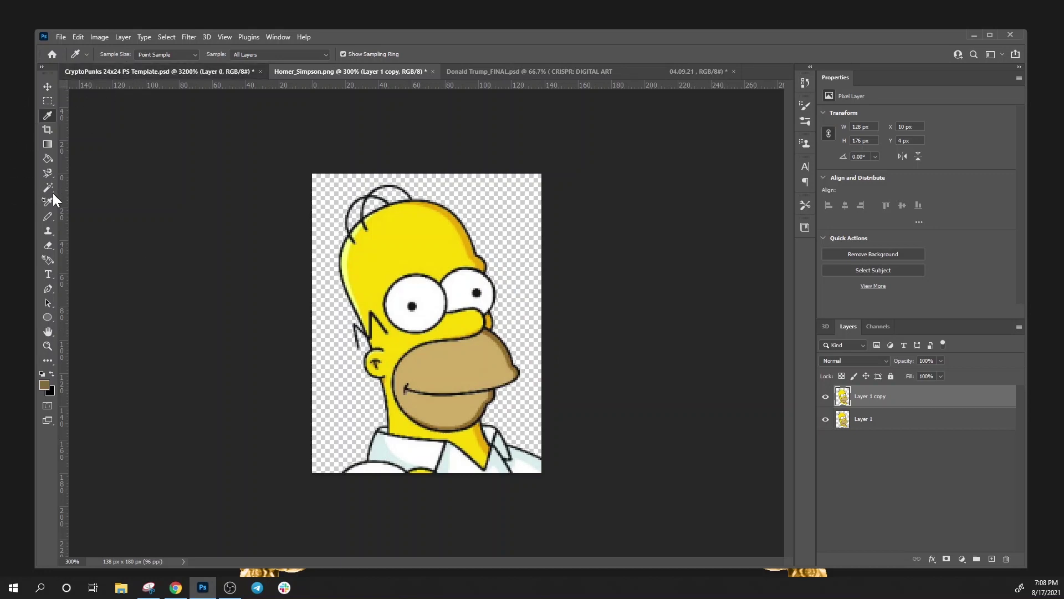
pyautogui.click(48, 217)
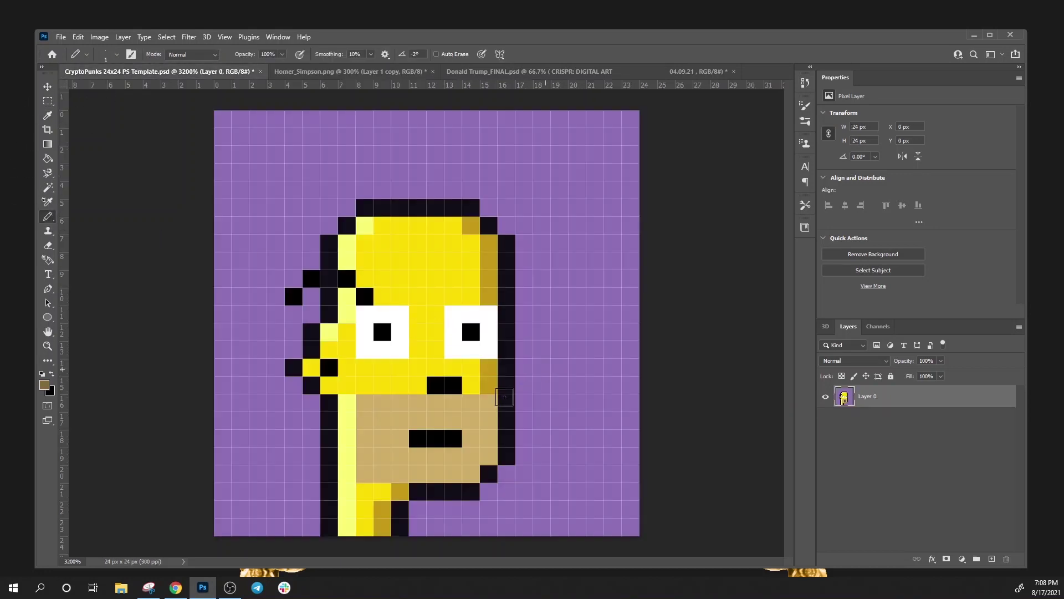
pyautogui.moveTo(484, 403)
pyautogui.mouseDown()
pyautogui.moveTo(486, 452)
pyautogui.moveTo(471, 470)
pyautogui.moveTo(417, 476)
pyautogui.mouseUp()
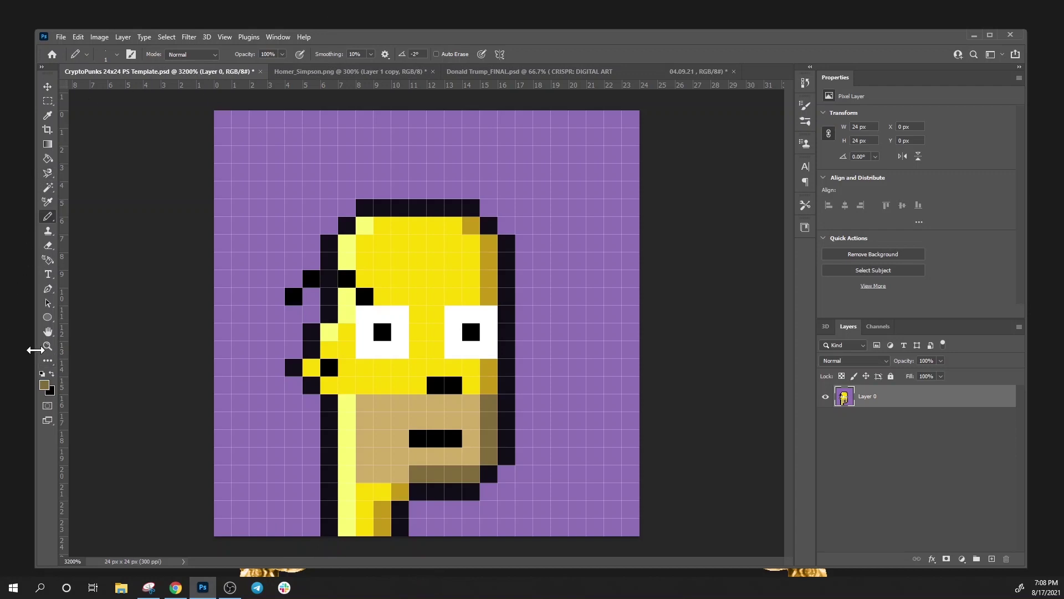
# Restore the cheek shading and extend the black mouth one pixel left, with a pixel above it
pyautogui.click(52, 372)
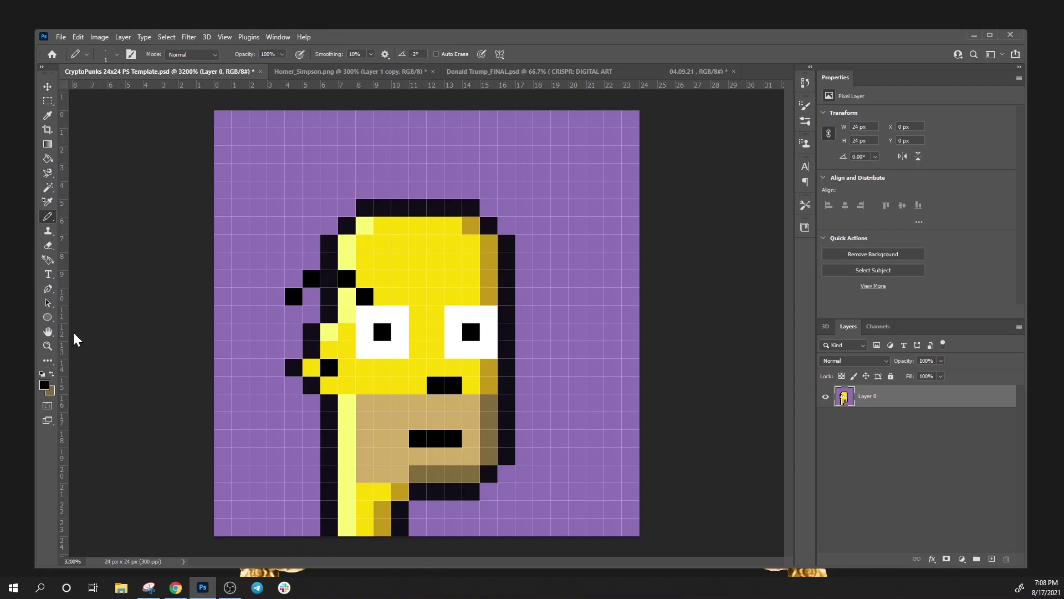
pyautogui.click(368, 70)
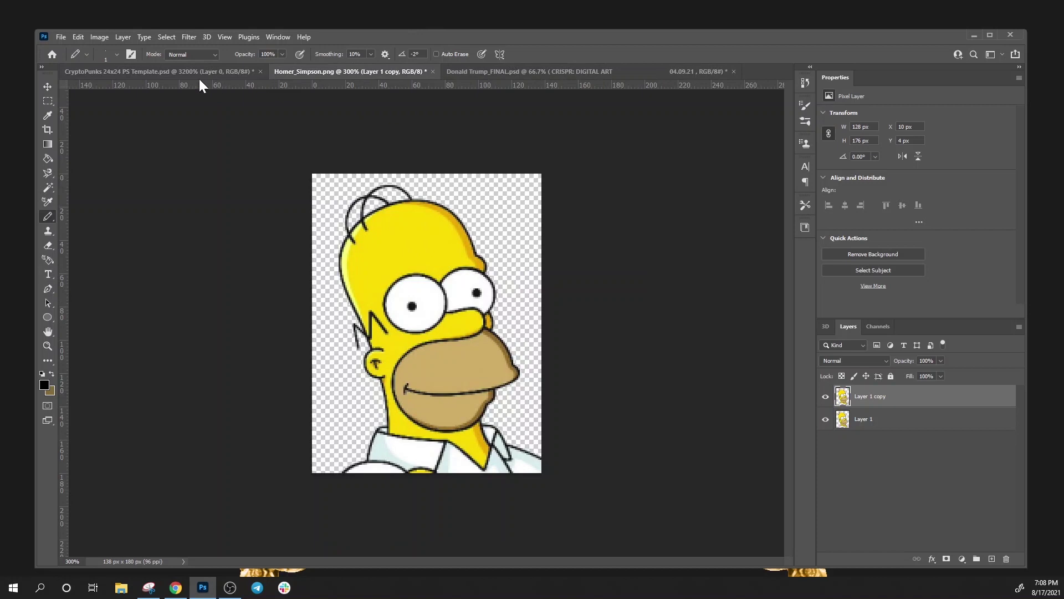
pyautogui.hotkey('ctrl', 'shift', 'Tab')
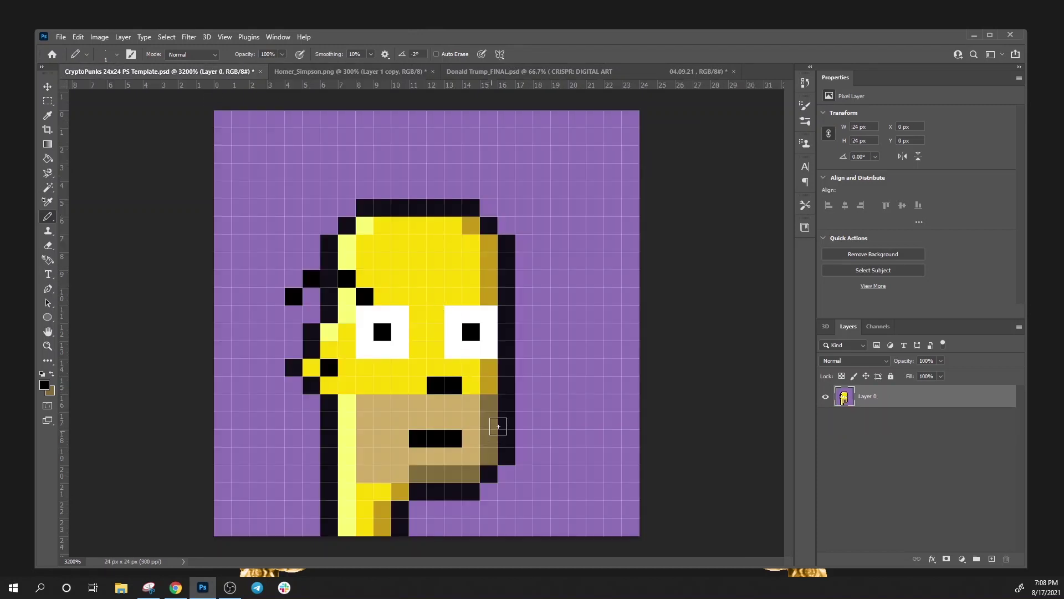
pyautogui.hotkey('ctrl', 'z')
pyautogui.click(401, 438)
pyautogui.click(382, 420)
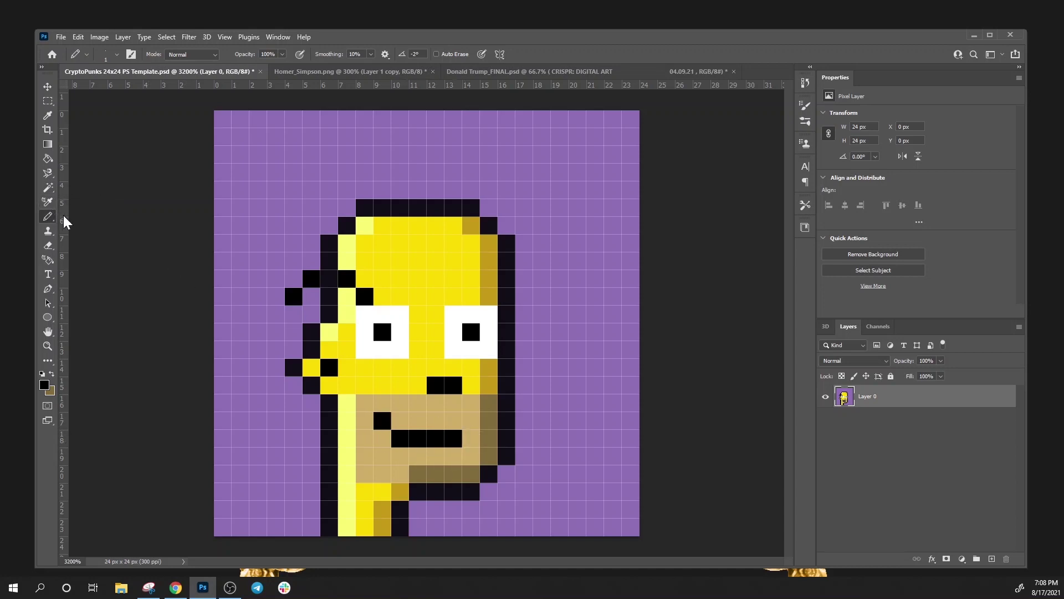
# Sample olive from the reference and paint two olive pixels right of the jaw
pyautogui.click(48, 116)
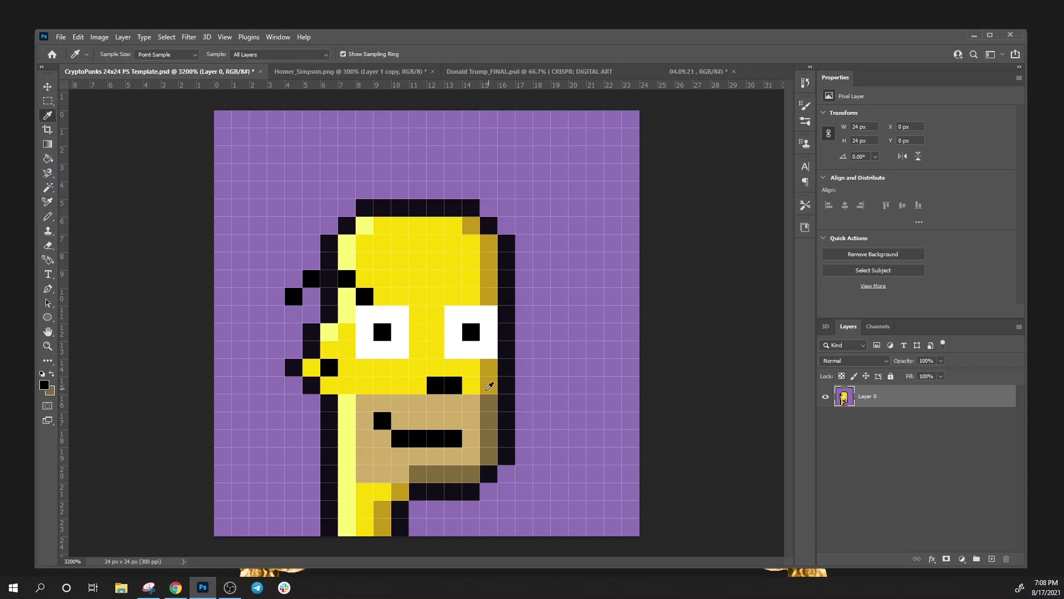
pyautogui.click(343, 73)
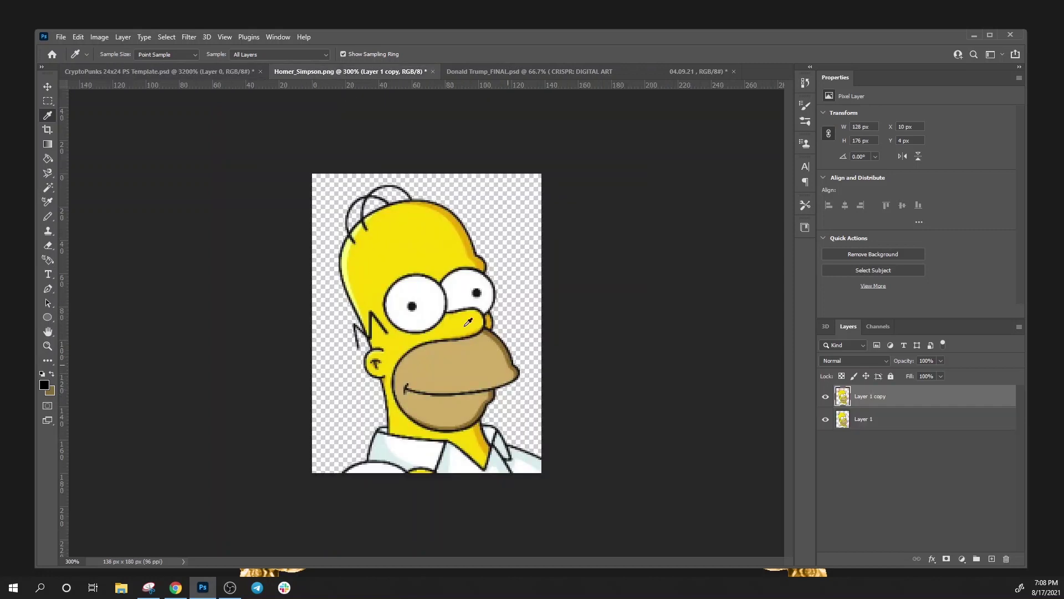
pyautogui.click(162, 73)
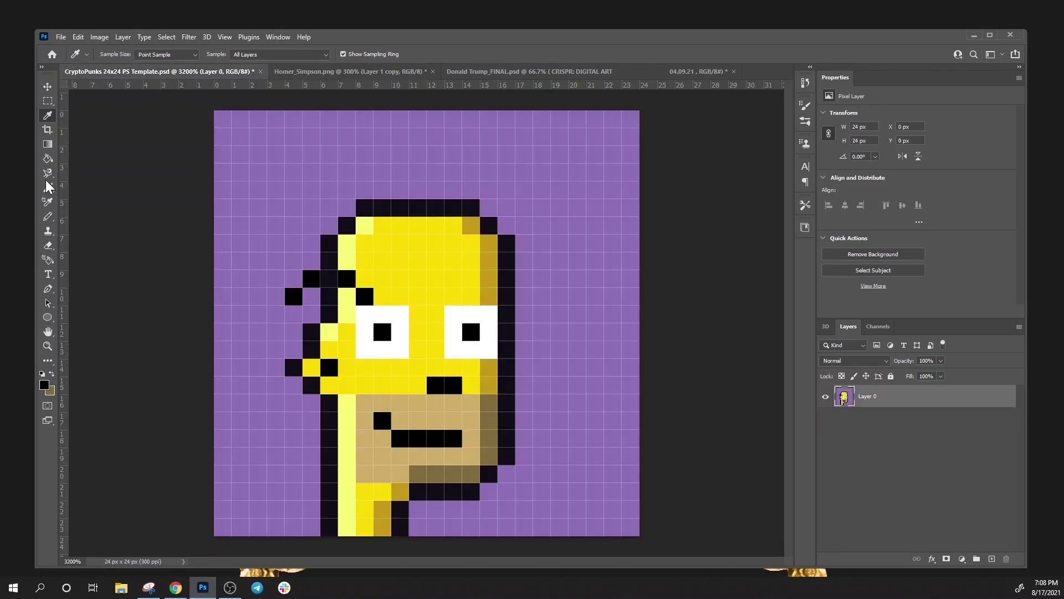
pyautogui.click(47, 216)
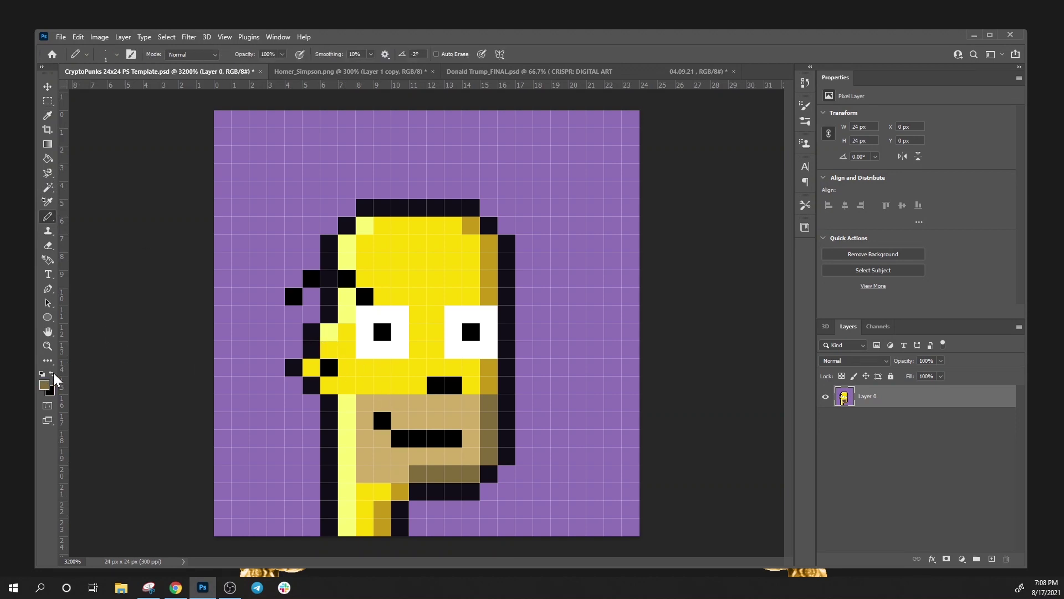
pyautogui.click(507, 405)
pyautogui.click(508, 421)
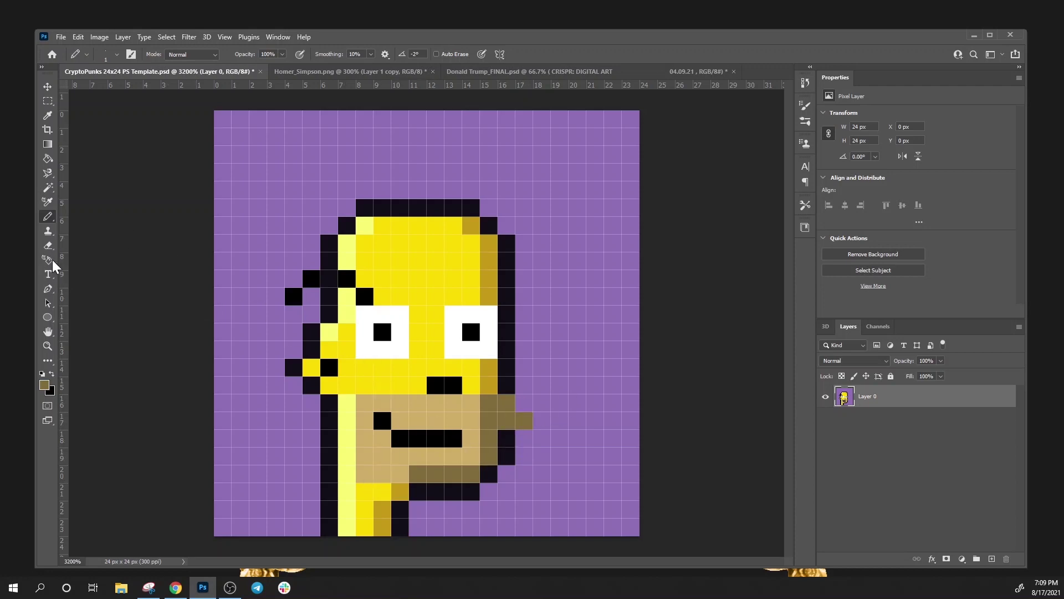
# Outline the jutting chin in black on top, right and bottom, then repaint one chin pixel olive
pyautogui.click(51, 375)
pyautogui.click(525, 403)
pyautogui.click(542, 421)
pyautogui.click(524, 438)
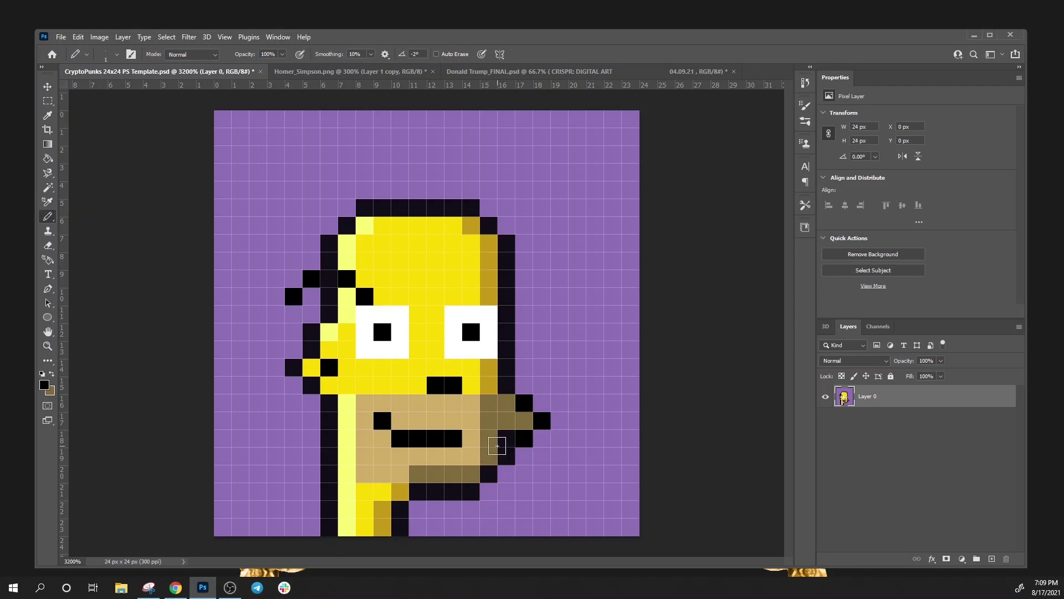
pyautogui.click(51, 374)
pyautogui.click(502, 433)
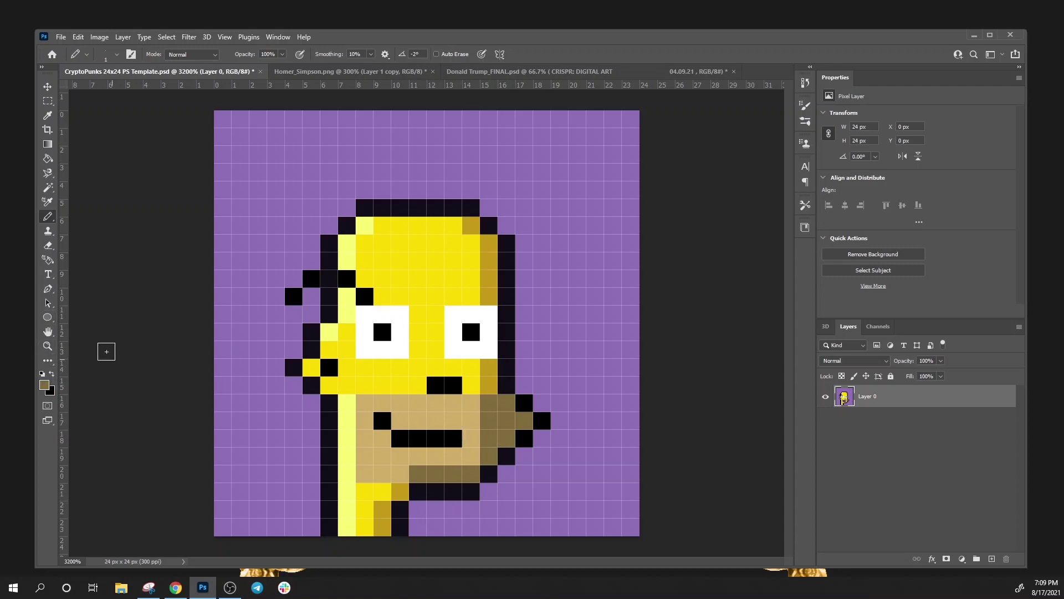
# Sample the light tan jaw colour and repaint the two olive jaw-edge pixels tan
pyautogui.click(47, 115)
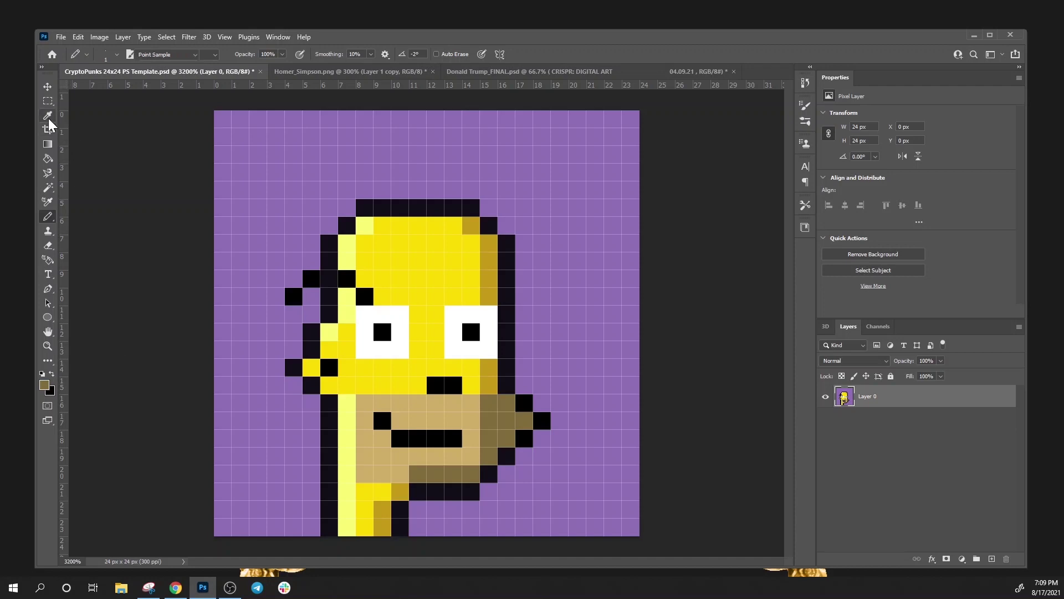
pyautogui.click(474, 412)
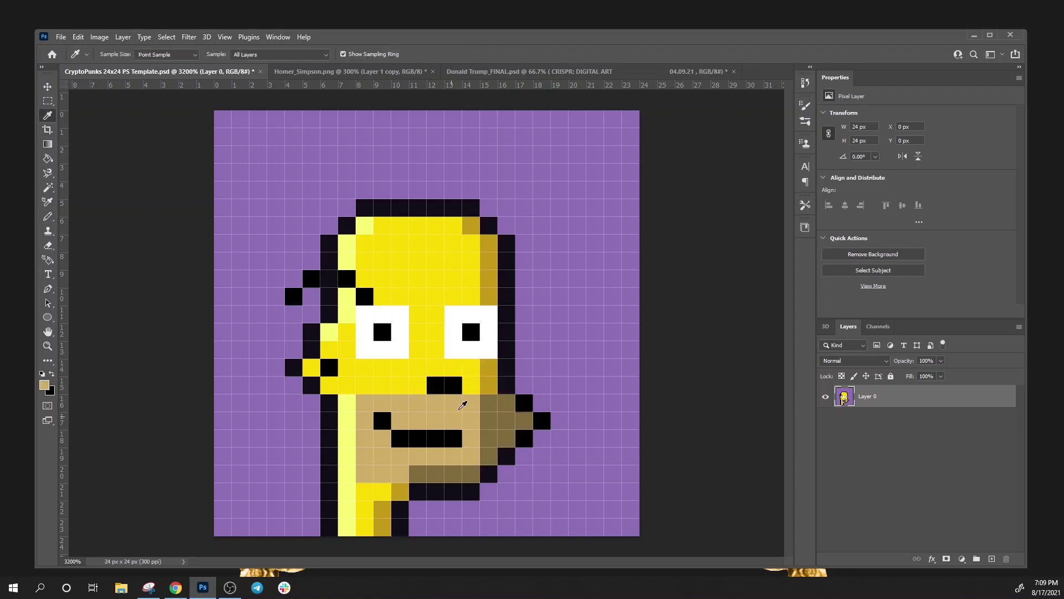
pyautogui.click(47, 231)
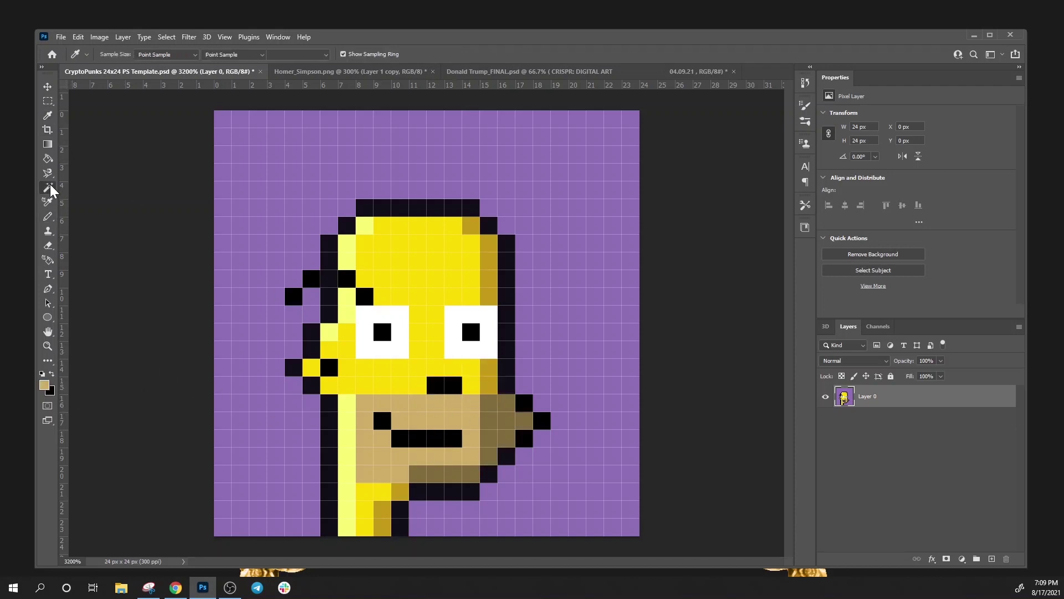
pyautogui.rightClick(48, 231)
pyautogui.click(75, 226)
pyautogui.press('b')
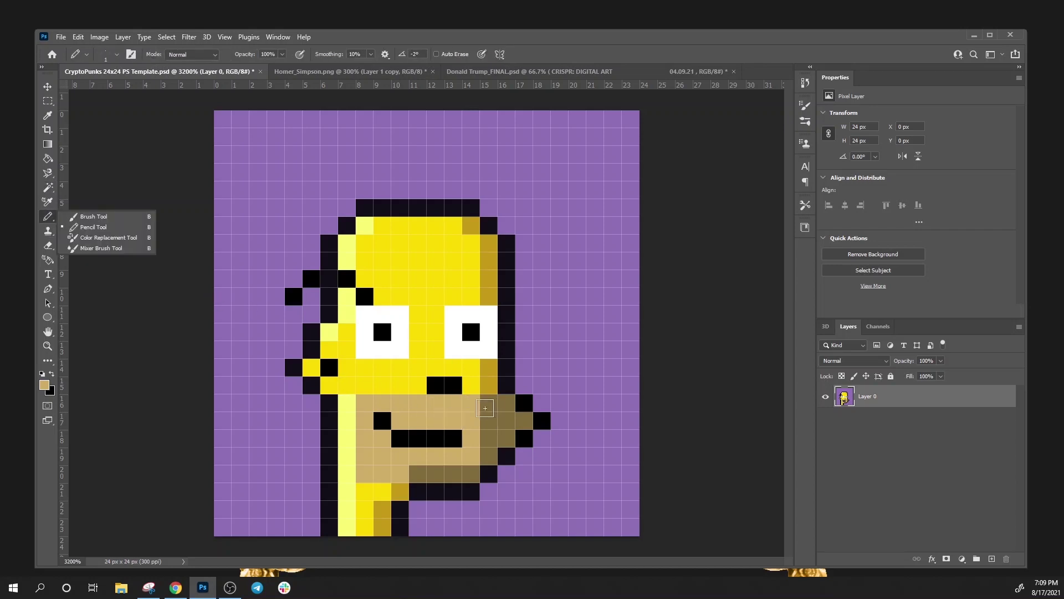
pyautogui.click(488, 403)
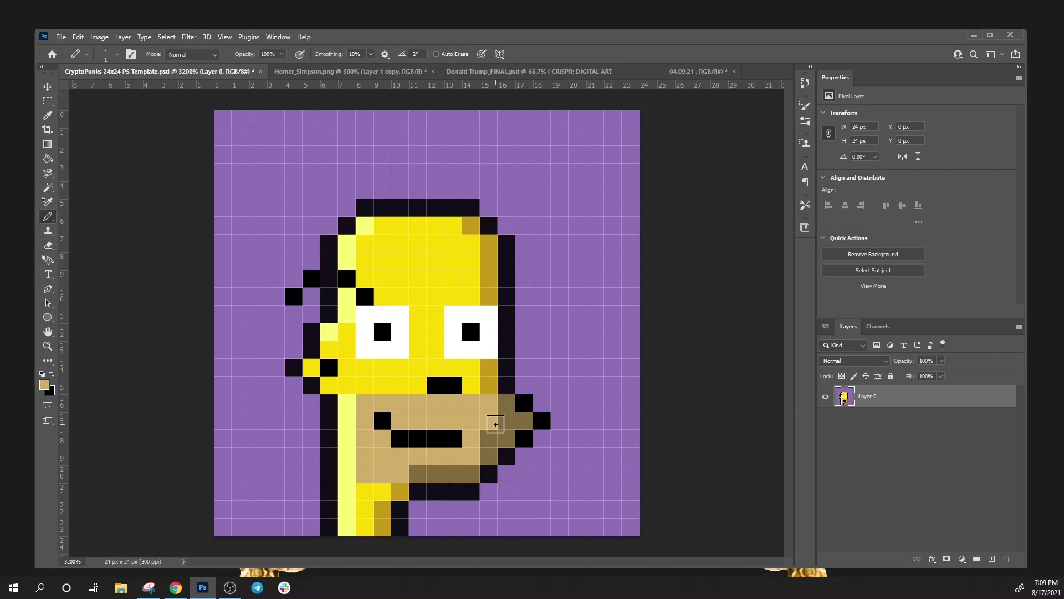
pyautogui.click(505, 422)
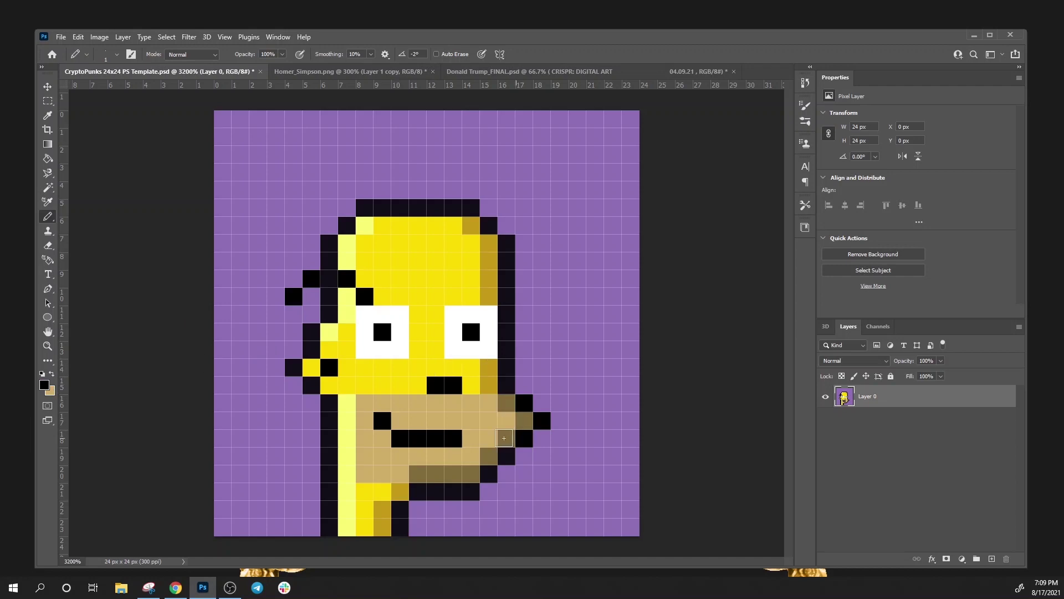
# Extend Homer's black mouth line to the right across the muzzle
pyautogui.moveTo(506, 438); pyautogui.dragTo(461, 450)
pyautogui.click(461, 450)
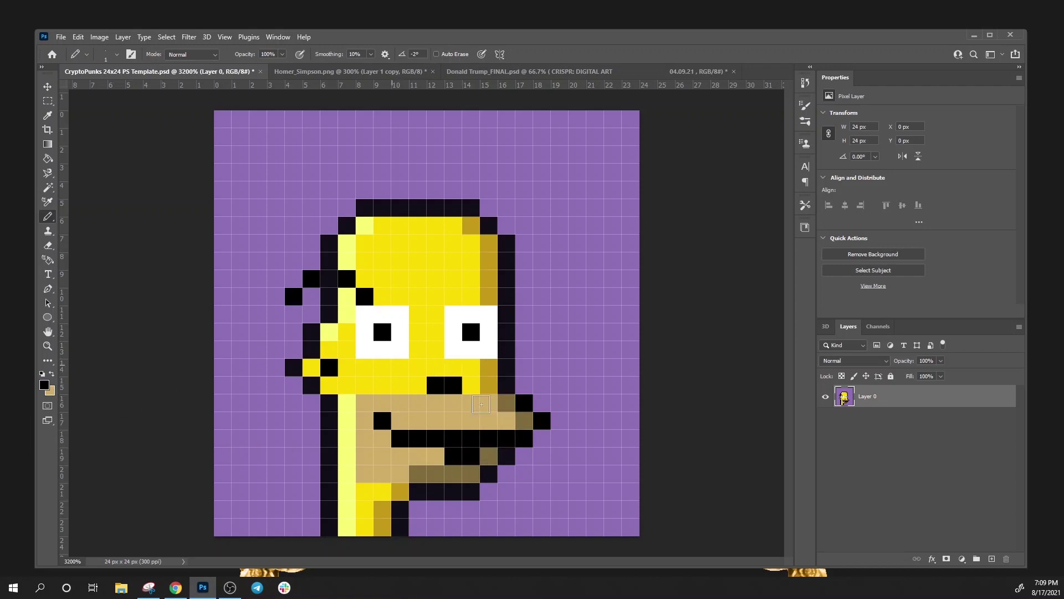
pyautogui.hotkey('ctrl', 'z')
pyautogui.hotkey('ctrl', 'z')
pyautogui.moveTo(514, 438); pyautogui.dragTo(466, 442)
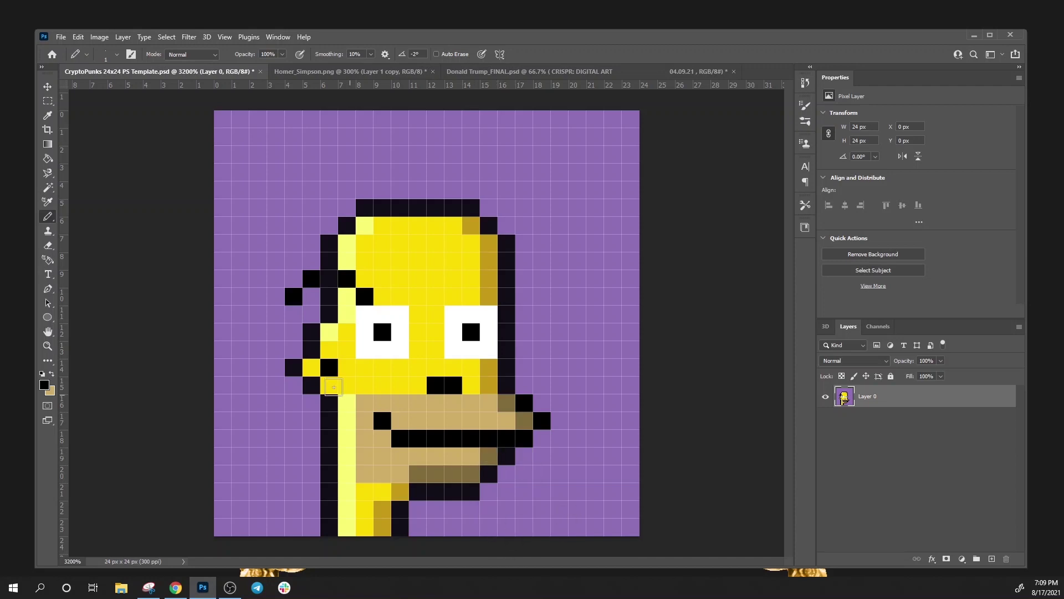
# Add a black pixel above the nose's right side, discarding trial pixels elsewhere
pyautogui.click(371, 73)
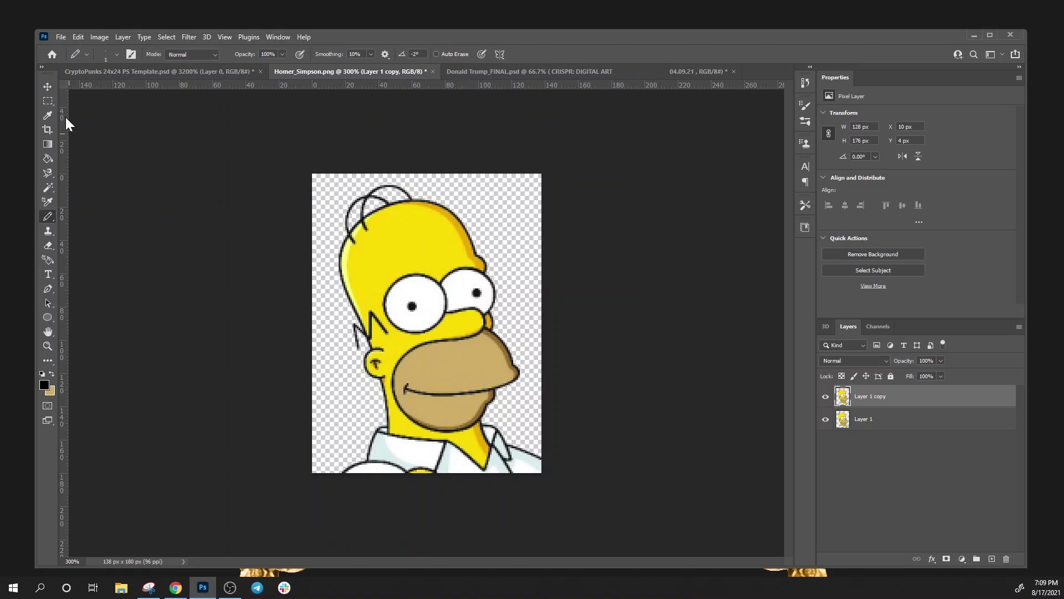
pyautogui.click(100, 70)
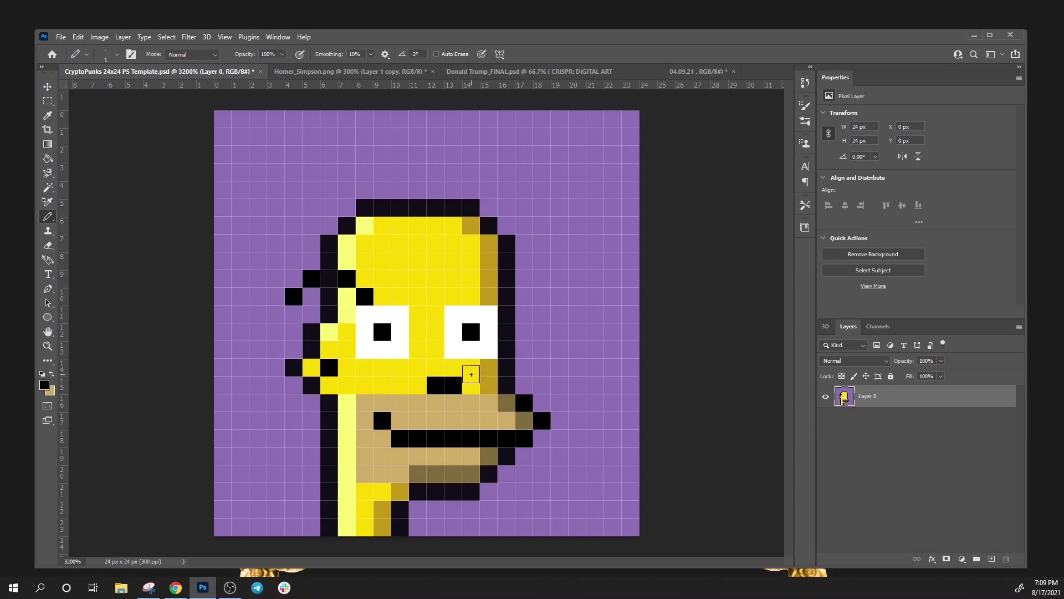
pyautogui.click(453, 367)
pyautogui.hotkey('ctrl', 'z')
pyautogui.click(457, 367)
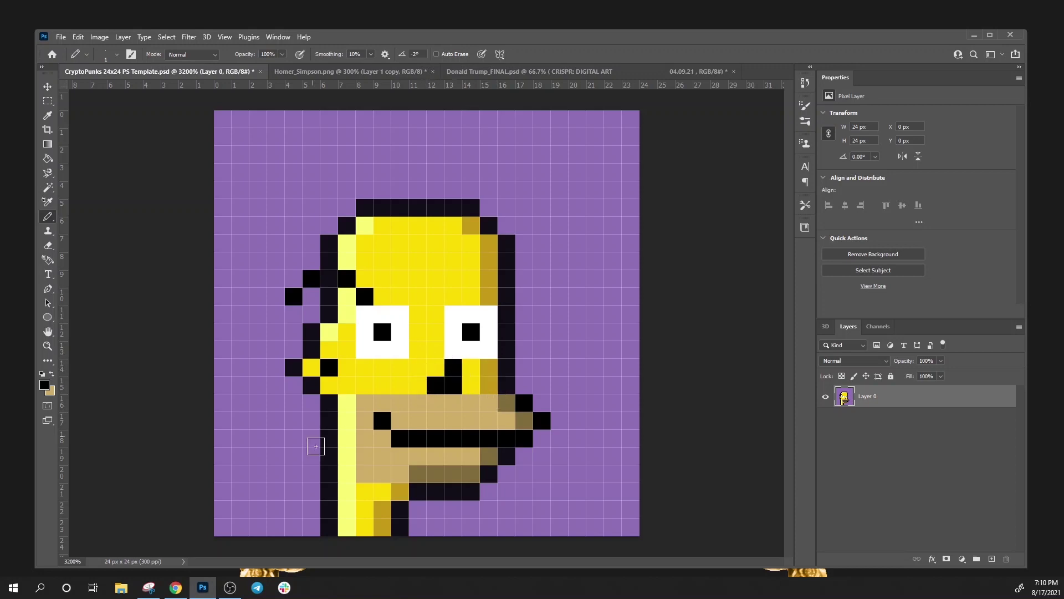
pyautogui.click(429, 352)
pyautogui.hotkey('ctrl', 'z')
pyautogui.click(417, 390)
pyautogui.hotkey('ctrl', 'z')
# Compare with the reference and revert the upper-left mouth pixel to tan
pyautogui.click(335, 71)
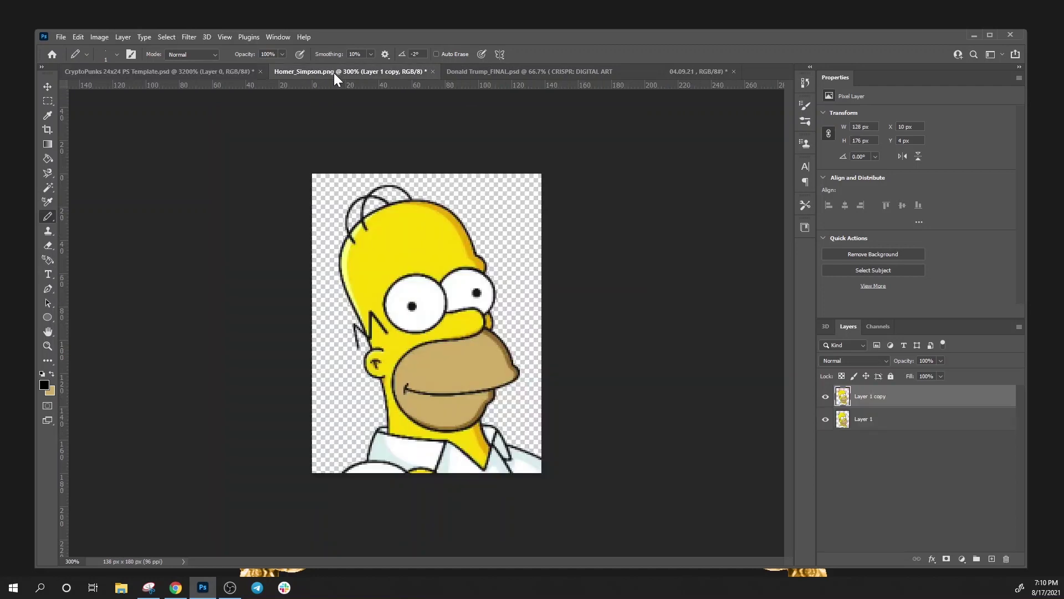
pyautogui.click(219, 73)
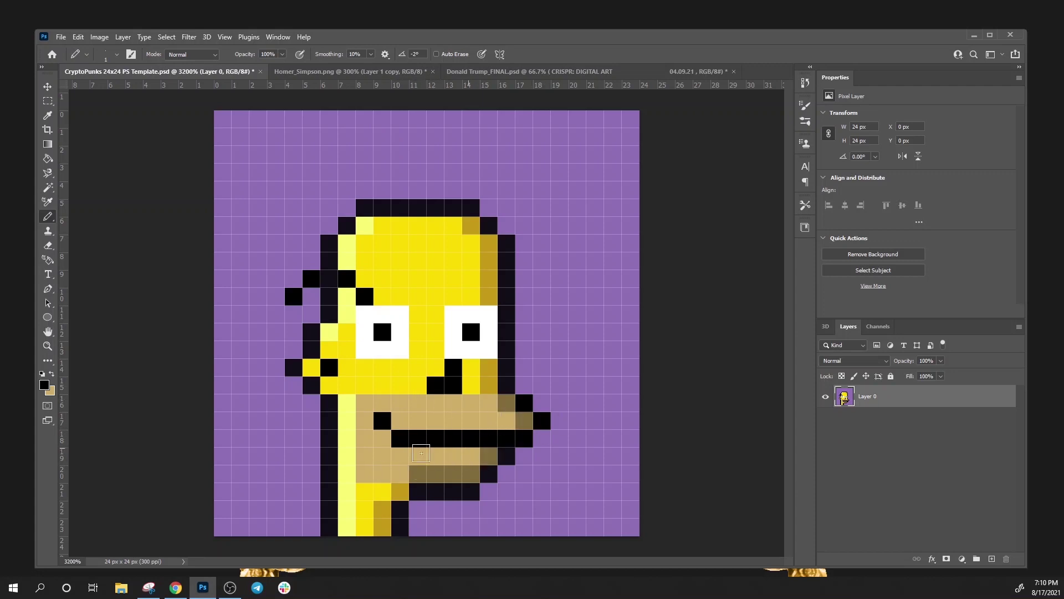
pyautogui.click(329, 71)
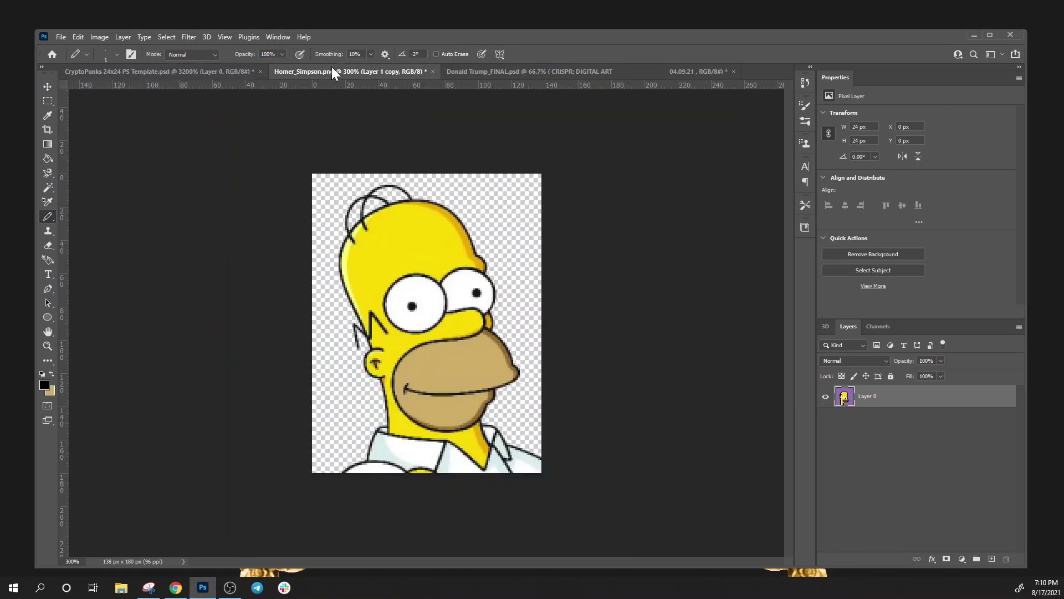
pyautogui.click(229, 74)
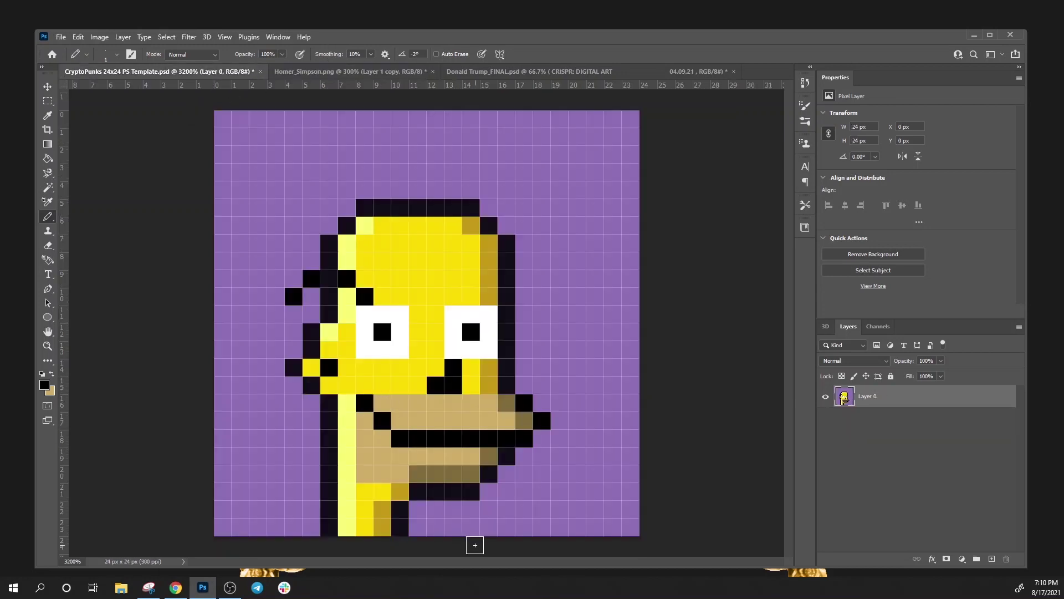
pyautogui.hotkey('ctrl', 'z')
# Set white as the foreground and paint the first white collar pixels at the bottom left
pyautogui.click(305, 71)
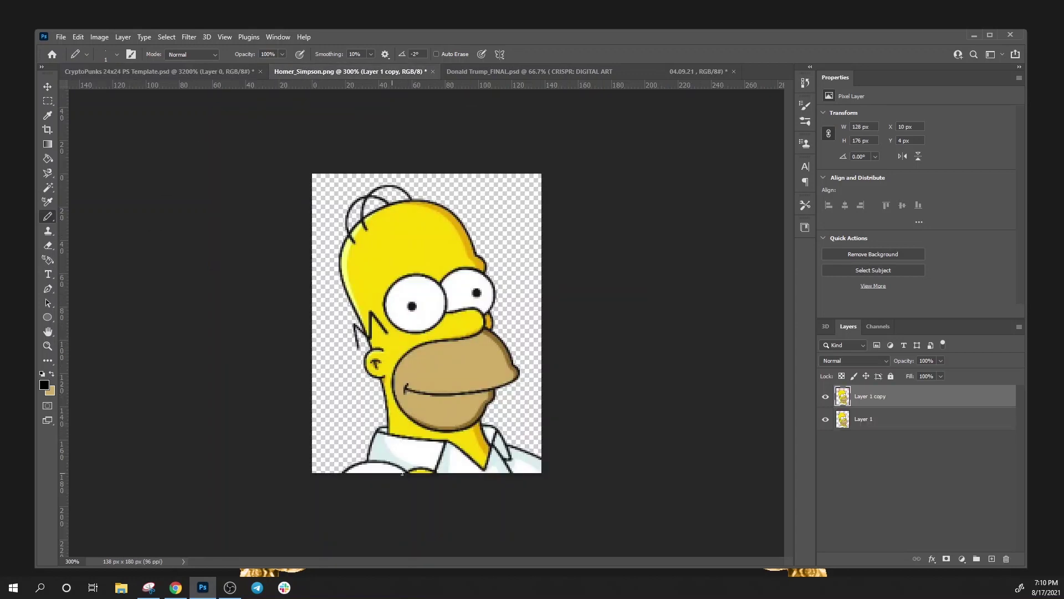
pyautogui.click(165, 72)
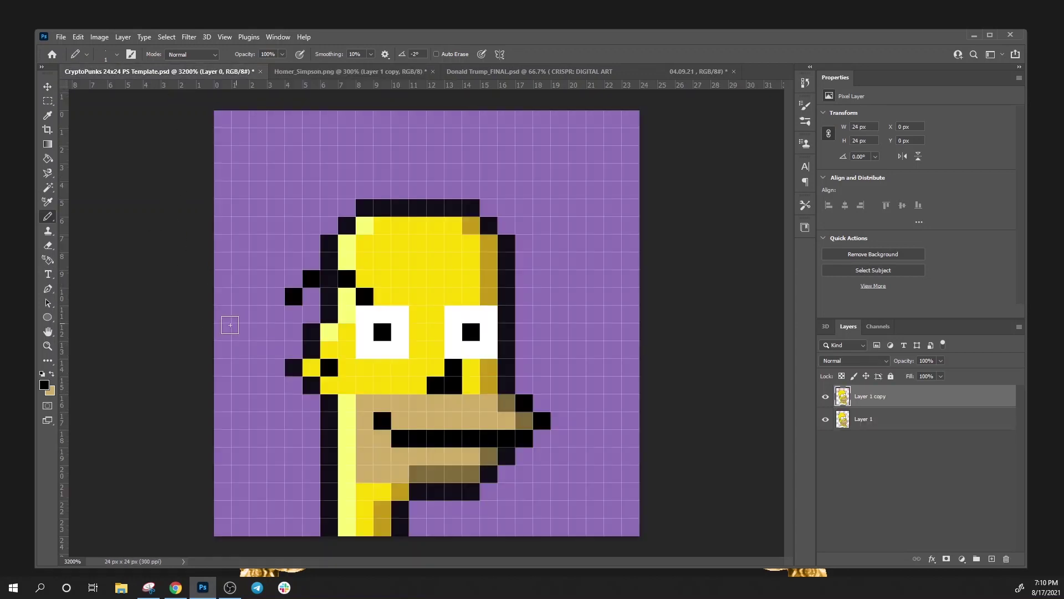
pyautogui.click(51, 375)
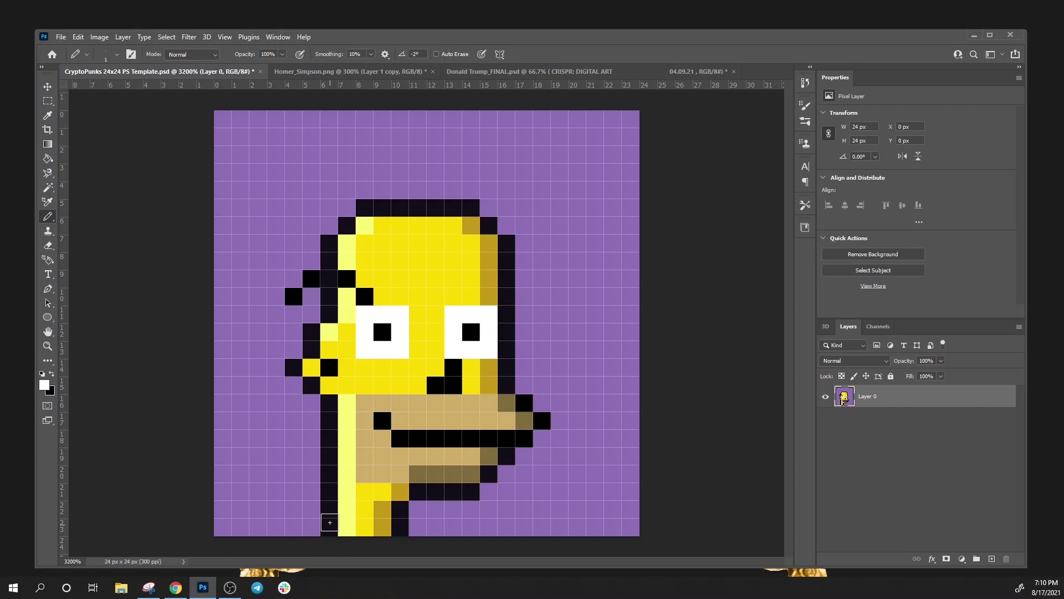
pyautogui.moveTo(331, 511); pyautogui.dragTo(339, 529)
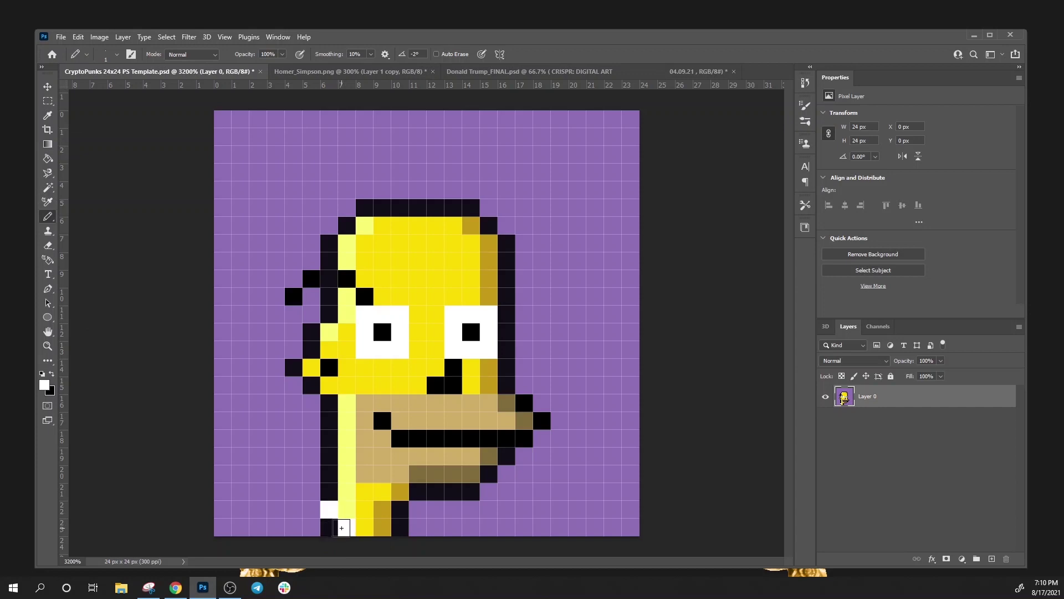
pyautogui.hotkey('ctrl', 'z')
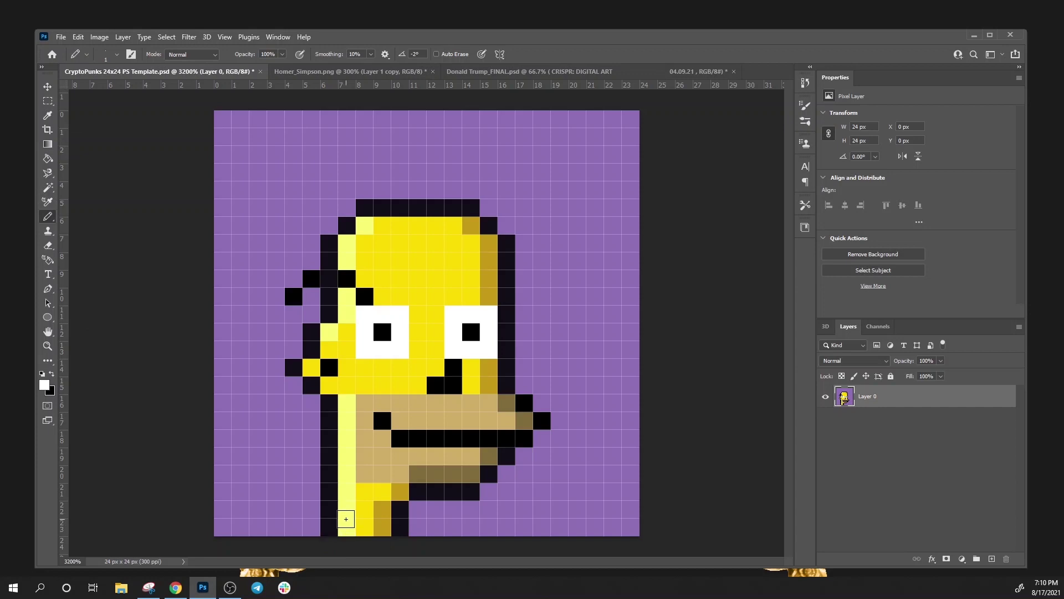
pyautogui.moveTo(345, 514)
pyautogui.mouseDown()
pyautogui.moveTo(374, 528)
pyautogui.moveTo(385, 512)
pyautogui.moveTo(400, 547)
pyautogui.moveTo(406, 510)
pyautogui.mouseUp()
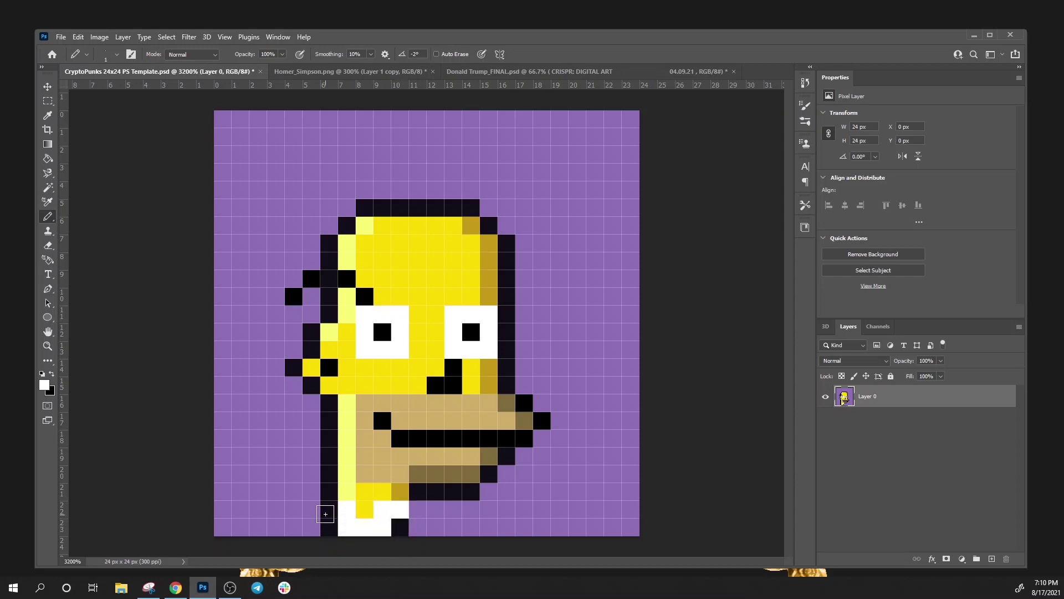
pyautogui.click(327, 510)
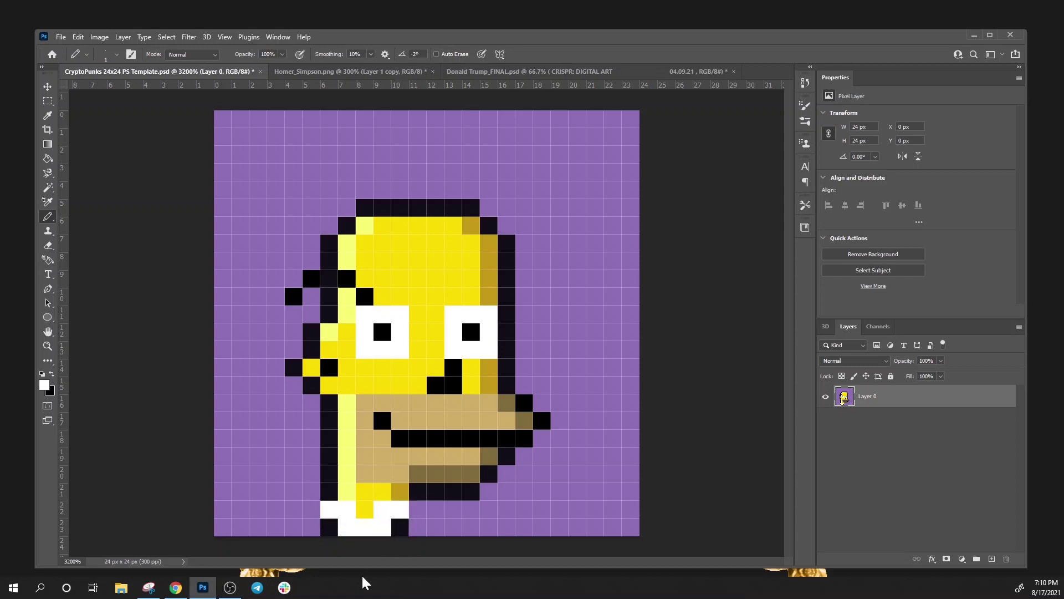
# Redo the collar as a white band along the bottom row and whiten the pixels above it
pyautogui.click(313, 71)
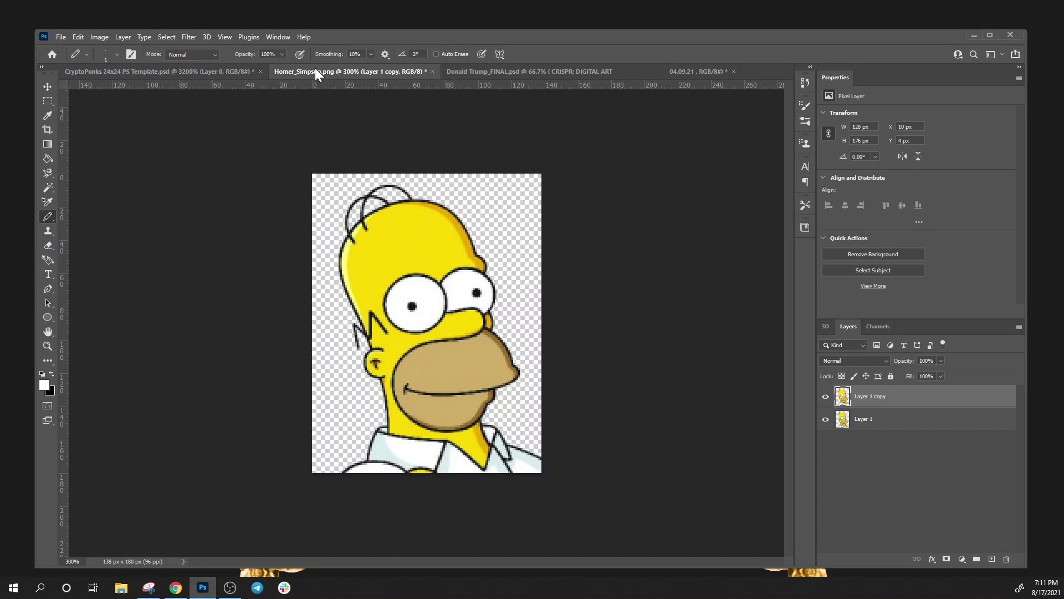
pyautogui.click(192, 76)
pyautogui.moveTo(329, 527); pyautogui.dragTo(400, 527)
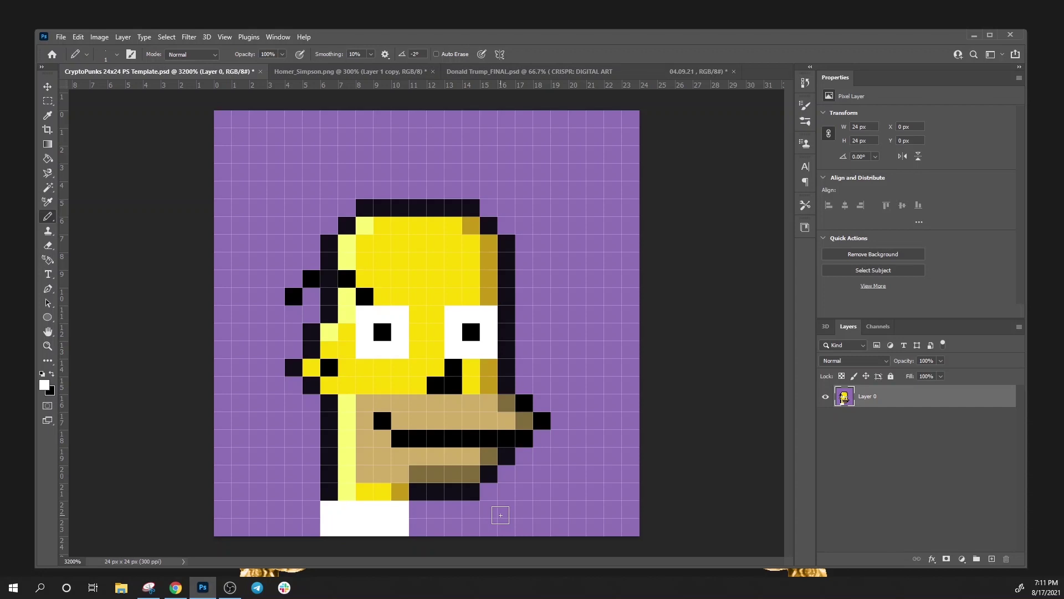
pyautogui.hotkey('ctrl', 'z')
pyautogui.hotkey('ctrl', 'z')
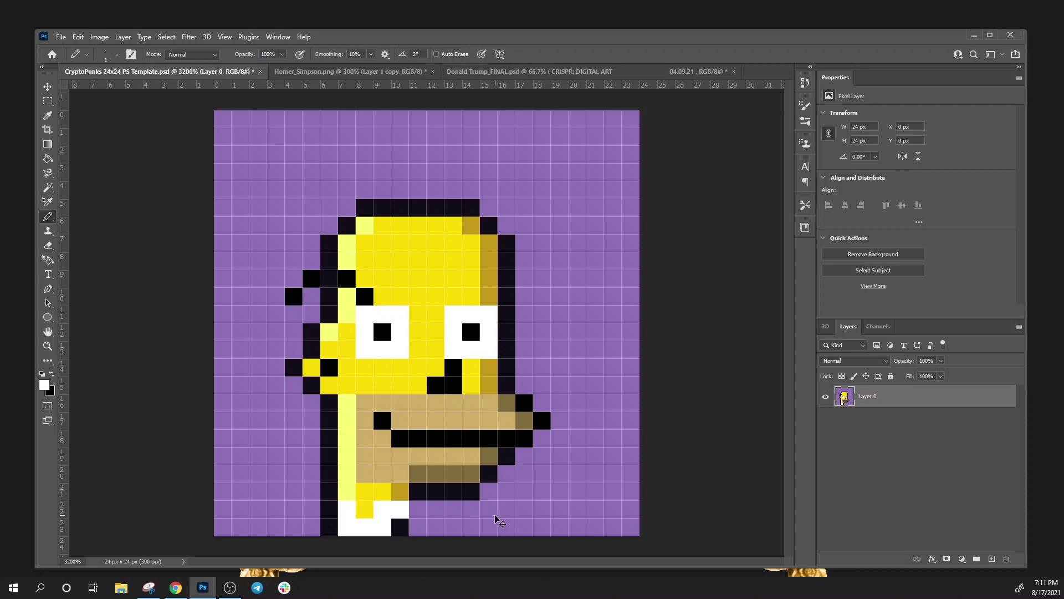
pyautogui.hotkey('ctrl', 'z')
pyautogui.hotkey('ctrl', 'z')
pyautogui.hotkey('ctrl', 'z')
pyautogui.hotkey('ctrl', 'z')
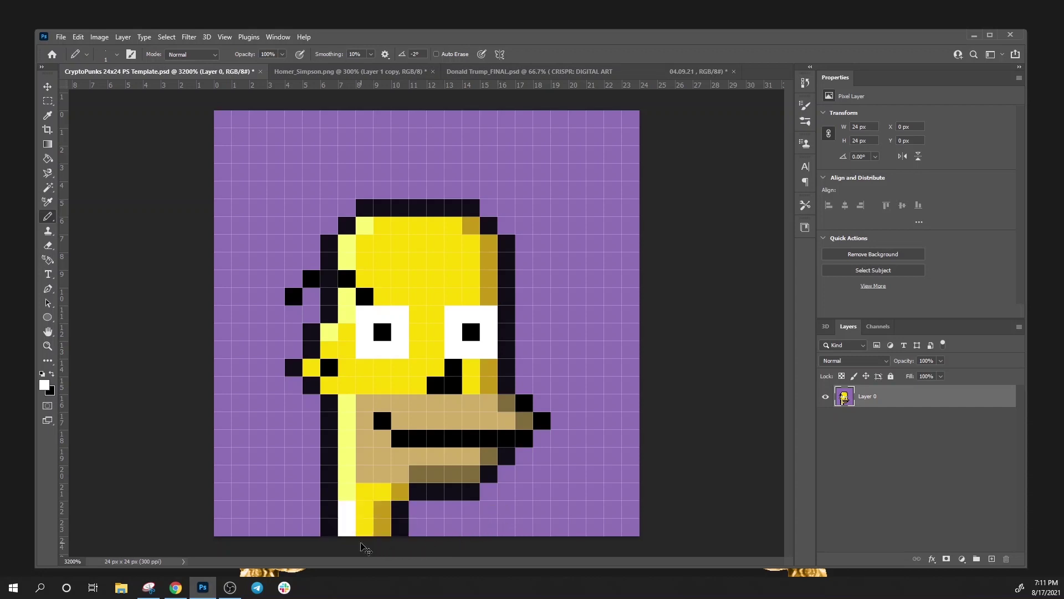
pyautogui.hotkey('ctrl', 'z')
pyautogui.moveTo(327, 527); pyautogui.dragTo(405, 523)
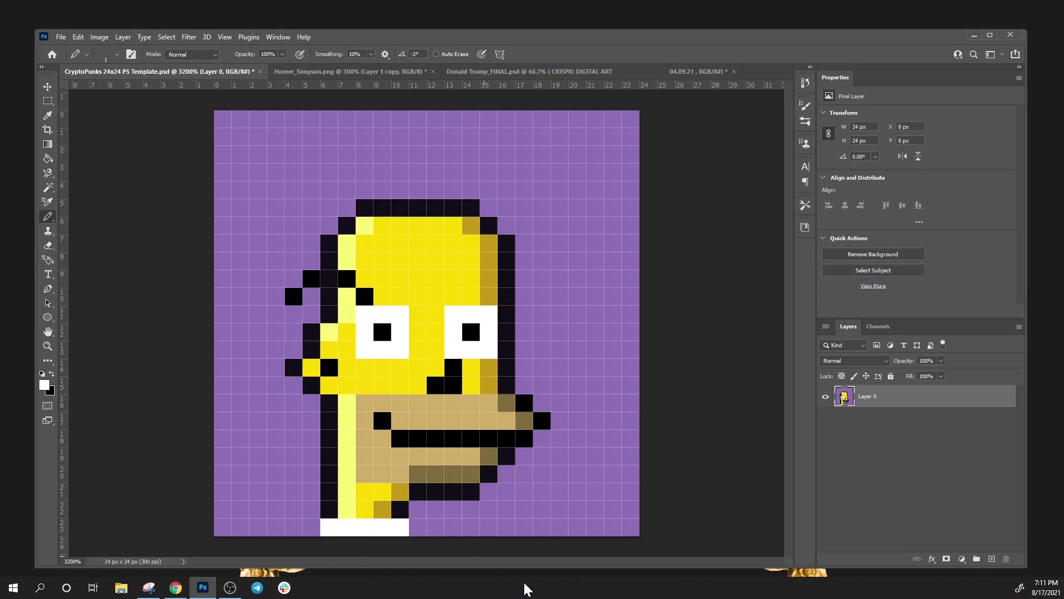
pyautogui.click(358, 72)
pyautogui.click(139, 73)
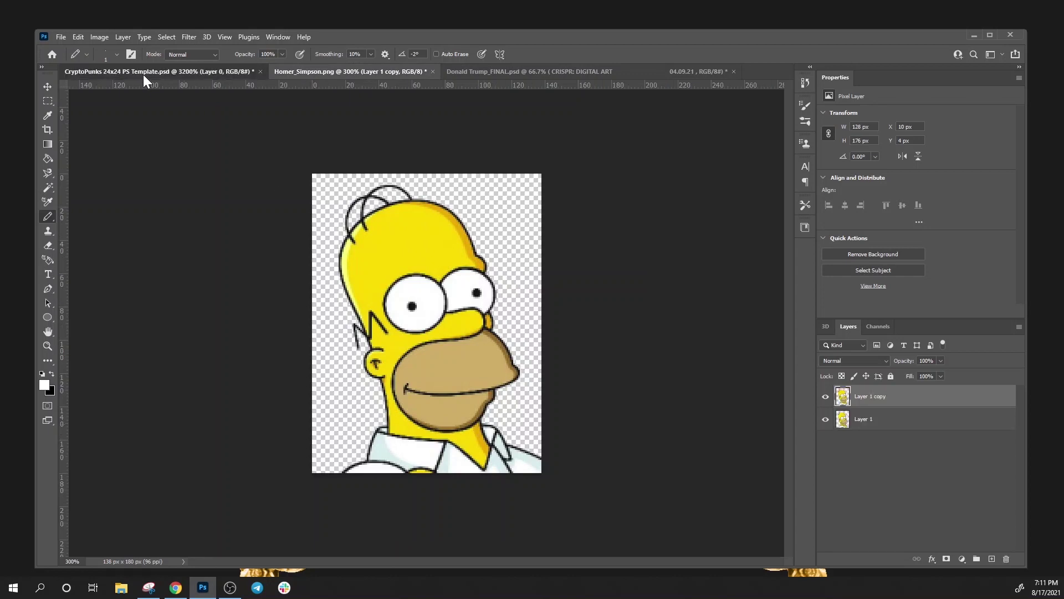
pyautogui.click(355, 513)
pyautogui.click(383, 510)
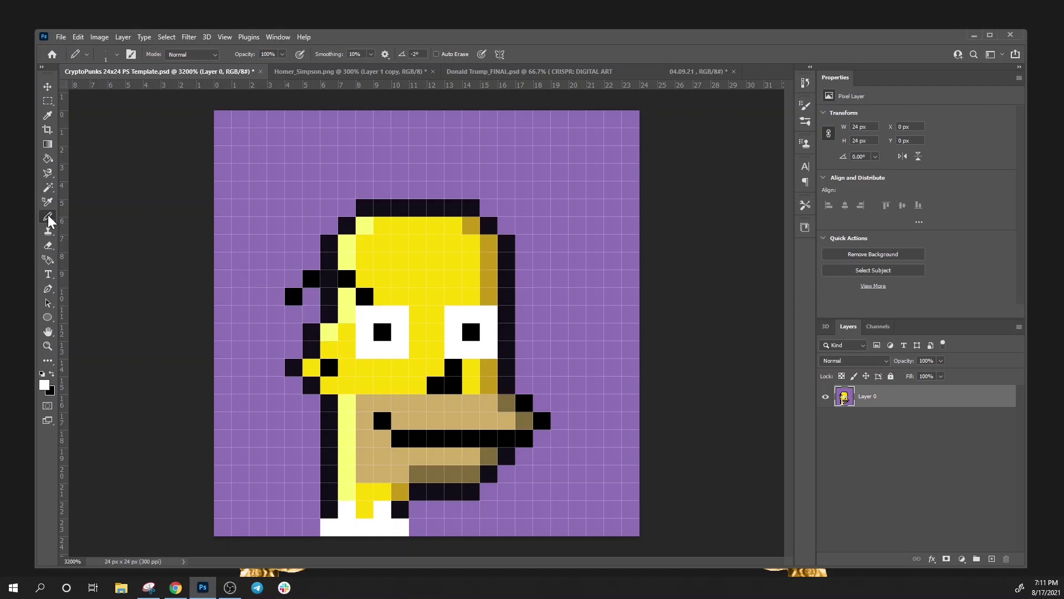
# Sample the purple background and paint the two black ear pixels left of Homer's head purple
pyautogui.click(48, 115)
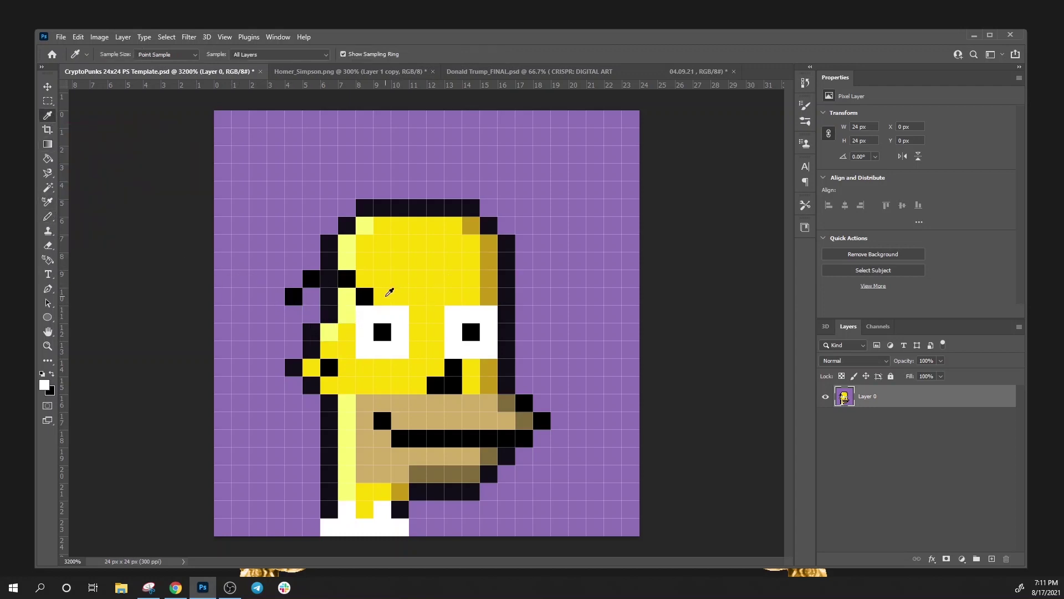
pyautogui.click(389, 291)
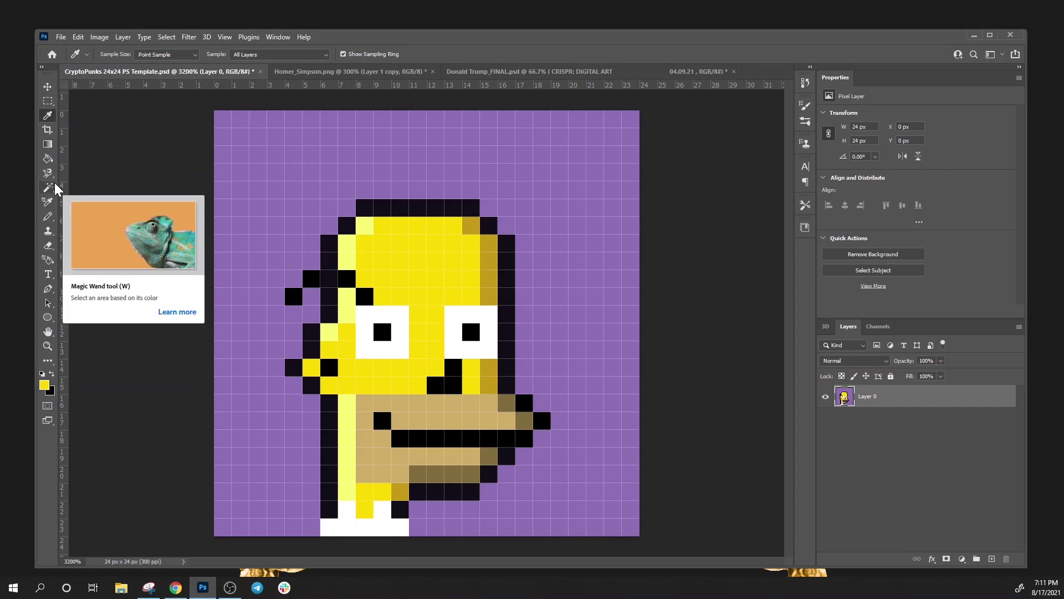
pyautogui.click(48, 220)
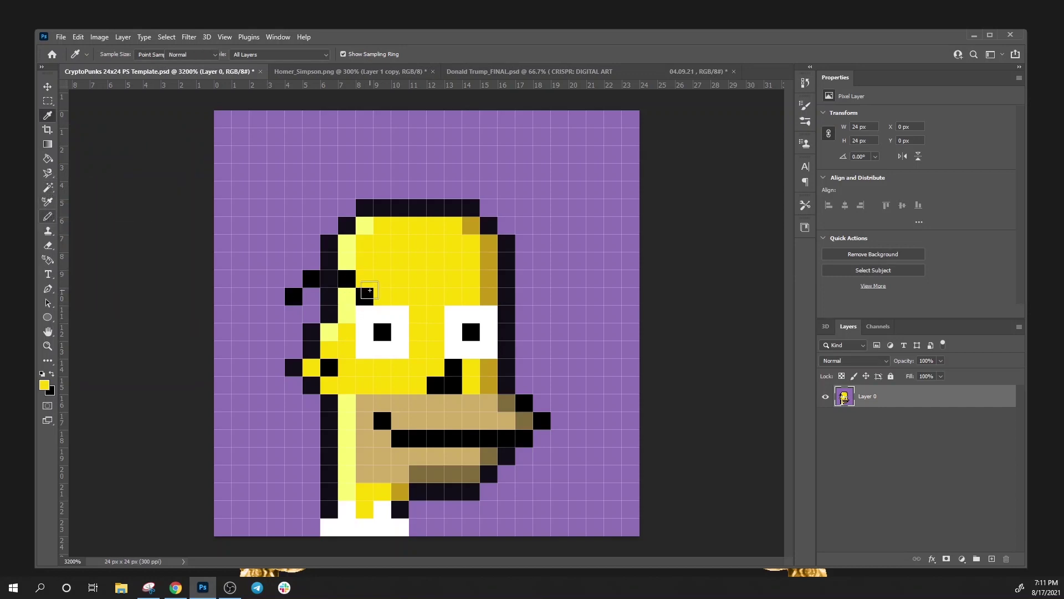
pyautogui.click(48, 115)
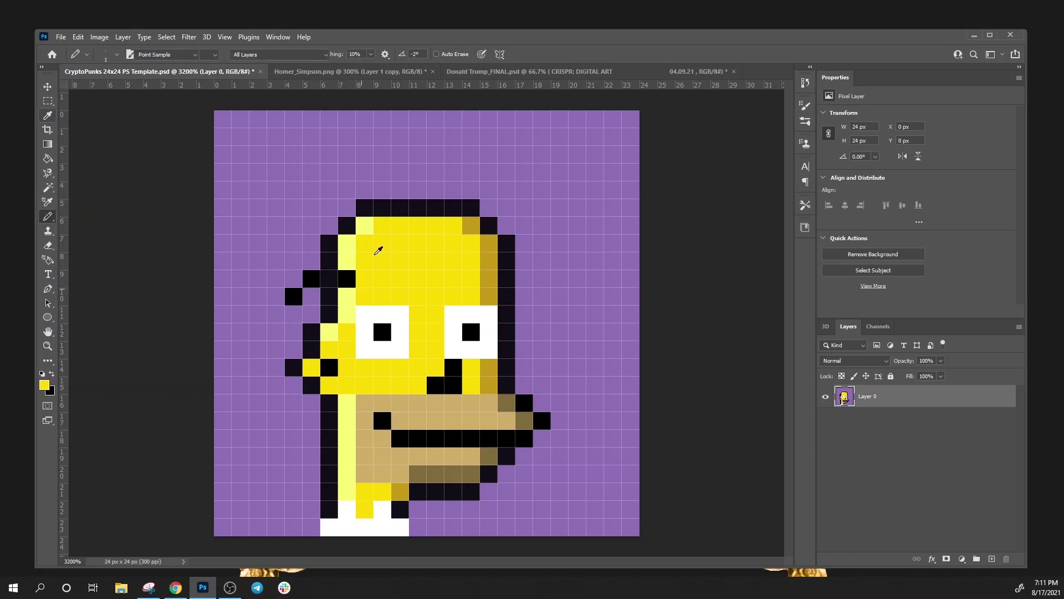
pyautogui.click(48, 217)
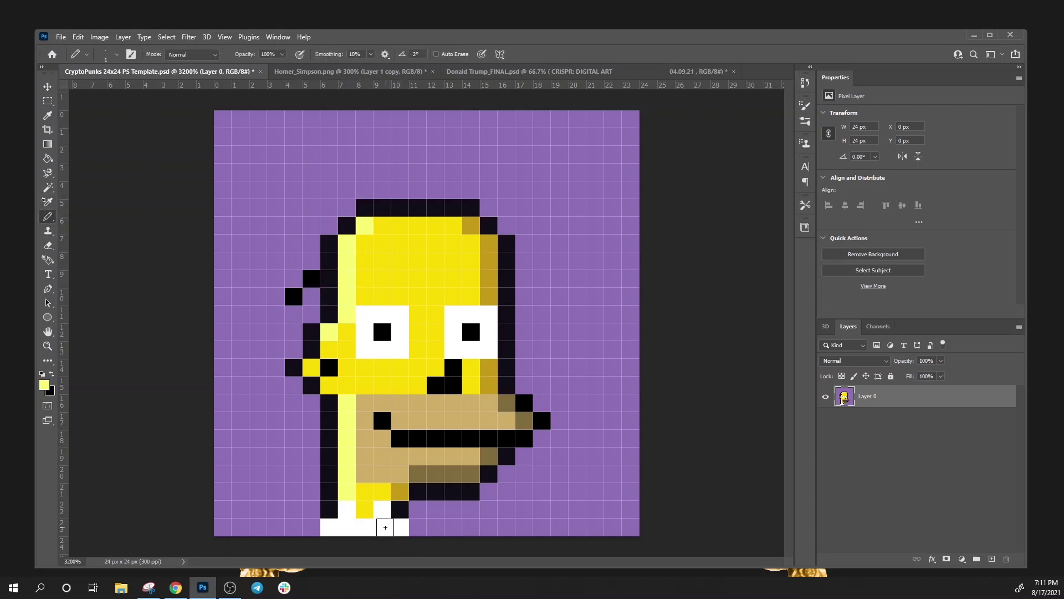
pyautogui.click(48, 115)
pyautogui.click(281, 304)
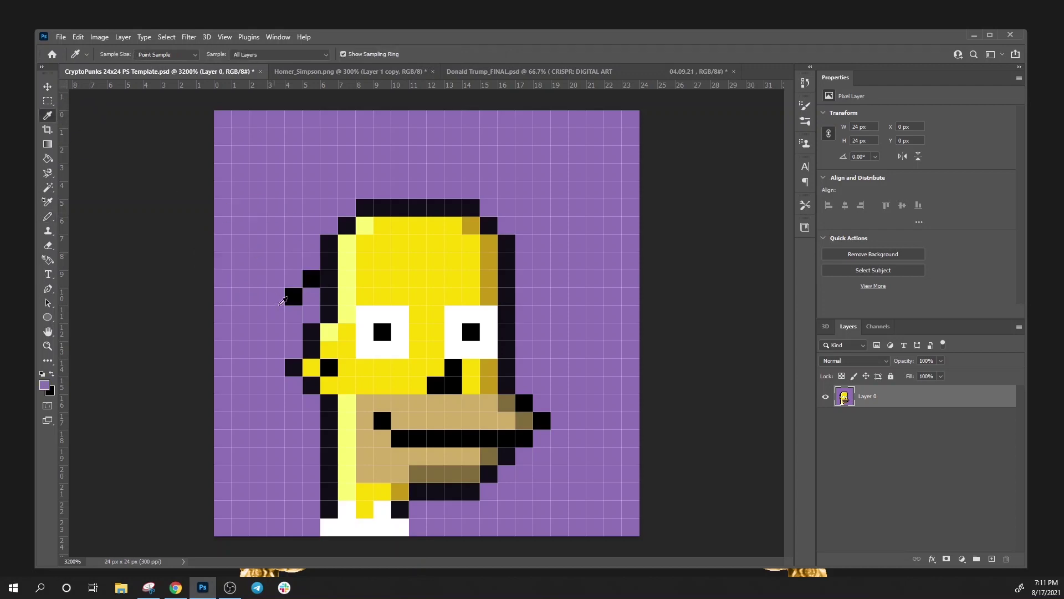
pyautogui.click(48, 217)
pyautogui.moveTo(311, 276); pyautogui.dragTo(293, 297)
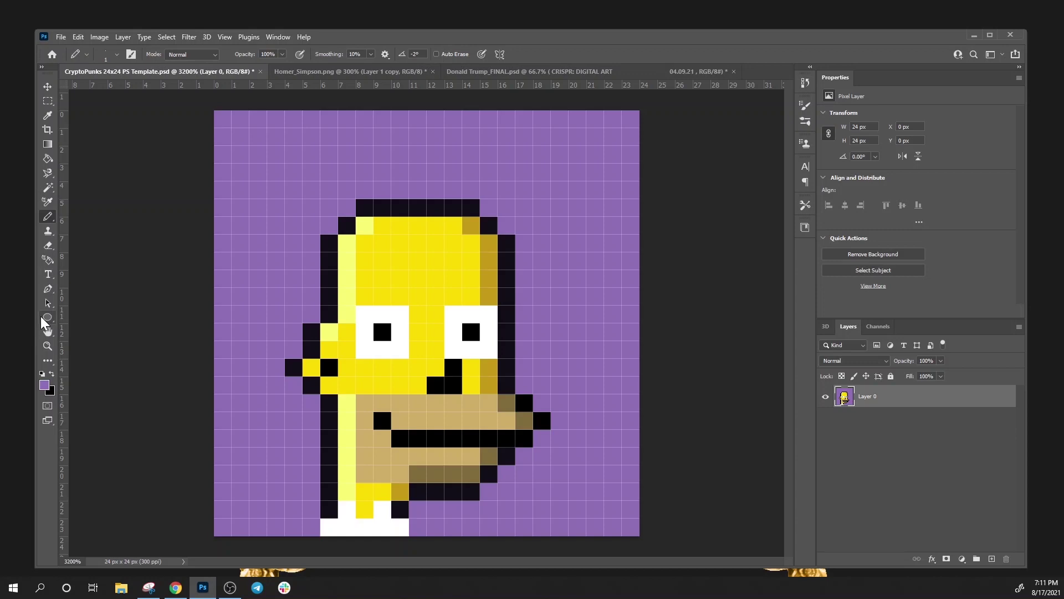
# Zoom the view out to 1200% and back in to 3200%
pyautogui.click(46, 347)
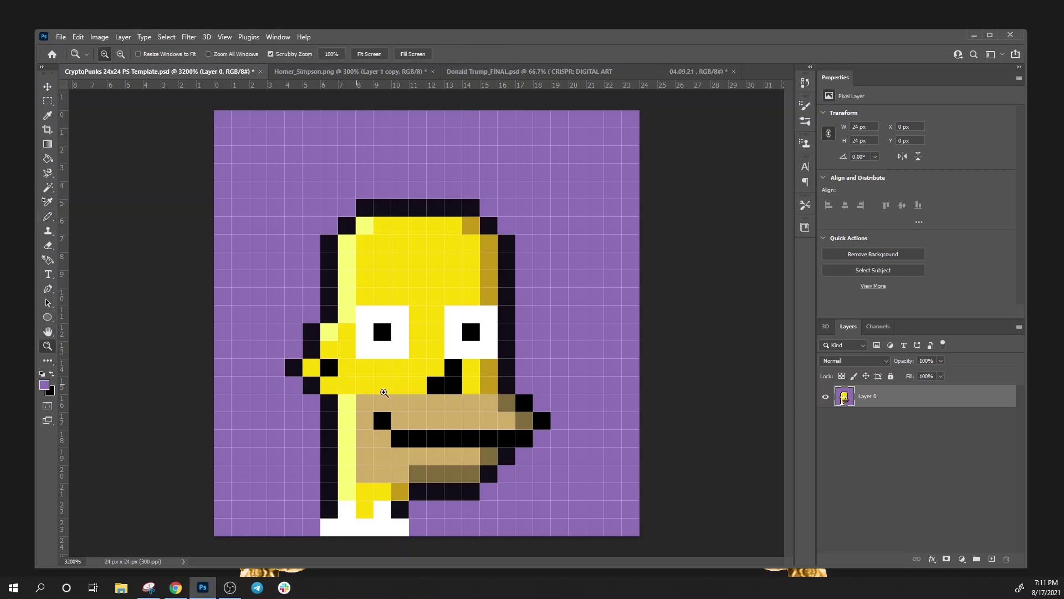
pyautogui.keyDown('alt'); pyautogui.click(482, 422); pyautogui.keyUp('alt')
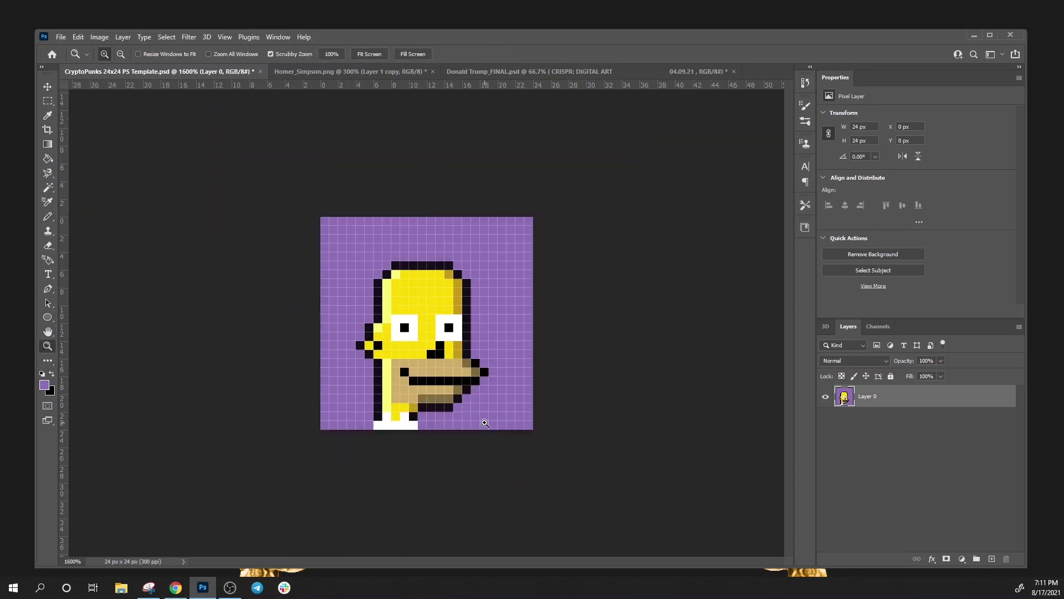
pyautogui.keyDown('alt'); pyautogui.click(515, 444); pyautogui.keyUp('alt')
pyautogui.click(442, 434)
pyautogui.click(463, 439)
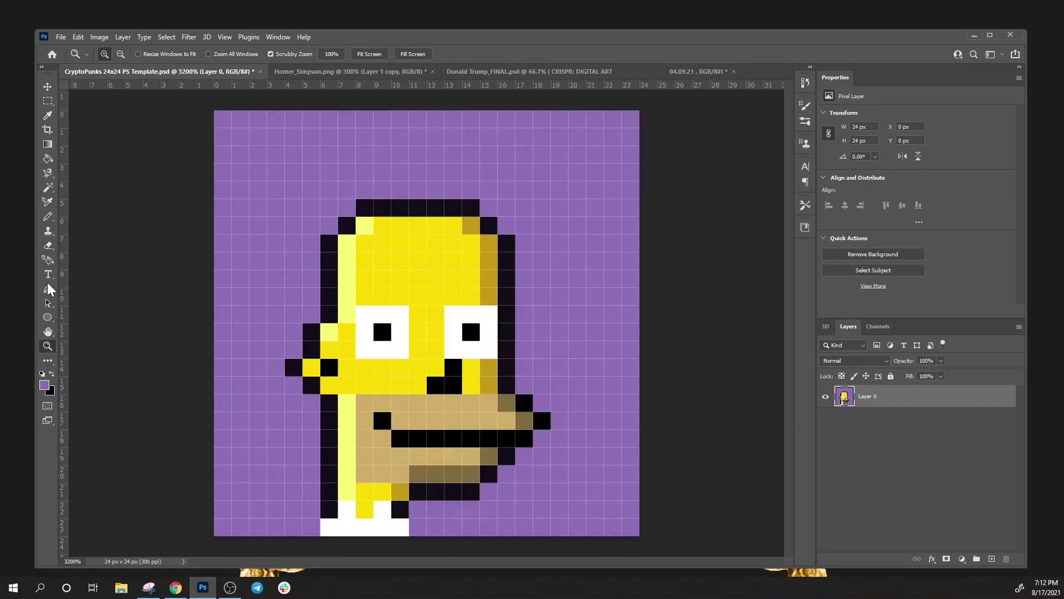
# With black as the colour, pencil four black hair pixels above Homer's head
pyautogui.click(49, 217)
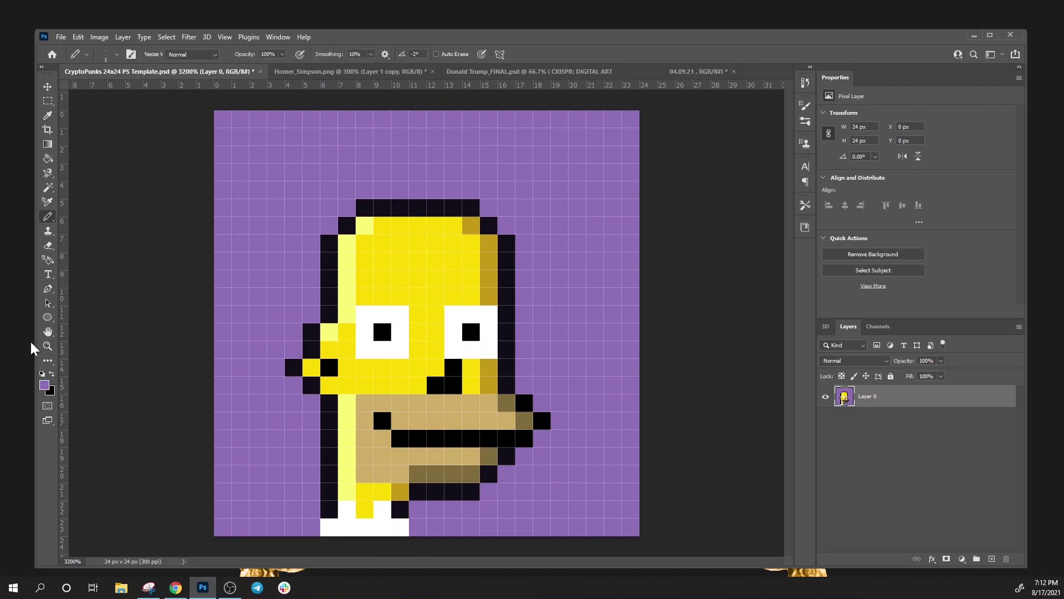
pyautogui.click(52, 374)
pyautogui.click(400, 191)
pyautogui.click(417, 172)
pyautogui.click(435, 190)
pyautogui.click(454, 172)
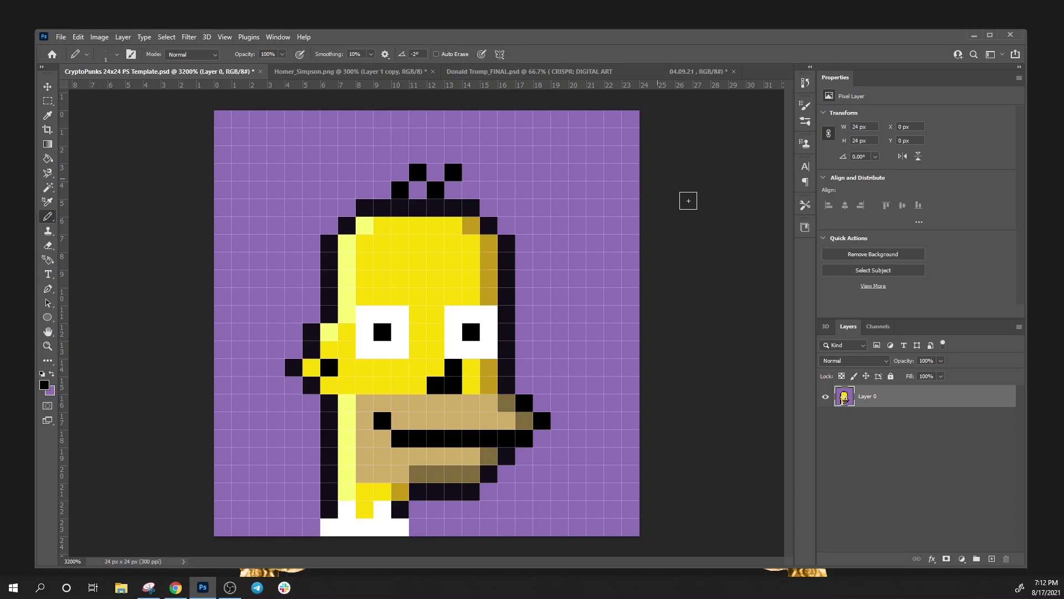
# Place a single black pixel just left of Homer's head, undoing the misplaced attempts
pyautogui.click(312, 297)
pyautogui.click(347, 296)
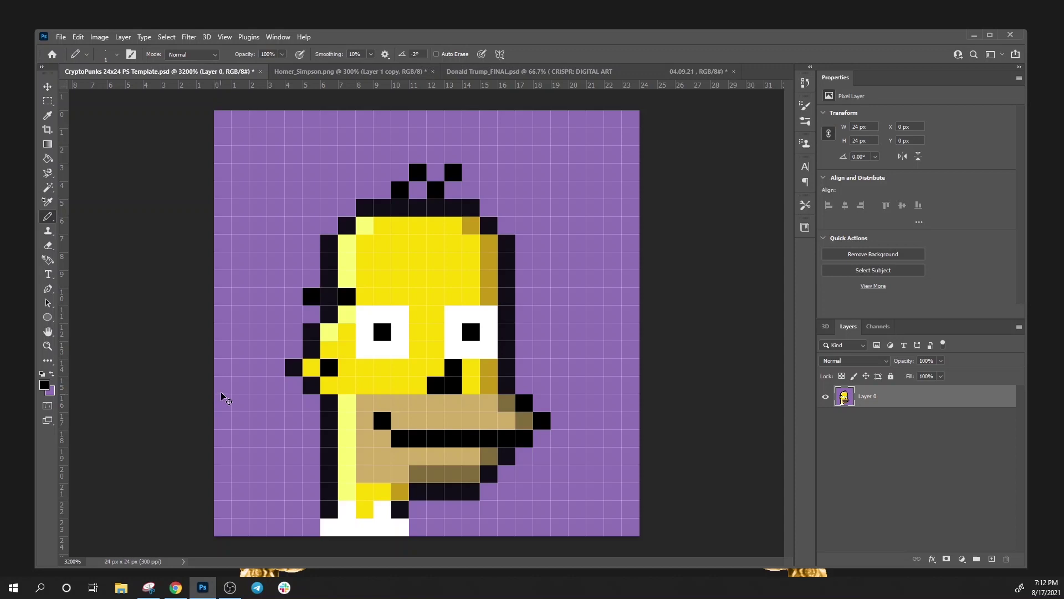
pyautogui.hotkey('ctrl', 'z')
pyautogui.hotkey('ctrl', 'z')
pyautogui.click(311, 279)
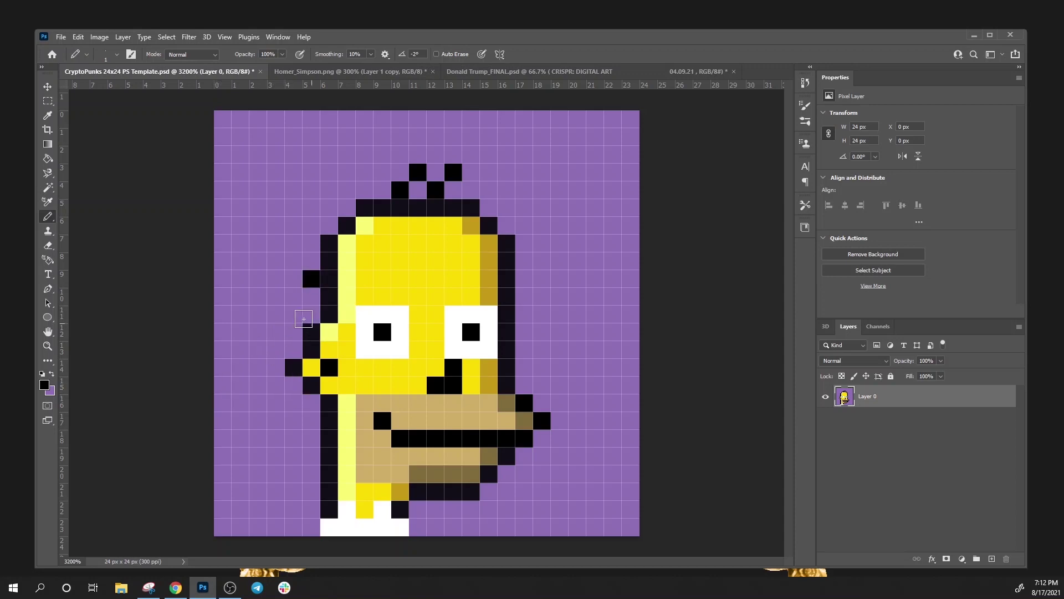
pyautogui.hotkey('ctrl', 'z')
pyautogui.click(312, 296)
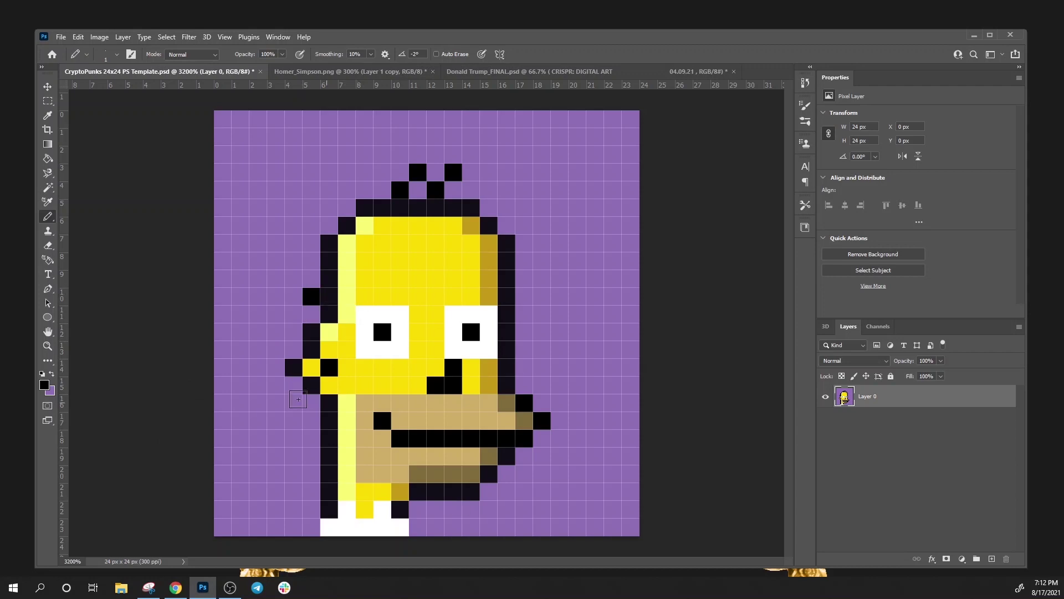
pyautogui.click(48, 346)
pyautogui.keyDown('alt'); pyautogui.click(393, 407); pyautogui.keyUp('alt')
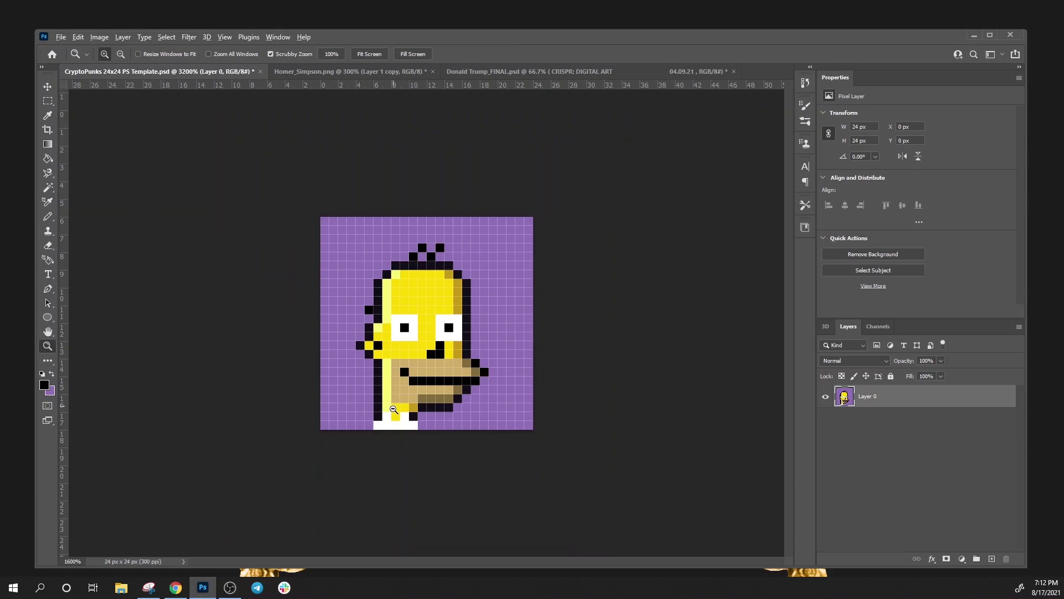
pyautogui.keyDown('alt'); pyautogui.click(425, 454); pyautogui.keyUp('alt')
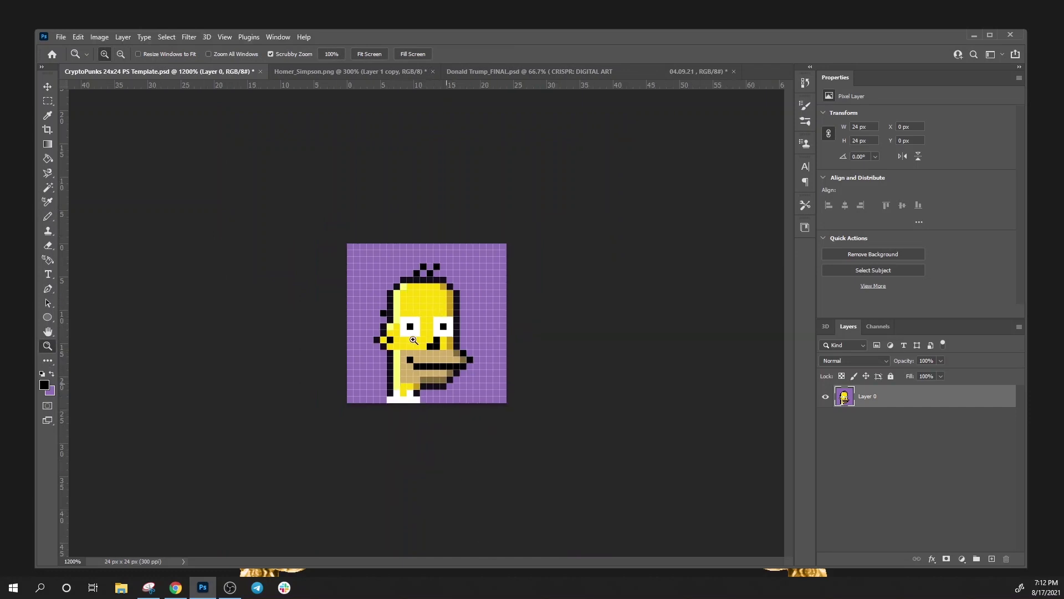
pyautogui.click(326, 76)
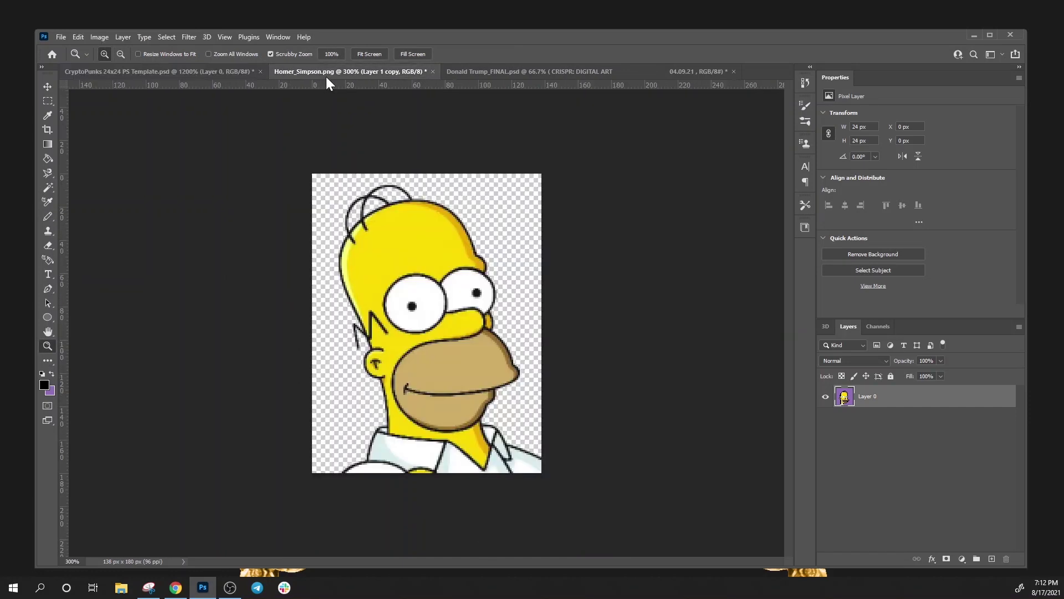
pyautogui.click(174, 72)
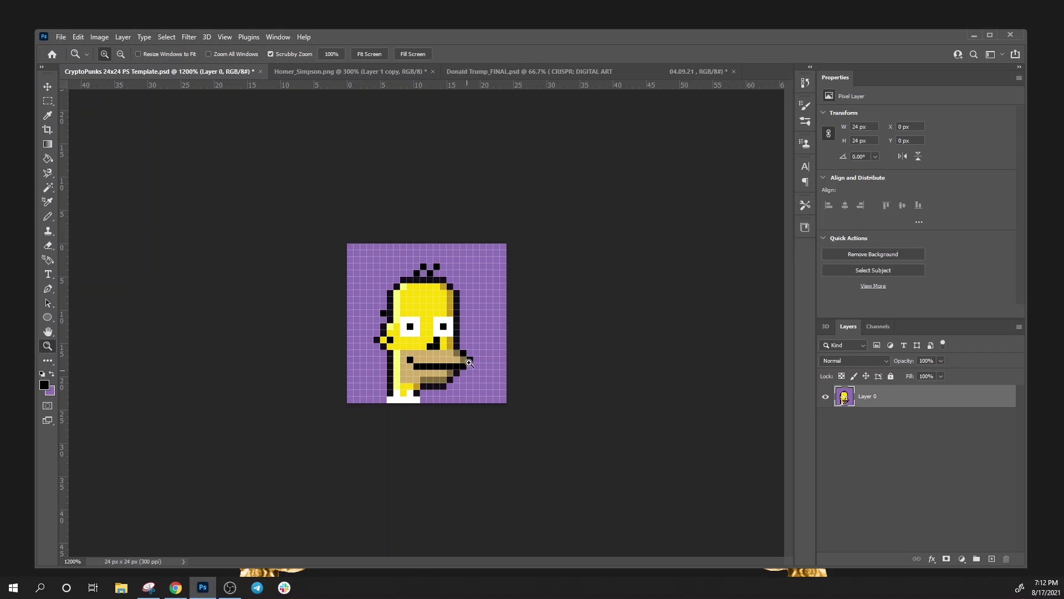
pyautogui.moveTo(464, 392); pyautogui.dragTo(506, 481)
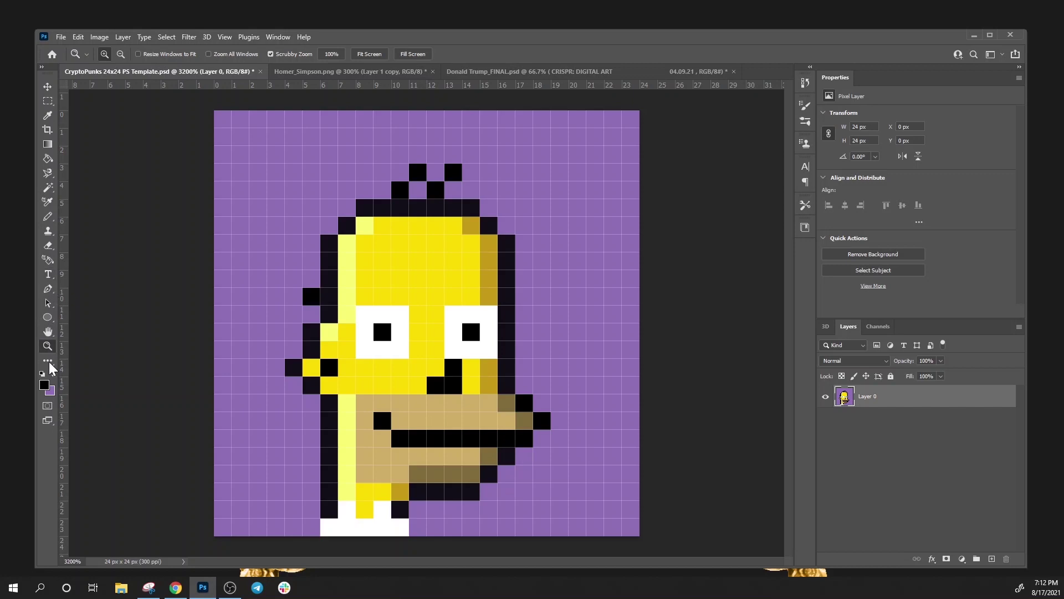
# Blacken two pixels beside the right corner of Homer's mouth
pyautogui.click(48, 216)
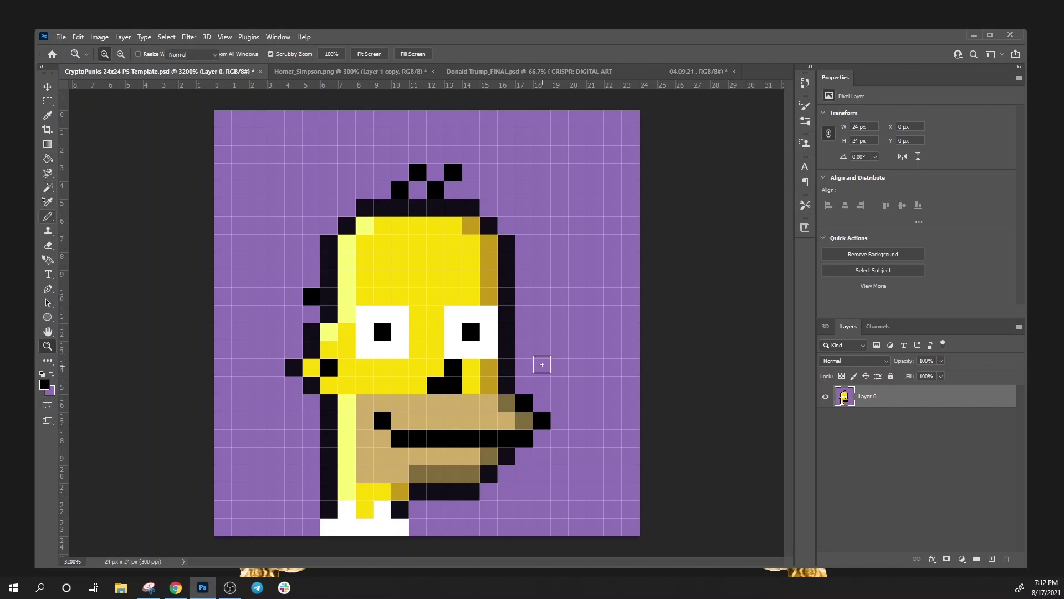
pyautogui.click(508, 403)
pyautogui.click(525, 421)
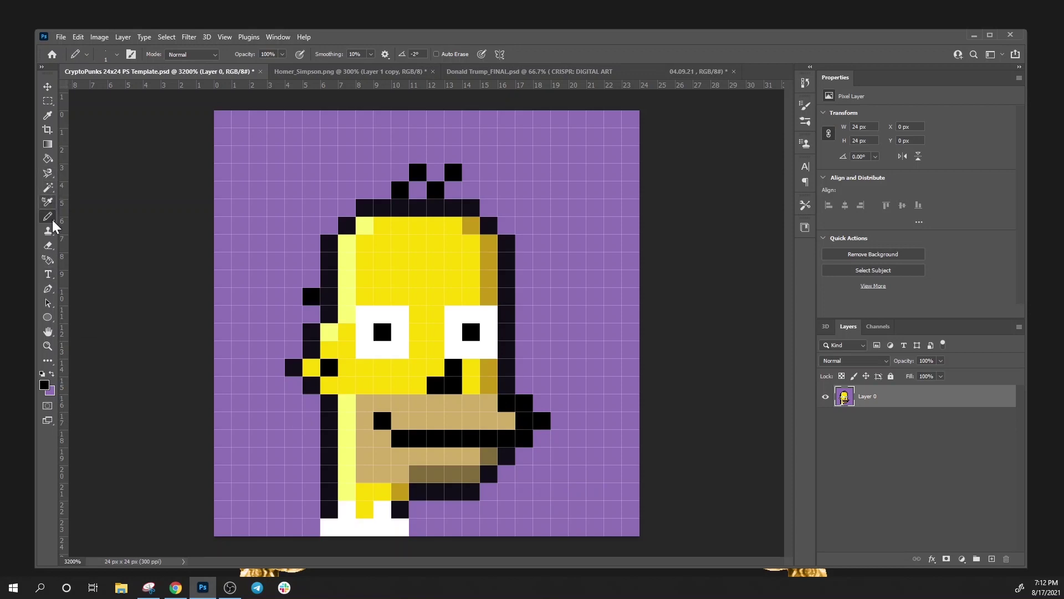
# Sample the purple background and paint the extra black pixels right of the mouth purple
pyautogui.click(47, 115)
pyautogui.click(264, 175)
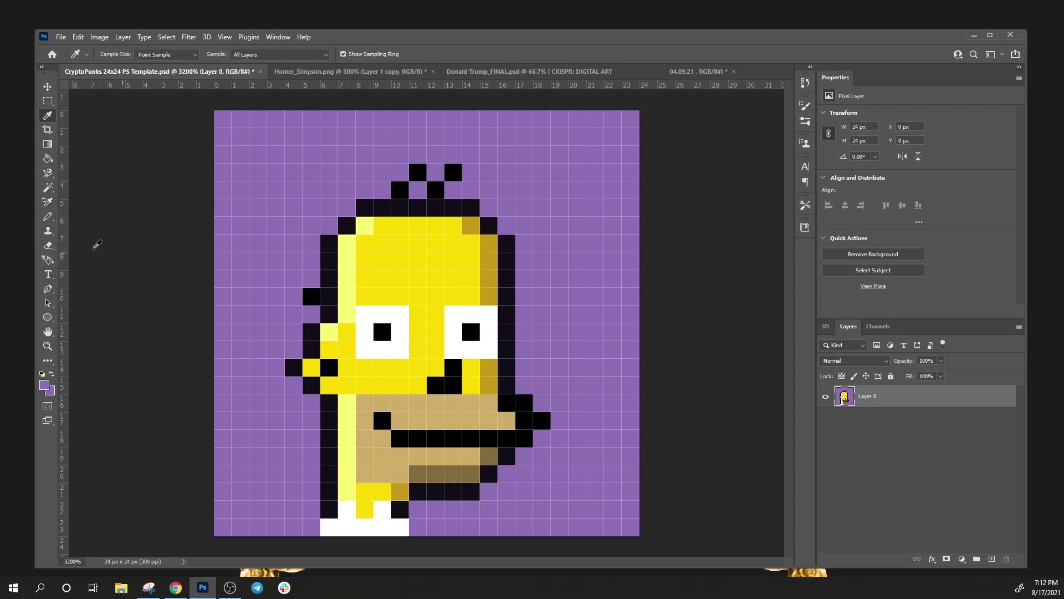
pyautogui.click(48, 216)
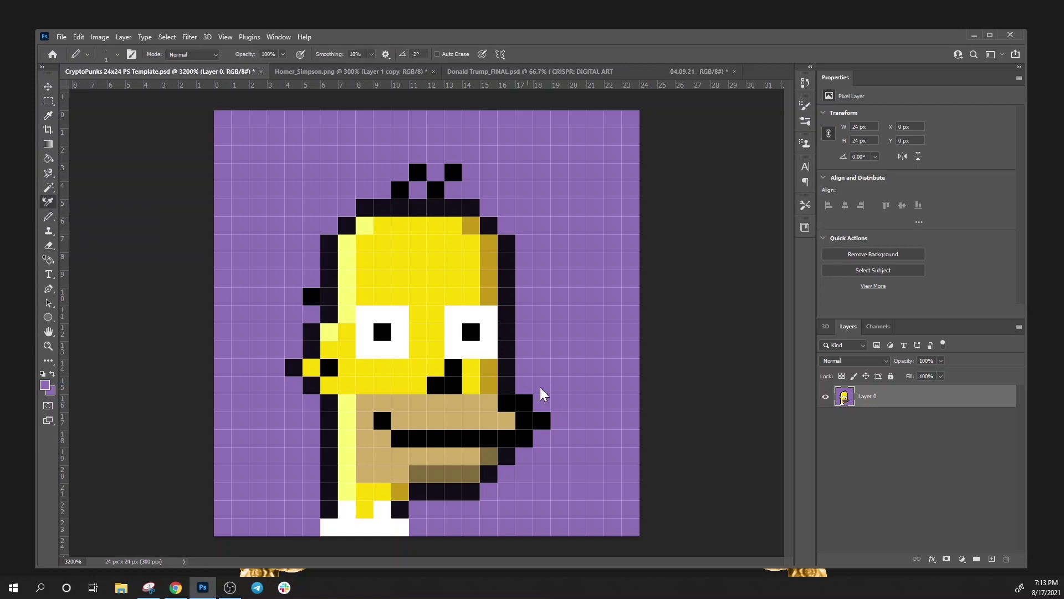
pyautogui.rightClick(48, 216)
pyautogui.click(75, 229)
pyautogui.hotkey('shift', 'b')
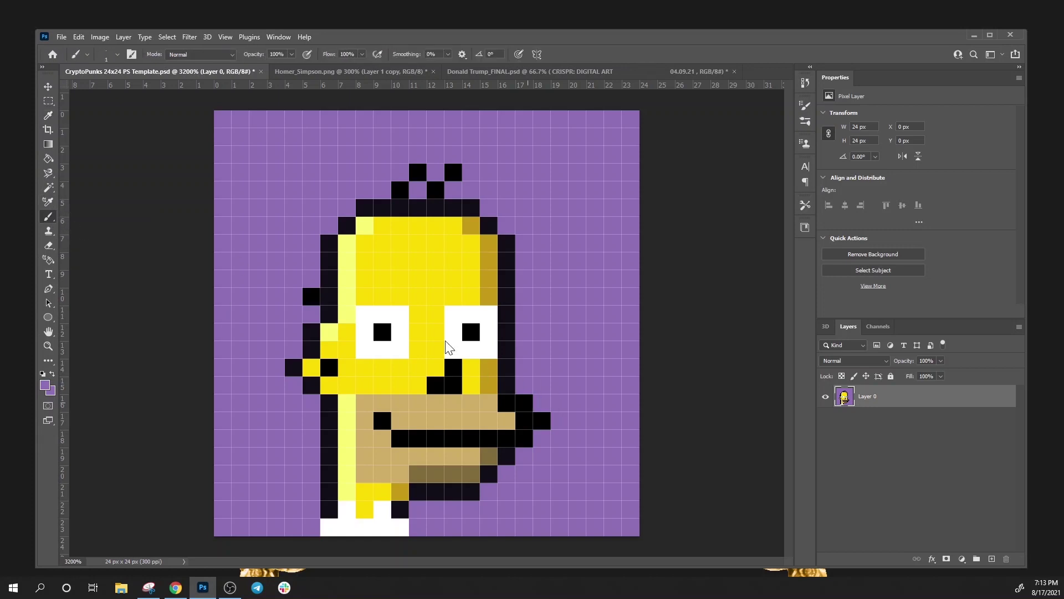
pyautogui.press('Escape')
pyautogui.hotkey('shift', 'b')
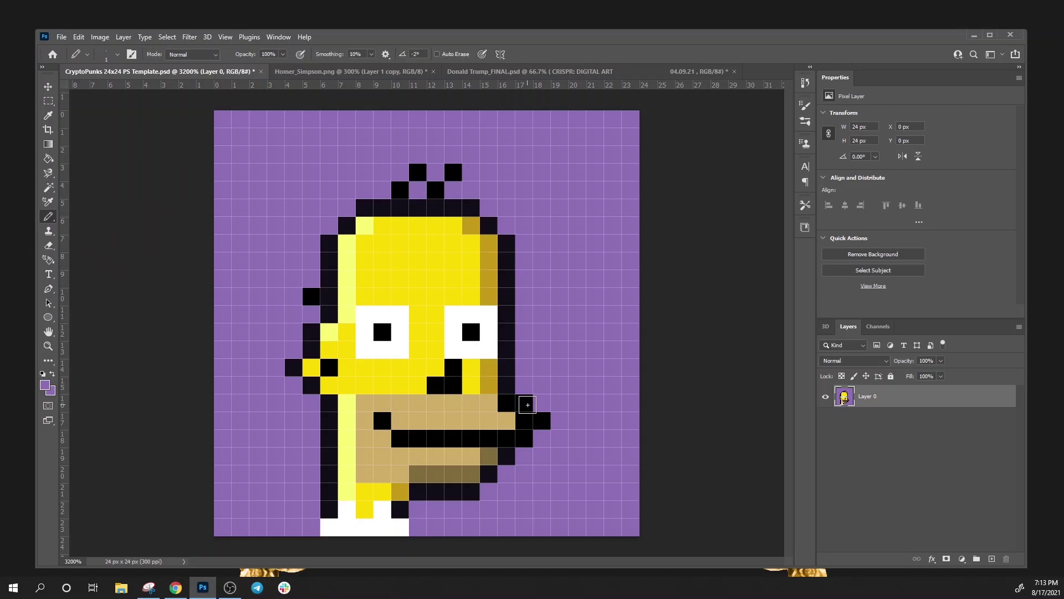
pyautogui.moveTo(539, 412); pyautogui.dragTo(524, 403)
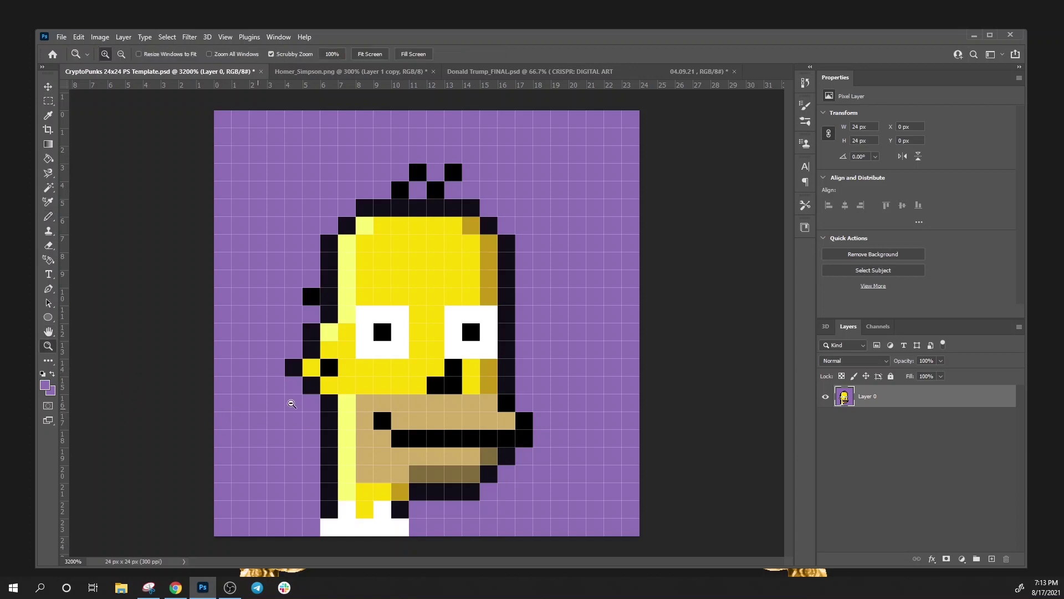
pyautogui.keyDown('alt'); pyautogui.click(370, 411); pyautogui.keyUp('alt')
# Compare against the original Homer_Simpson.png, then return to the CryptoPunks 24x24 template
pyautogui.keyDown('alt'); pyautogui.click(518, 432); pyautogui.keyUp('alt')
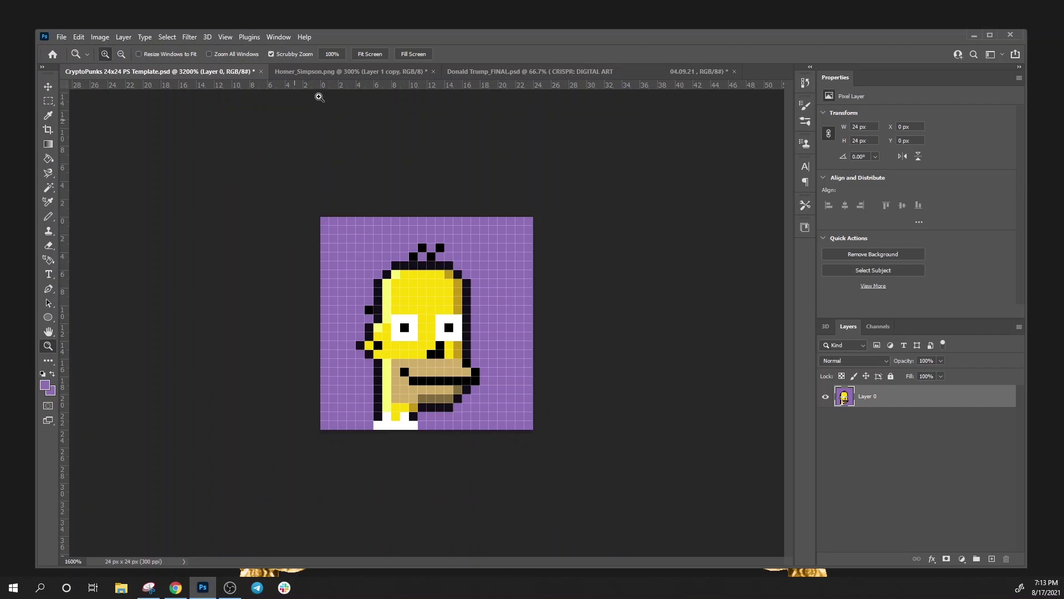
pyautogui.click(331, 71)
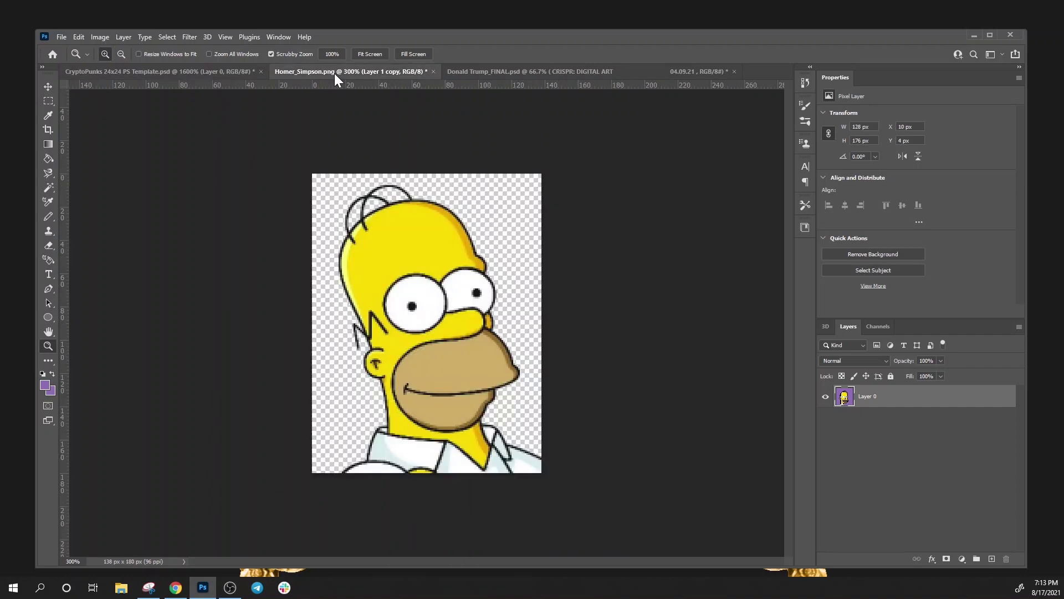
pyautogui.click(211, 71)
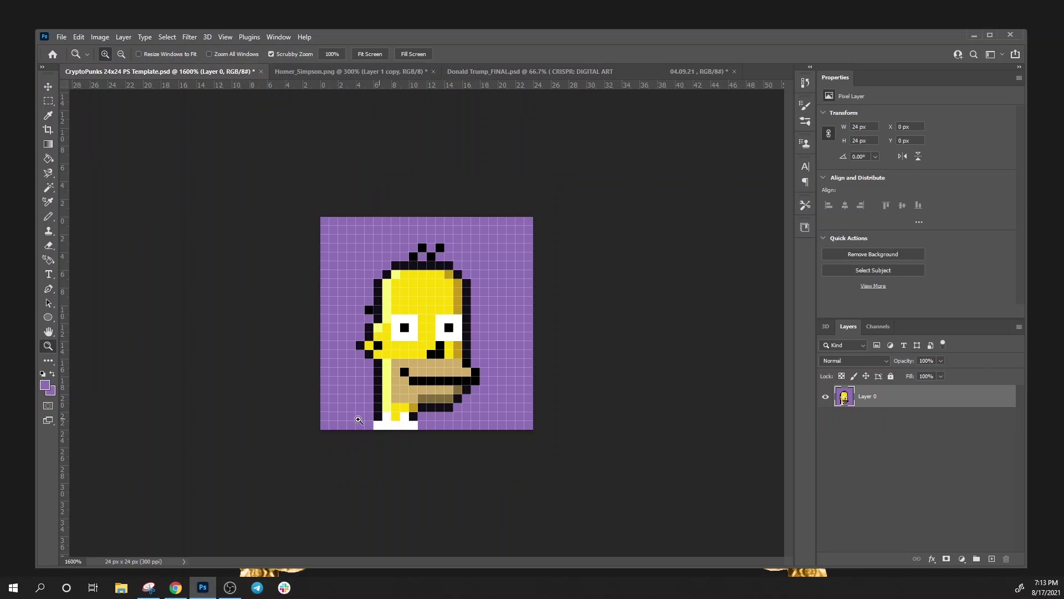
pyautogui.click(311, 74)
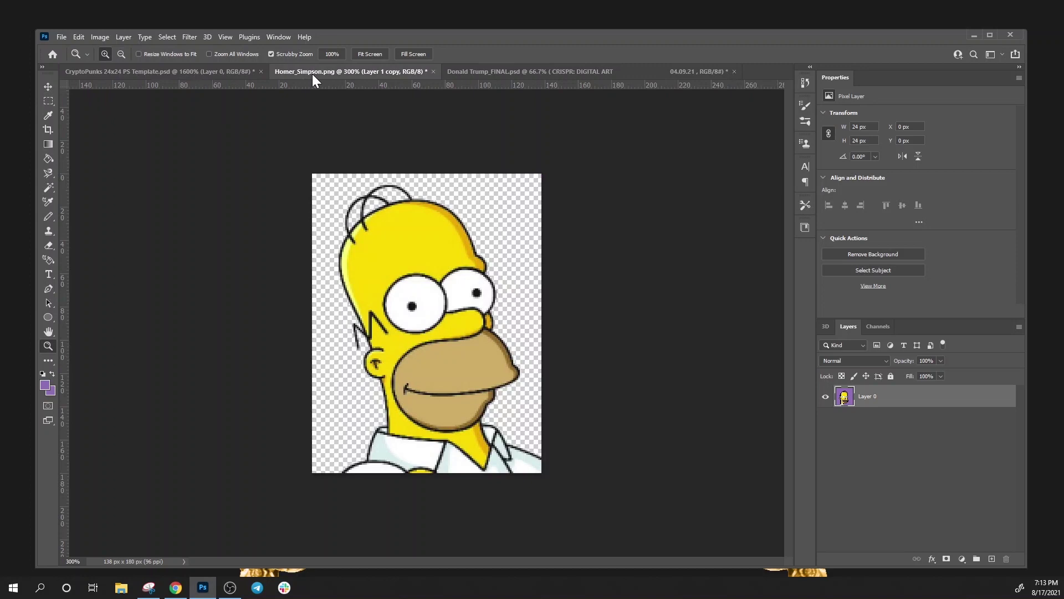
pyautogui.click(214, 72)
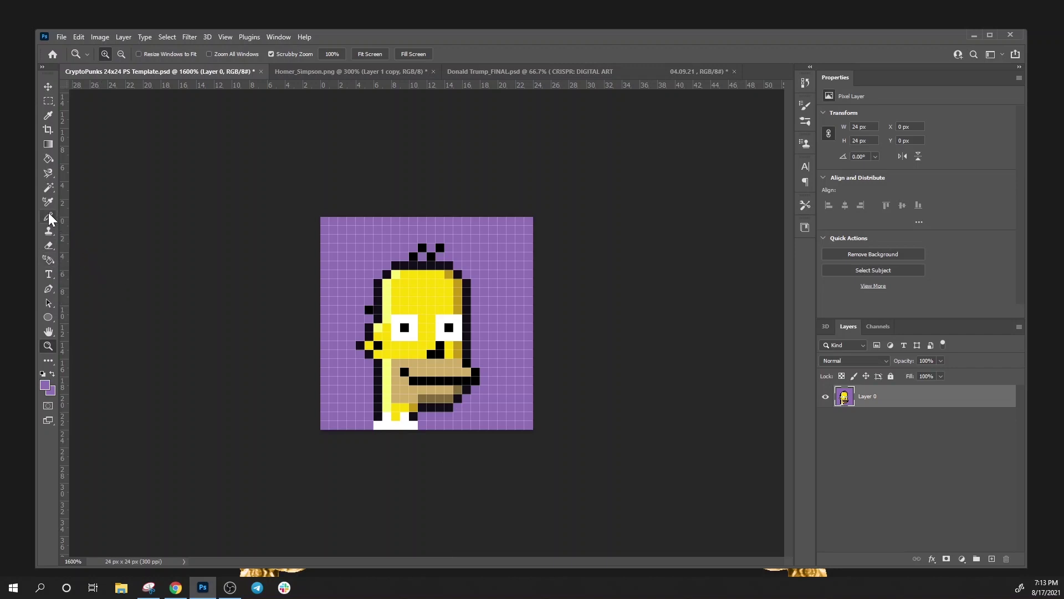
# Pick up Homer's yellow skin colour and pencil pixel corrections around his nose and lower face
pyautogui.click(53, 114)
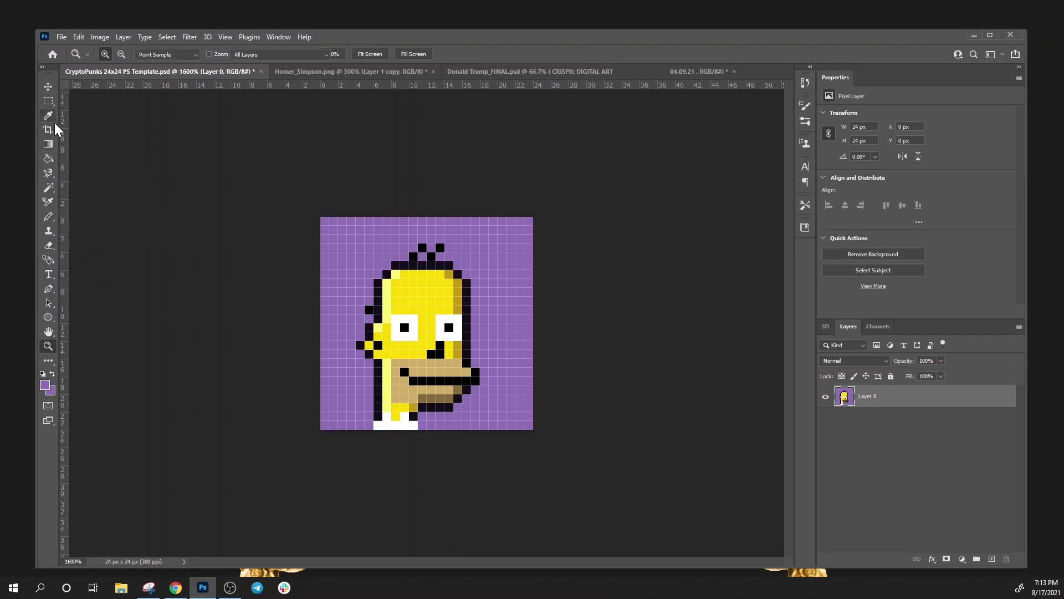
pyautogui.click(415, 351)
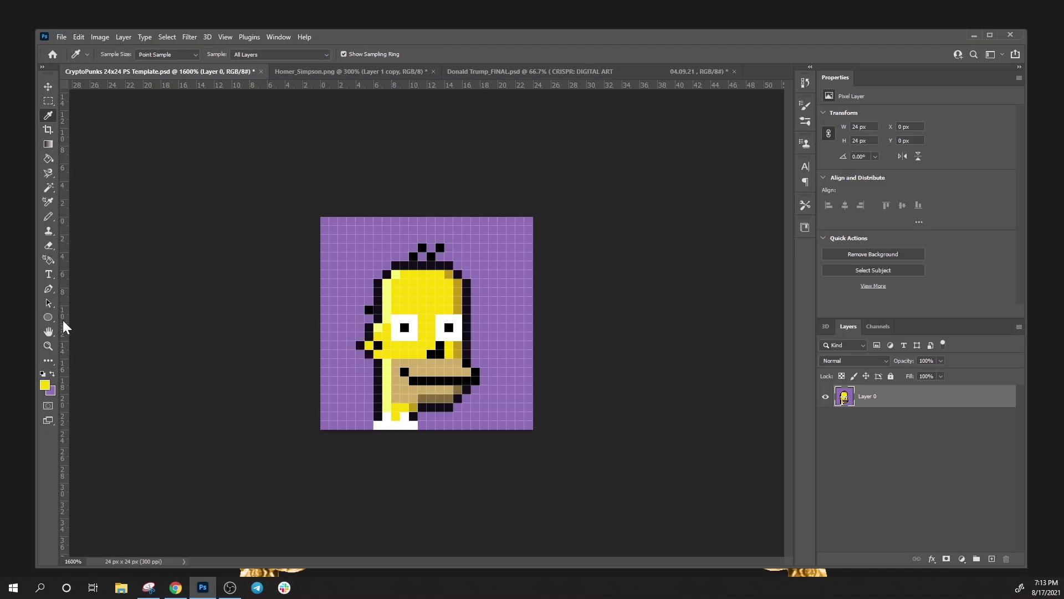
pyautogui.click(48, 217)
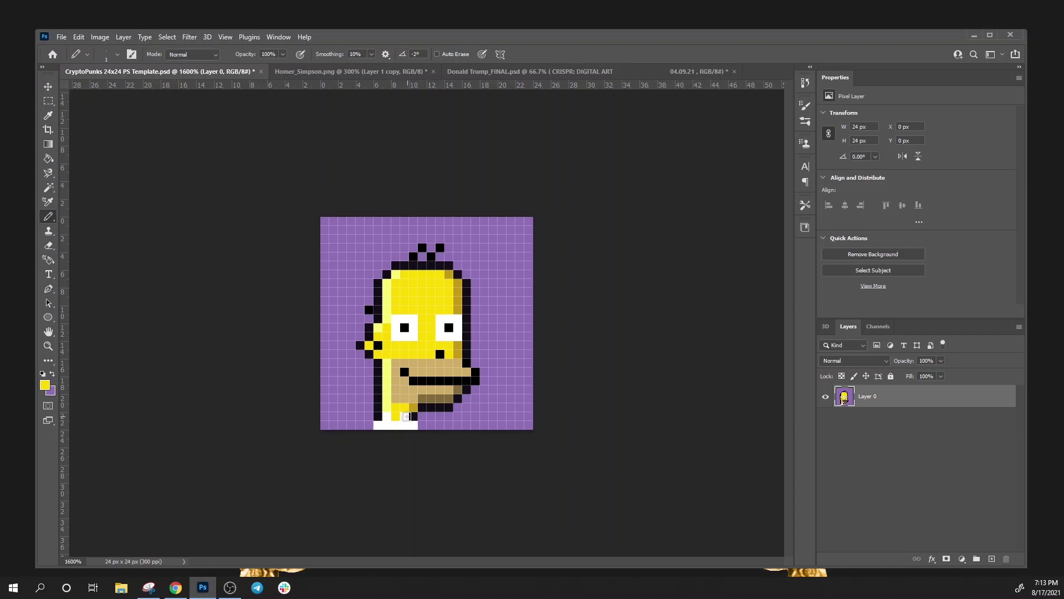
pyautogui.hotkey('ctrl', 'z')
pyautogui.click(49, 347)
pyautogui.press('alt')
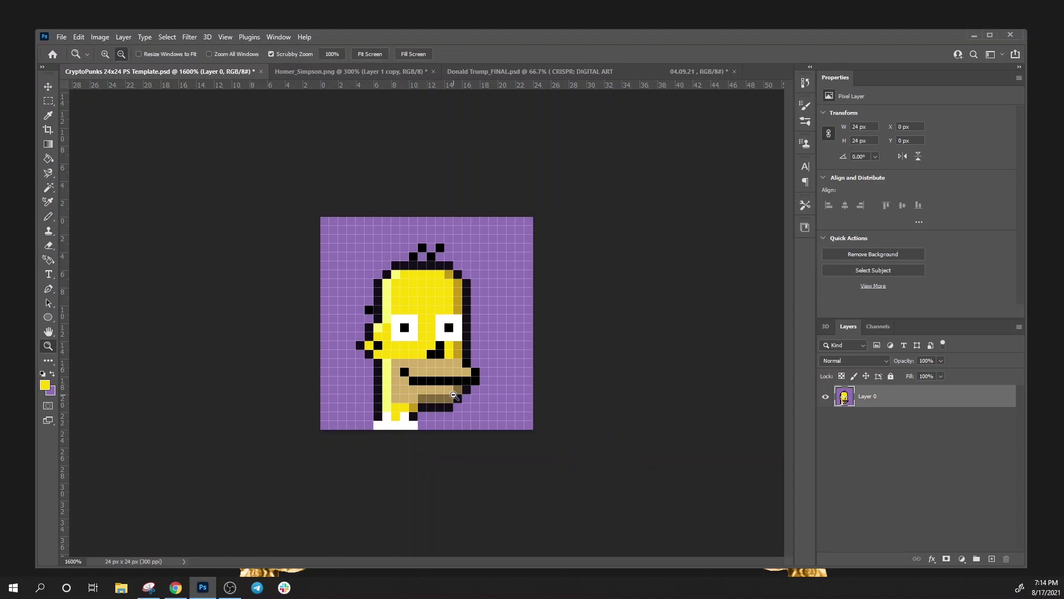
pyautogui.keyDown('alt'); pyautogui.click(453, 395); pyautogui.keyUp('alt')
pyautogui.keyDown('alt'); pyautogui.click(453, 395); pyautogui.keyUp('alt')
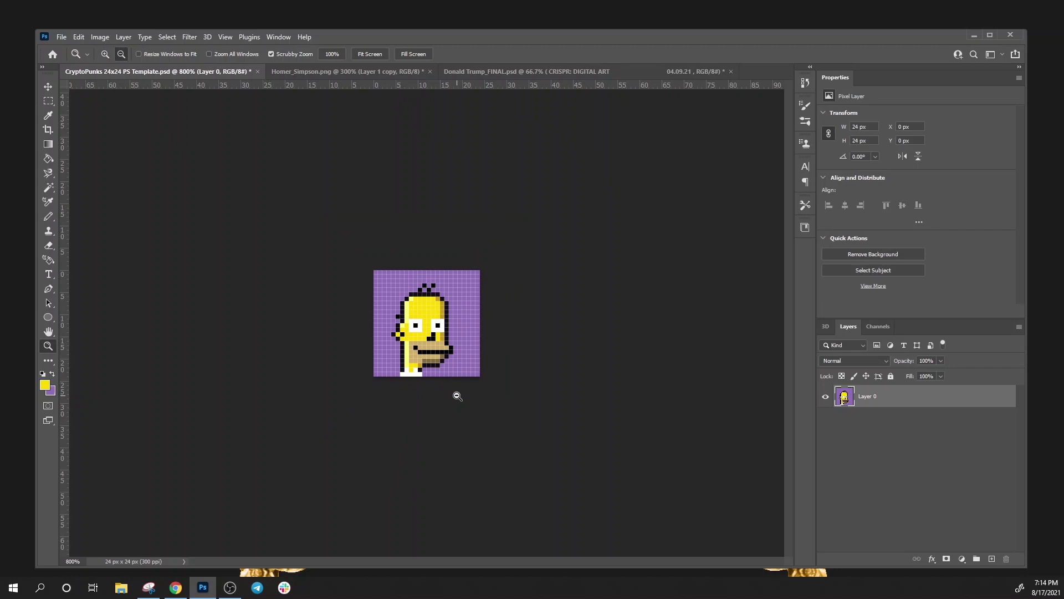
pyautogui.keyDown('alt'); pyautogui.click(458, 396); pyautogui.keyUp('alt')
pyautogui.click(457, 396)
pyautogui.click(456, 395)
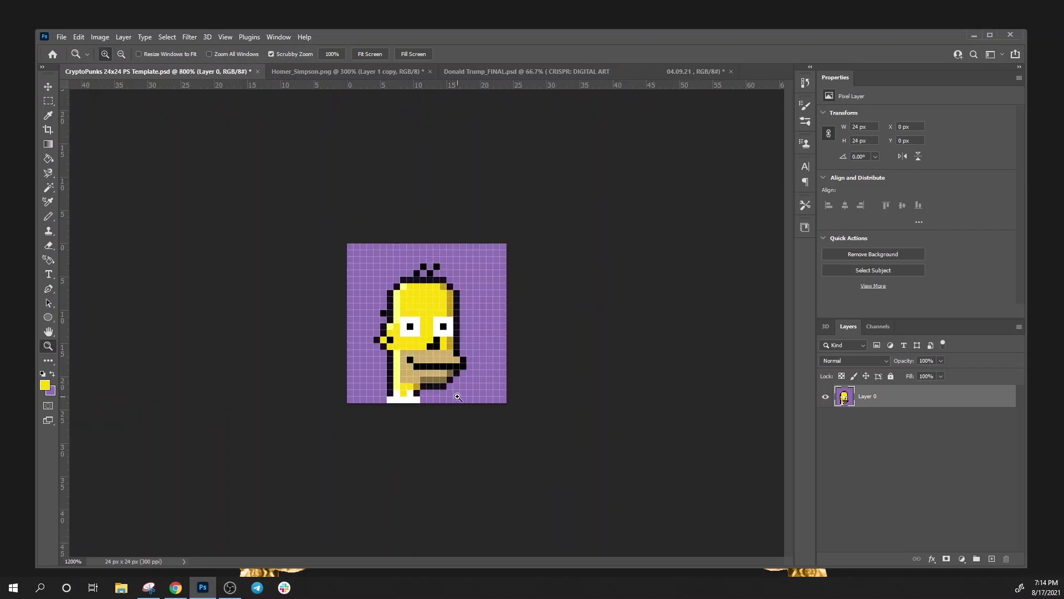
pyautogui.click(485, 407)
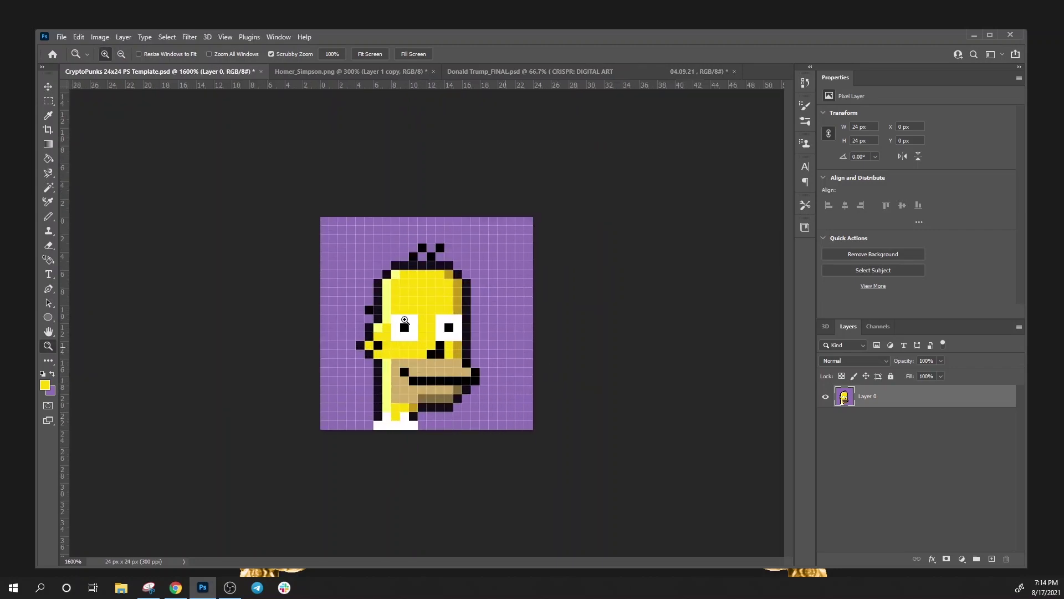
pyautogui.click(523, 361)
pyautogui.click(523, 361)
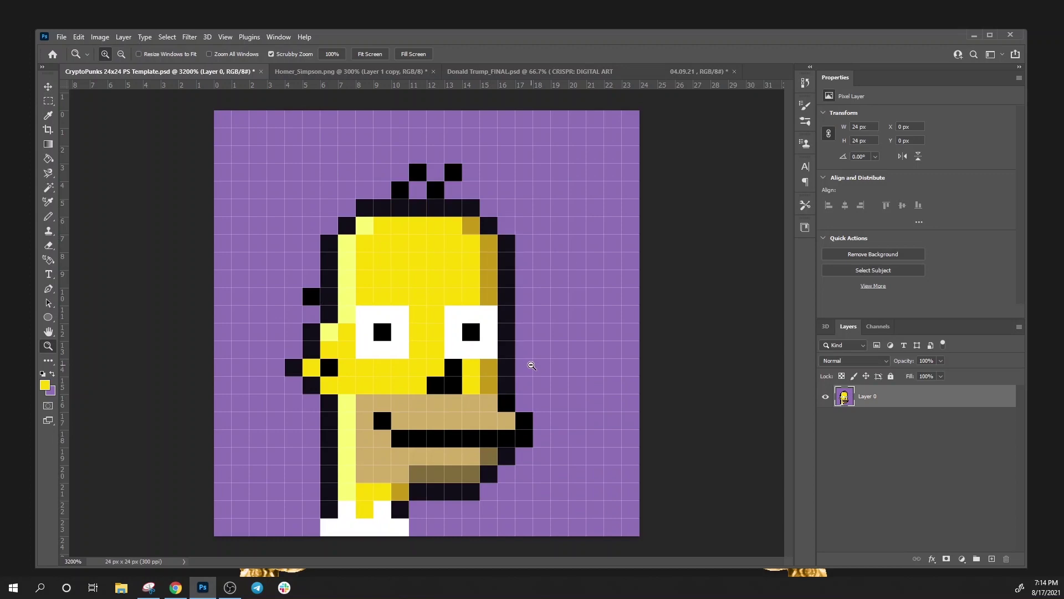
pyautogui.keyDown('alt'); pyautogui.click(524, 361); pyautogui.keyUp('alt')
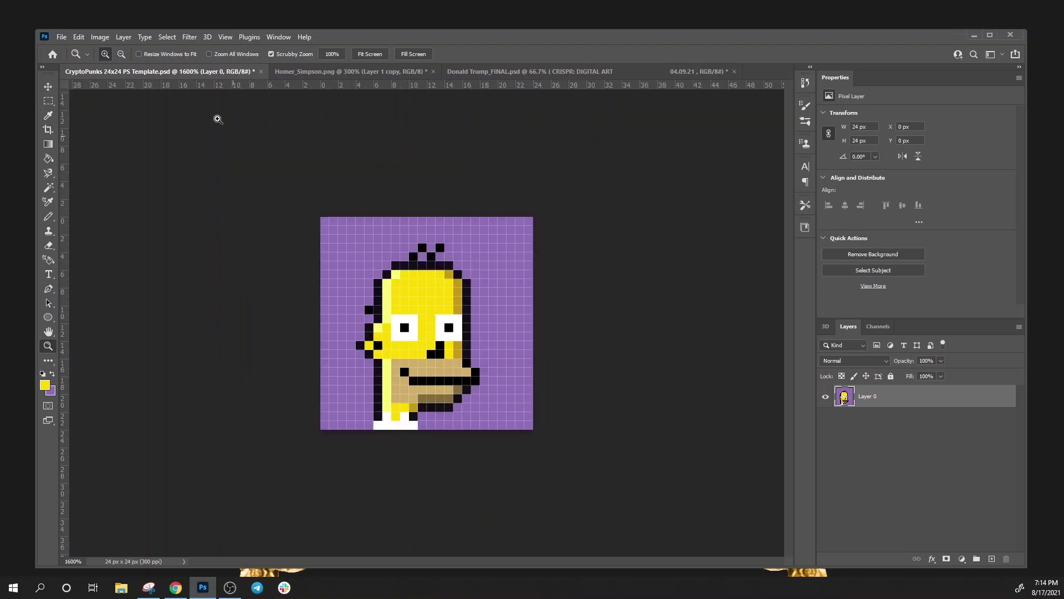
pyautogui.click(290, 72)
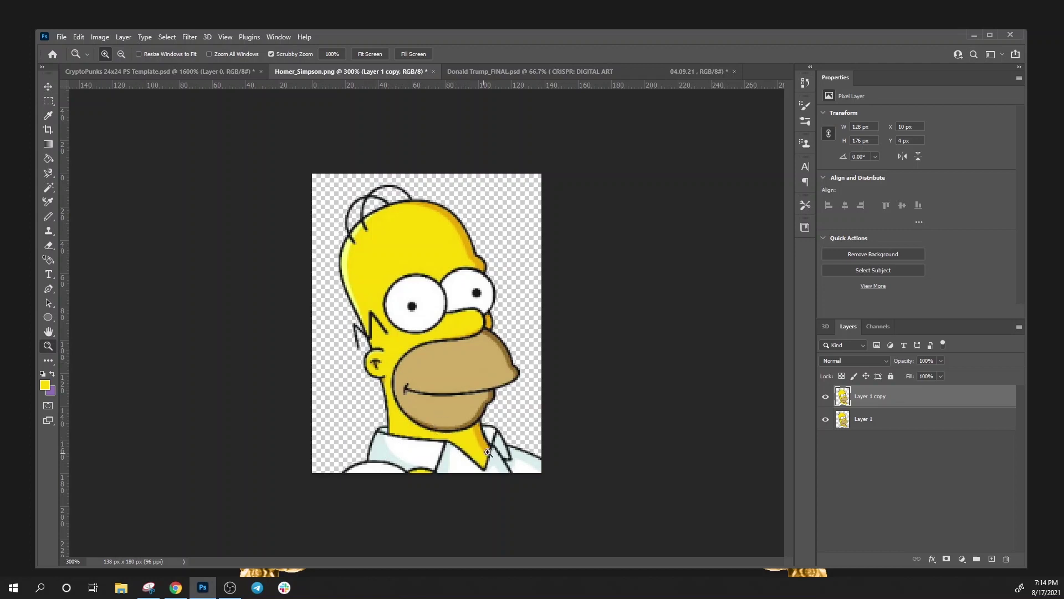
pyautogui.click(111, 72)
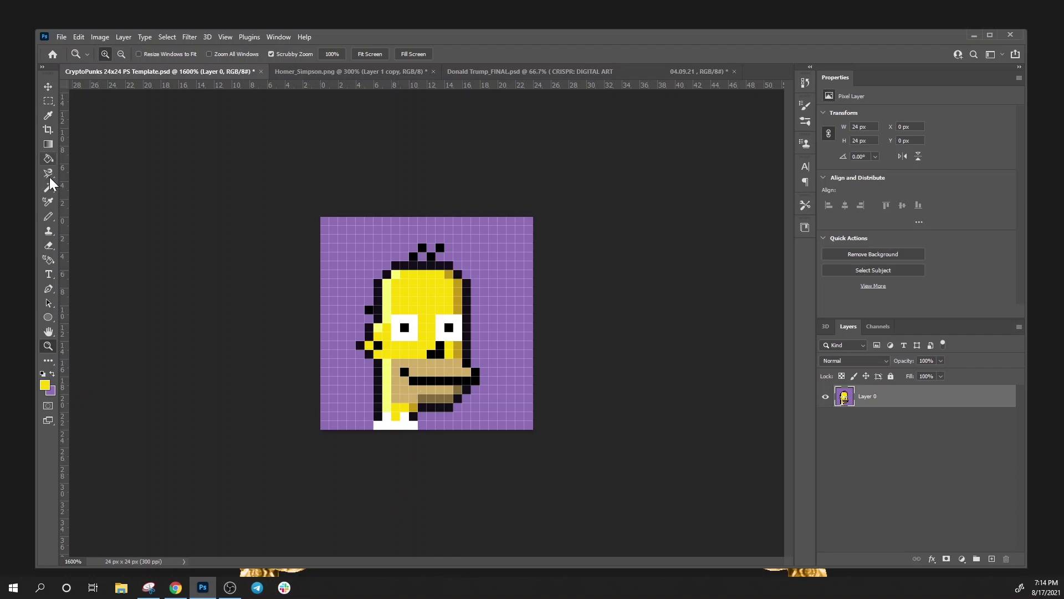
# Reset to default black and draw a diagonal eyebrow above Homer's left eye
pyautogui.click(49, 216)
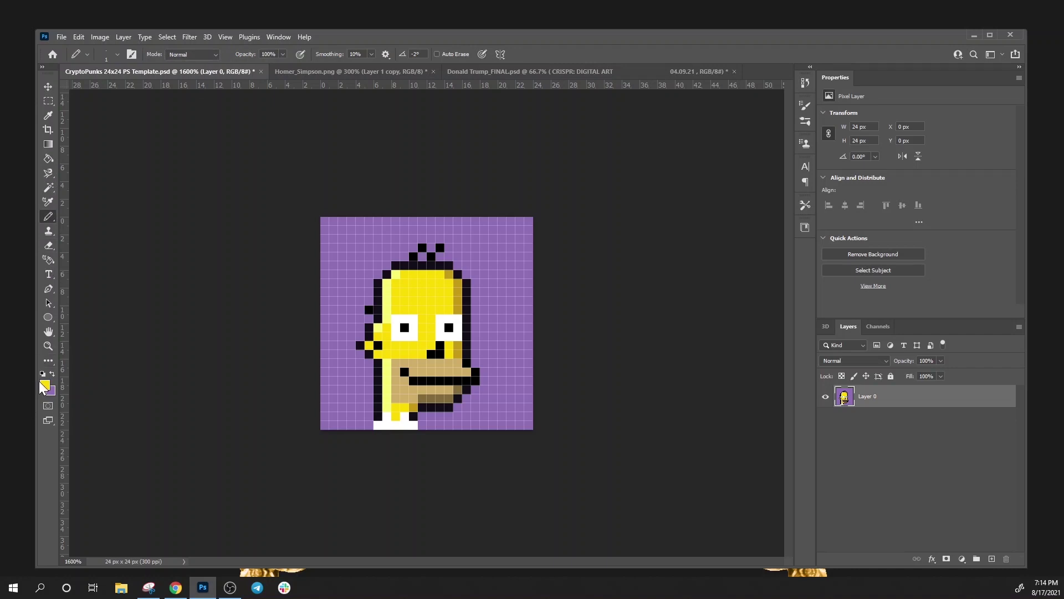
pyautogui.click(43, 373)
pyautogui.click(395, 309)
pyautogui.click(404, 301)
pyautogui.click(413, 292)
# Try a right eyebrow, undo it, and add a black pixel at the mouth line's end
pyautogui.click(449, 301)
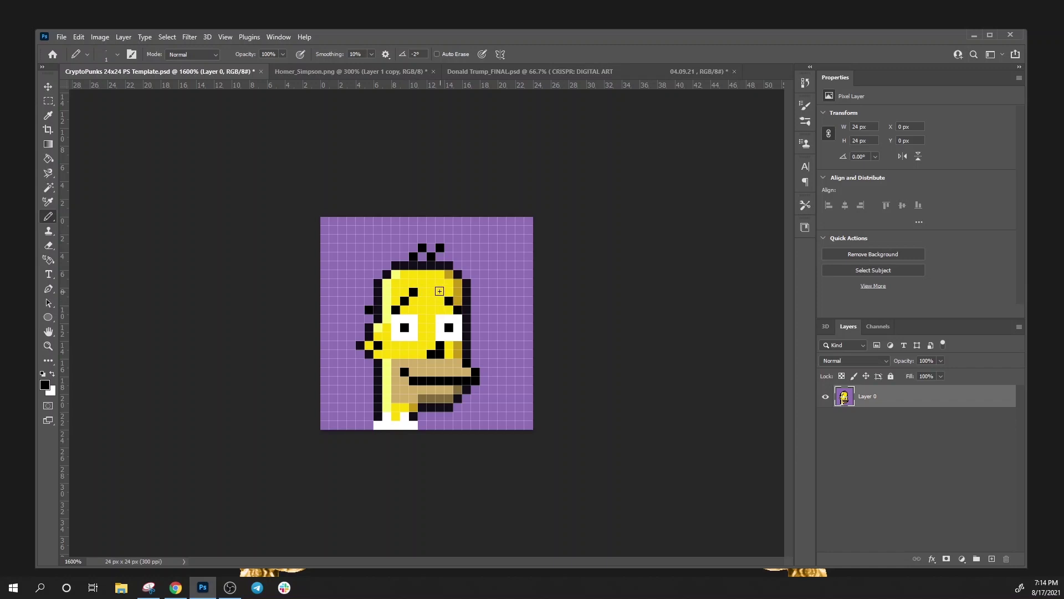
pyautogui.click(440, 292)
pyautogui.hotkey('ctrl', 'z')
pyautogui.hotkey('ctrl', 'z')
pyautogui.hotkey('ctrl', 'z')
pyautogui.hotkey('ctrl', 'z')
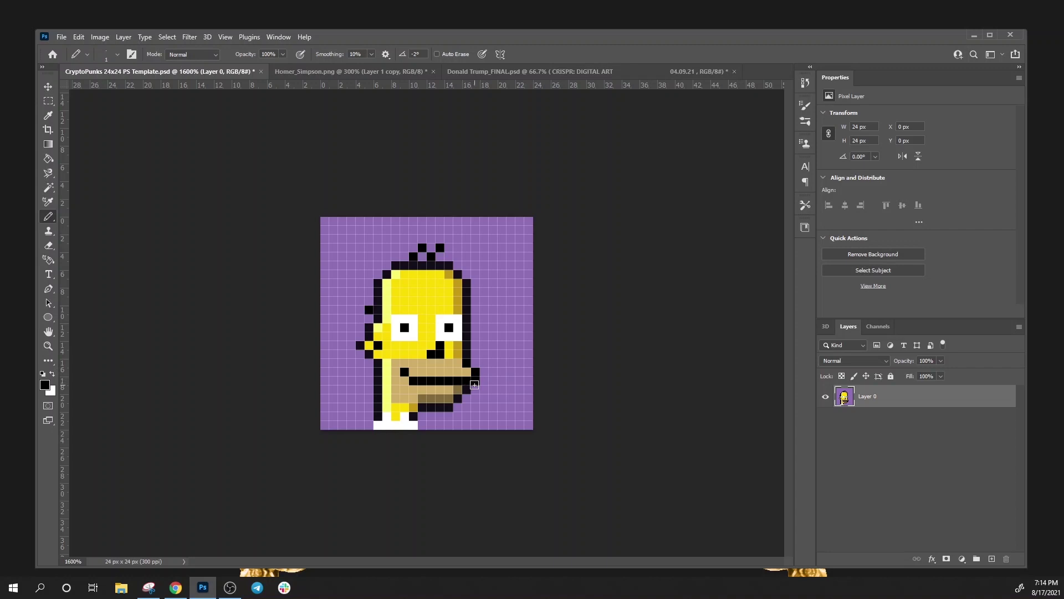
pyautogui.click(475, 383)
pyautogui.click(47, 347)
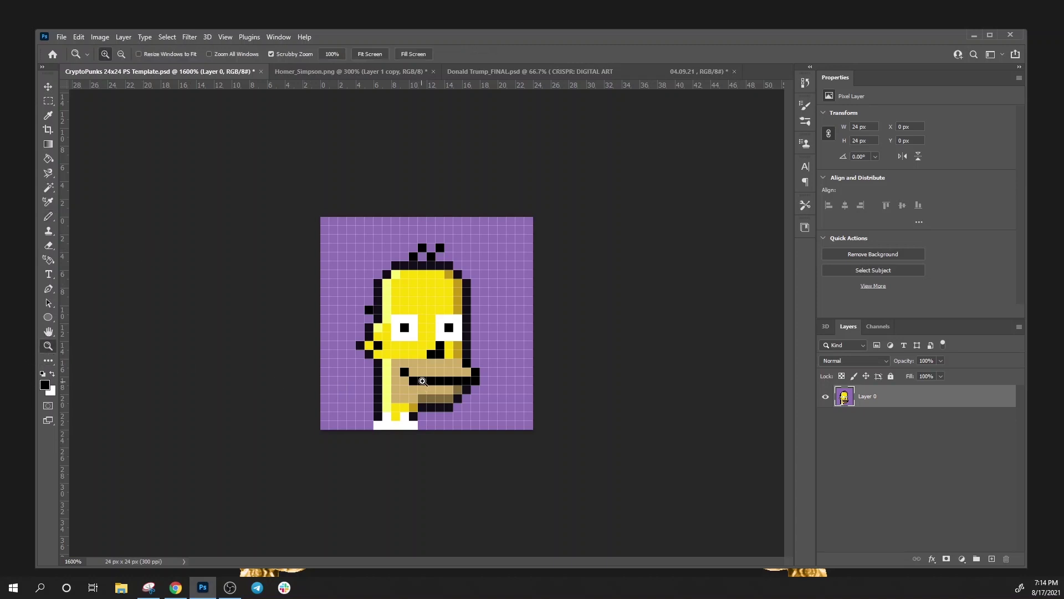
pyautogui.keyDown('alt'); pyautogui.click(439, 446); pyautogui.keyUp('alt')
pyautogui.click(454, 469)
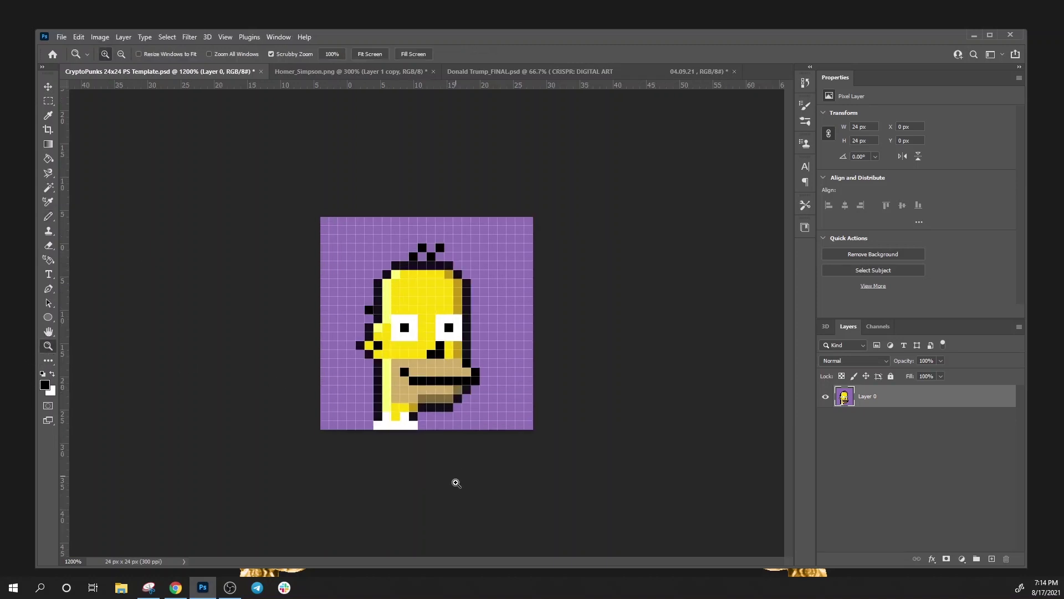
pyautogui.keyDown('alt'); pyautogui.click(471, 422); pyautogui.keyUp('alt')
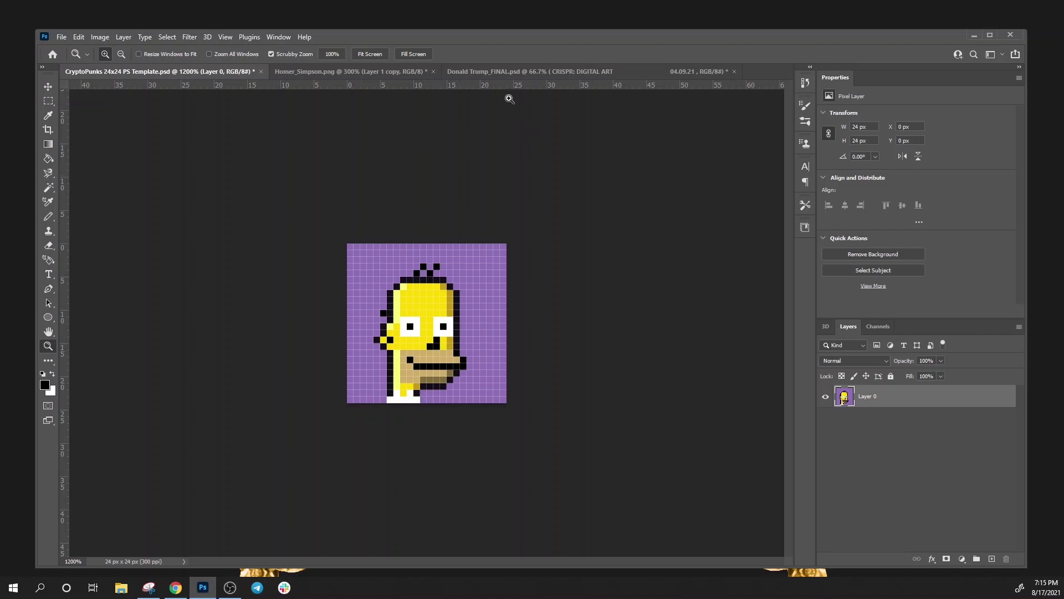
pyautogui.click(503, 73)
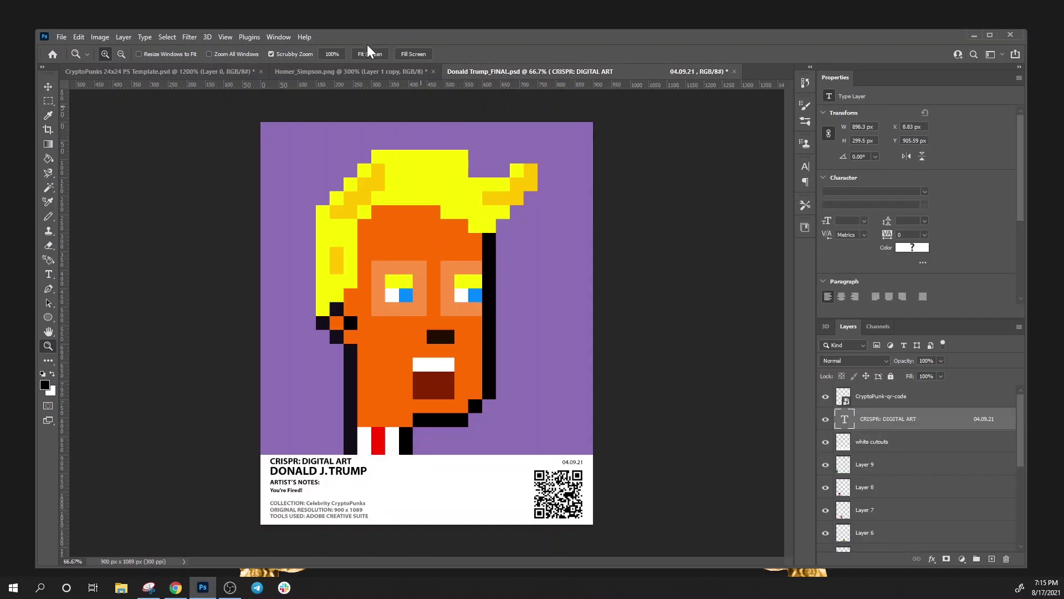
pyautogui.click(209, 73)
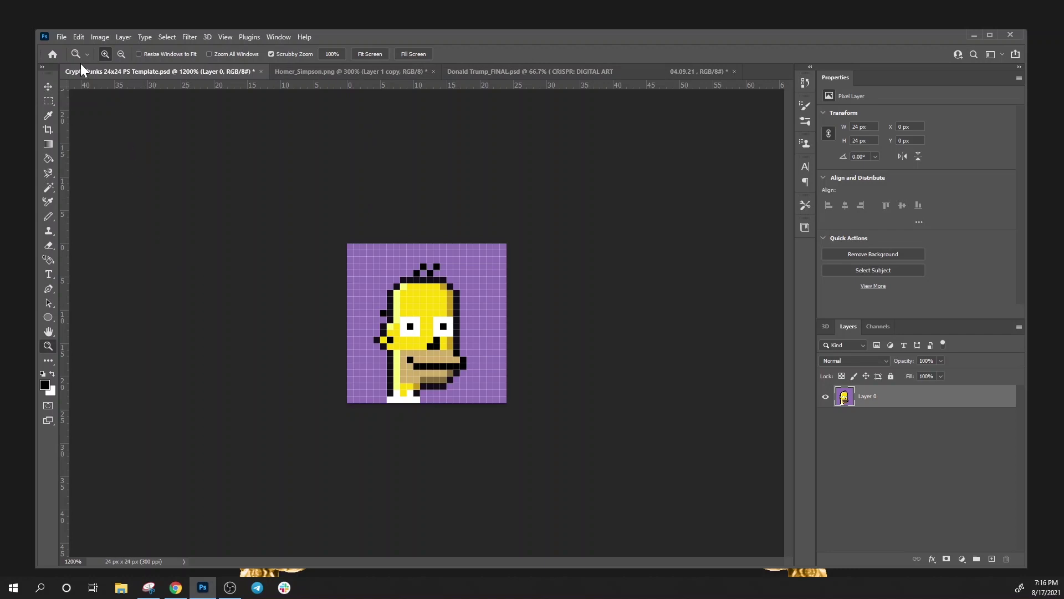
# Save the pixel art as Homer Simpson.psd in the Celebrity CryptoPunks folder
pyautogui.click(58, 37)
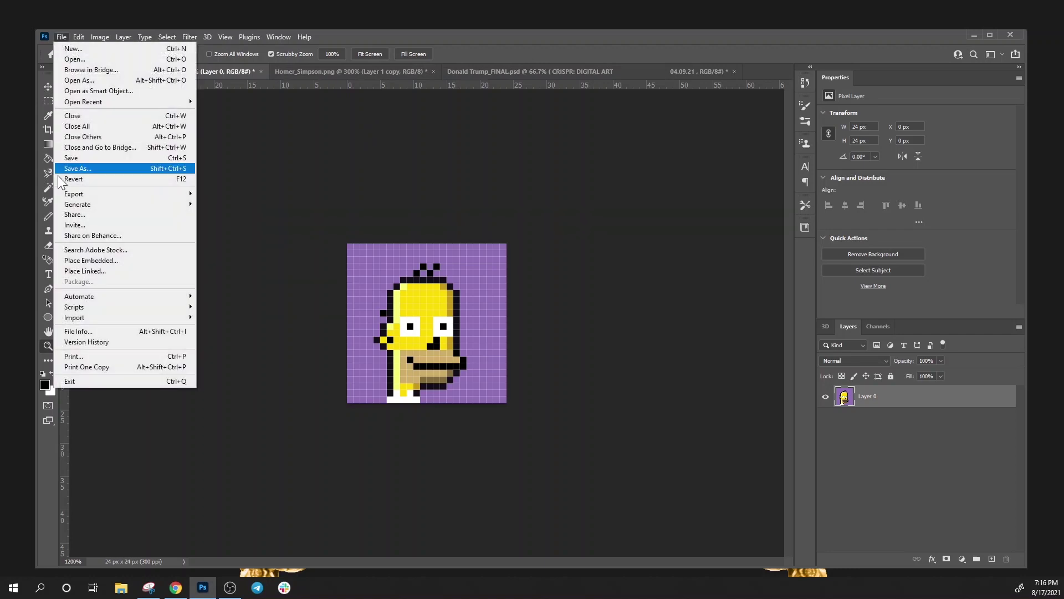
pyautogui.click(89, 166)
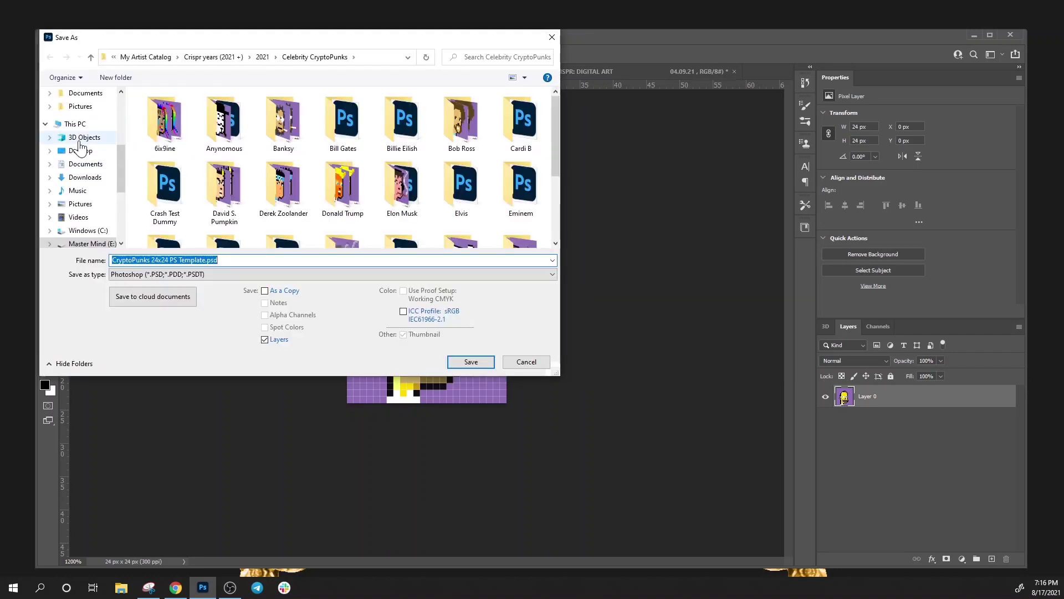
pyautogui.click(78, 156)
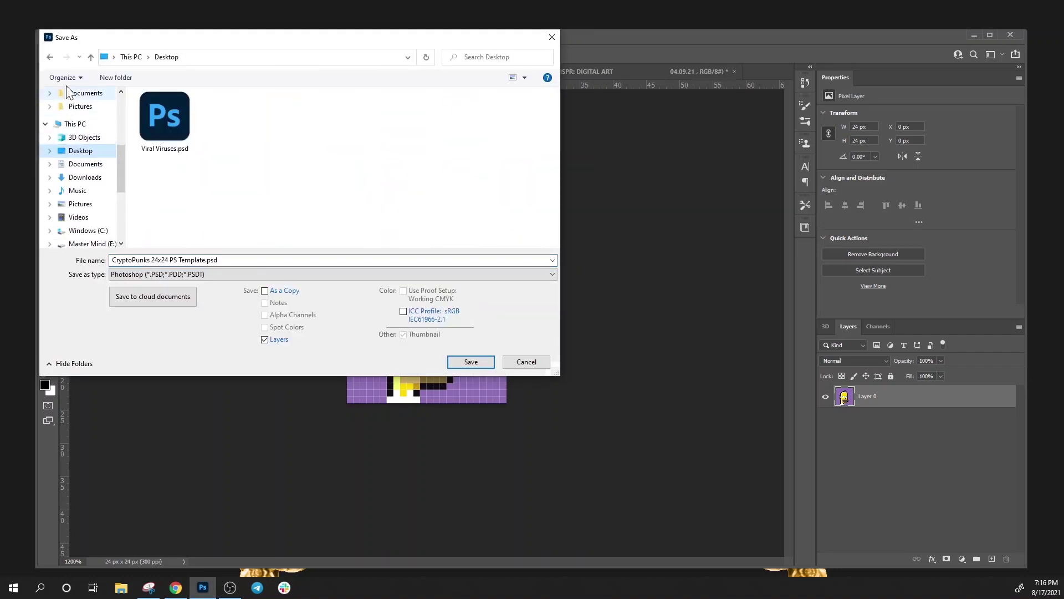
pyautogui.click(49, 58)
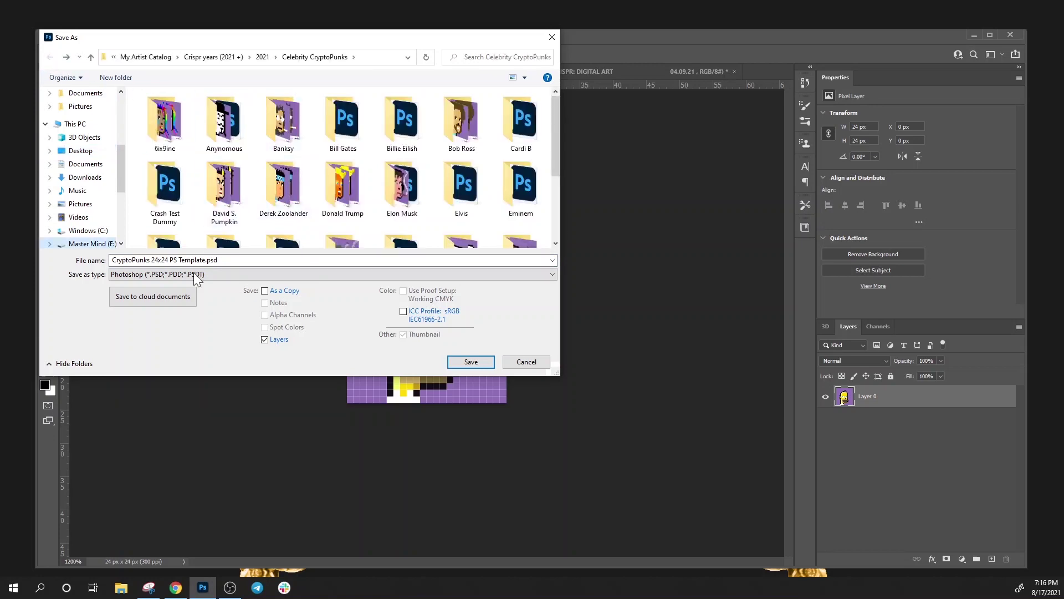
pyautogui.click(157, 260)
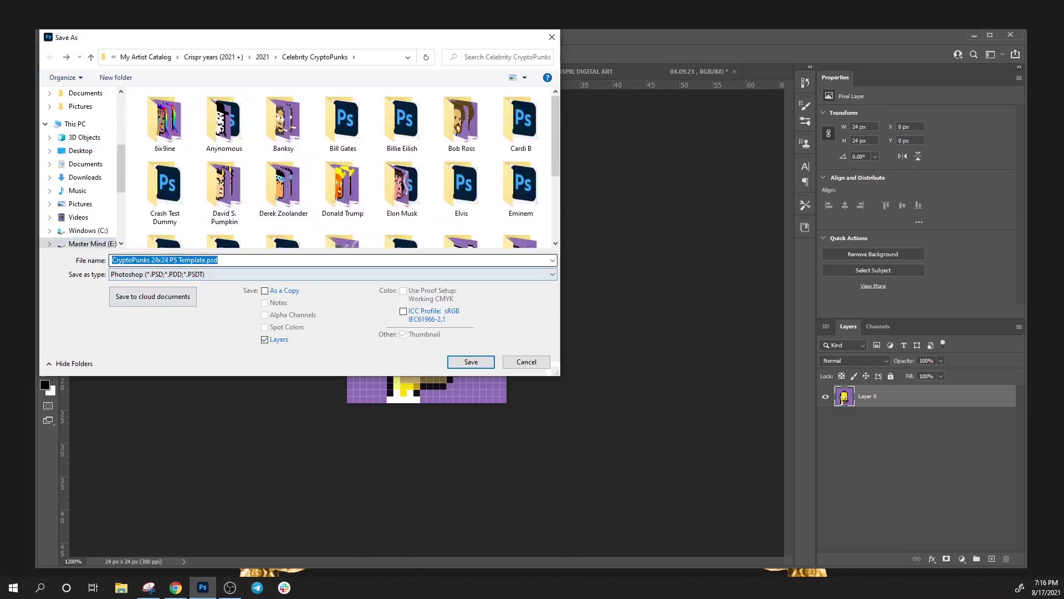
pyautogui.write('Homer Simpson')
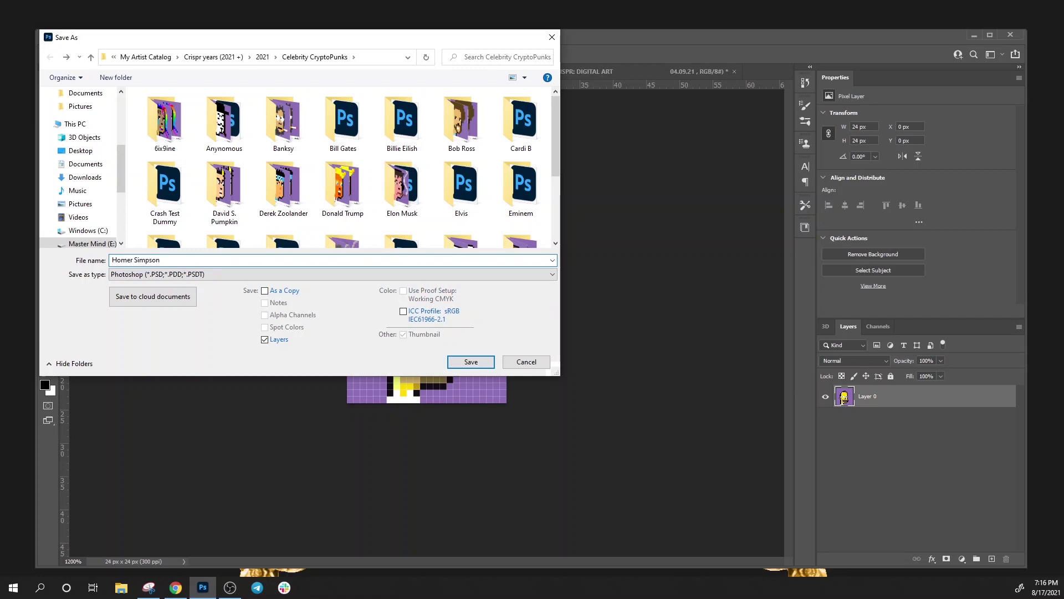
pyautogui.press('Return')
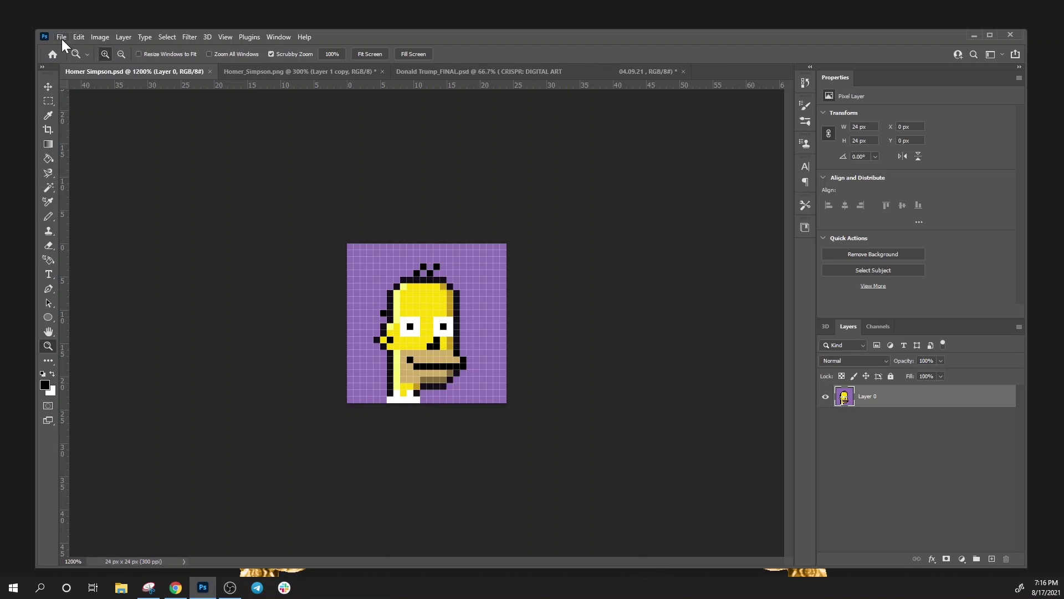
# Resize the image to 900 × 900 px using Nearest Neighbor (hard edges) resampling
pyautogui.click(99, 37)
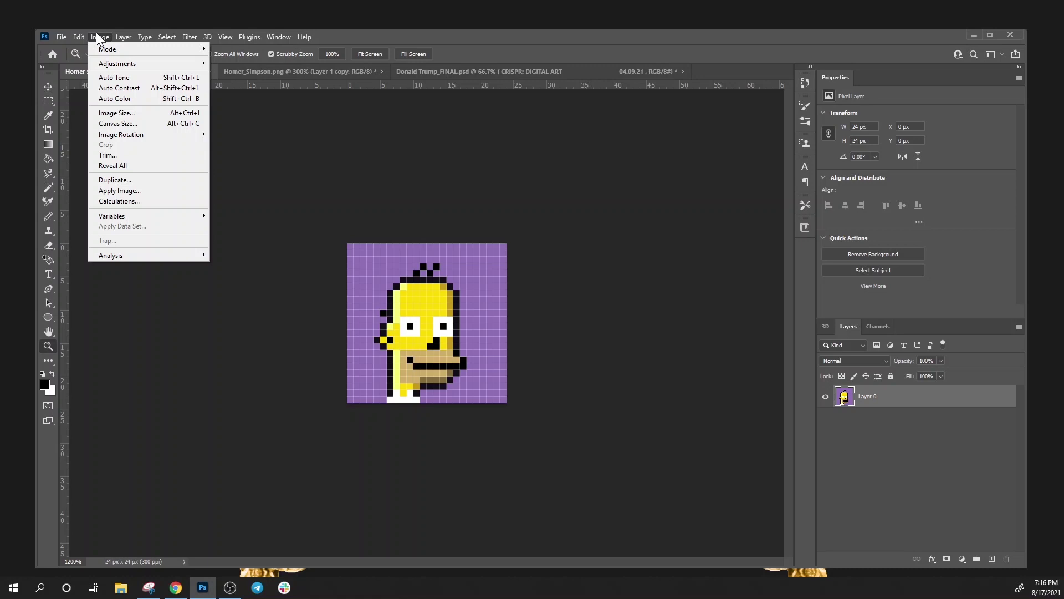
pyautogui.click(128, 114)
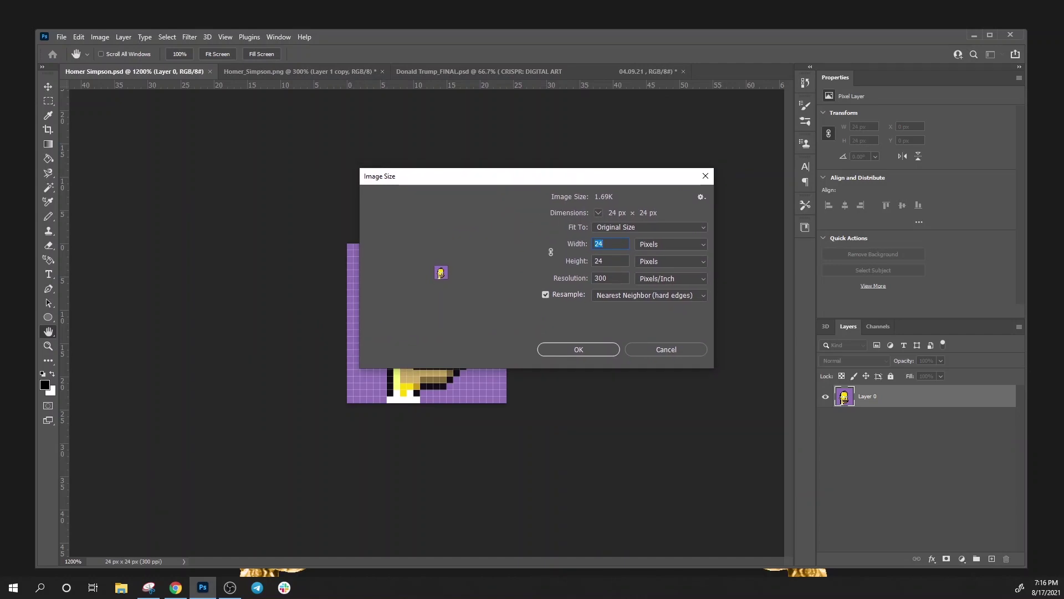
pyautogui.write('900')
pyautogui.press('Tab')
pyautogui.press('Tab')
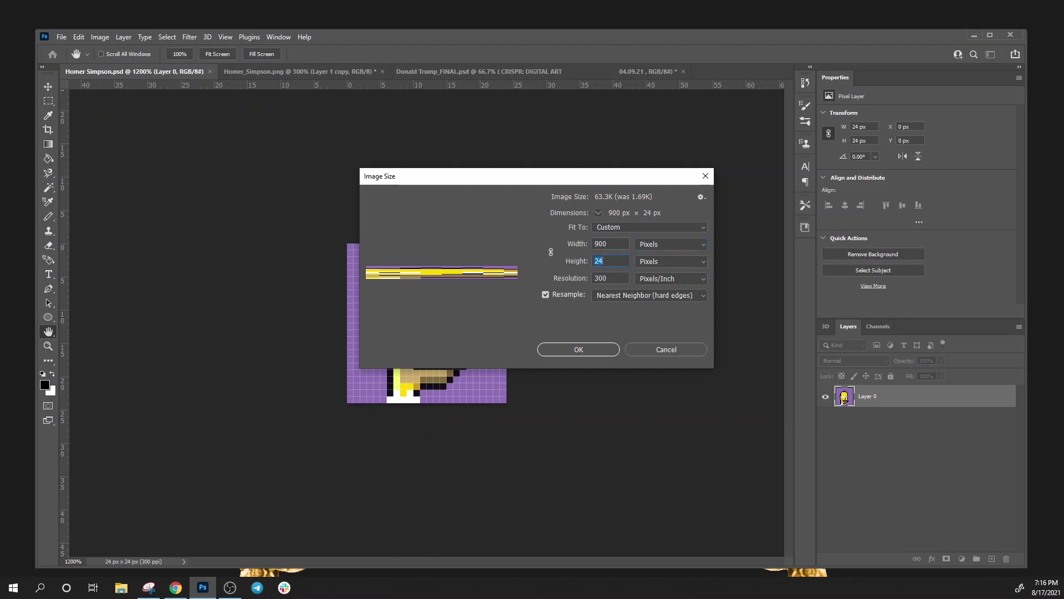
pyautogui.write('900')
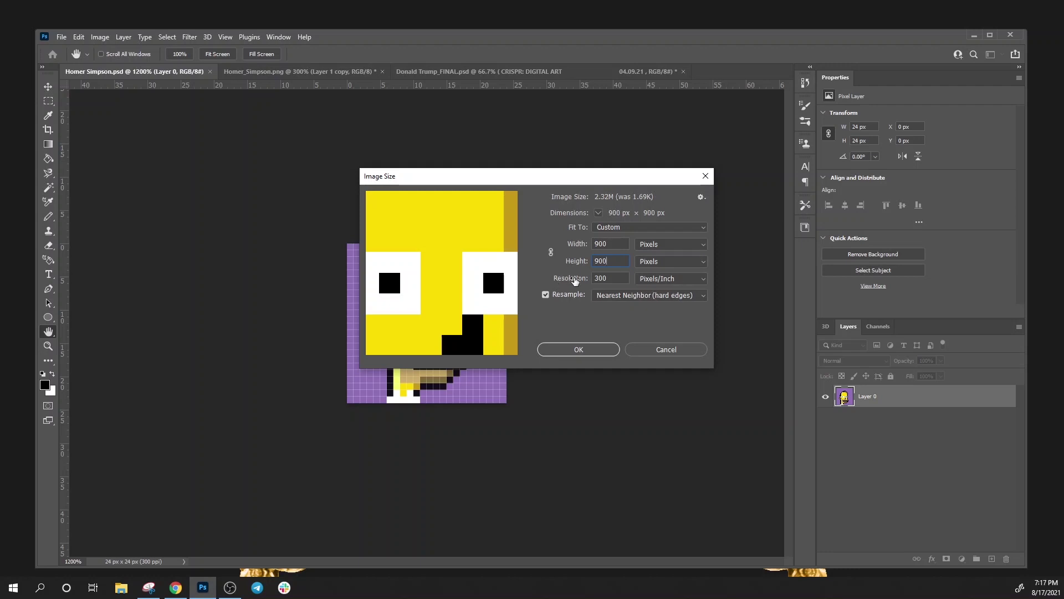
pyautogui.click(679, 297)
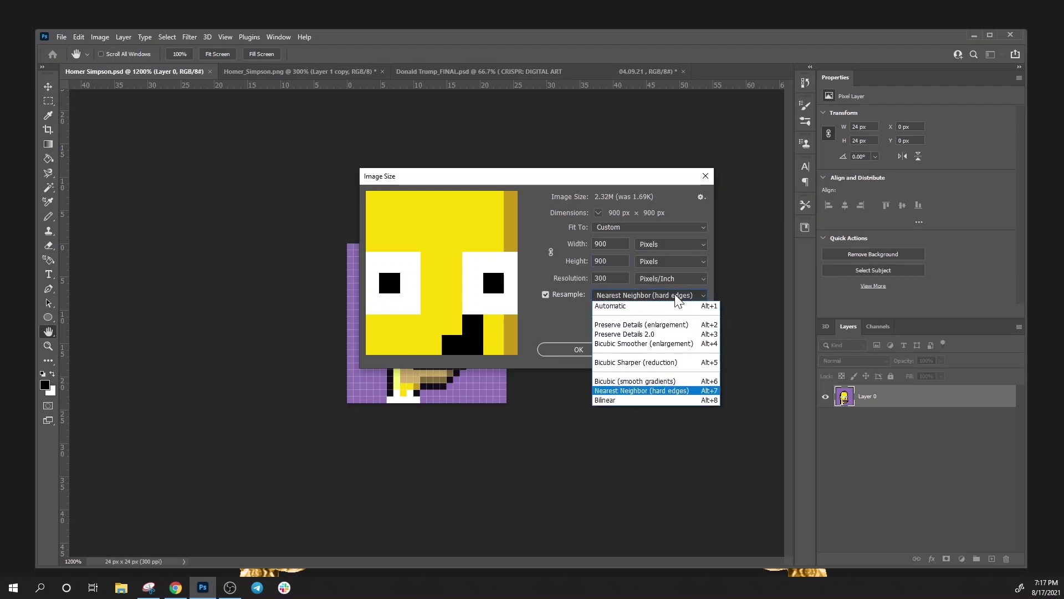
pyautogui.click(677, 393)
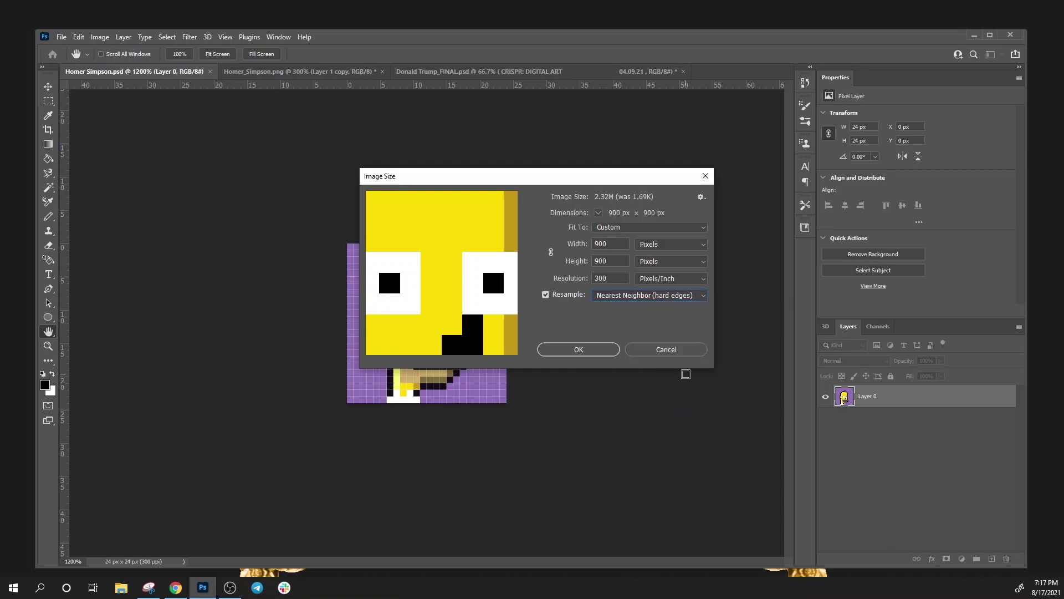
pyautogui.click(561, 355)
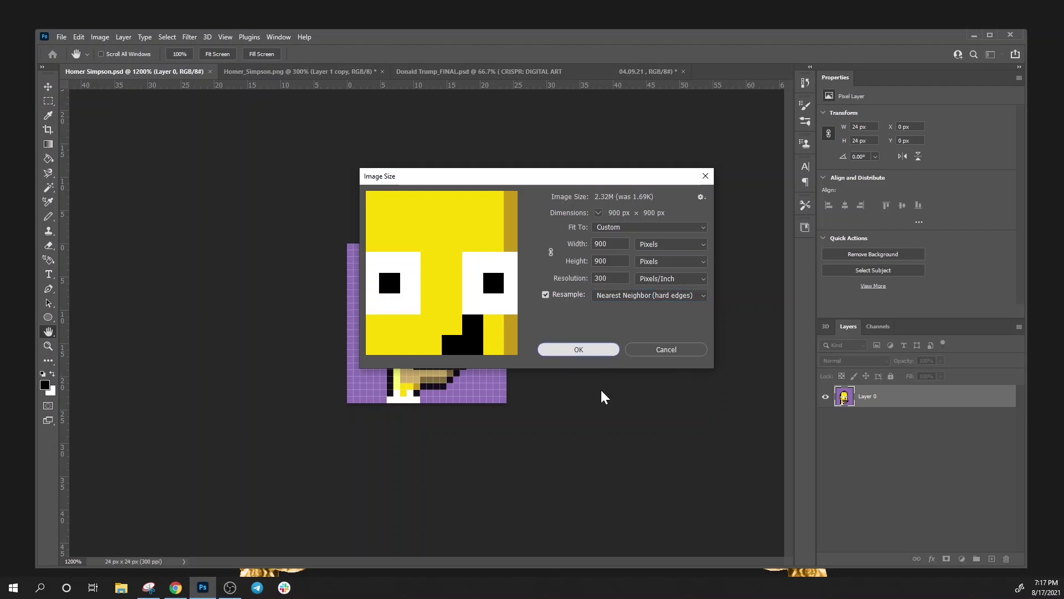
pyautogui.press('z')
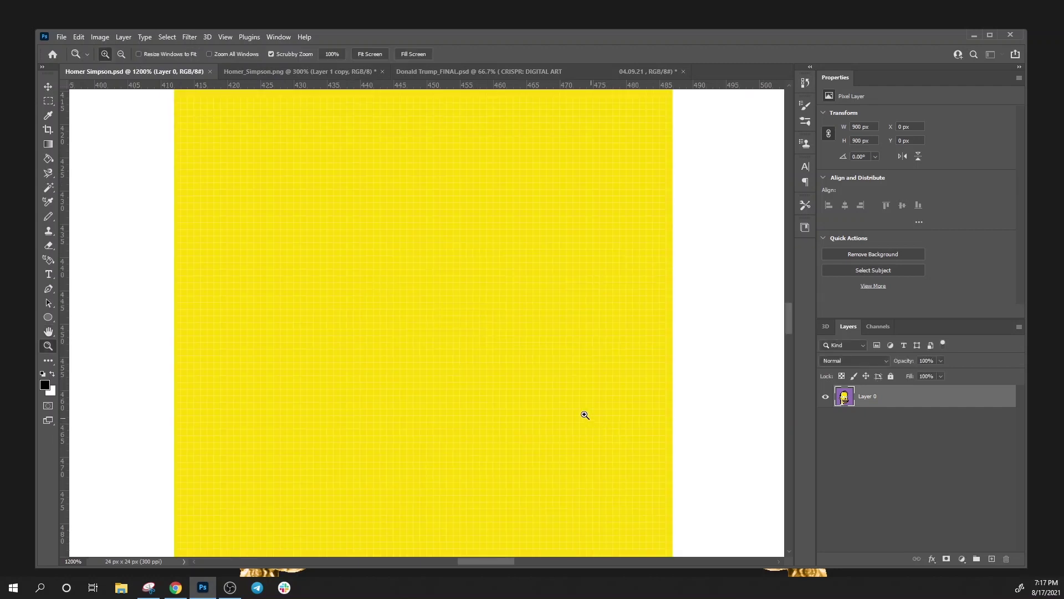
# Zoom out from the upscaled face to the whole portrait, then briefly back in on the face
pyautogui.keyDown('alt'); pyautogui.click(231, 355); pyautogui.keyUp('alt')
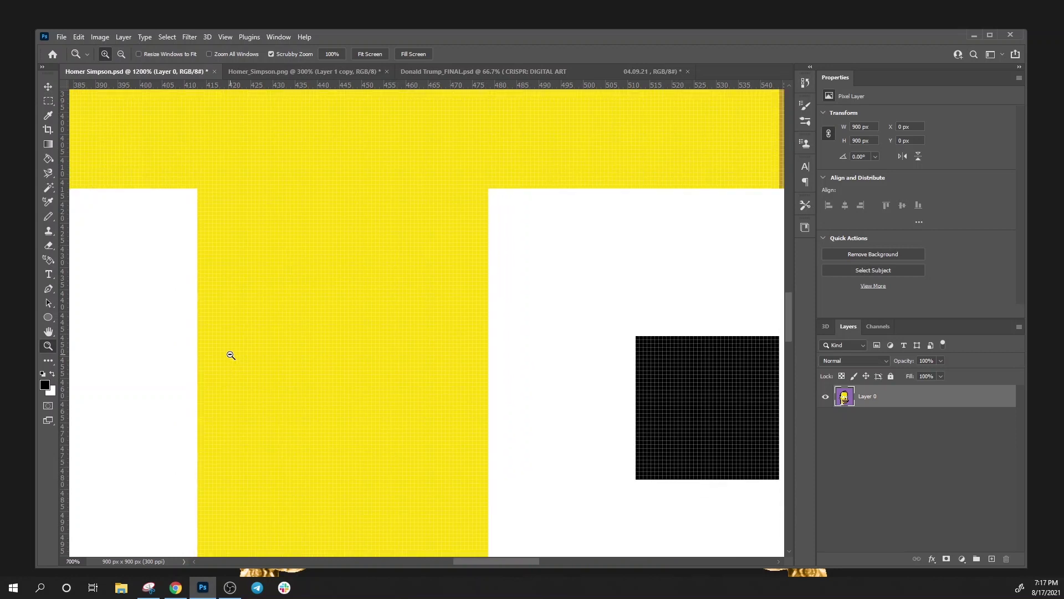
pyautogui.keyDown('alt'); pyautogui.click(230, 355); pyautogui.keyUp('alt')
pyautogui.keyDown('alt'); pyautogui.click(231, 355); pyautogui.keyUp('alt')
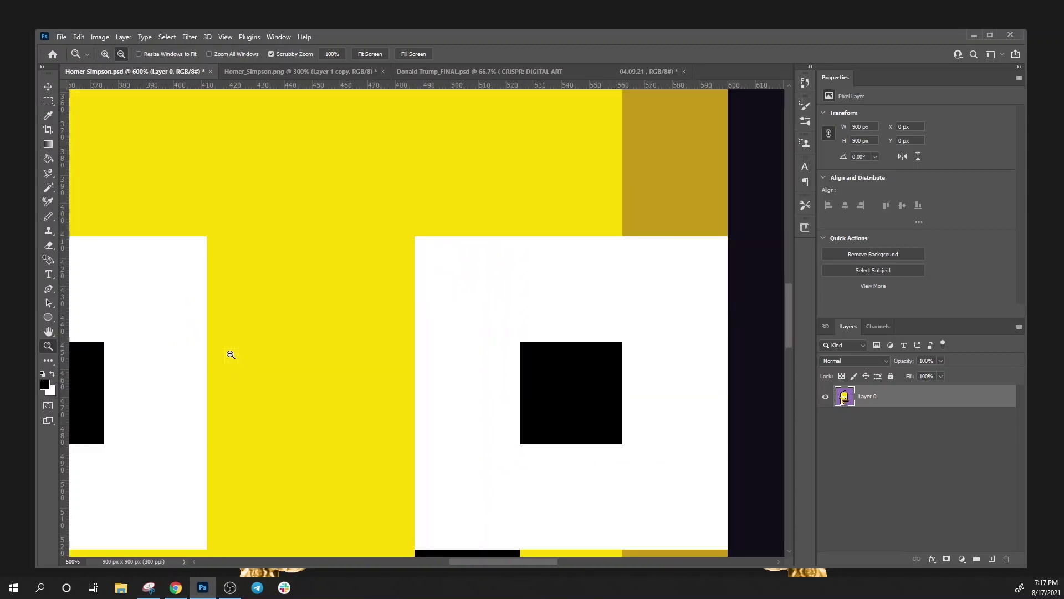
pyautogui.keyDown('alt'); pyautogui.click(231, 355); pyautogui.keyUp('alt')
pyautogui.keyDown('alt'); pyautogui.click(231, 355); pyautogui.keyUp('alt')
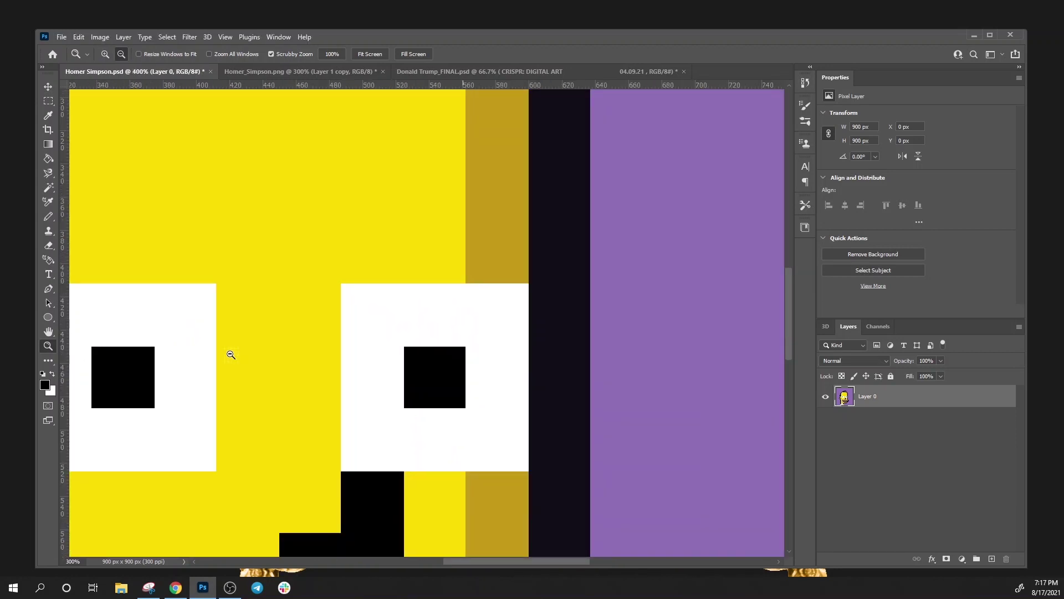
pyautogui.keyDown('alt'); pyautogui.click(253, 356); pyautogui.keyUp('alt')
pyautogui.keyDown('alt'); pyautogui.click(254, 356); pyautogui.keyUp('alt')
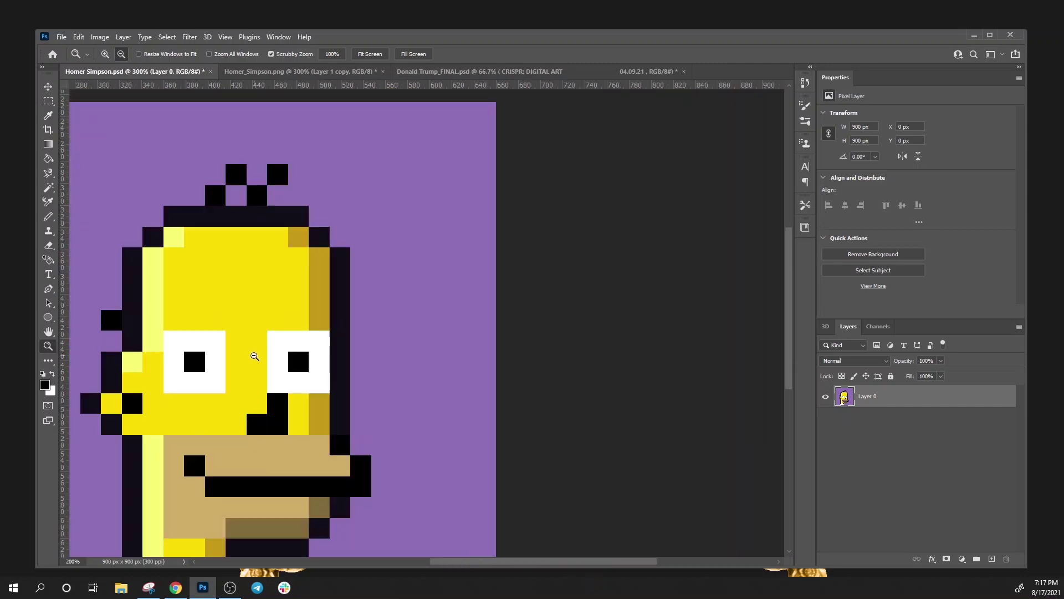
pyautogui.keyDown('alt'); pyautogui.click(254, 356); pyautogui.keyUp('alt')
pyautogui.click(411, 316)
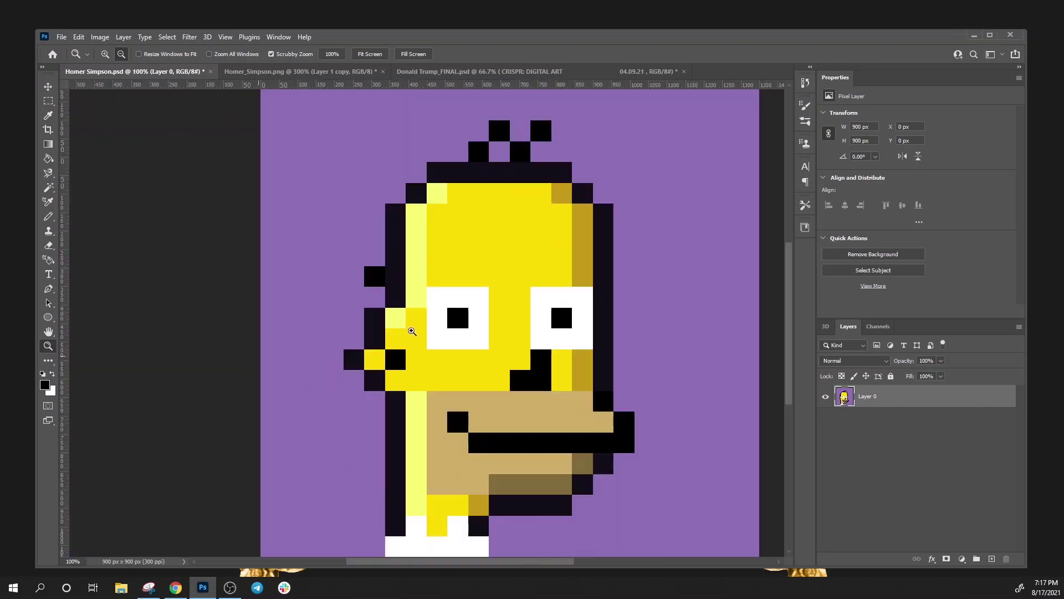
pyautogui.click(437, 330)
pyautogui.keyDown('alt'); pyautogui.click(447, 323); pyautogui.keyUp('alt')
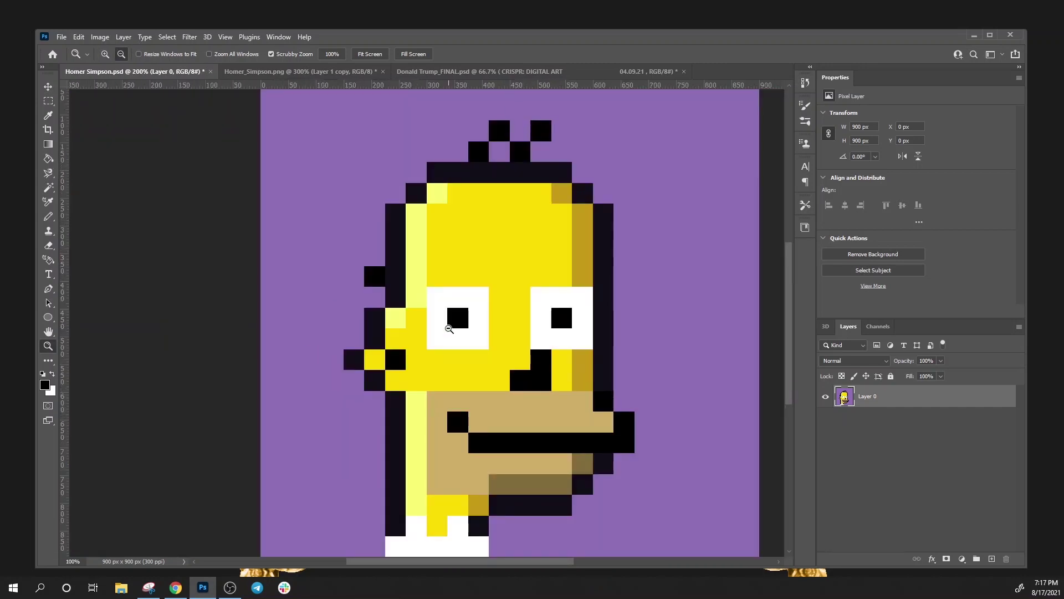
# Zoom in to inspect the ear's hard pixel edges, then zoom out until the portrait fits
pyautogui.keyDown('alt'); pyautogui.click(449, 329); pyautogui.keyUp('alt')
pyautogui.keyDown('alt'); pyautogui.click(449, 330); pyautogui.keyUp('alt')
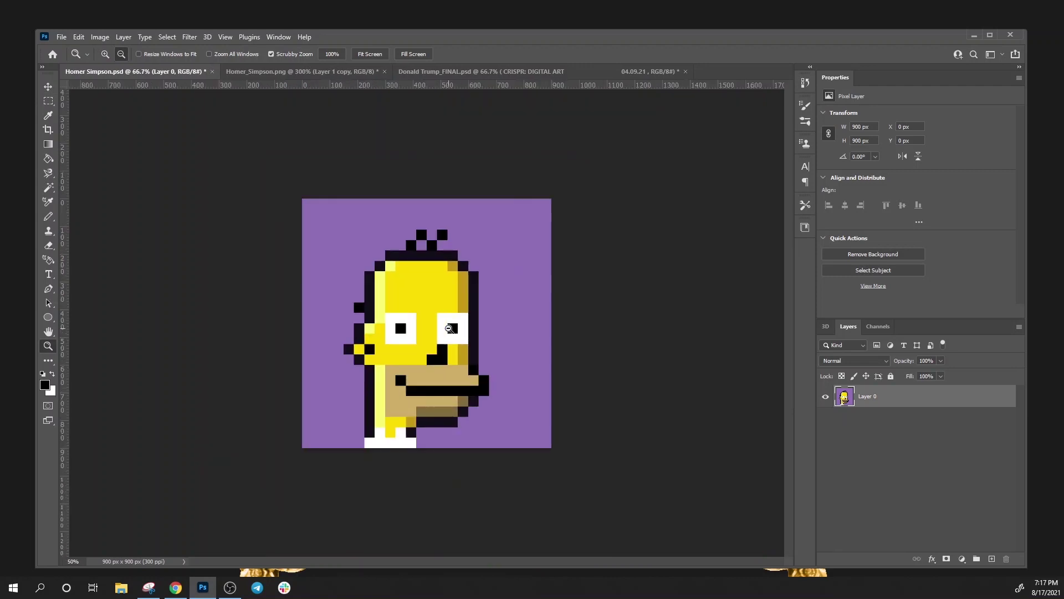
pyautogui.keyDown('alt'); pyautogui.click(449, 329); pyautogui.keyUp('alt')
pyautogui.click(449, 329)
pyautogui.click(449, 329)
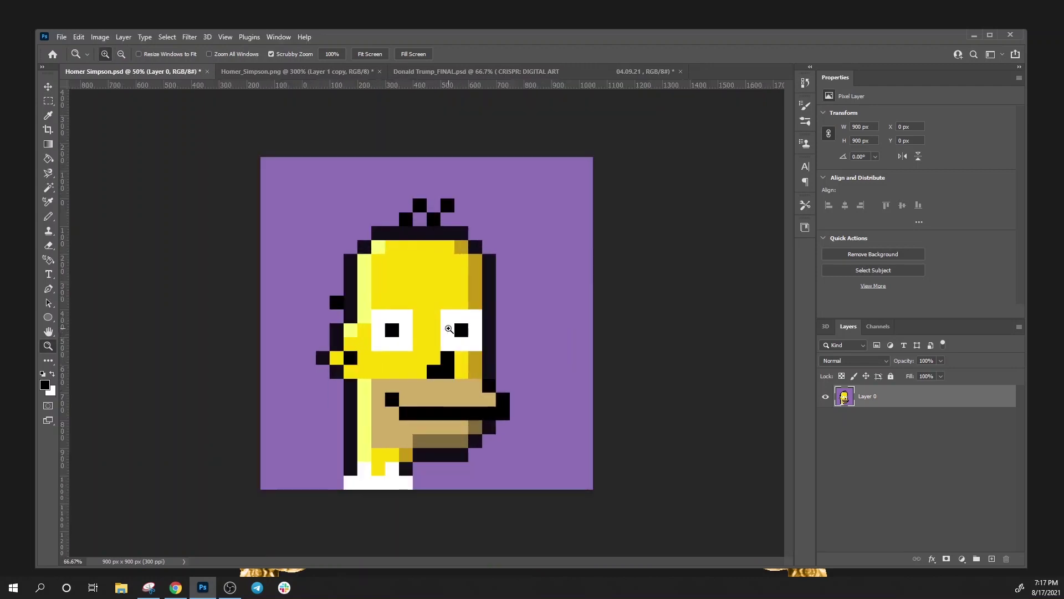
pyautogui.click(449, 329)
pyautogui.click(458, 360)
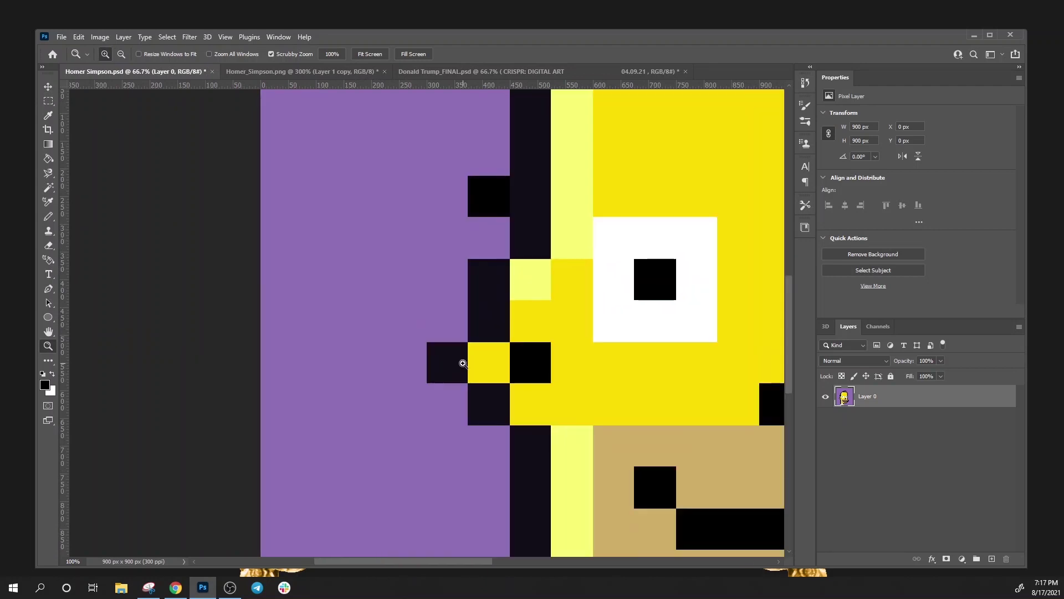
pyautogui.click(484, 376)
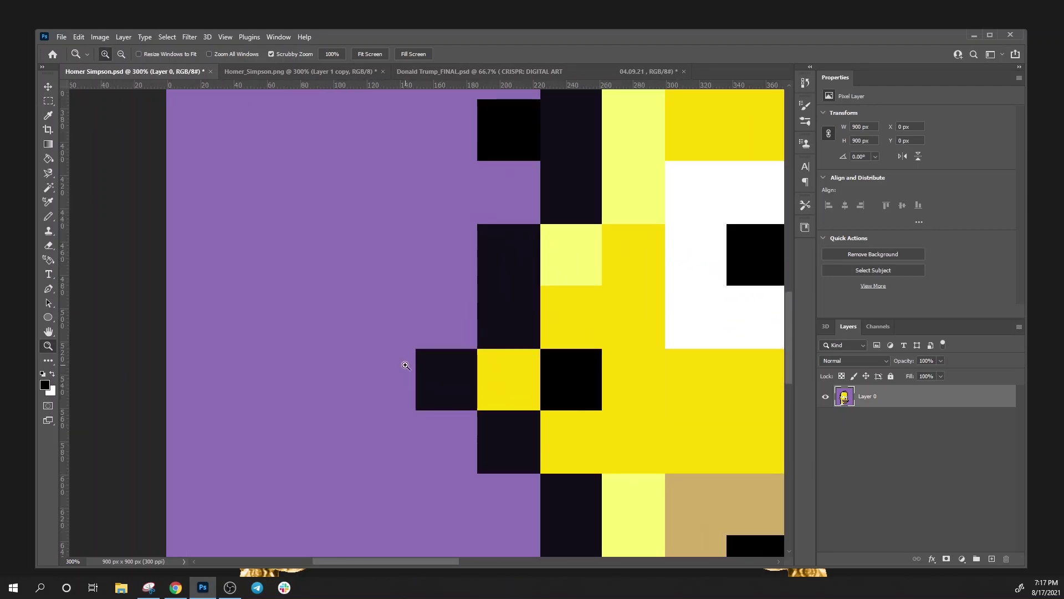
pyautogui.keyDown('alt'); pyautogui.click(405, 365); pyautogui.keyUp('alt')
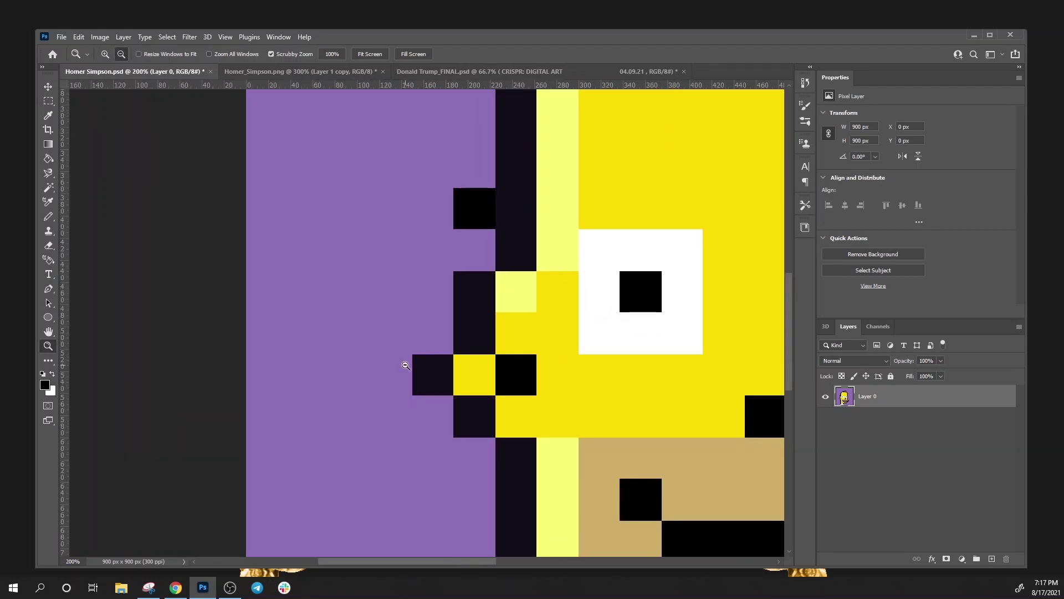
pyautogui.keyDown('alt'); pyautogui.click(406, 365); pyautogui.keyUp('alt')
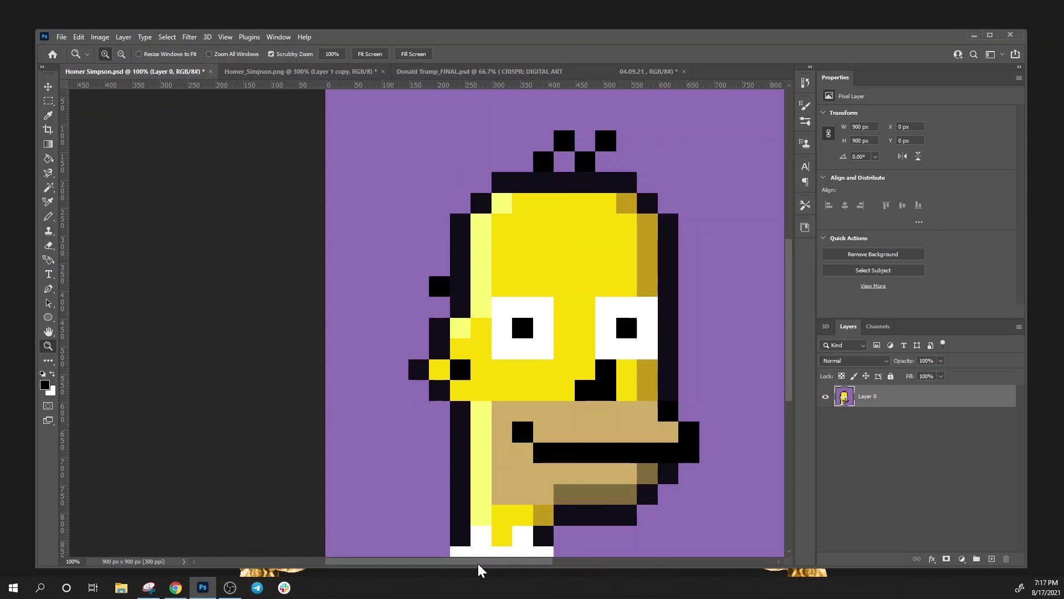
pyautogui.moveTo(479, 563); pyautogui.dragTo(511, 475)
pyautogui.keyDown('alt'); pyautogui.click(488, 424); pyautogui.keyUp('alt')
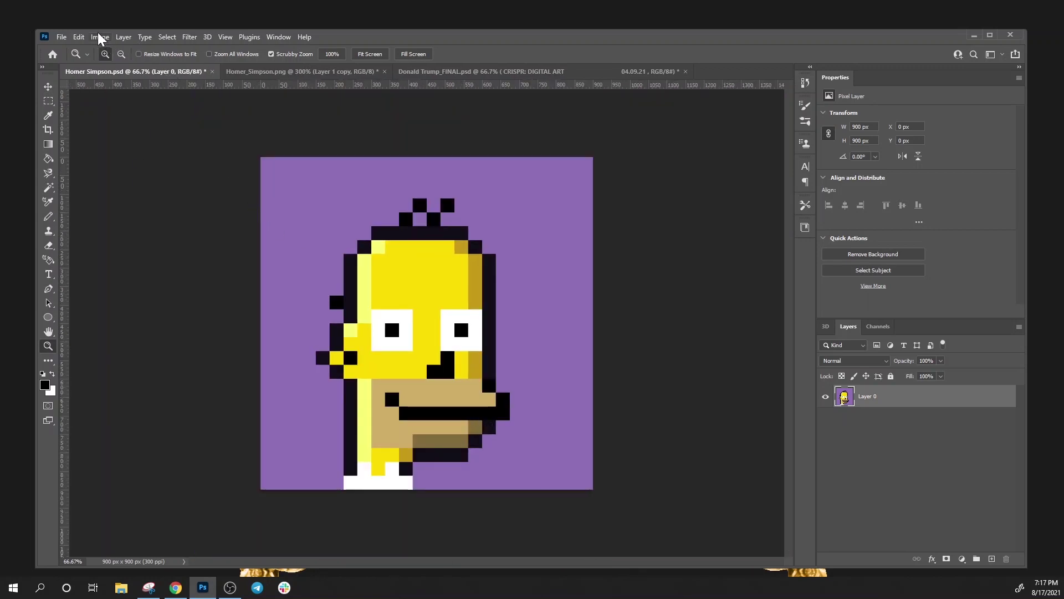
# Save a JPEG copy named Homer Simpson.jpg in the Celebrity CryptoPunks folder
pyautogui.click(62, 37)
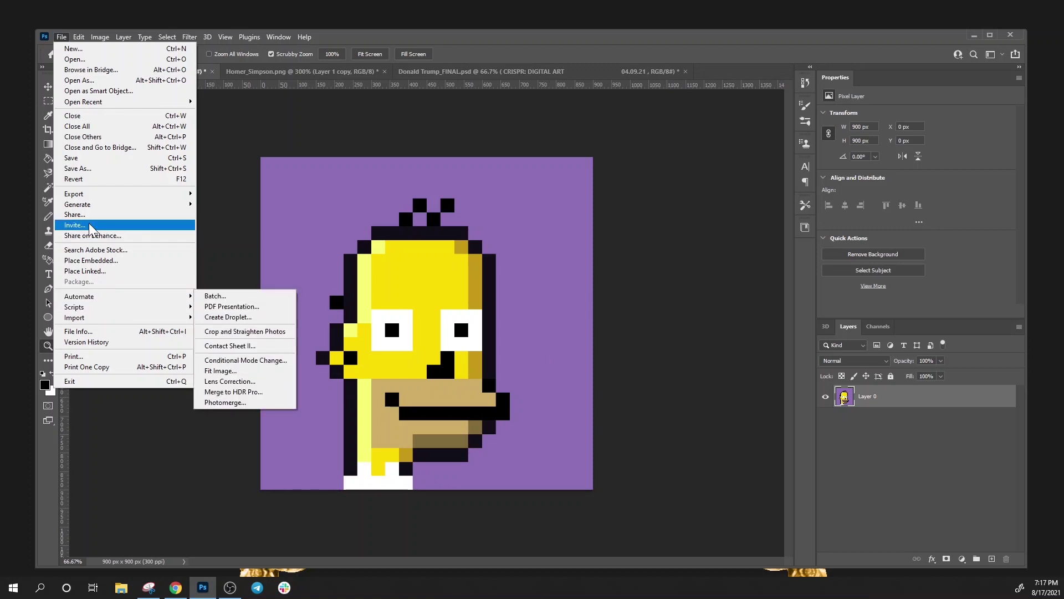
pyautogui.click(115, 170)
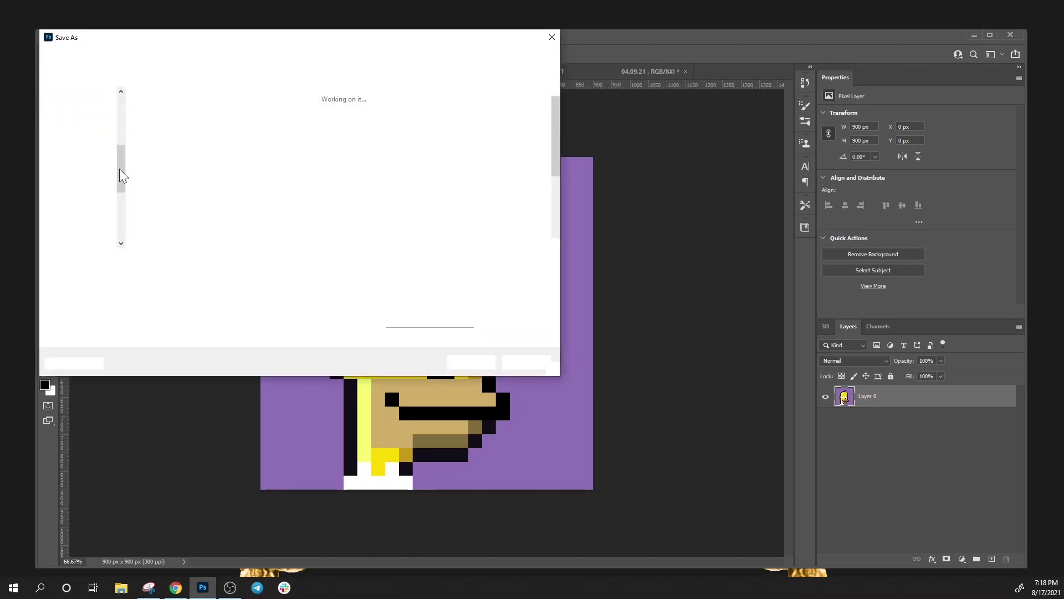
pyautogui.click(148, 277)
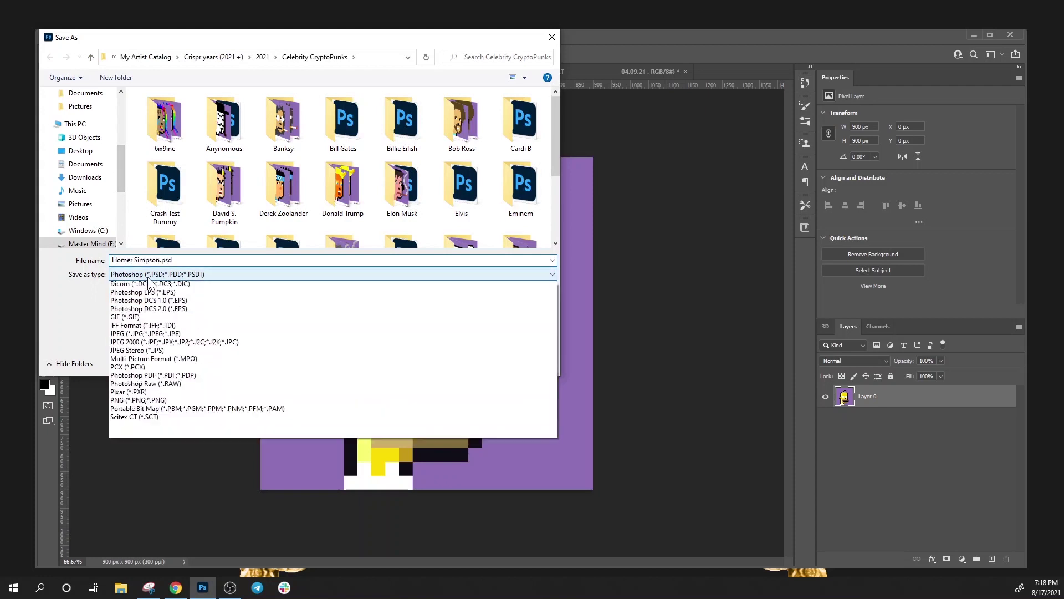
pyautogui.click(134, 364)
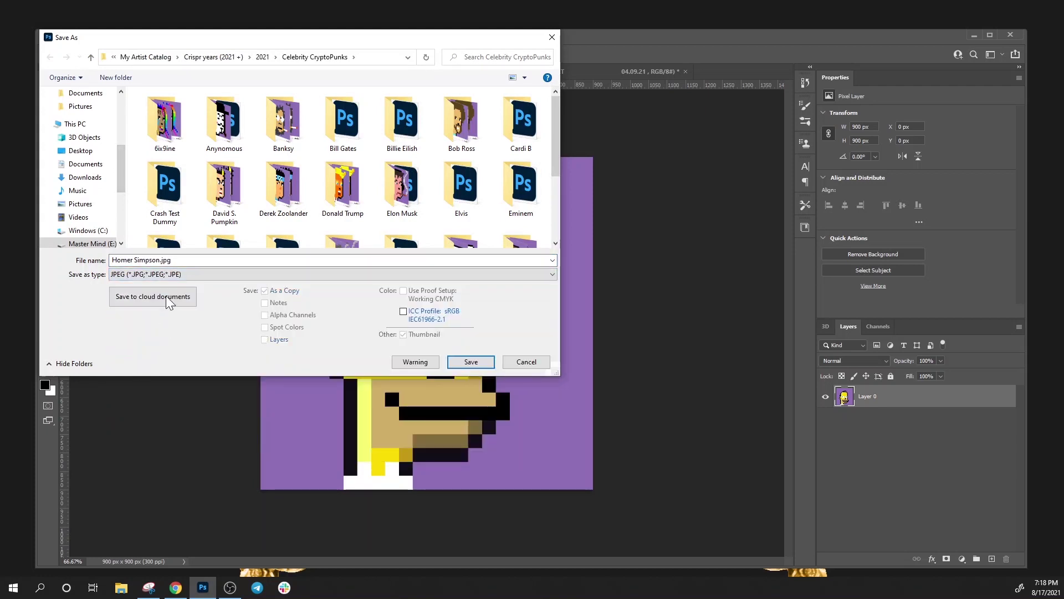
pyautogui.click(472, 360)
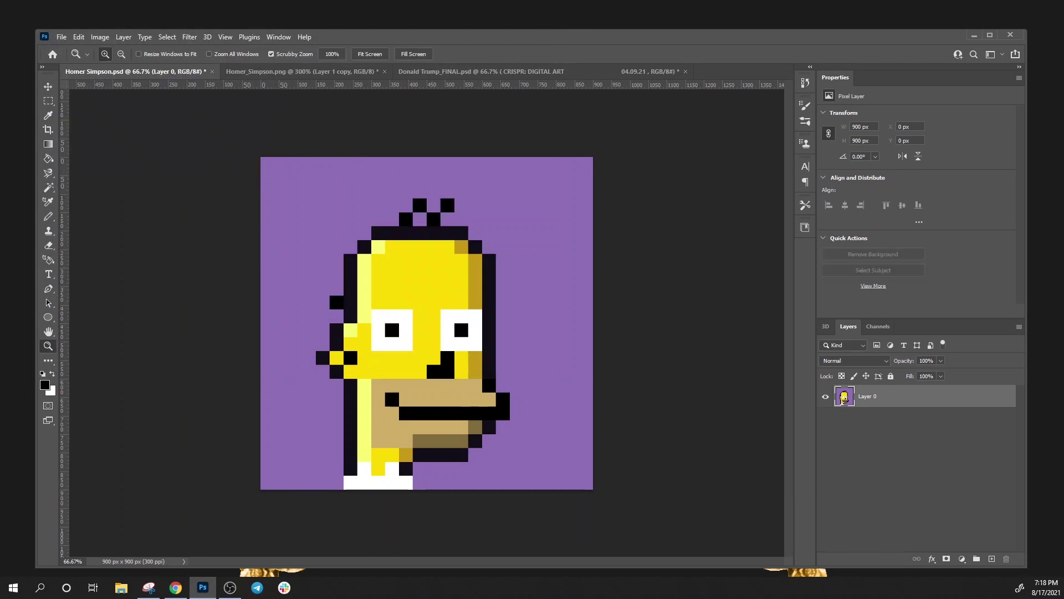
# Switch to the original Homer_Simpson.png reference image
pyautogui.press('h')
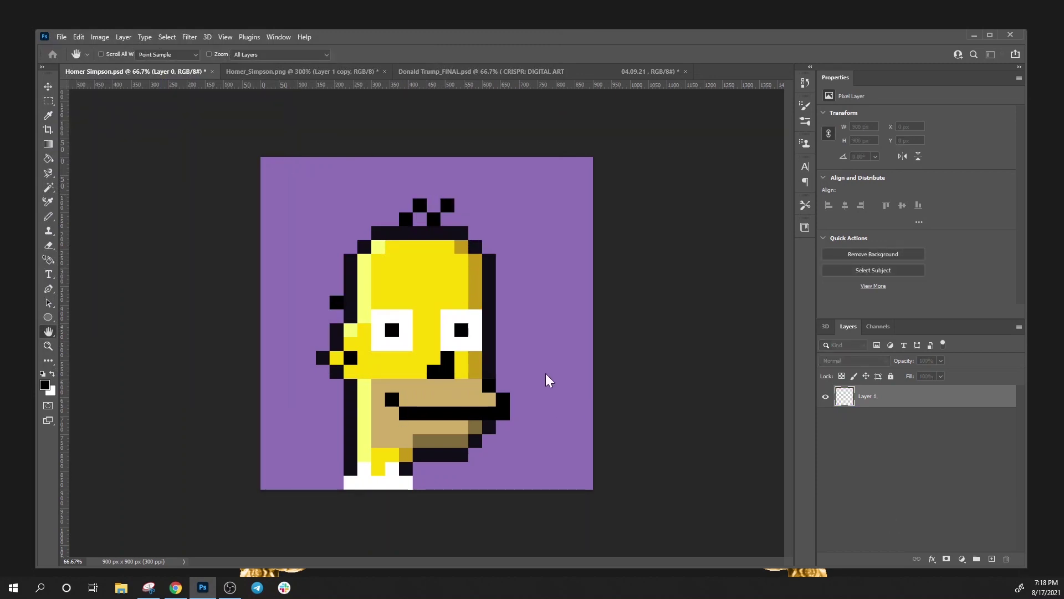
pyautogui.press('z')
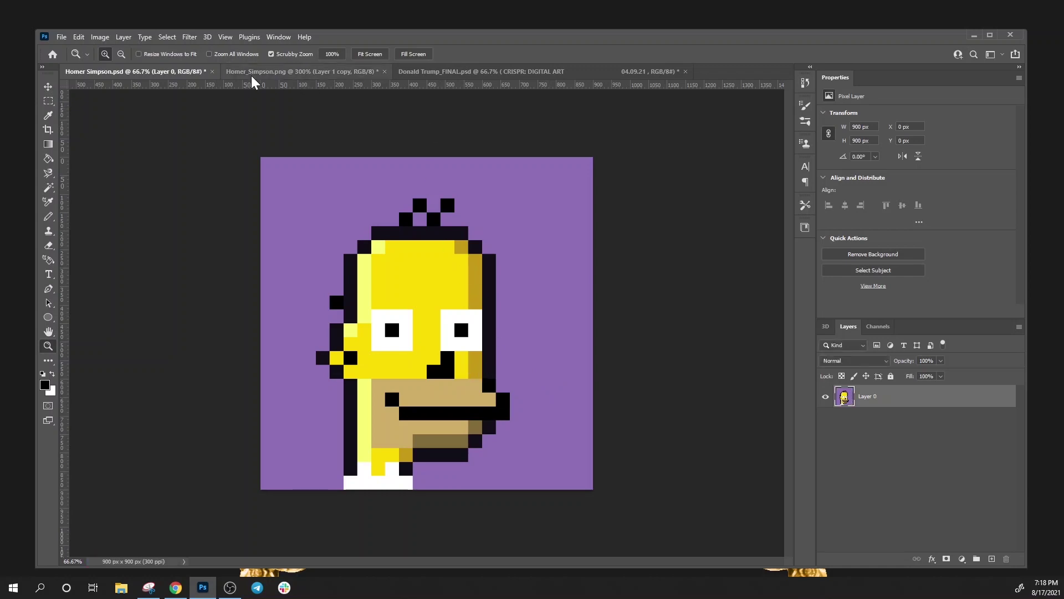
pyautogui.click(381, 74)
# Close Homer_Simpson.png, save the Homer Simpson PSD, and switch to Donald Trump_FINAL.psd
pyautogui.click(384, 71)
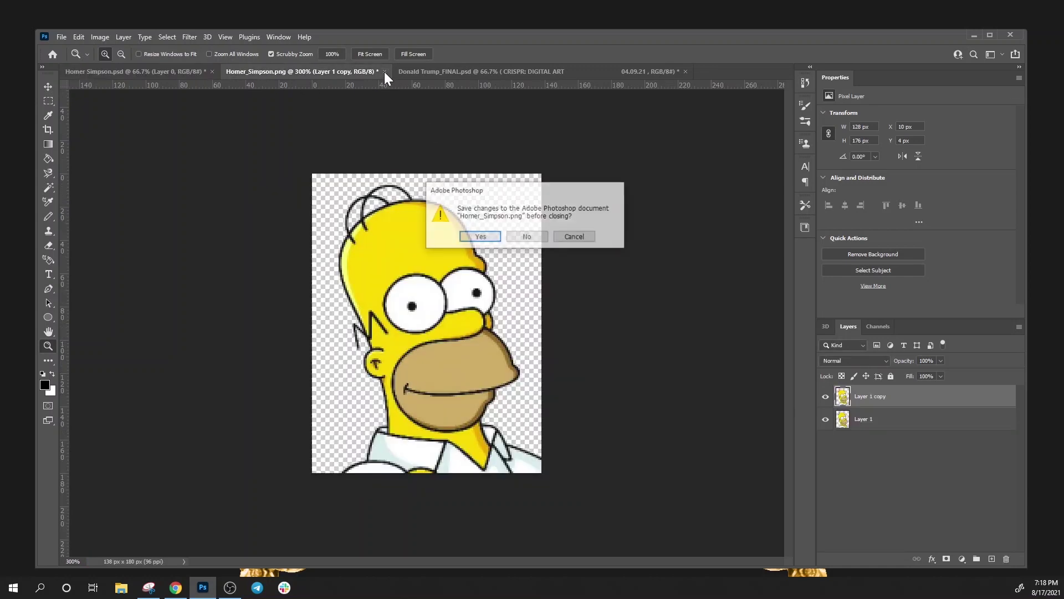
pyautogui.click(571, 238)
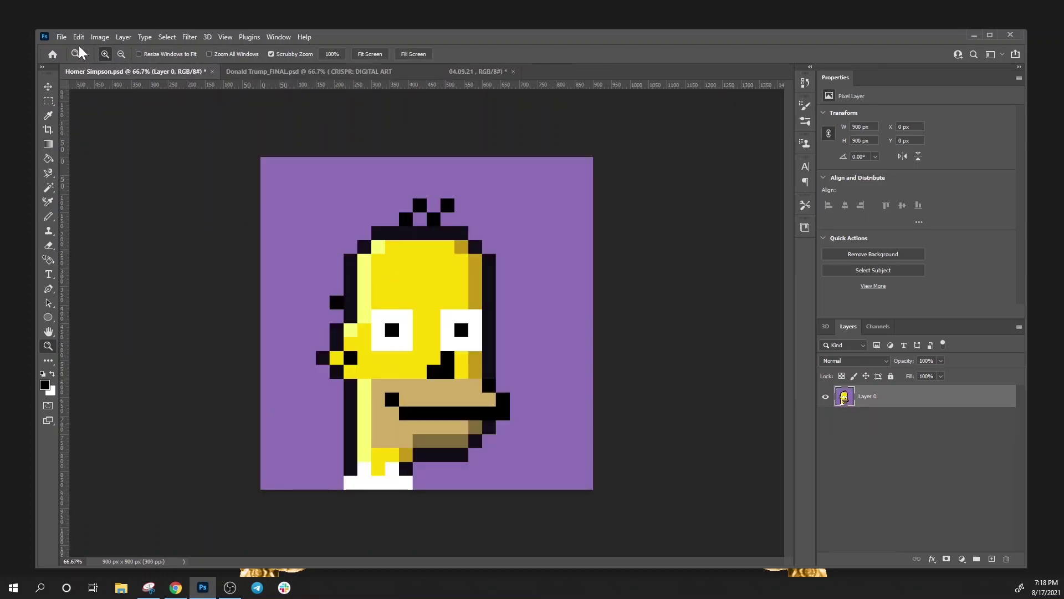
pyautogui.click(62, 37)
pyautogui.click(88, 159)
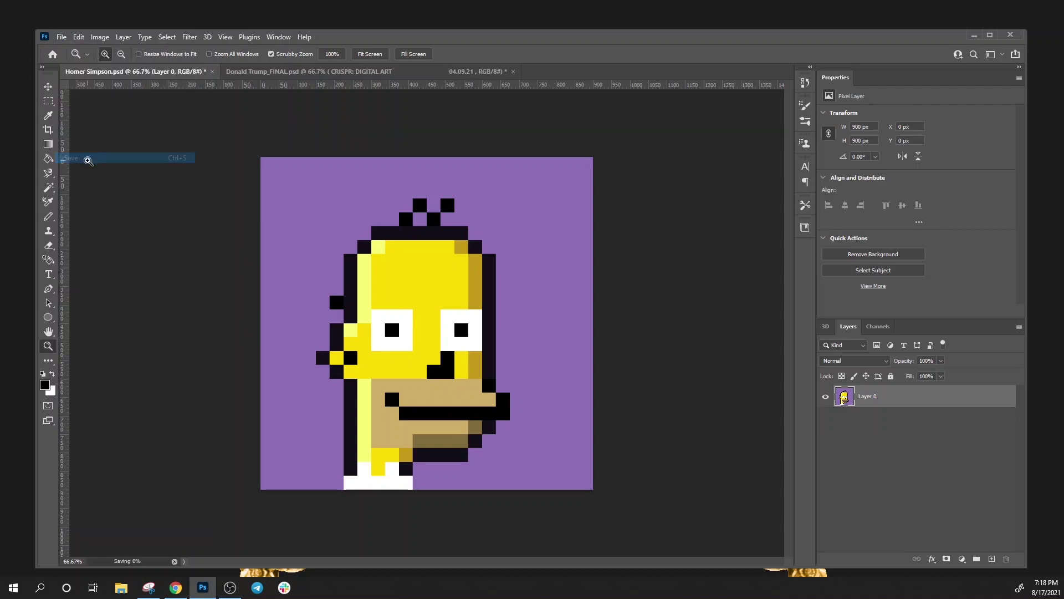
pyautogui.click(314, 73)
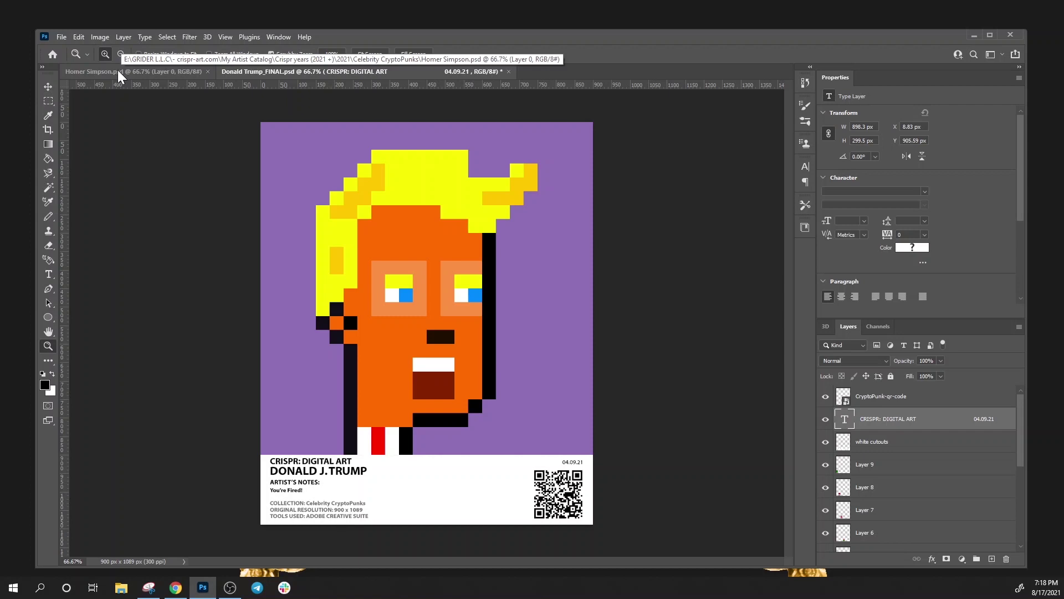
# Paste the entire Homer Simpson artwork into Donald Trump_FINAL.psd as Layer 16, placed topmost in Layers
pyautogui.click(77, 74)
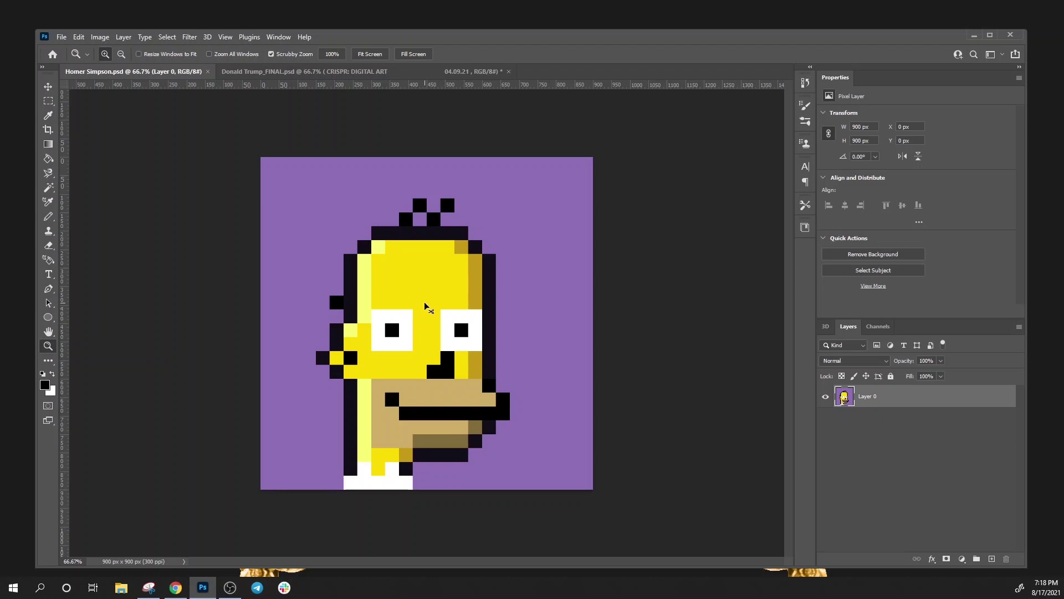
pyautogui.hotkey('ctrl', 'a')
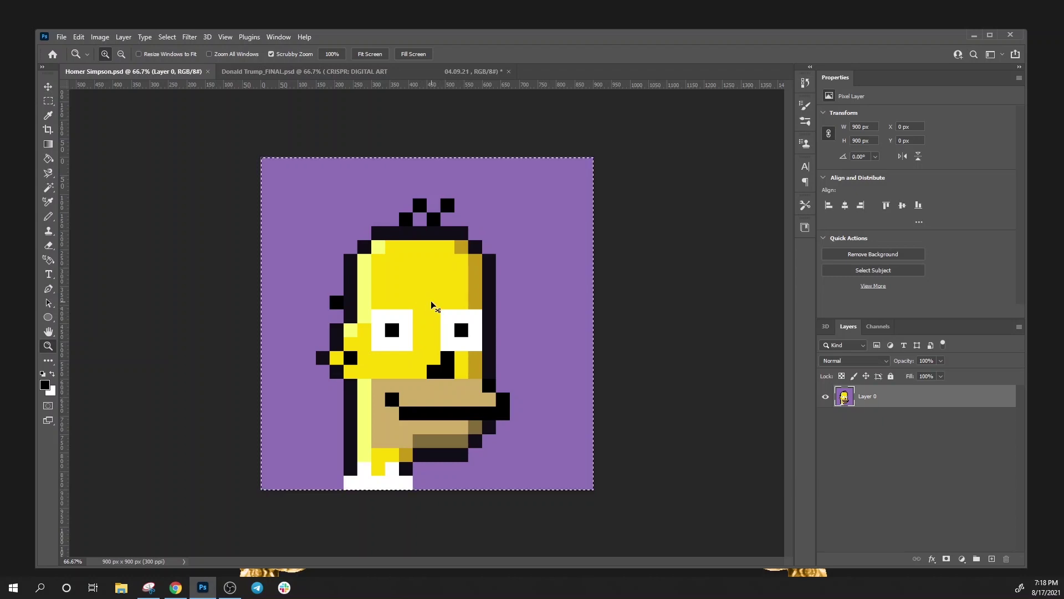
pyautogui.click(258, 72)
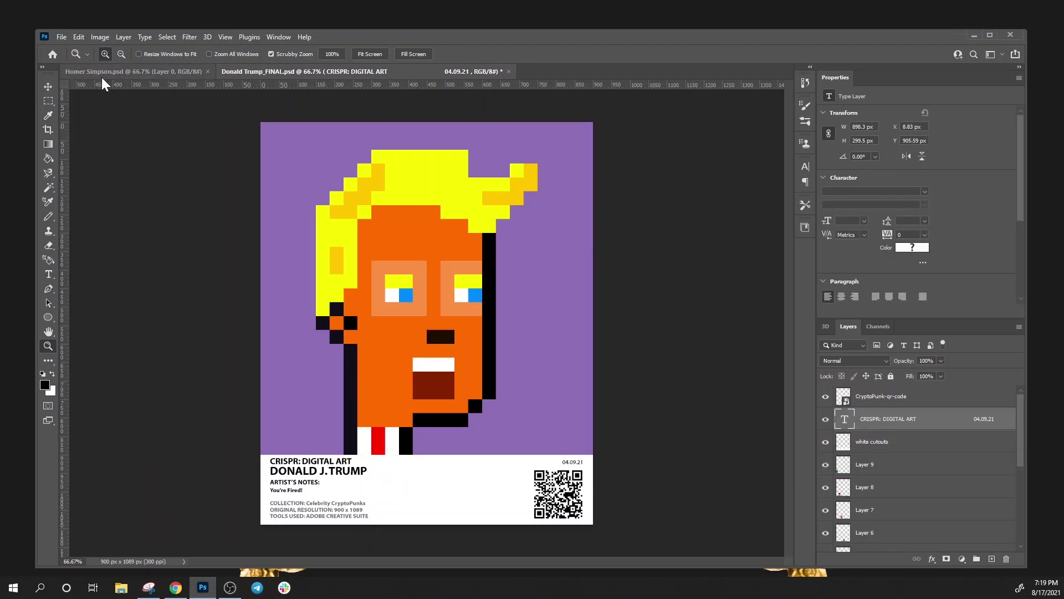
pyautogui.hotkey('ctrl', 'v')
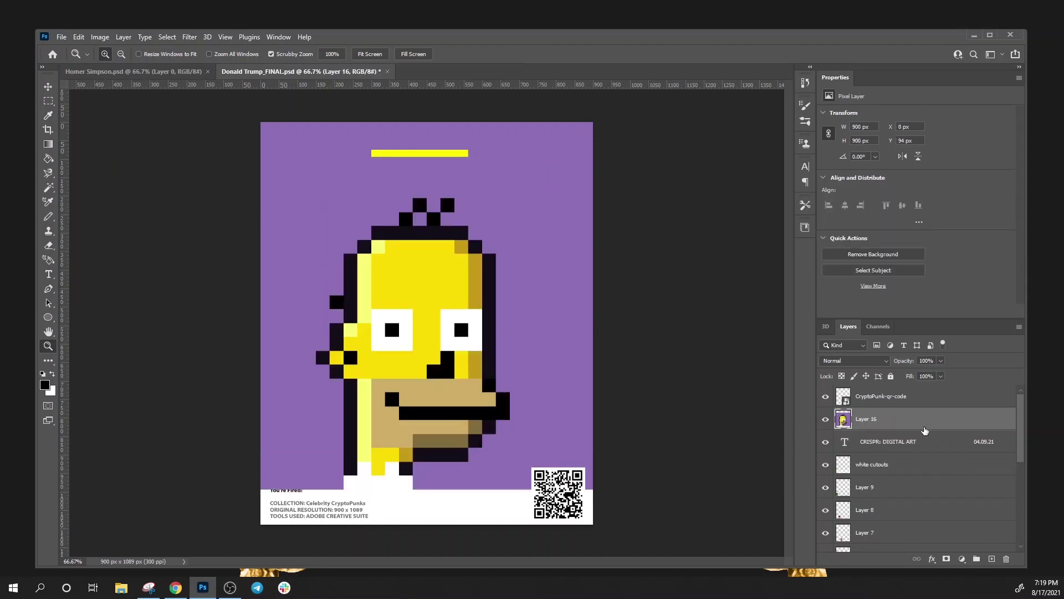
pyautogui.moveTo(917, 423); pyautogui.dragTo(912, 396)
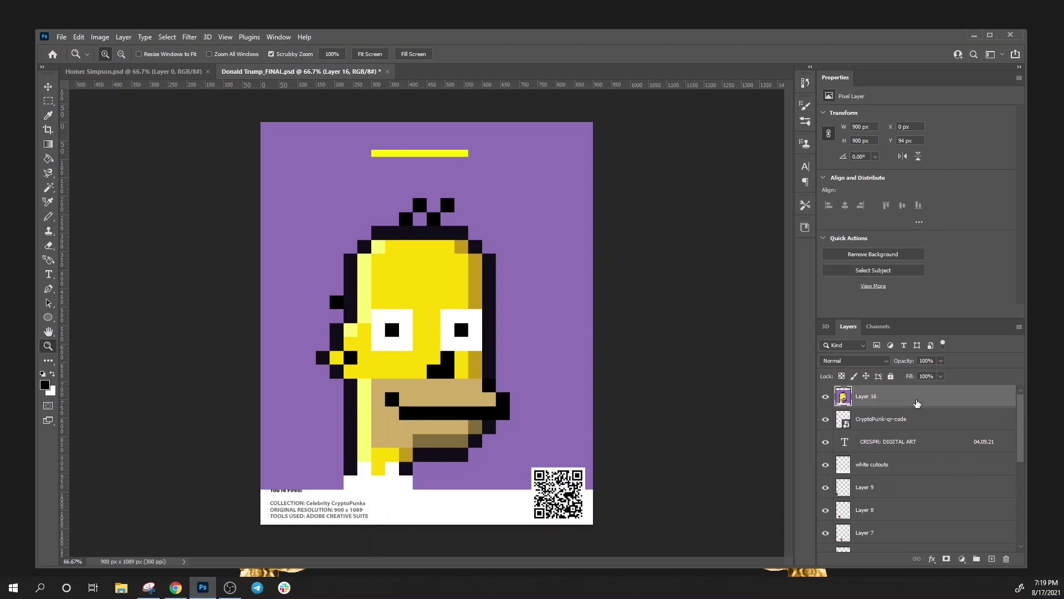
pyautogui.click(48, 87)
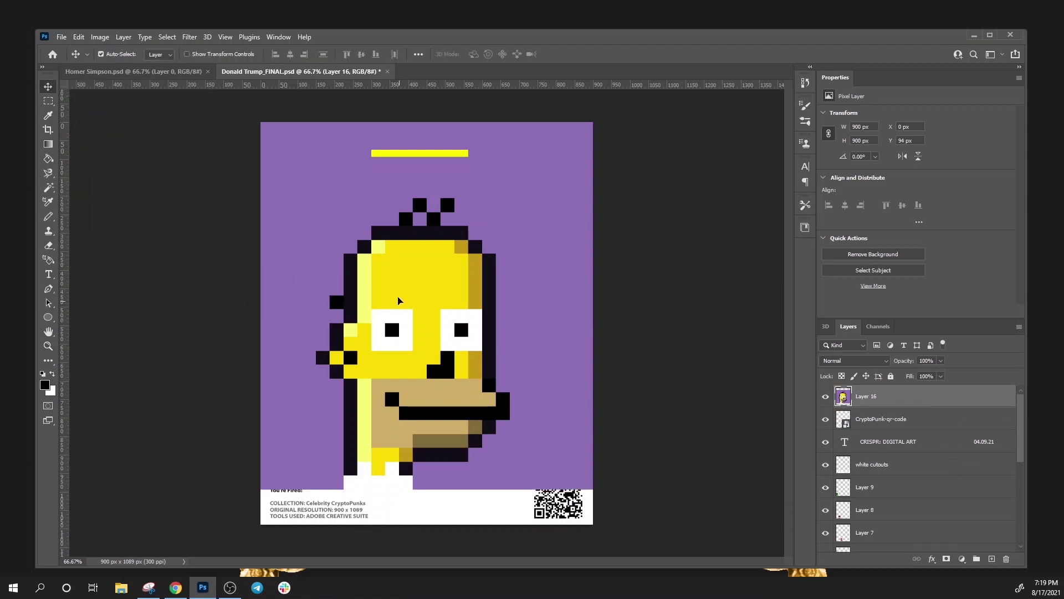
# Move Layer 16 up to X 0 px, Y 2 px so the caption block shows
pyautogui.moveTo(398, 303); pyautogui.dragTo(400, 272)
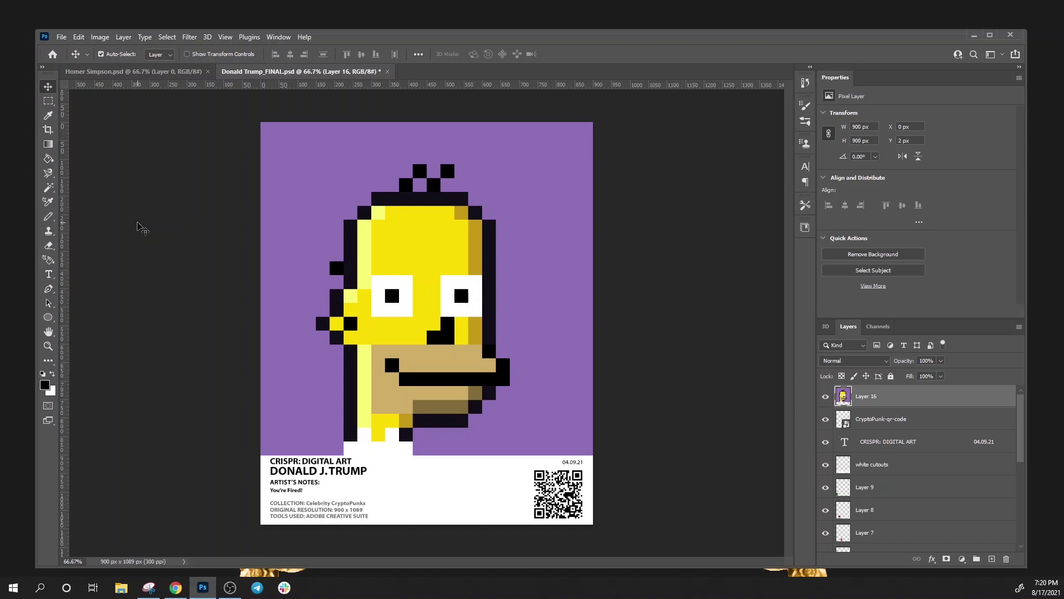
pyautogui.scroll(-3, 913, 493)
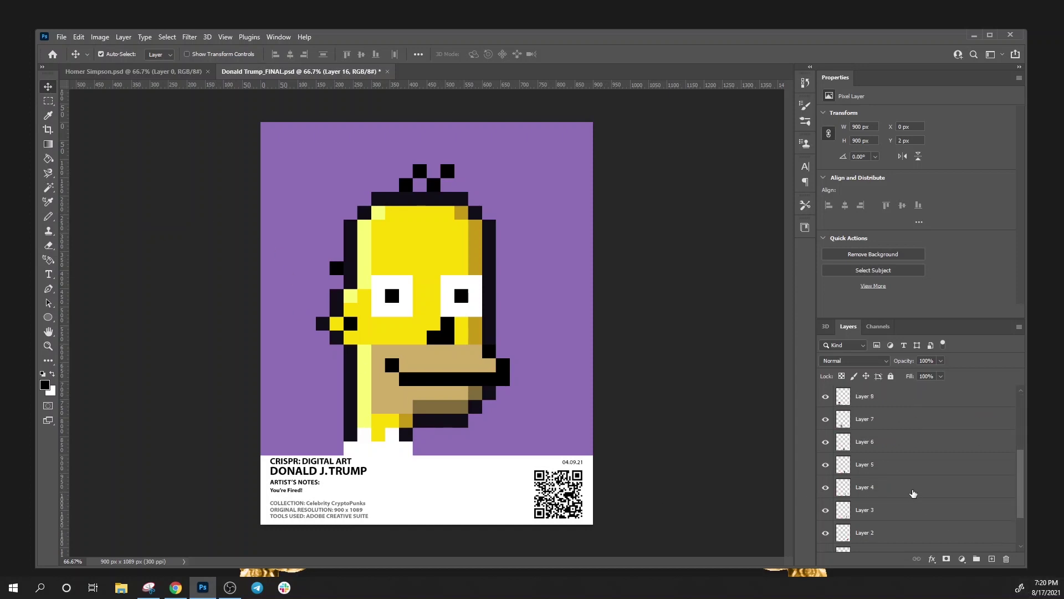
pyautogui.scroll(-2, 913, 493)
pyautogui.scroll(2, 901, 543)
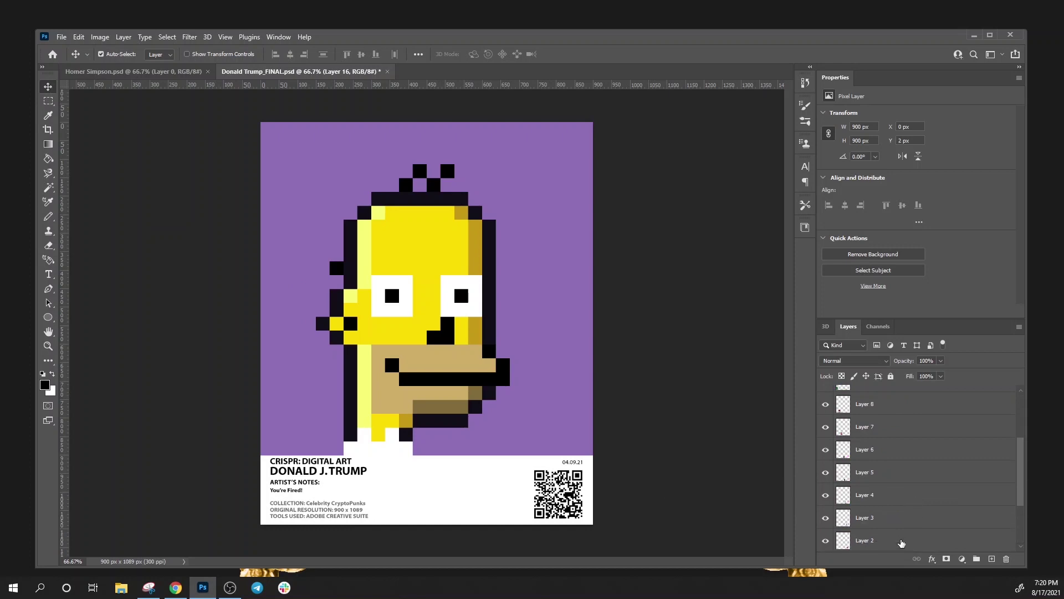
pyautogui.scroll(3, 901, 543)
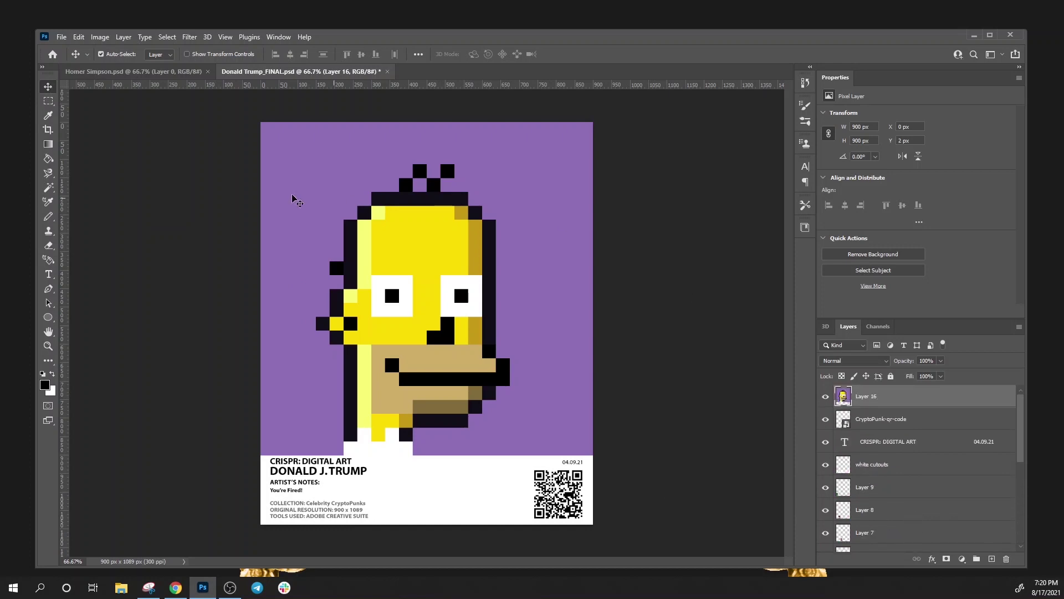
# Save As Homer Simpson_FINAL.psd in the Celebrity CryptoPunks folder, replacing the Donald Trump name
pyautogui.click(61, 36)
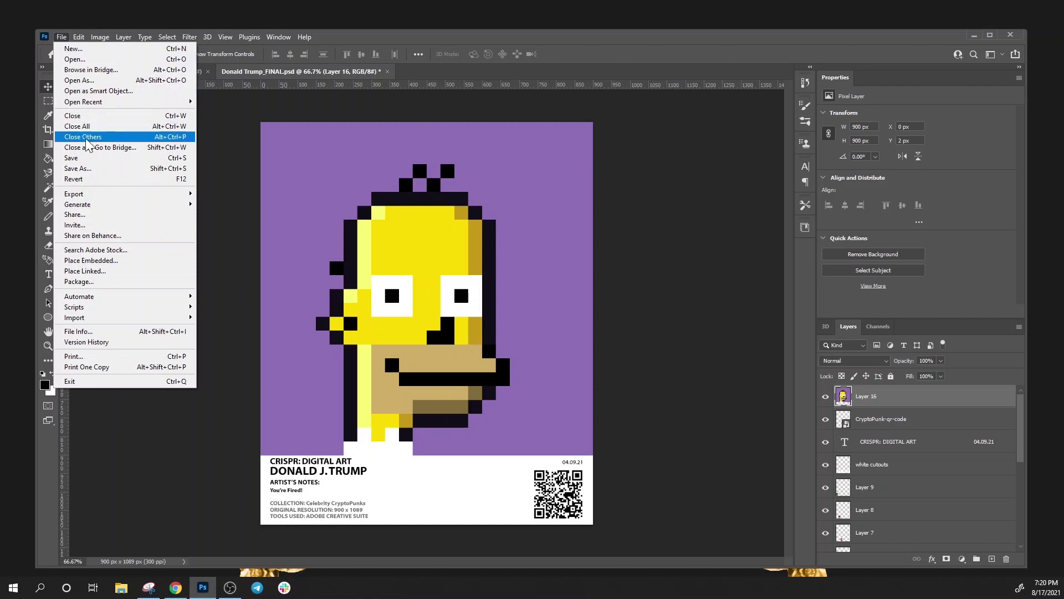
pyautogui.click(94, 172)
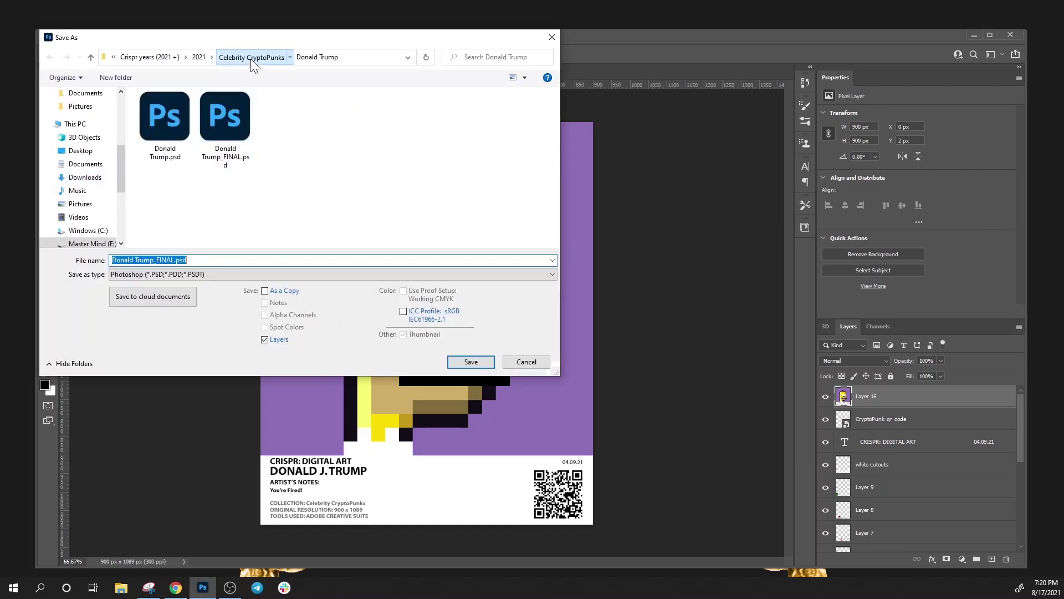
pyautogui.click(251, 57)
pyautogui.scroll(-3, 303, 136)
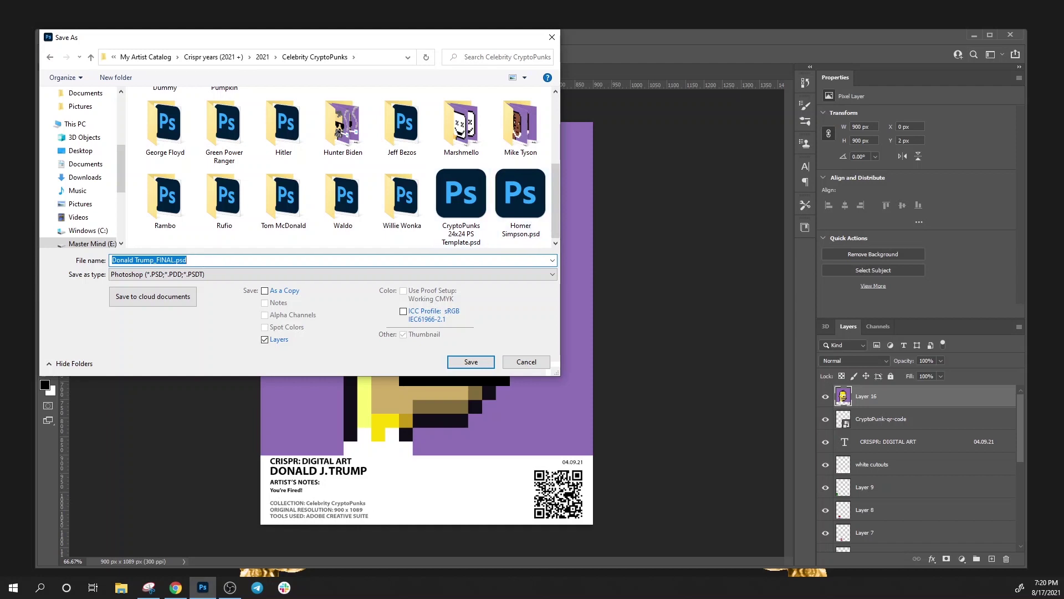
pyautogui.click(187, 260)
pyautogui.moveTo(151, 260); pyautogui.dragTo(64, 250)
pyautogui.press('Delete')
pyautogui.press('Delete')
pyautogui.write('Homer Si')
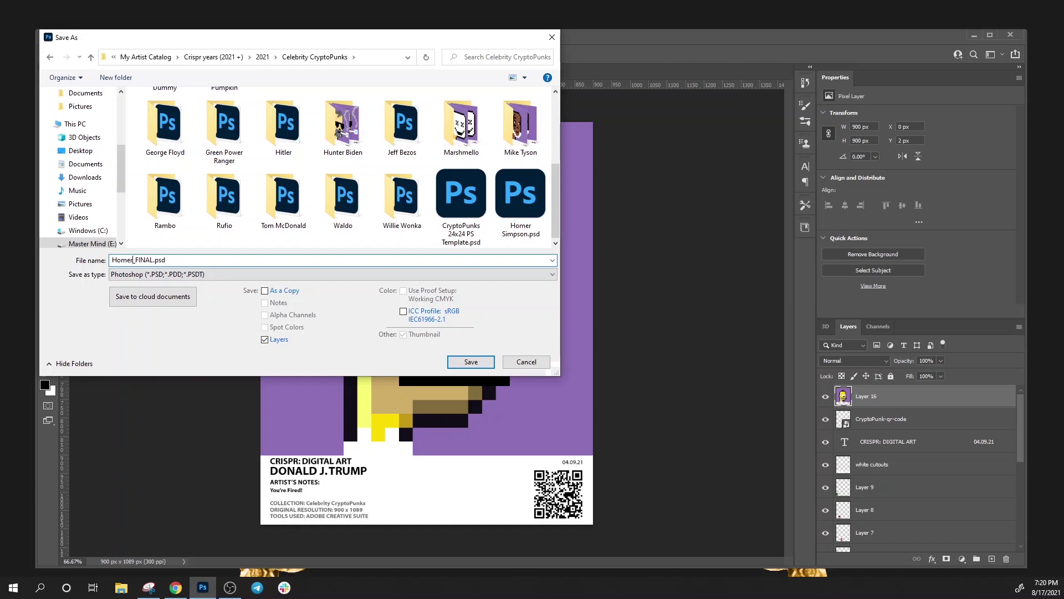
pyautogui.write('mpson FINAL')
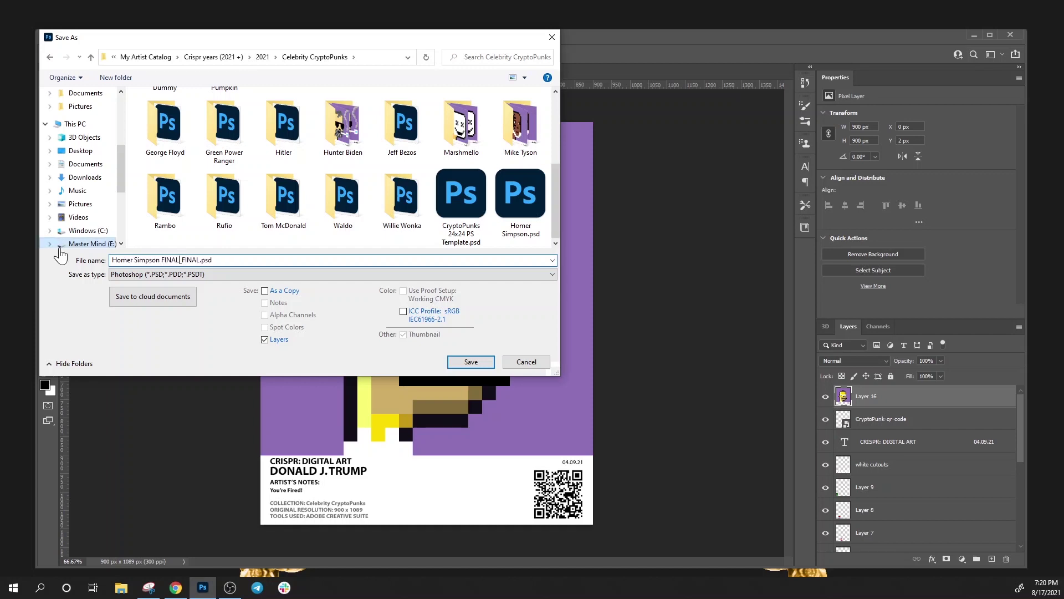
pyautogui.press('BackSpace')
pyautogui.press('BackSpace')
pyautogui.press('BackSpace')
pyautogui.press('BackSpace')
pyautogui.press('BackSpace')
pyautogui.press('BackSpace')
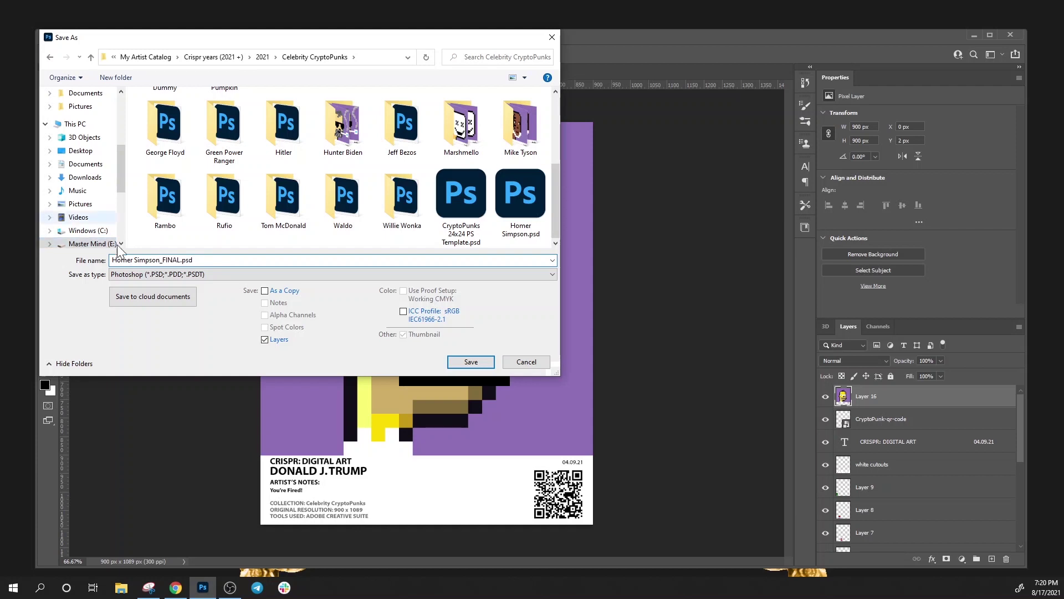
pyautogui.click(483, 365)
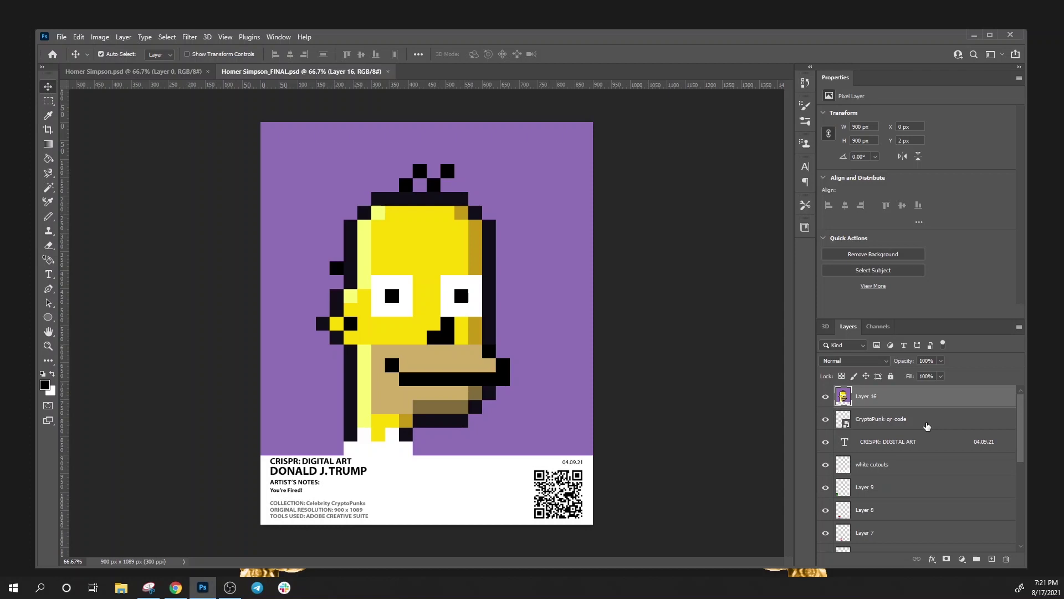
pyautogui.click(48, 273)
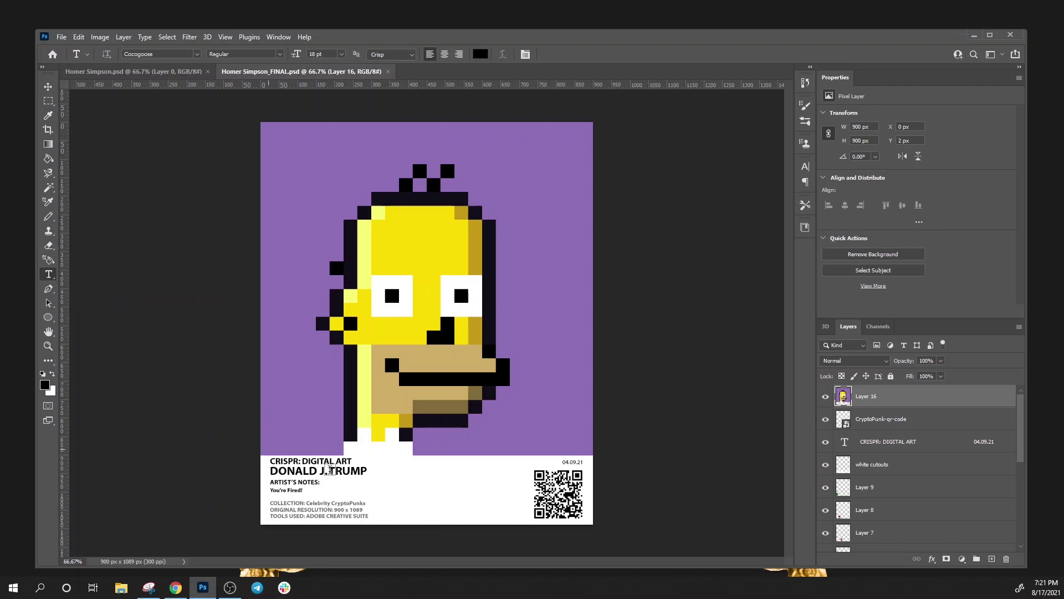
pyautogui.click(272, 470)
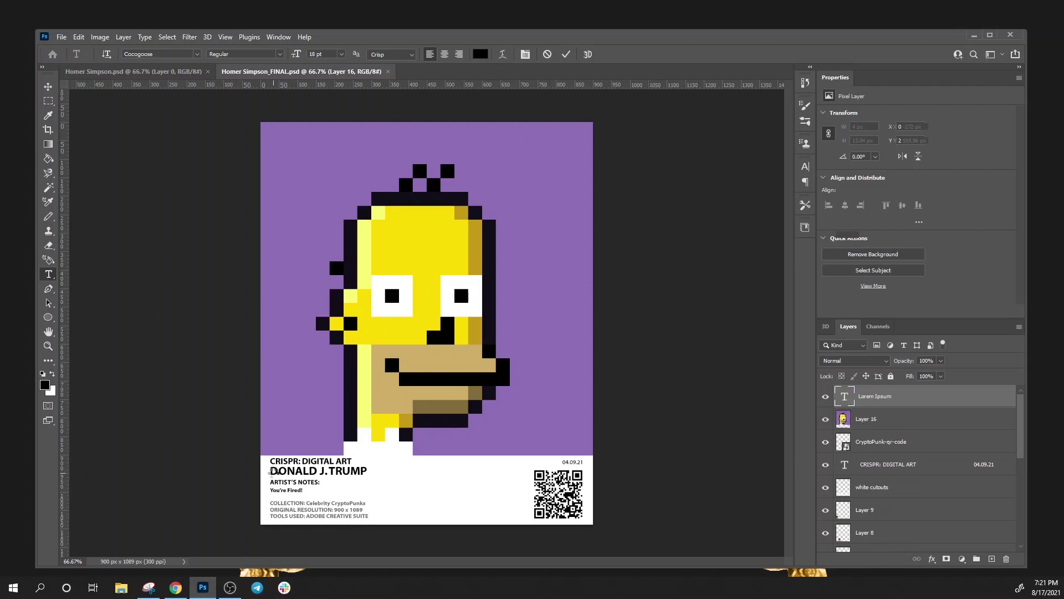
pyautogui.moveTo(270, 470); pyautogui.dragTo(285, 472)
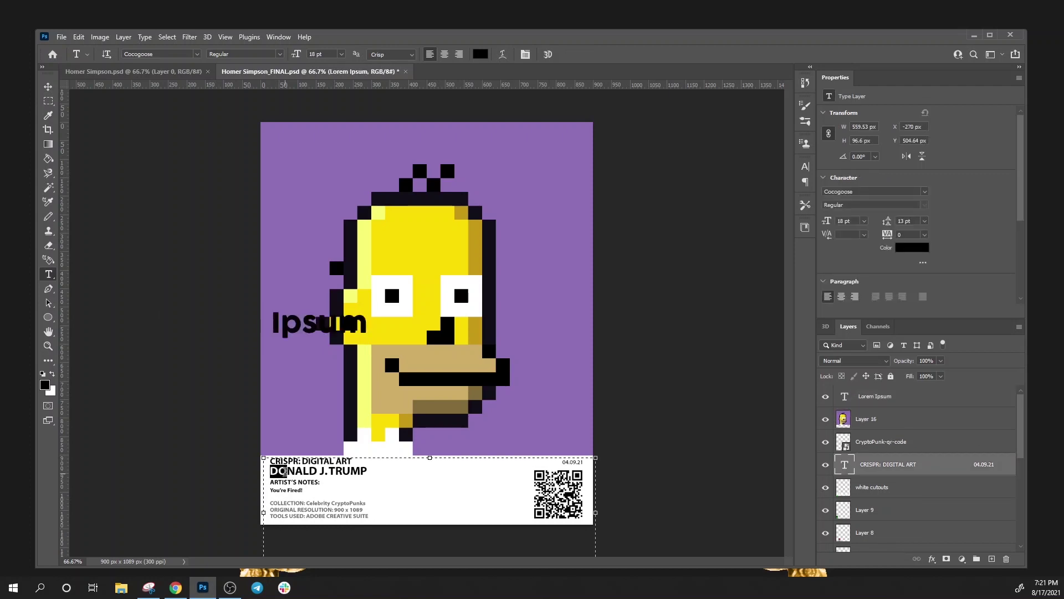
pyautogui.click(880, 398)
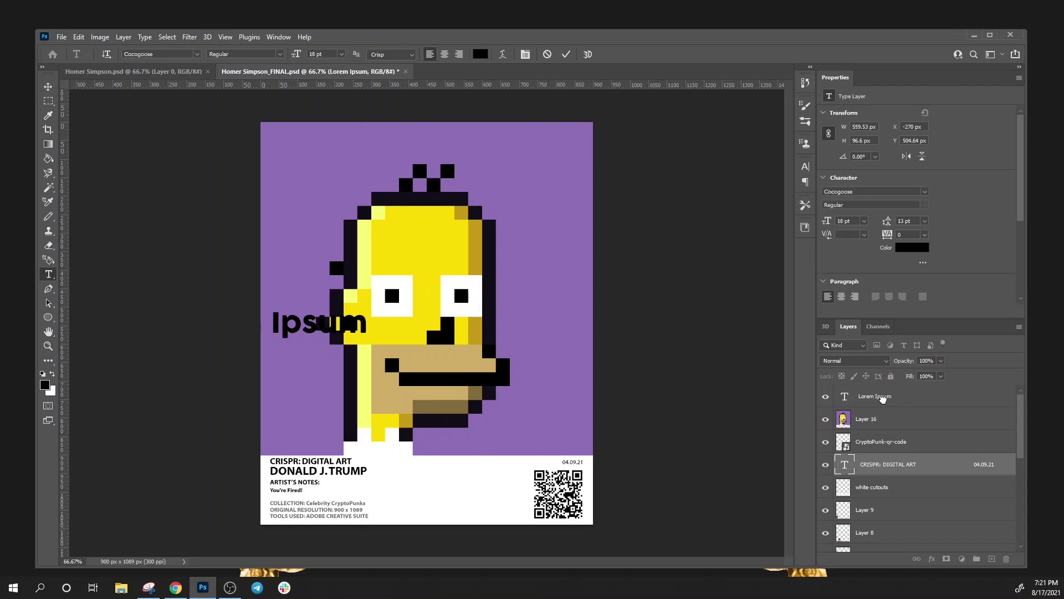
pyautogui.rightClick(883, 402)
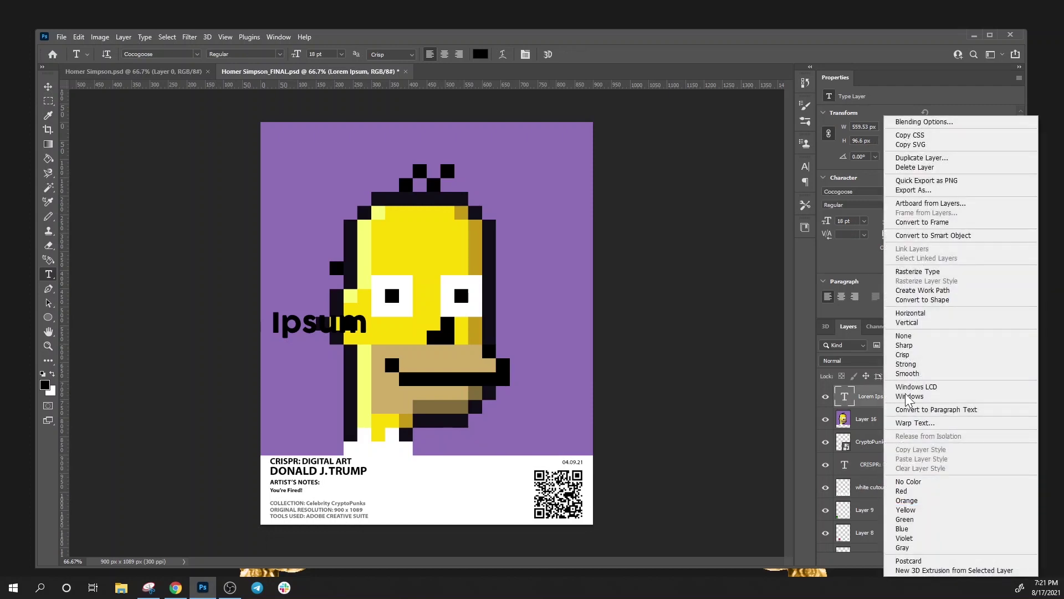
pyautogui.click(893, 170)
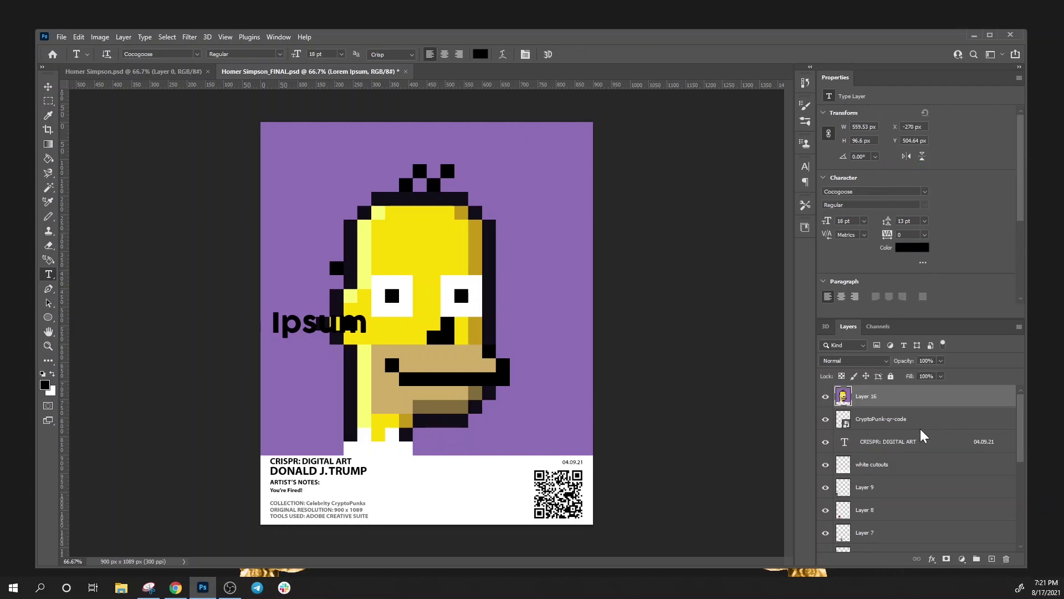
# Select the DONALD J.TRUMP caption line, try typing 'Homer Si', then undo it
pyautogui.click(884, 447)
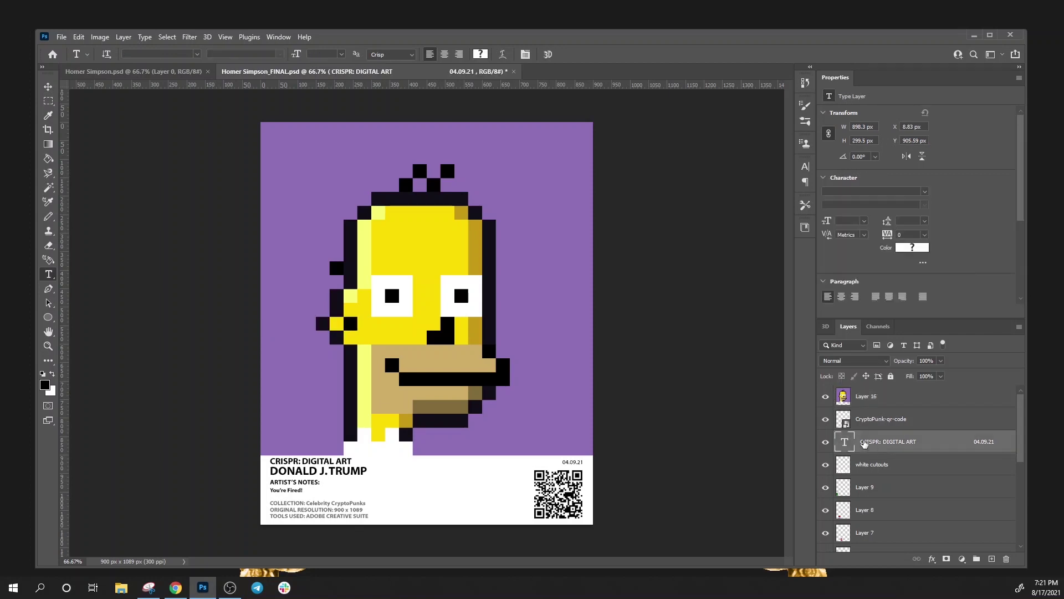
pyautogui.moveTo(272, 471); pyautogui.dragTo(367, 472)
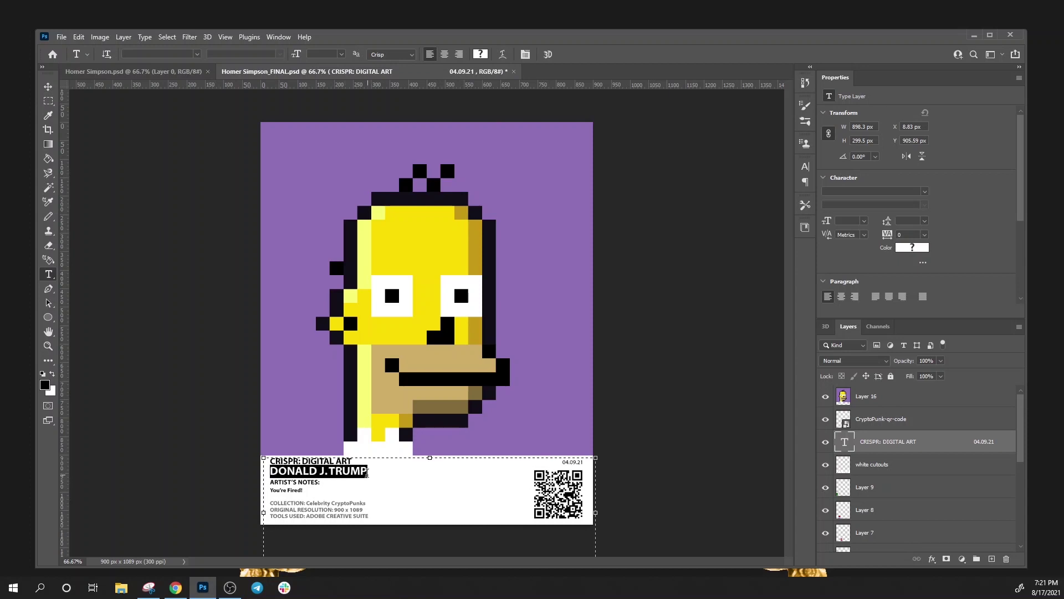
pyautogui.press('Left')
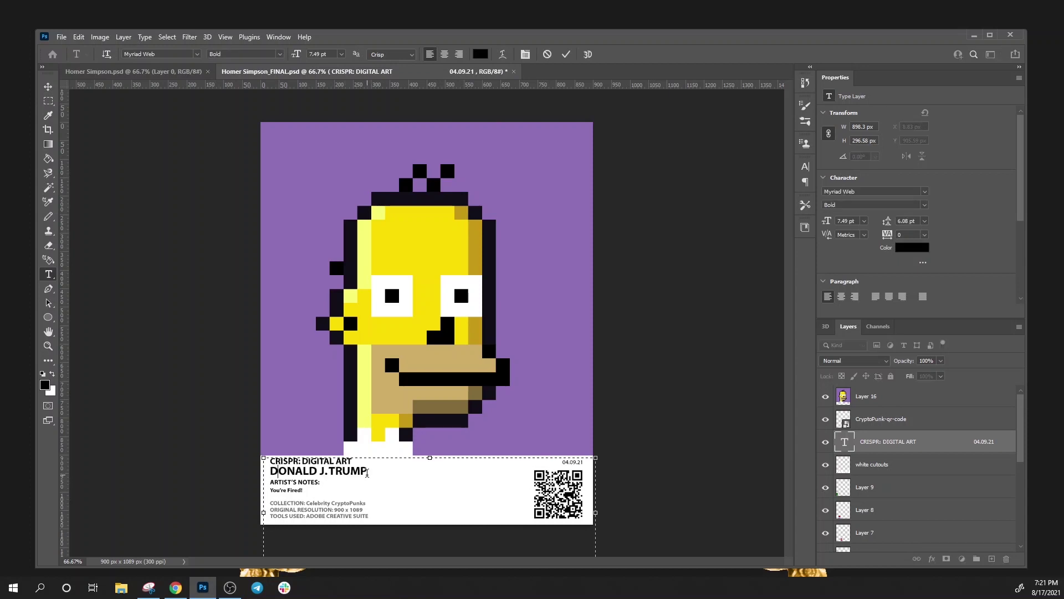
pyautogui.write('Homer Si')
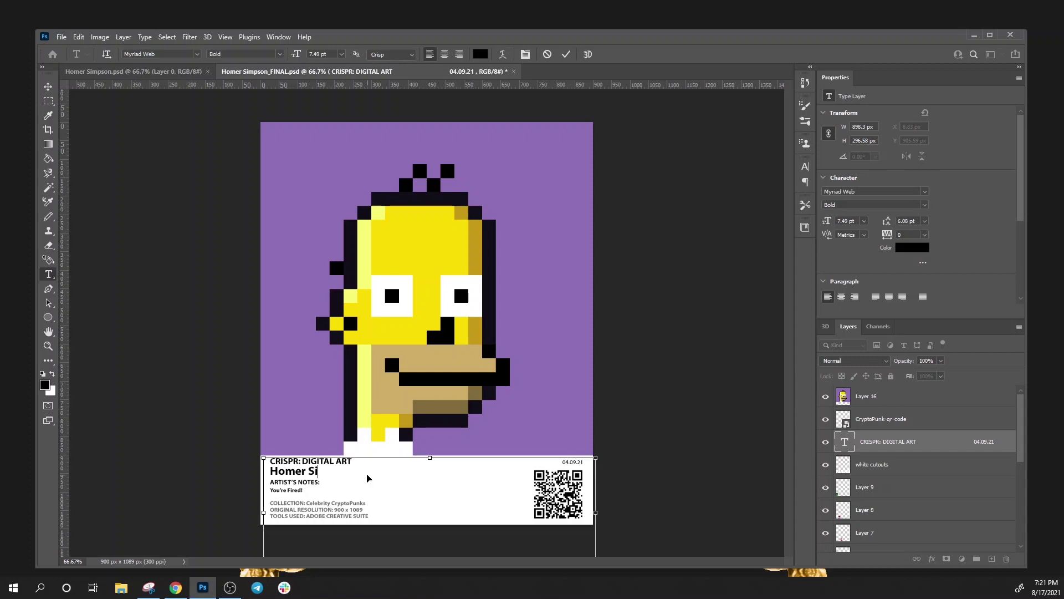
pyautogui.hotkey('ctrl', 'z')
# Replace the caption name line with HOMER SIMPSON, removing the trailing S
pyautogui.click(334, 472)
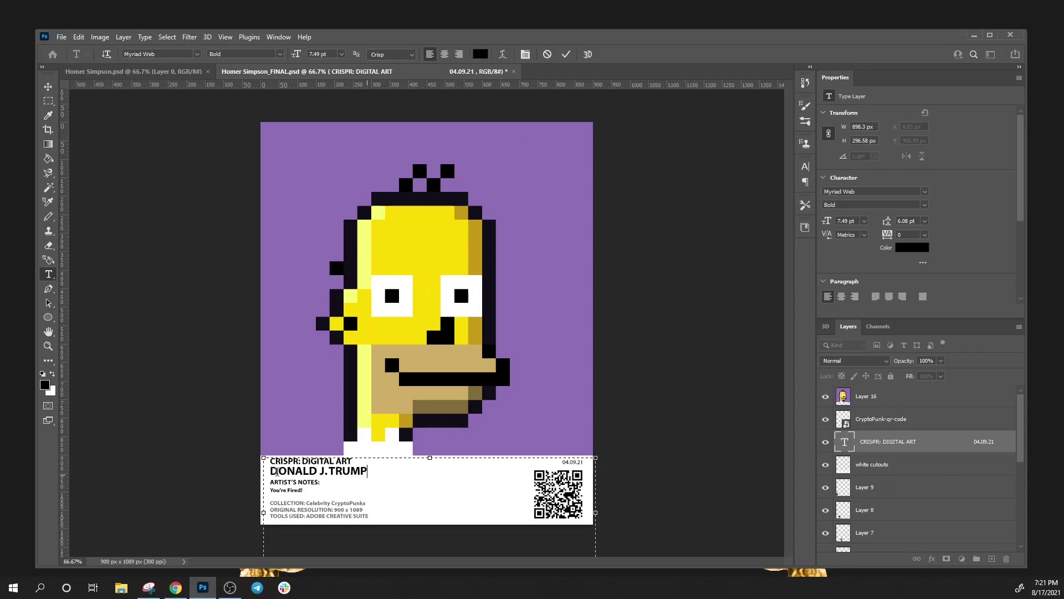
pyautogui.hotkey('shift', 'Home')
pyautogui.keyDown('shift'); pyautogui.click(365, 473); pyautogui.keyUp('shift')
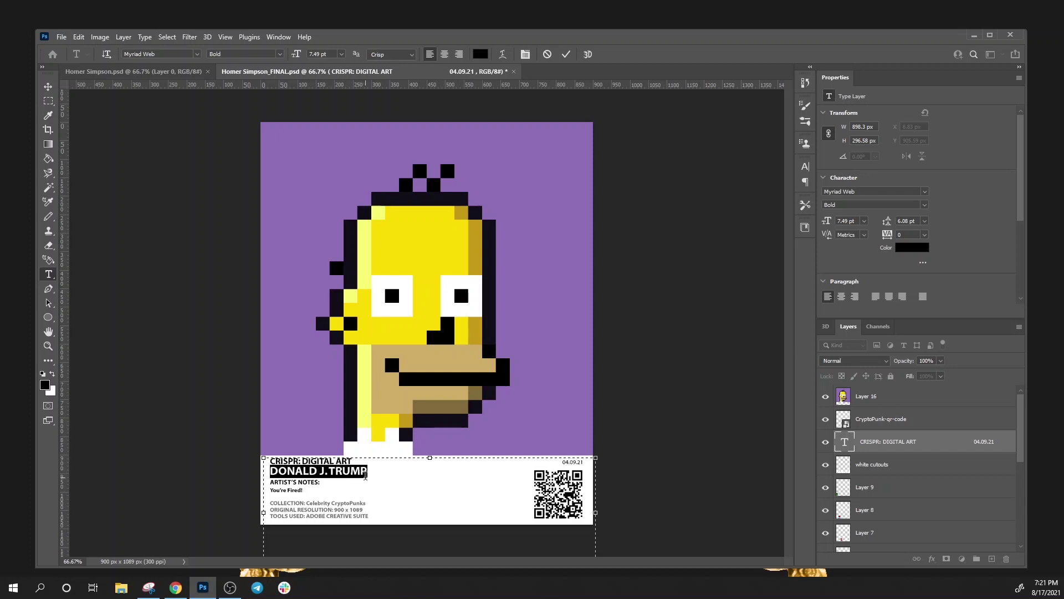
pyautogui.press('Left')
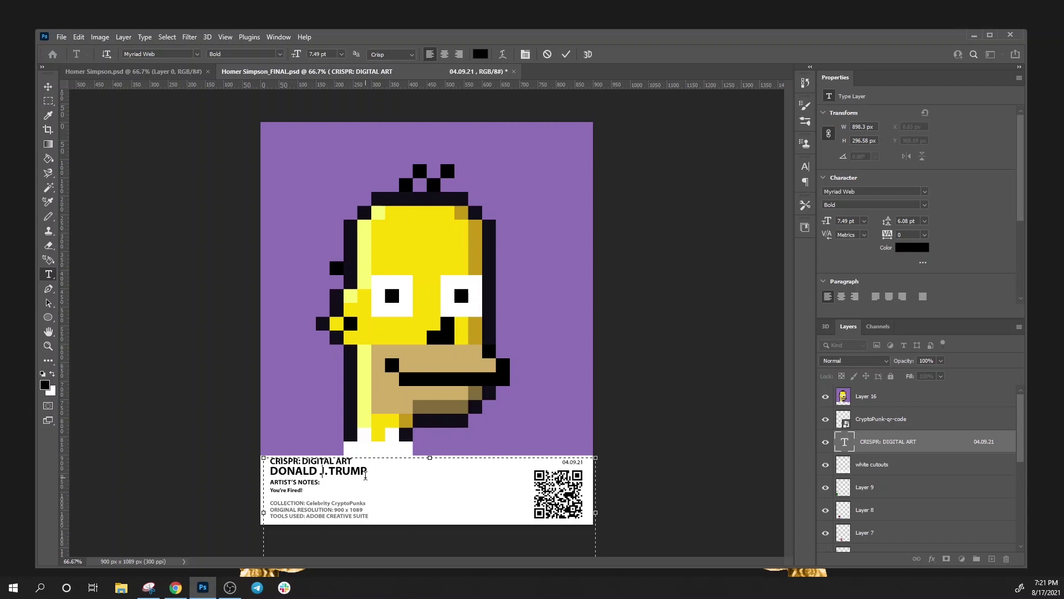
pyautogui.press('Home')
pyautogui.hotkey('shift', 'End')
pyautogui.write('HOMER SIMPSONS')
pyautogui.press('BackSpace')
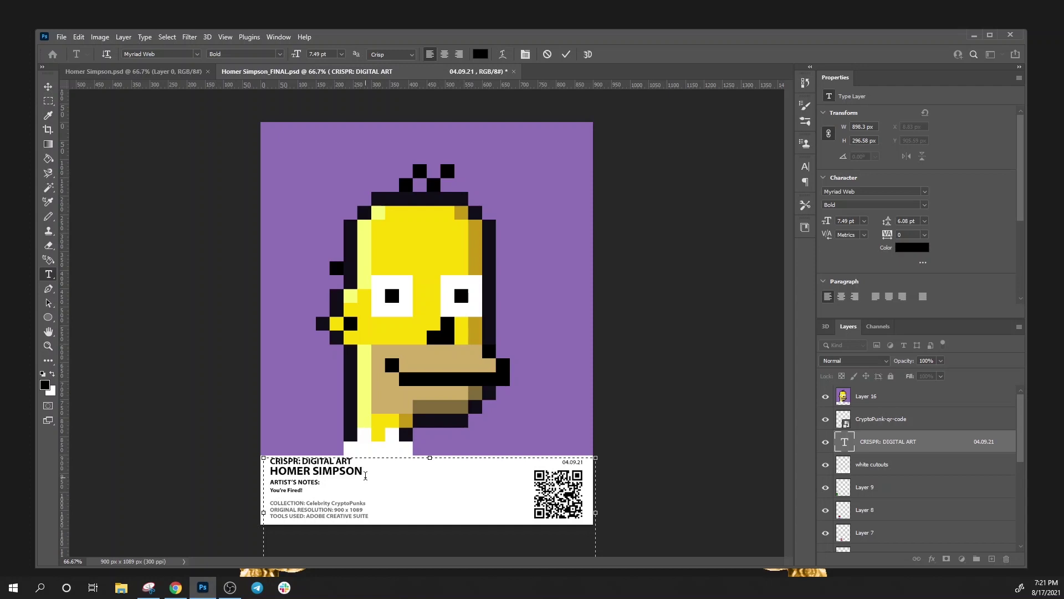
pyautogui.click(271, 491)
# Replace the 'You're Fired!' note line with D'oh!
pyautogui.moveTo(271, 491); pyautogui.dragTo(303, 490)
pyautogui.write('Doh')
pyautogui.hotkey('alt', 'Tab')
pyautogui.press('BackSpace')
pyautogui.write("'oh!")
# Change the caption date from 04.09.21 to 08.17.21 and commit the text edits
pyautogui.moveTo(564, 462); pyautogui.dragTo(584, 463)
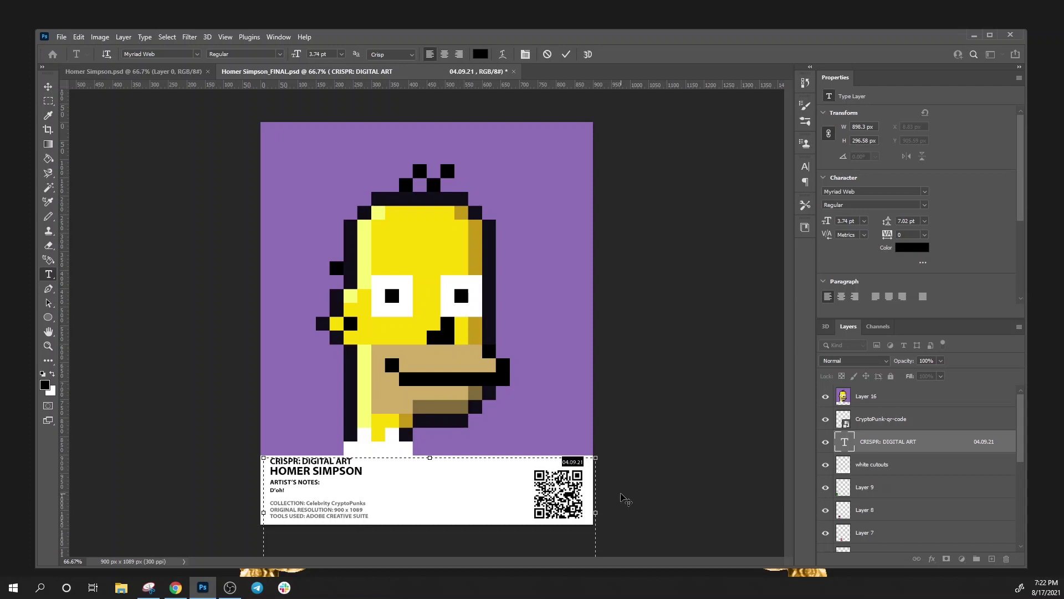
pyautogui.write('08.17.21')
pyautogui.click(433, 367)
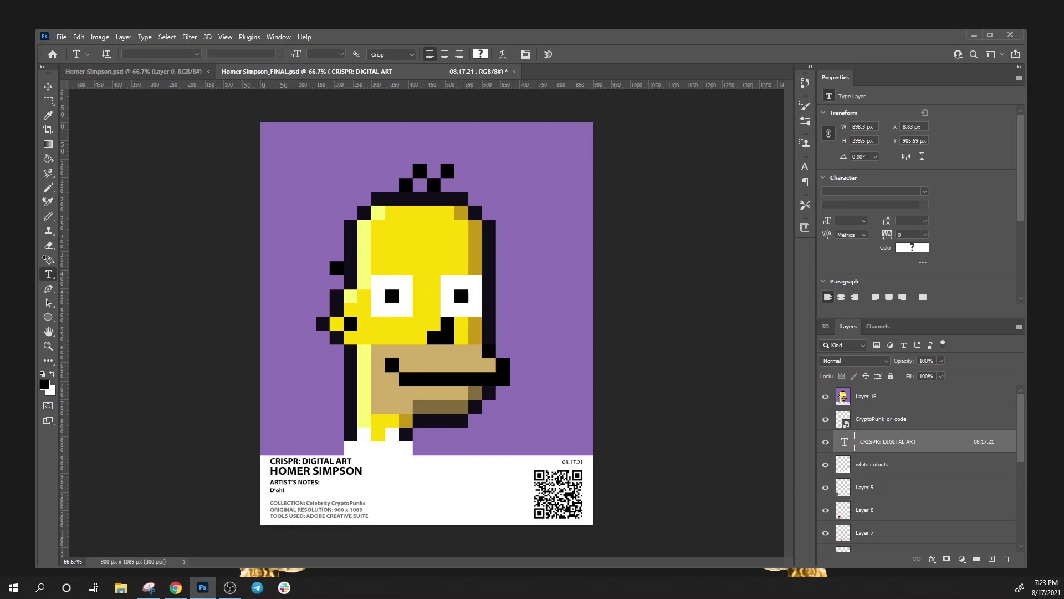
pyautogui.hotkey('alt', 'Tab')
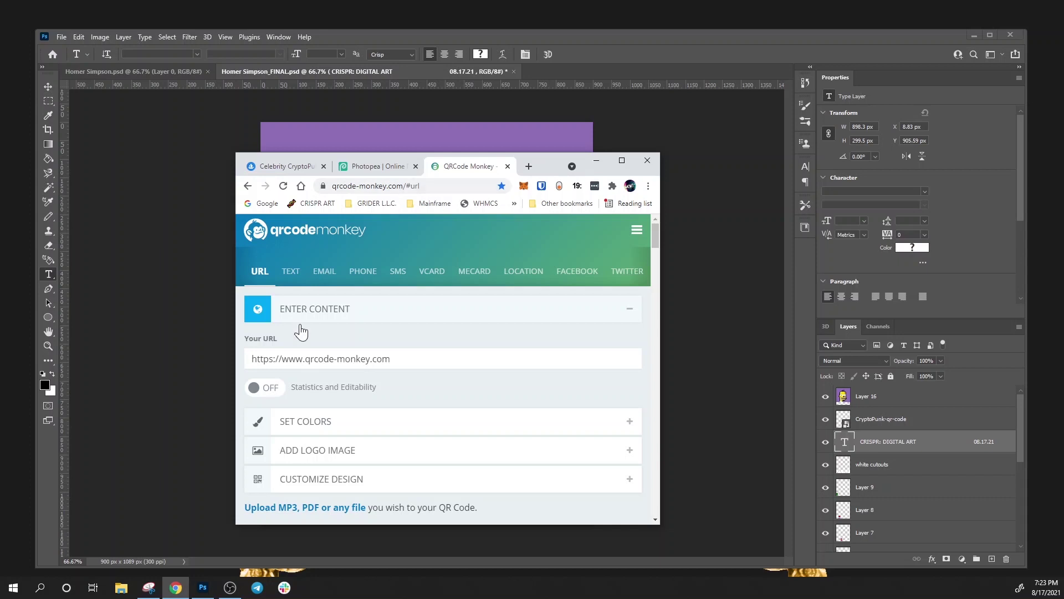
pyautogui.scroll(-2, 368, 380)
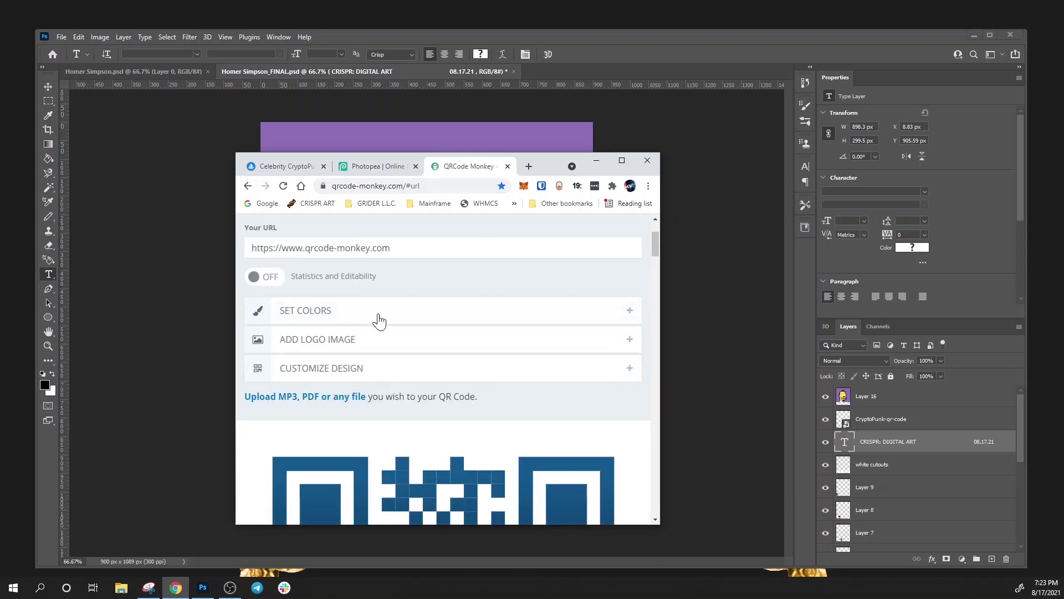
pyautogui.scroll(-10, 349, 363)
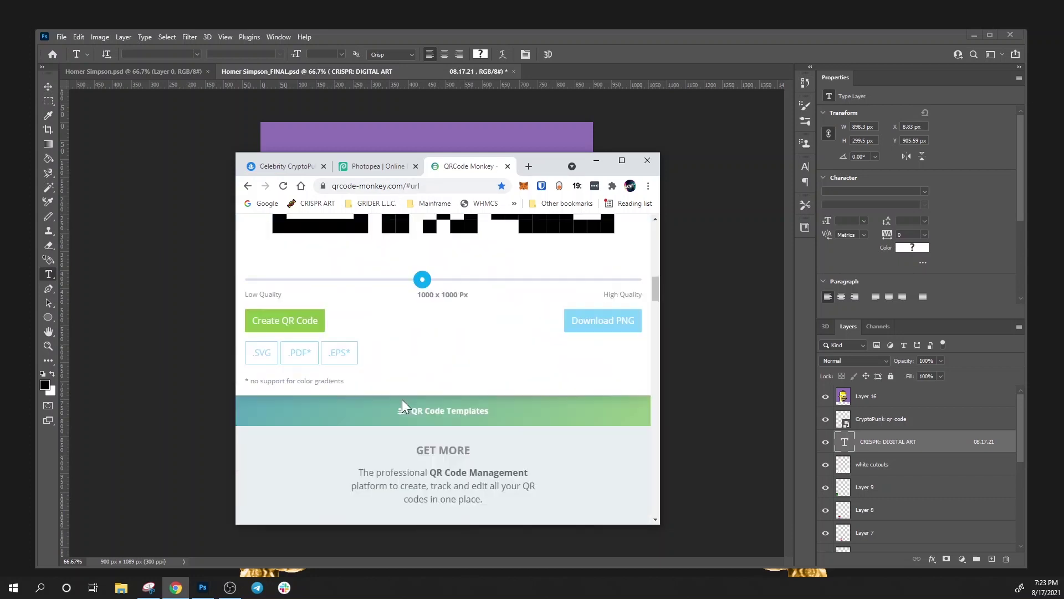
pyautogui.scroll(3, 401, 400)
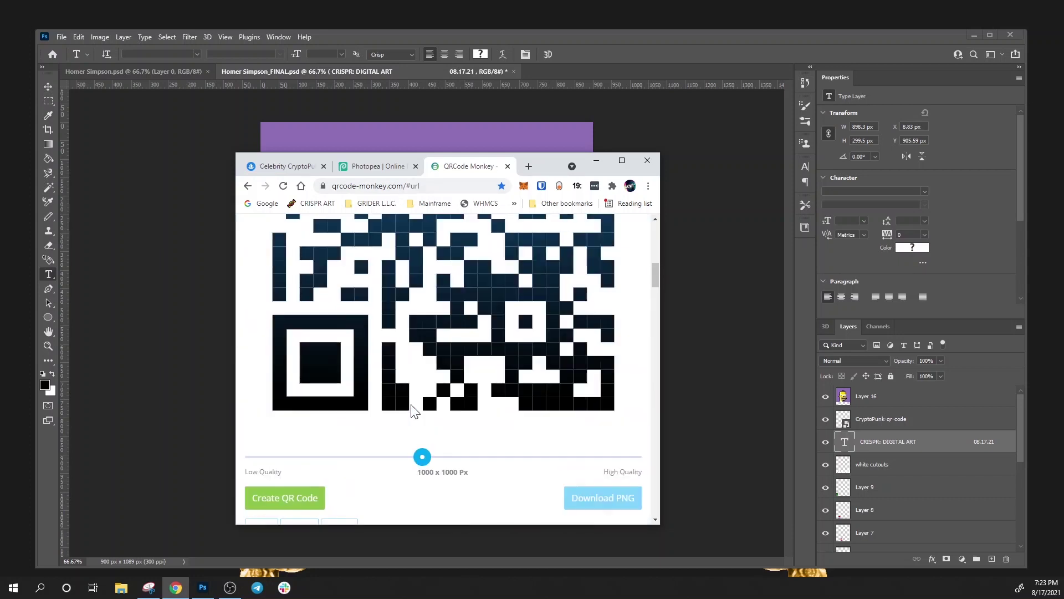
pyautogui.click(596, 161)
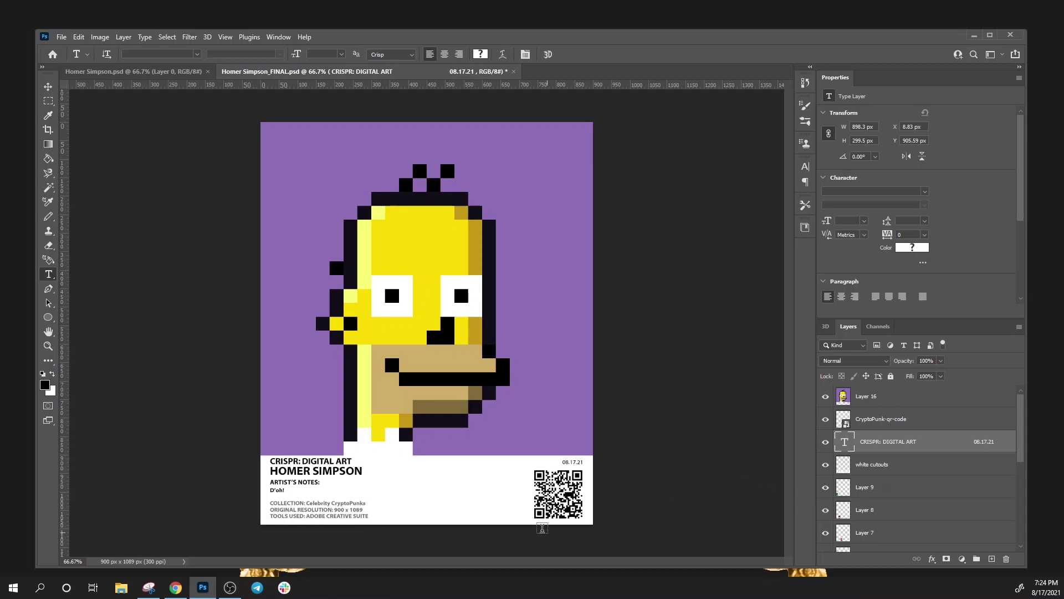
# Save Homer Simpson_FINAL.psd with the updated caption and QR code
pyautogui.click(61, 36)
pyautogui.click(77, 157)
# Show the Timeline panel and drag Layer 16's clip to start at the beginning
pyautogui.click(267, 36)
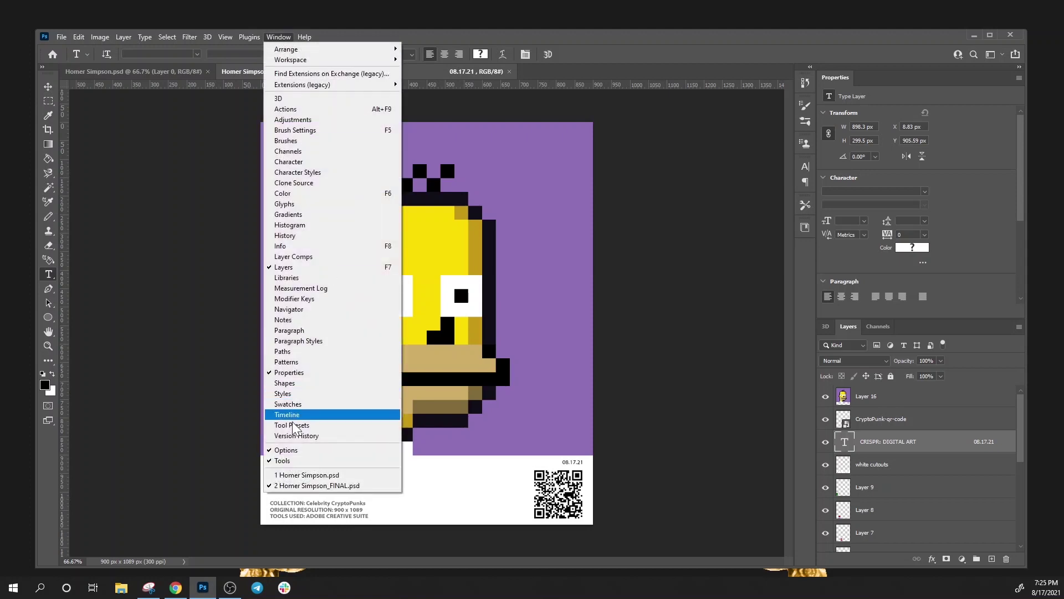
pyautogui.click(292, 421)
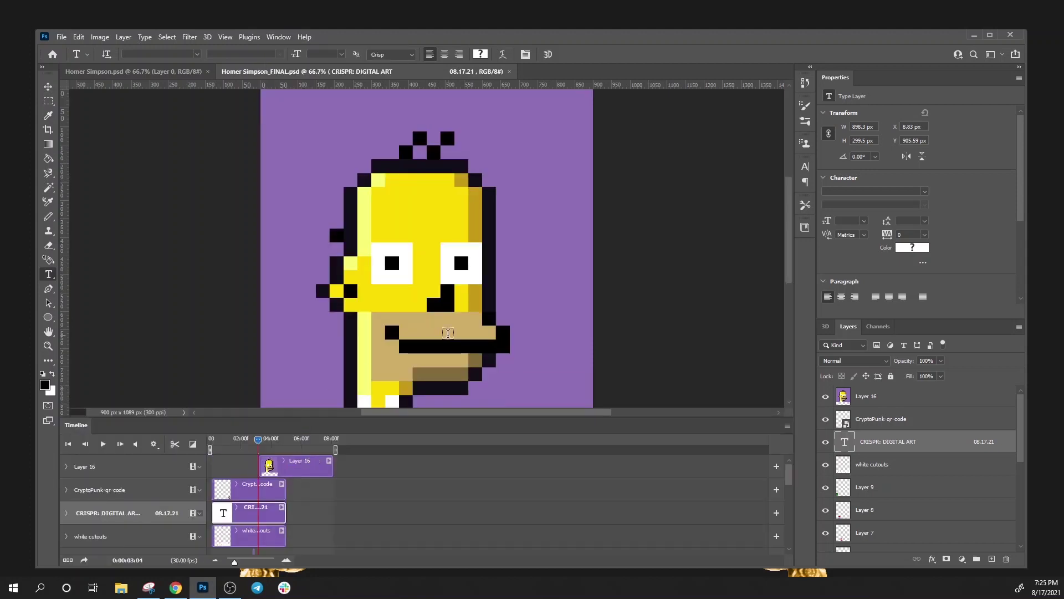
pyautogui.scroll(-5, 650, 320)
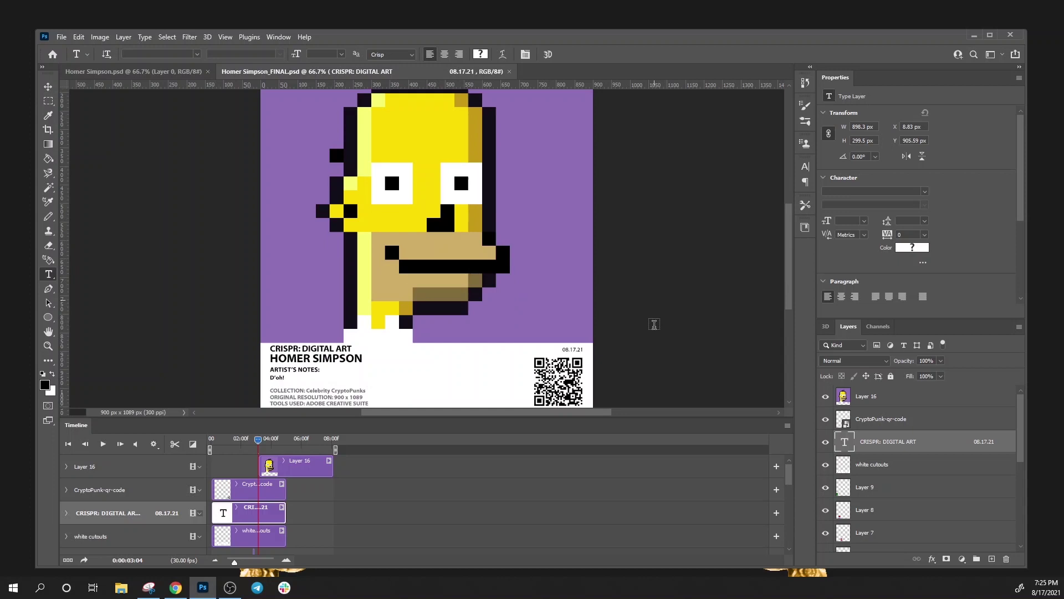
pyautogui.scroll(-1, 659, 330)
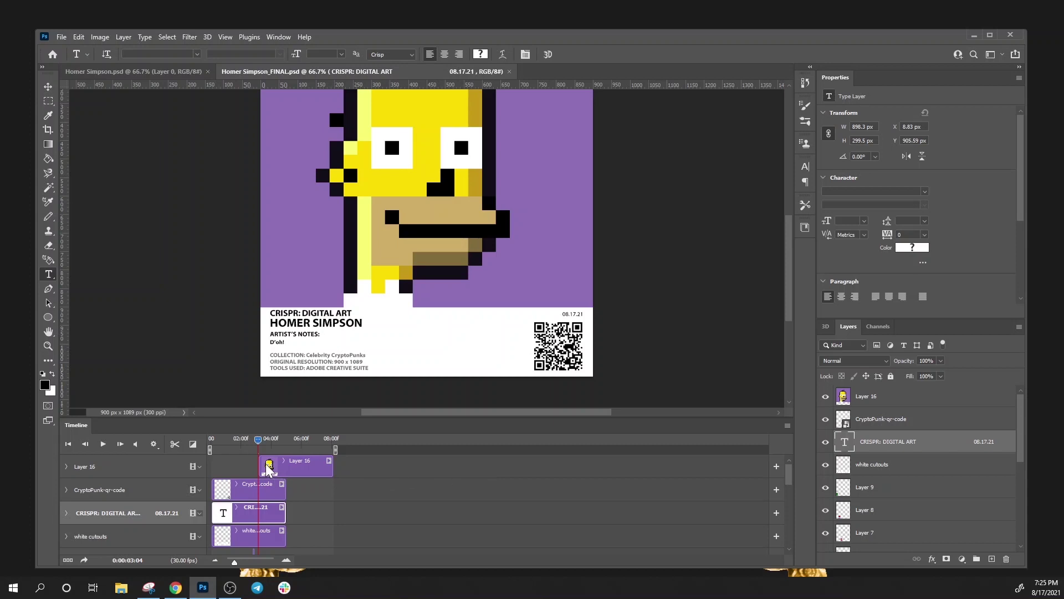
pyautogui.moveTo(266, 468); pyautogui.dragTo(216, 463)
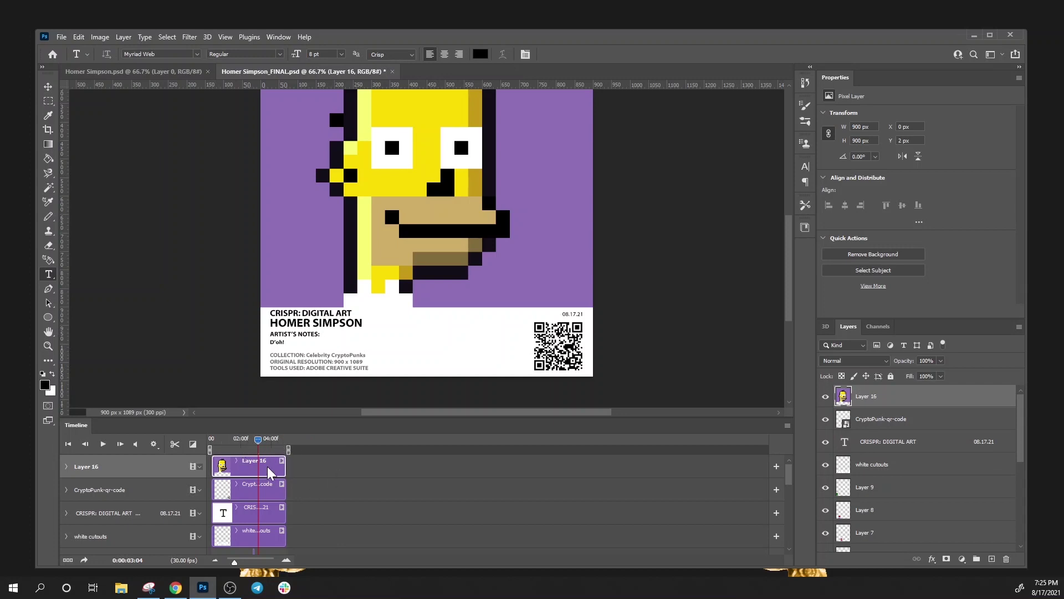
# Zoom the timeline in to inspect the individual frame layers
pyautogui.moveTo(235, 561); pyautogui.dragTo(245, 561)
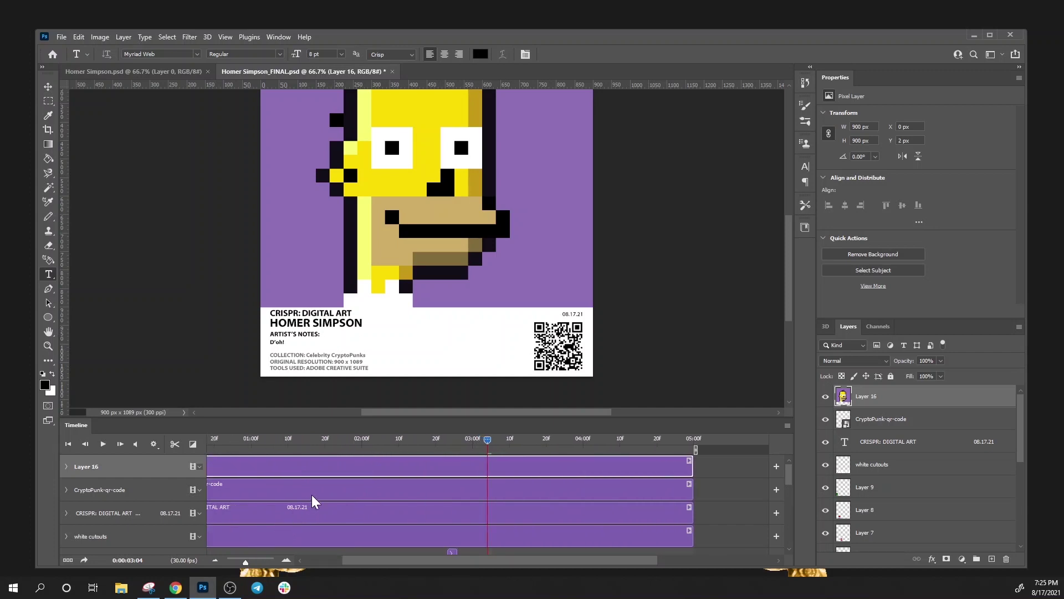
pyautogui.moveTo(358, 560); pyautogui.dragTo(305, 563)
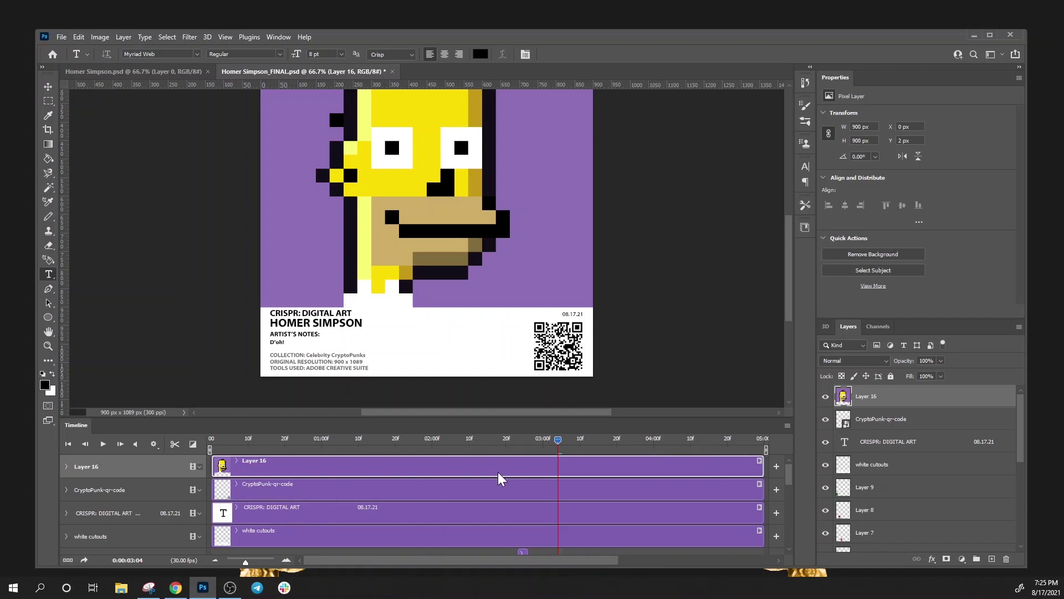
pyautogui.scroll(-1, 498, 471)
pyautogui.scroll(-7, 294, 508)
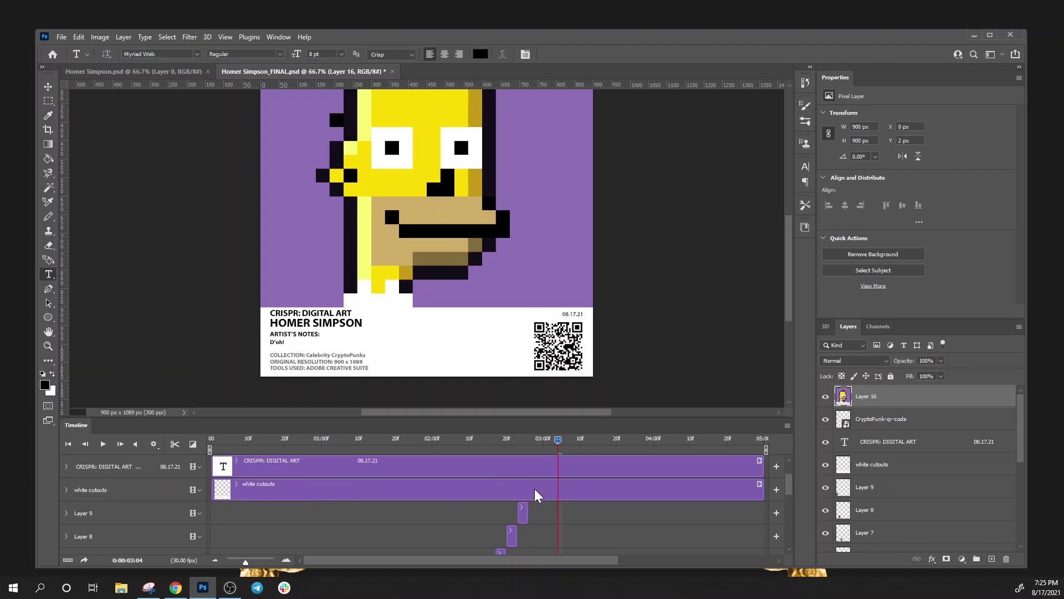
pyautogui.scroll(-4, 470, 523)
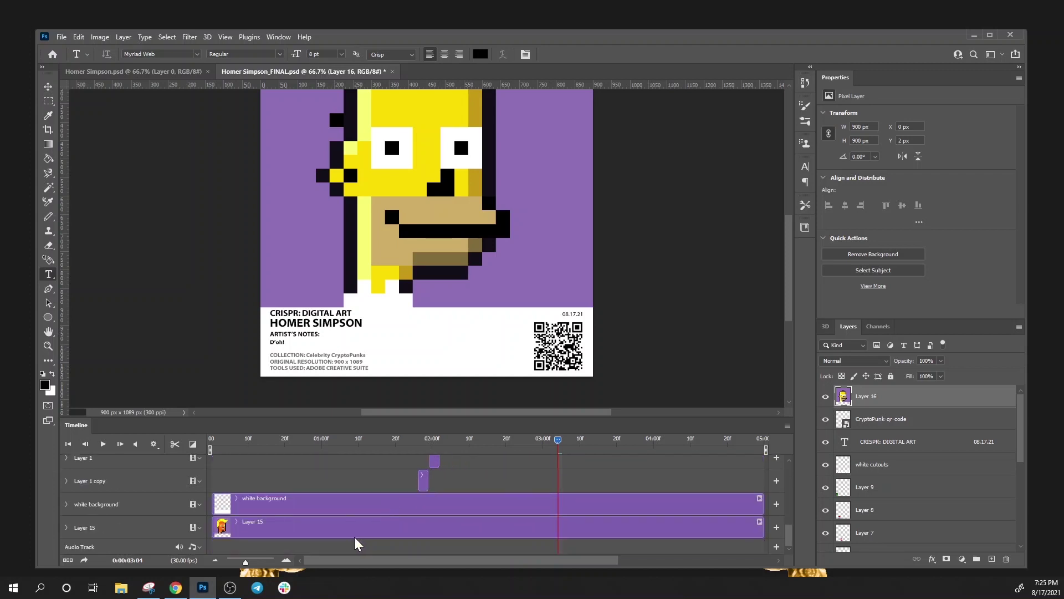
pyautogui.scroll(12, 427, 510)
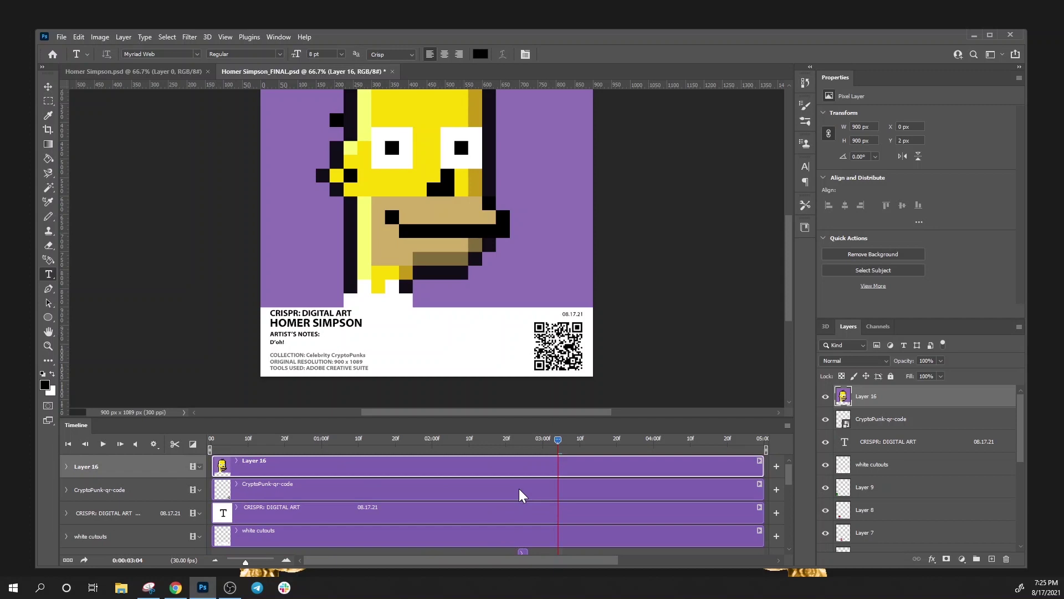
pyautogui.scroll(-5, 560, 489)
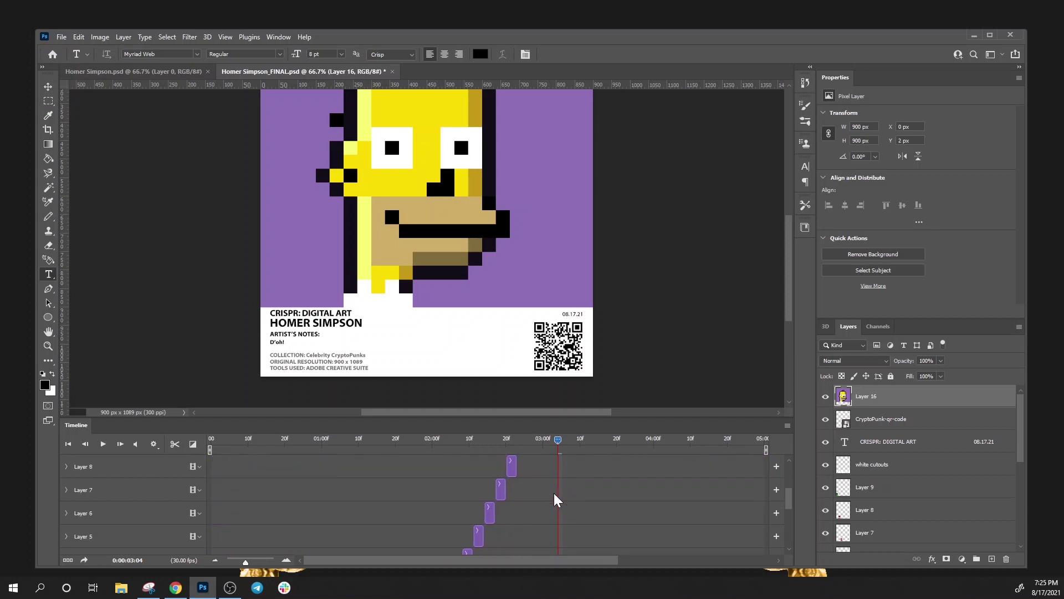
# Play the animation from frame one, stop it, and rewind to the first frame
pyautogui.click(69, 445)
pyautogui.click(102, 445)
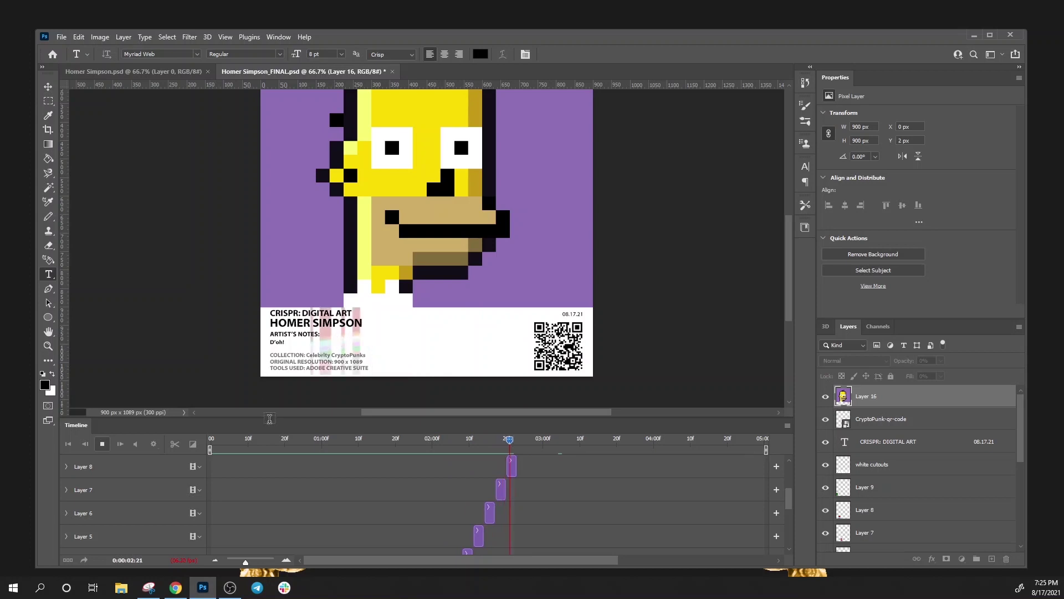
pyautogui.click(104, 444)
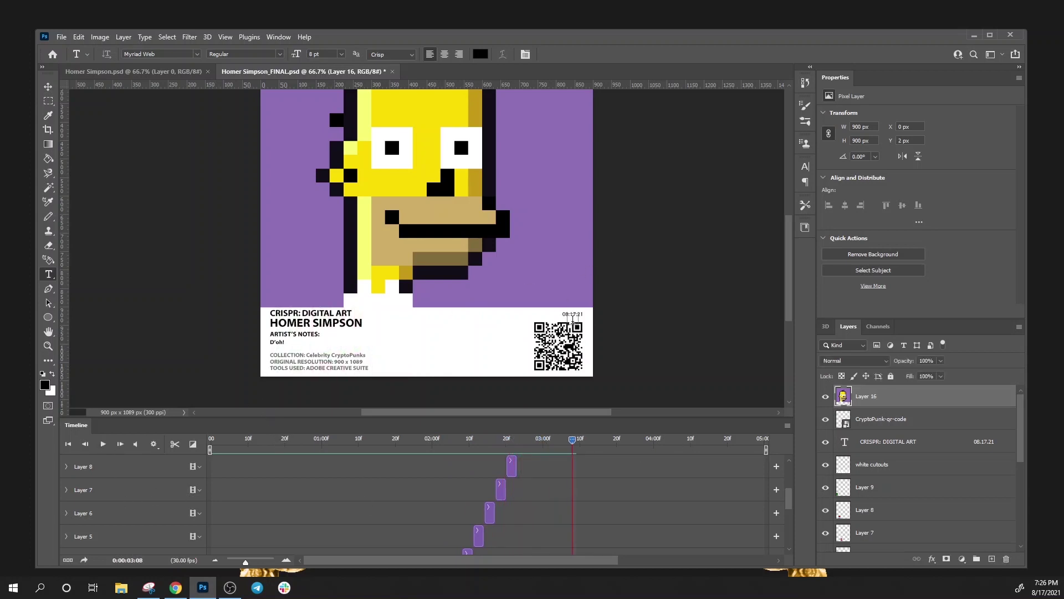
pyautogui.scroll(5, 604, 538)
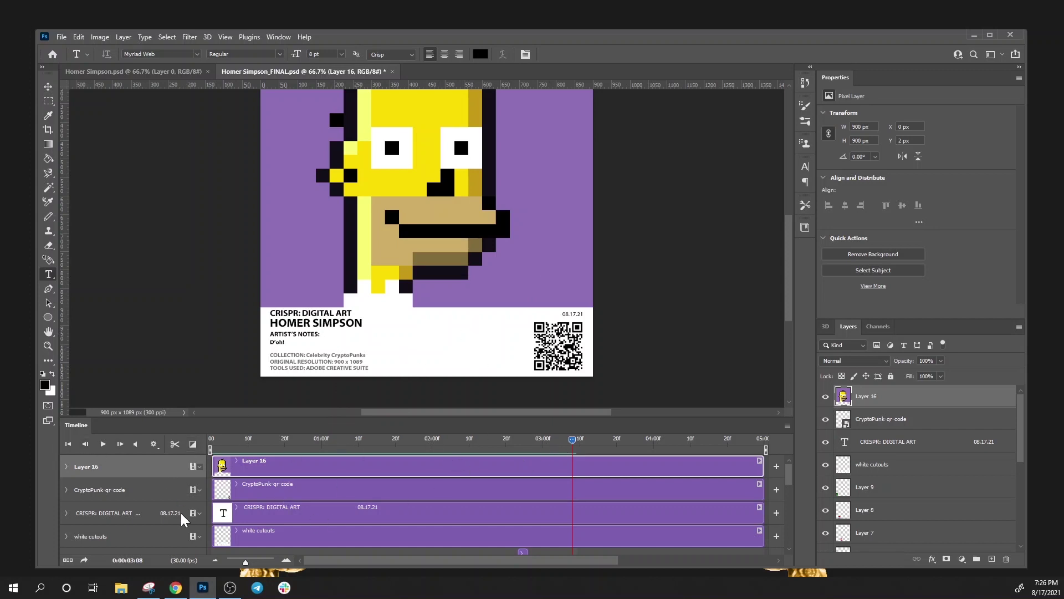
pyautogui.click(68, 444)
# Hide the Timeline panel, save the poster again, and bring up File > Export
pyautogui.click(276, 37)
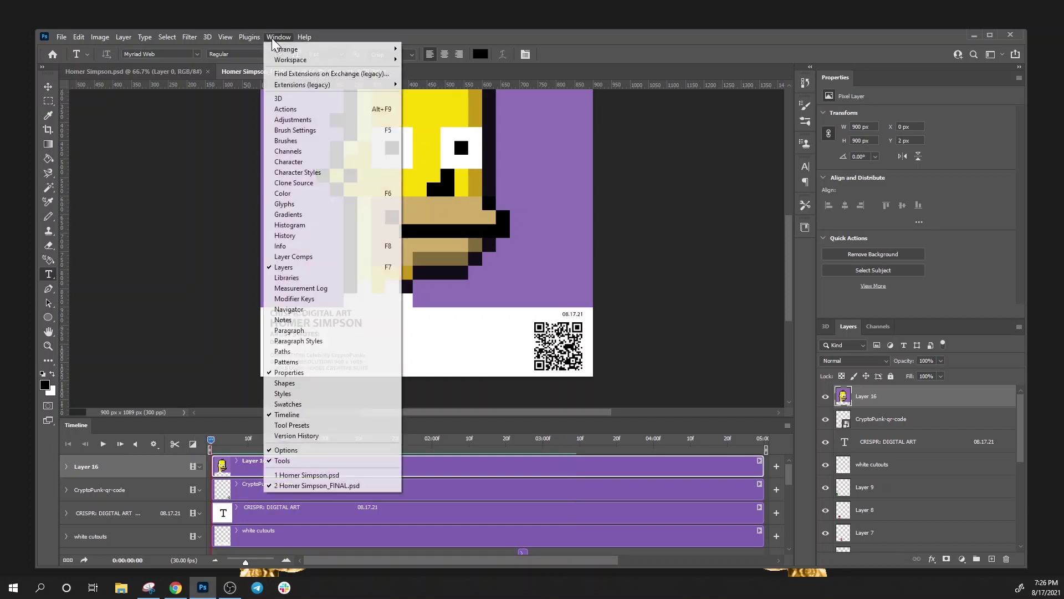
pyautogui.click(304, 417)
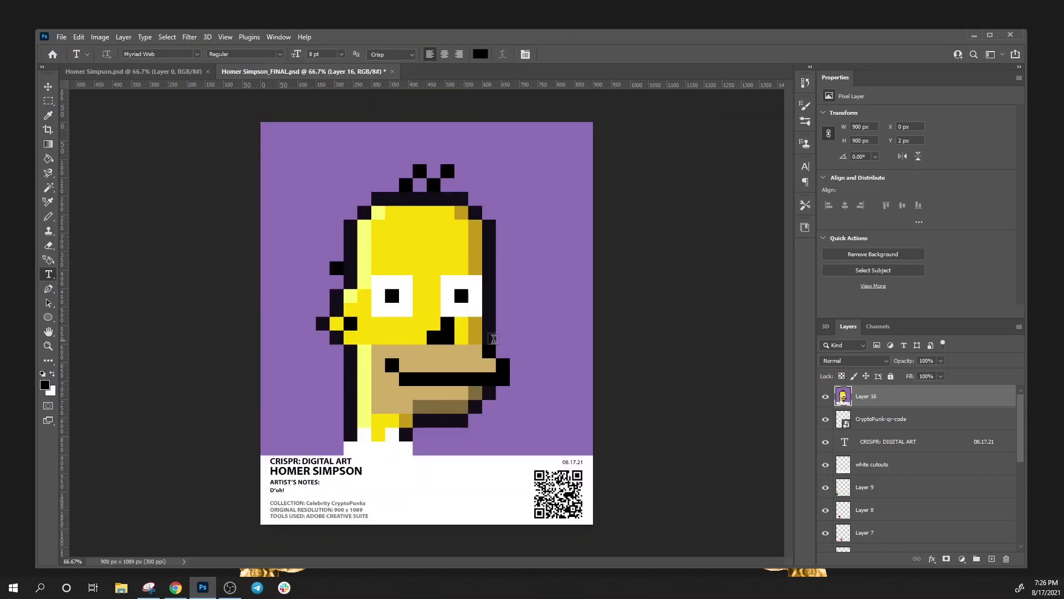
pyautogui.click(62, 37)
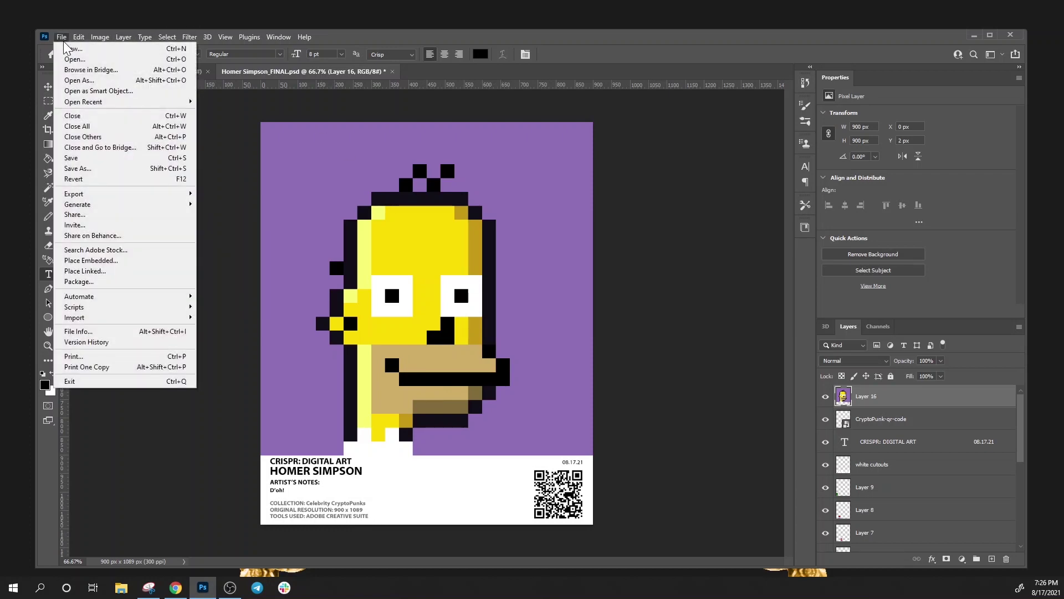
pyautogui.click(73, 158)
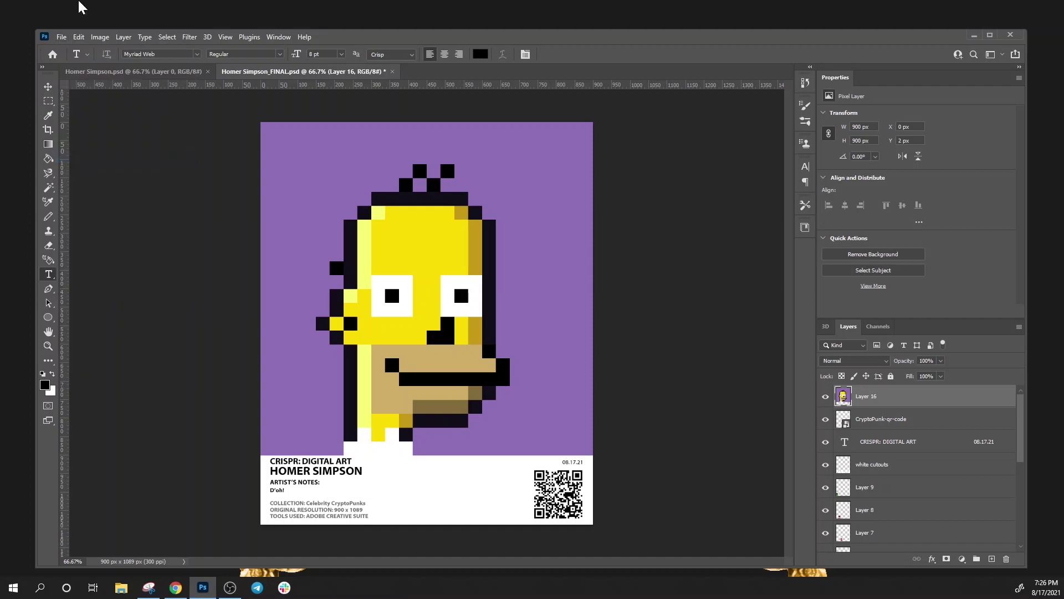
pyautogui.click(62, 37)
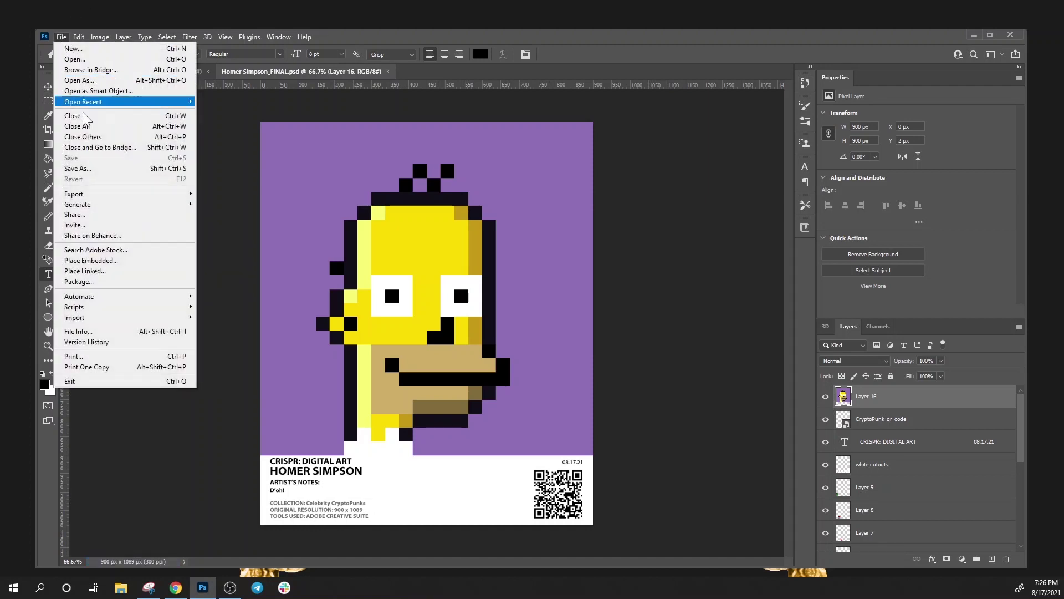
pyautogui.moveTo(102, 195)
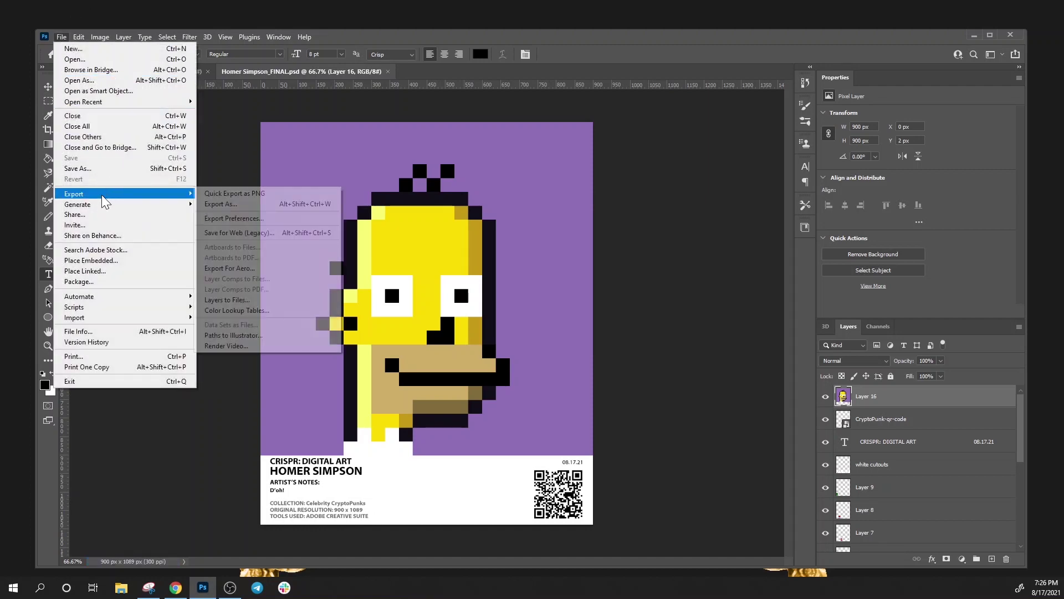
# Export the animated poster via Save for Web as Homer-Simpson_FINAL.gif to the Desktop, Custom settings, Images Only
pyautogui.click(259, 235)
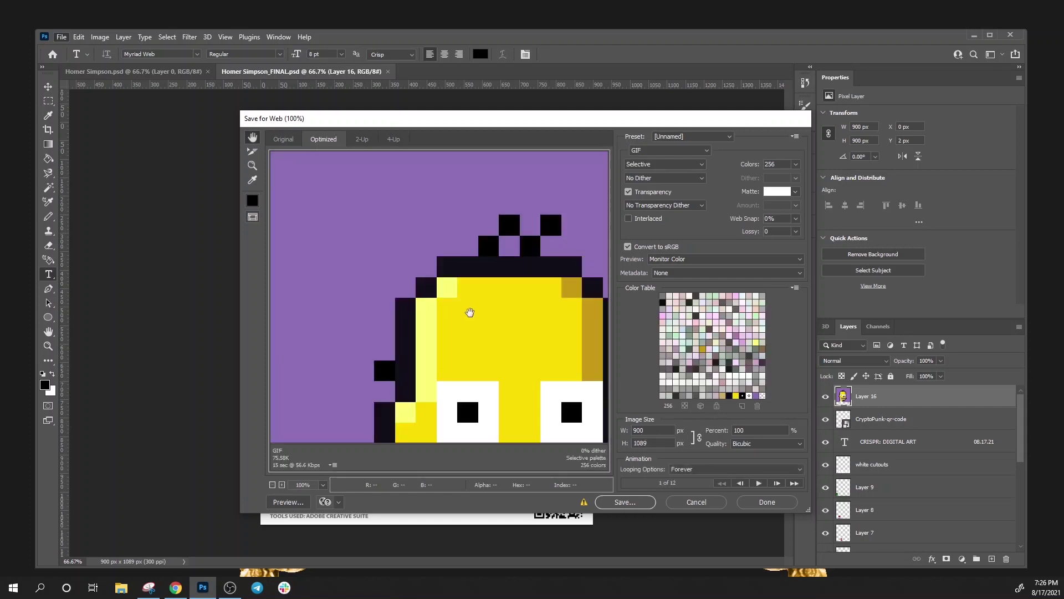
pyautogui.click(283, 143)
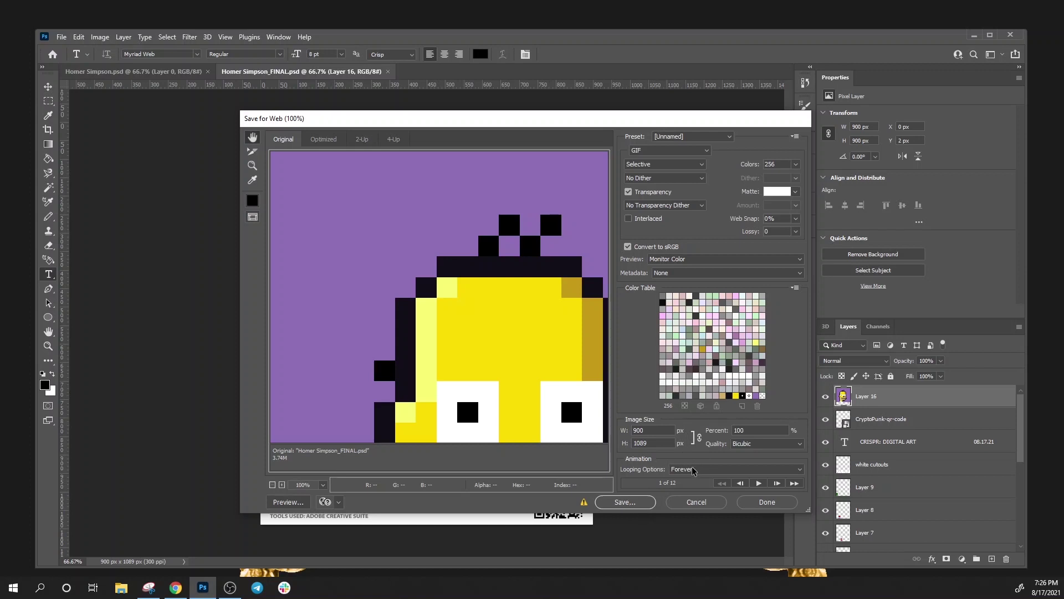
pyautogui.click(622, 504)
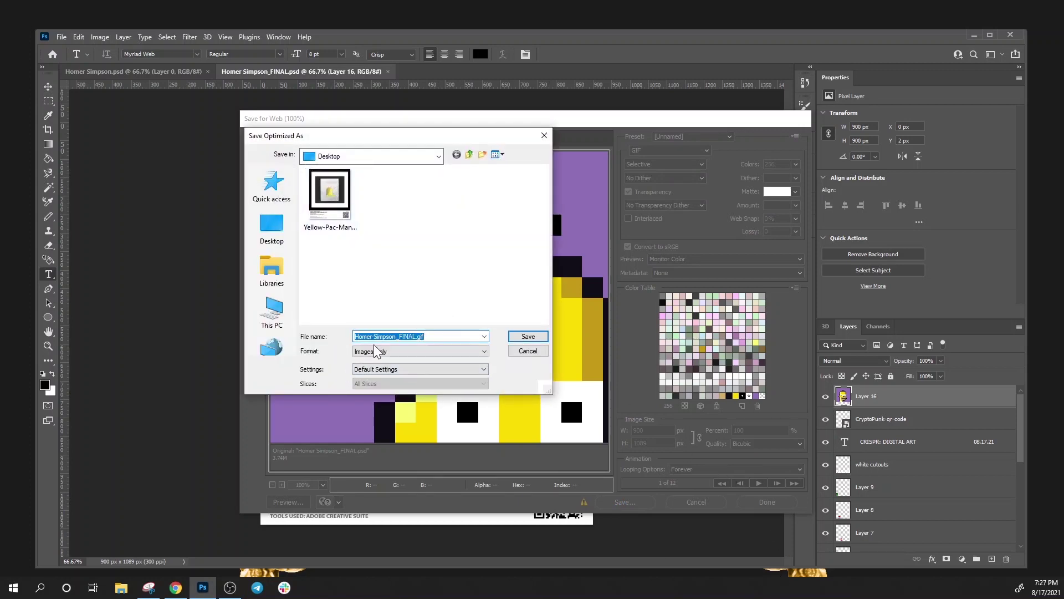
pyautogui.click(395, 370)
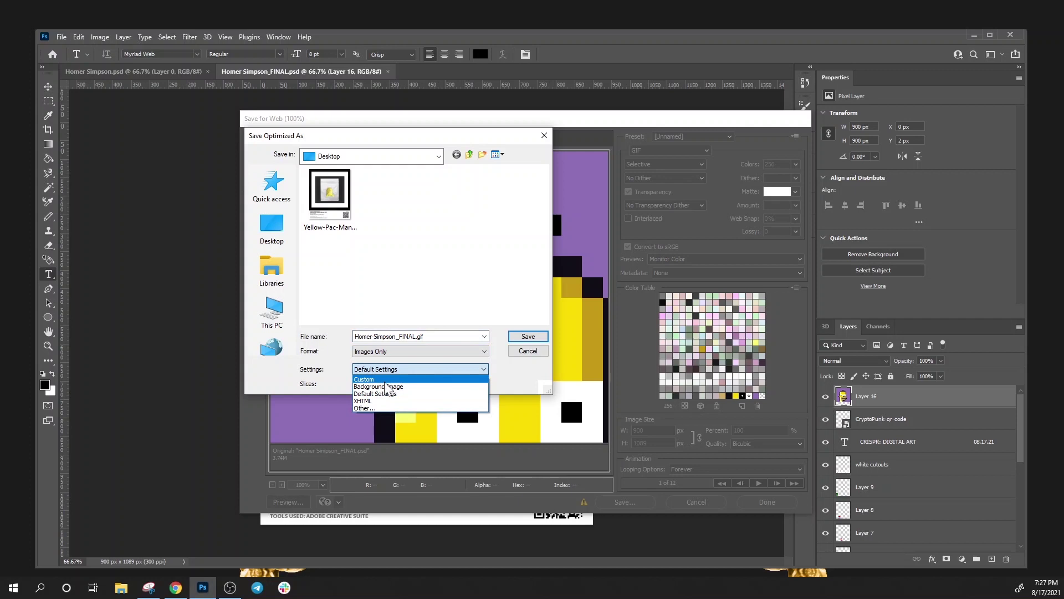
pyautogui.click(387, 379)
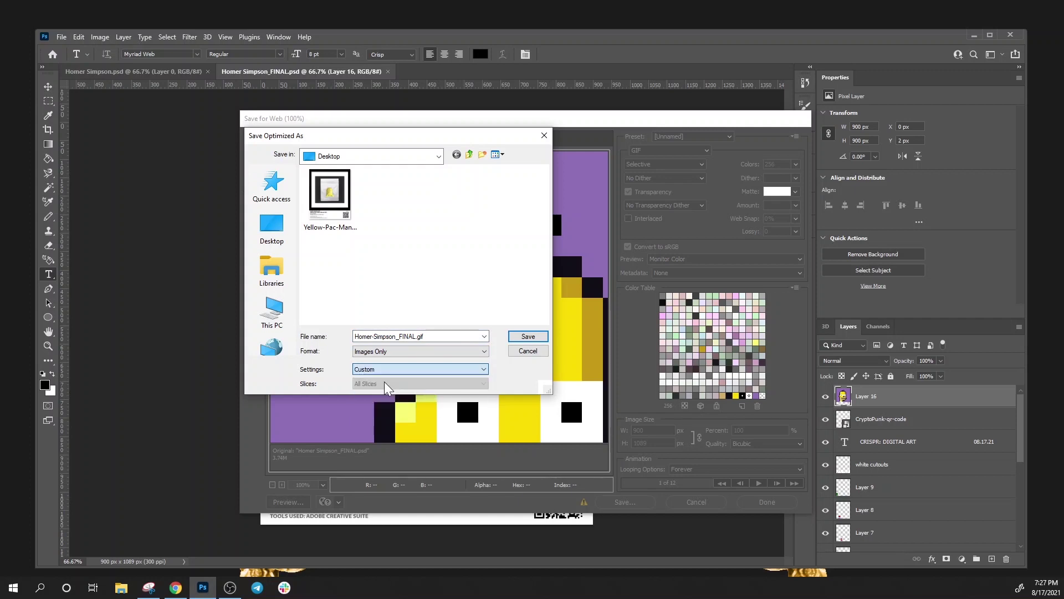
pyautogui.click(542, 350)
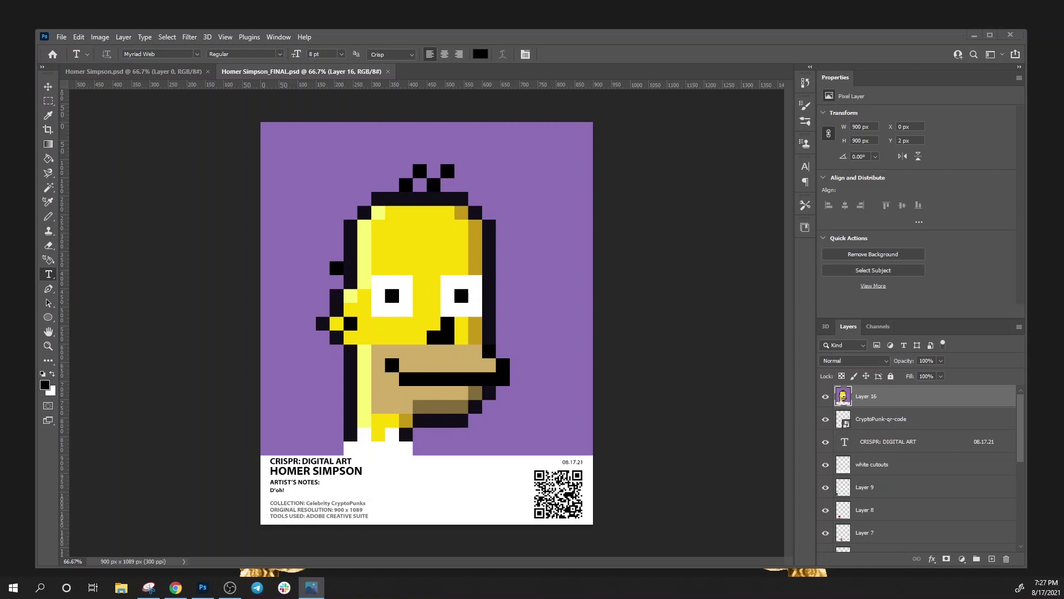
# Move the Photos preview of Homer-Simpson_FINAL.gif over Photoshop, view it maximized, then restore it
pyautogui.moveTo(777, 445); pyautogui.dragTo(344, 160)
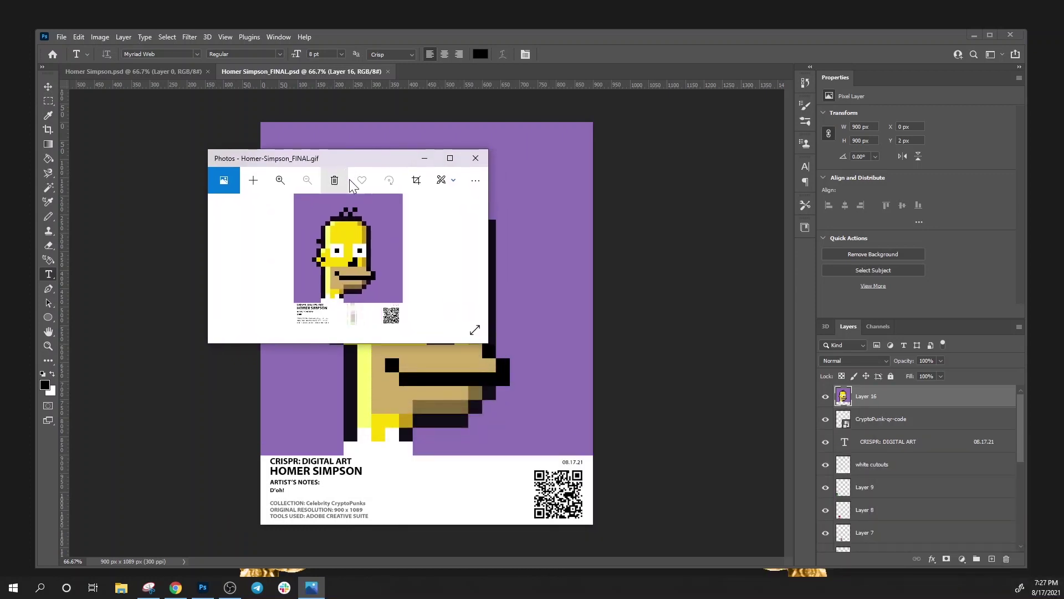
pyautogui.click(450, 158)
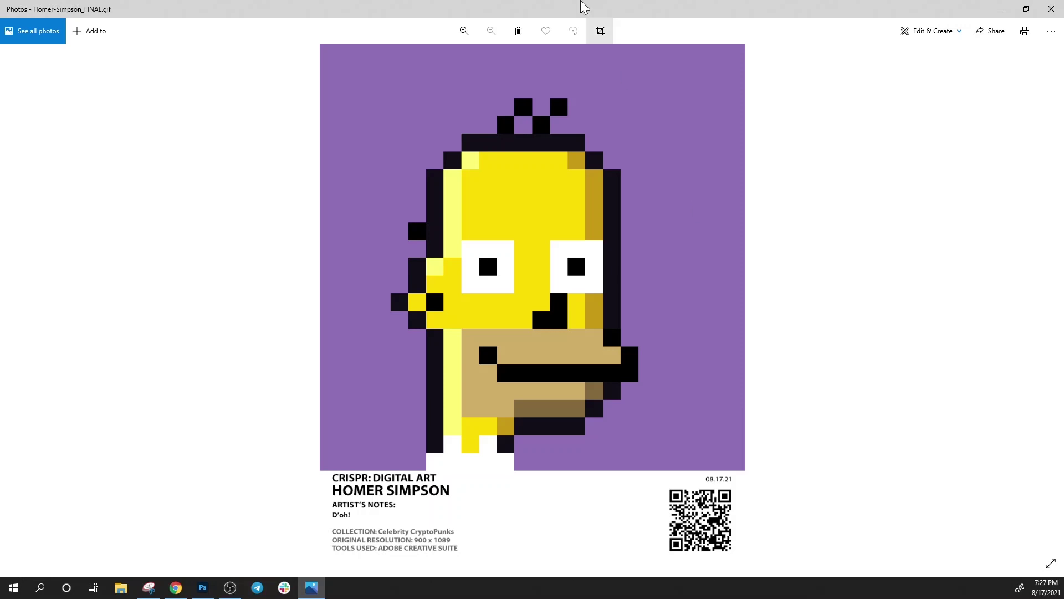
pyautogui.doubleClick(830, 16)
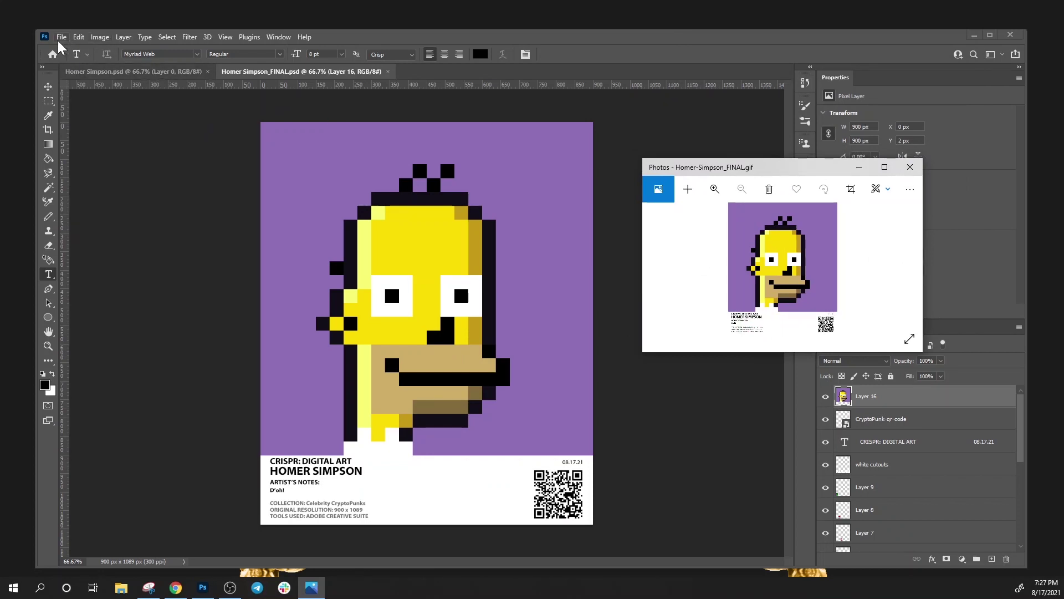
# Close the Homer Simpson.psd and Homer Simpson_FINAL.psd documents, then minimize Photoshop
pyautogui.click(135, 68)
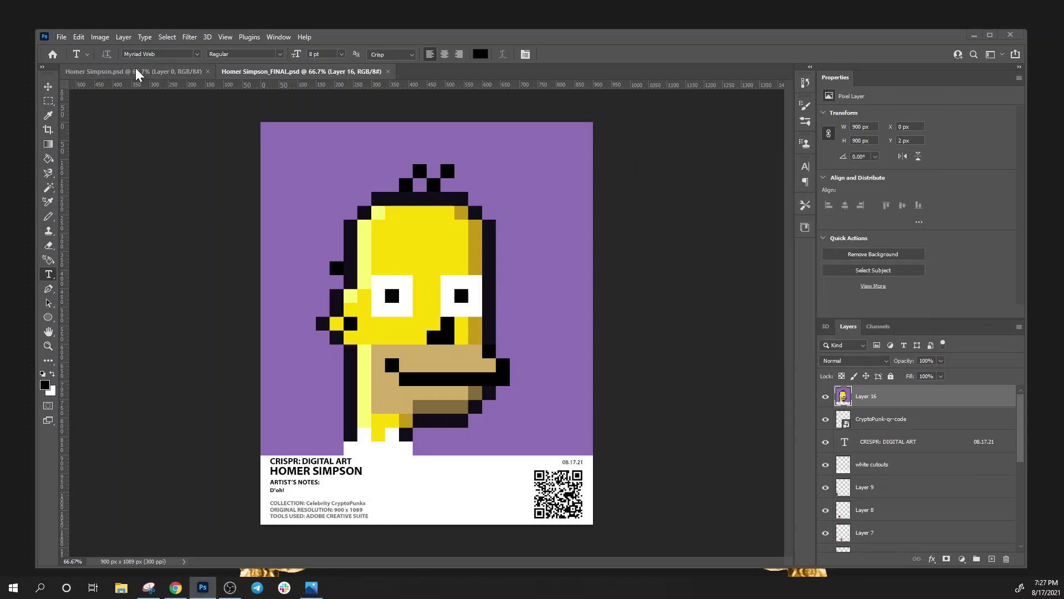
pyautogui.click(58, 36)
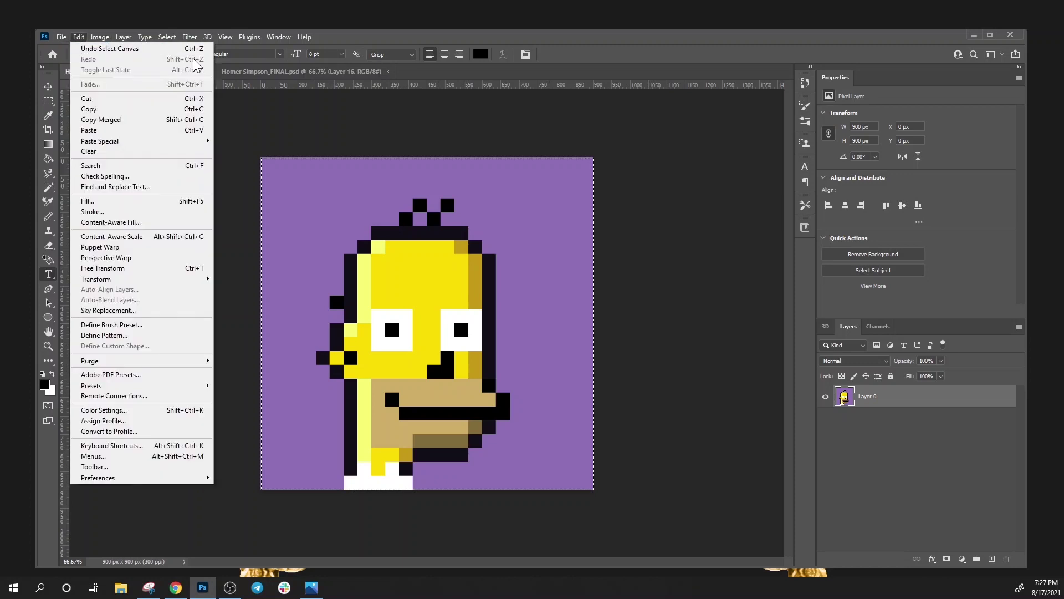
pyautogui.click(241, 127)
pyautogui.click(207, 72)
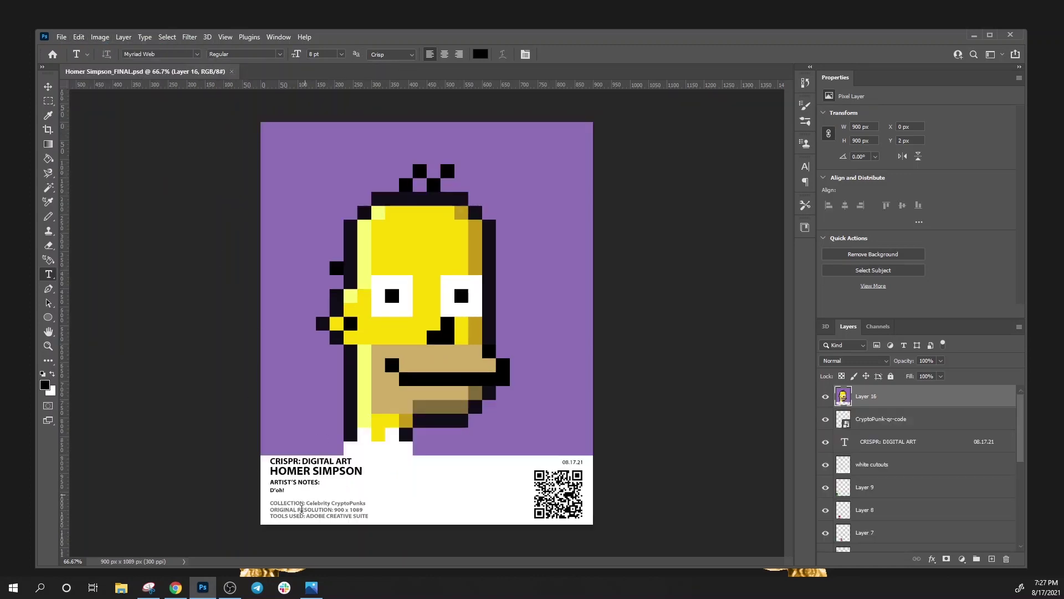
pyautogui.click(233, 71)
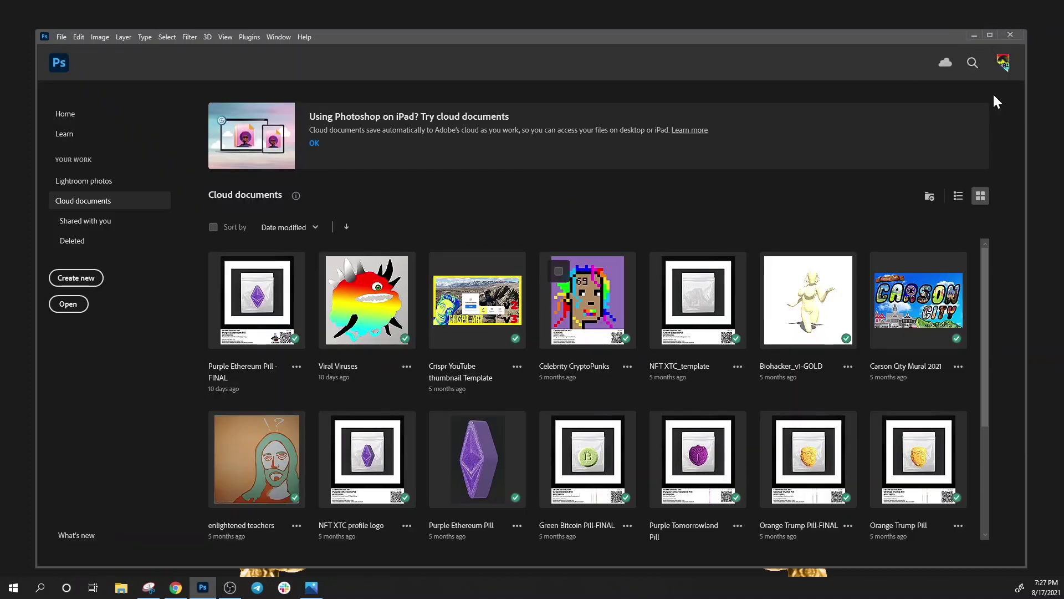
pyautogui.press('super+Down')
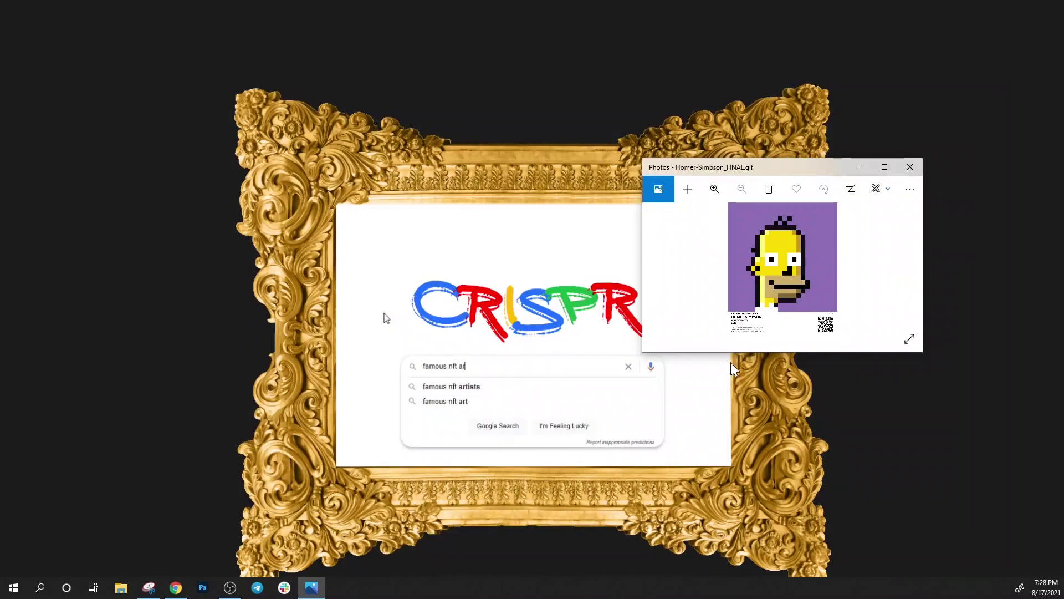
# Close Photos, bring Chrome forward enlarged to nearly full screen, and close the QRCode Monkey tab
pyautogui.click(911, 172)
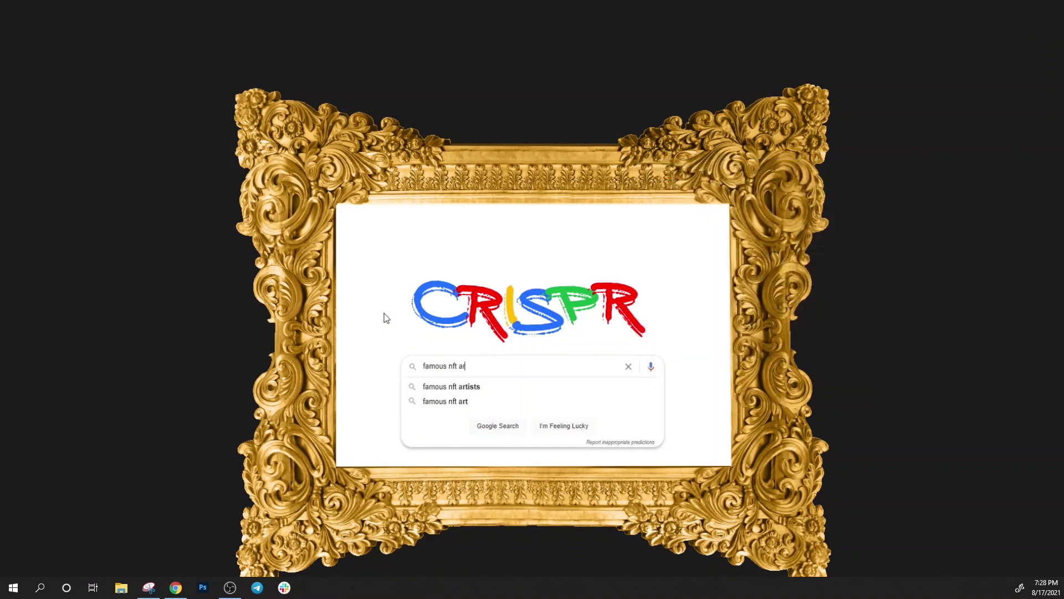
pyautogui.press('super+Tab')
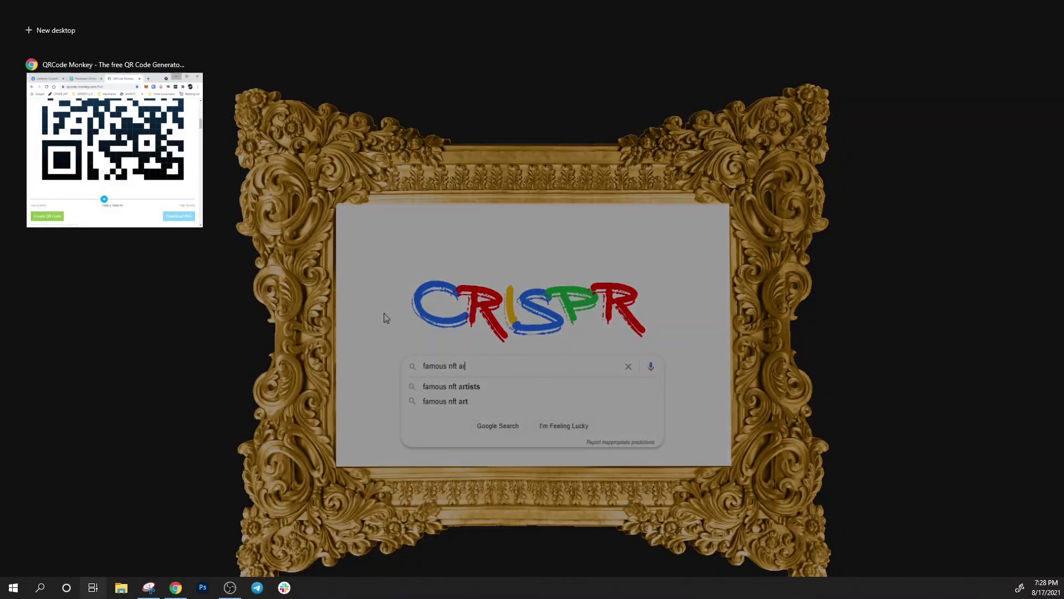
pyautogui.press('Escape')
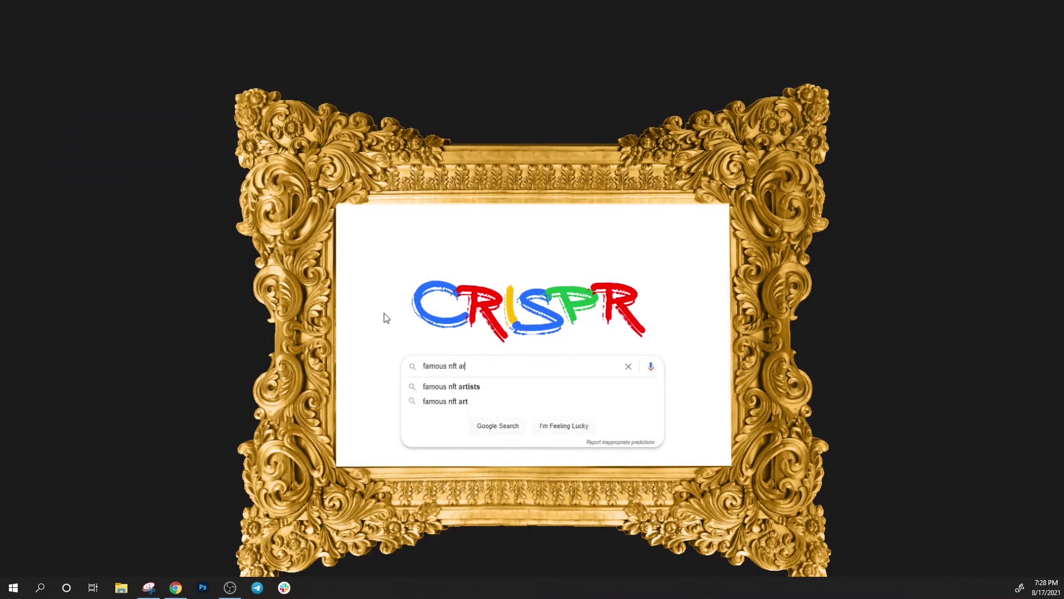
pyautogui.hotkey('alt', 'Tab')
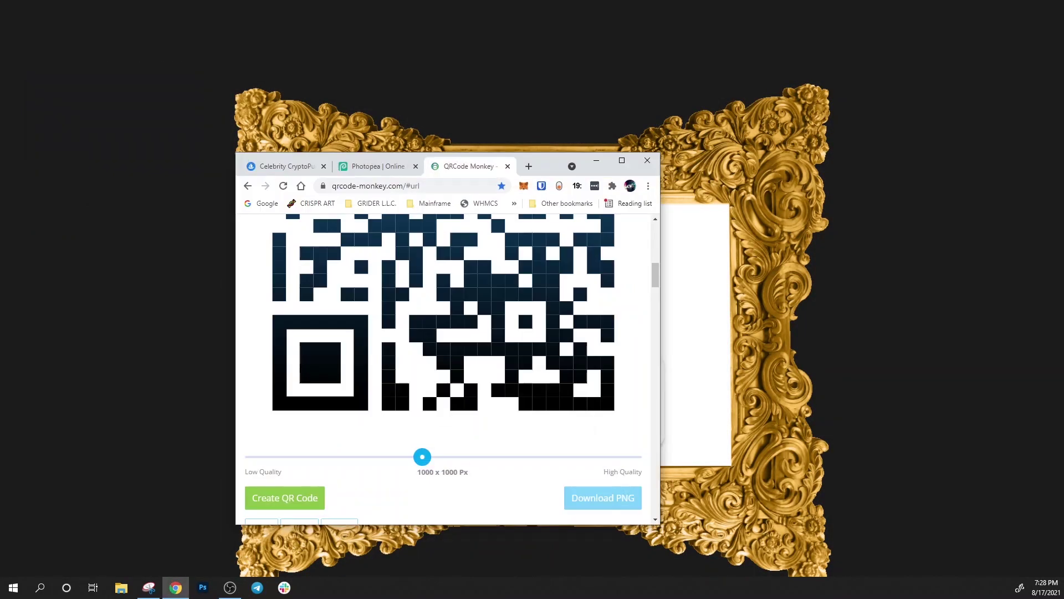
pyautogui.click(621, 162)
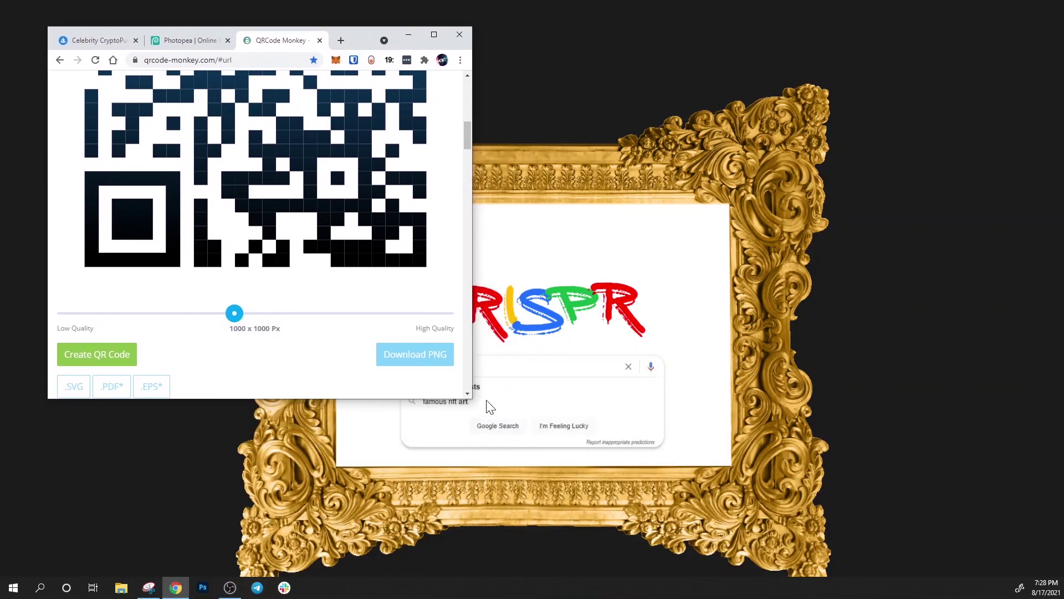
pyautogui.moveTo(471, 398); pyautogui.dragTo(1017, 570)
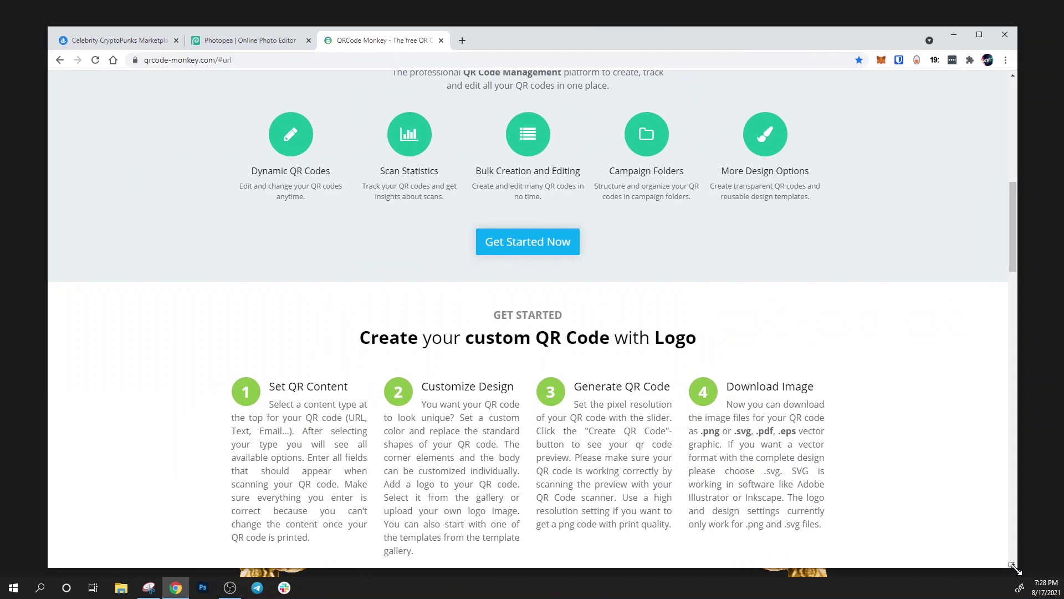
pyautogui.click(441, 41)
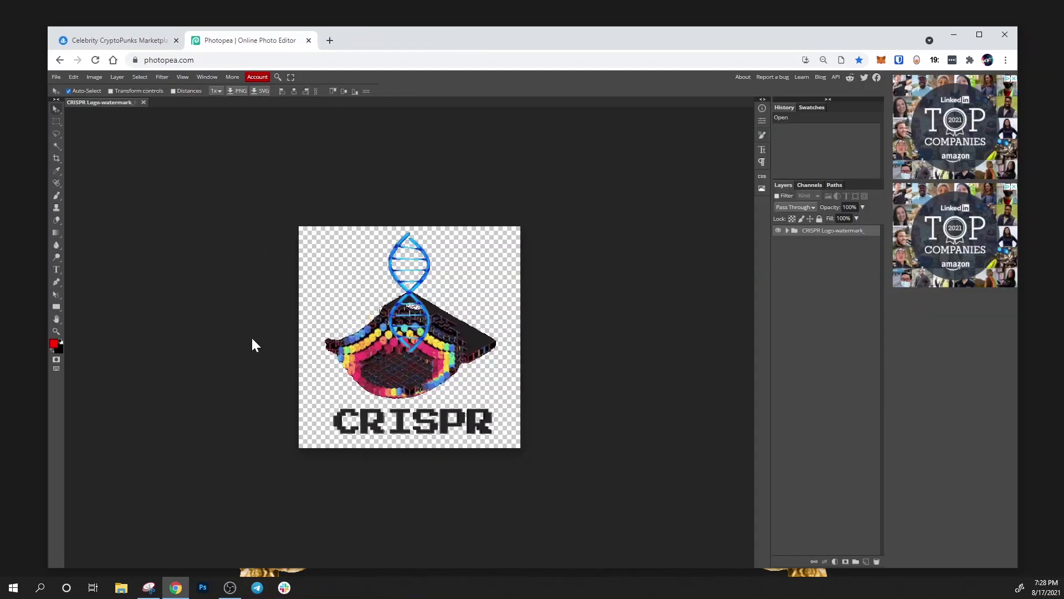
# Open Homer-Simpson_FINAL.psd in Photopea and collapse its Homer-Simpson_FINAL layer group
pyautogui.click(55, 76)
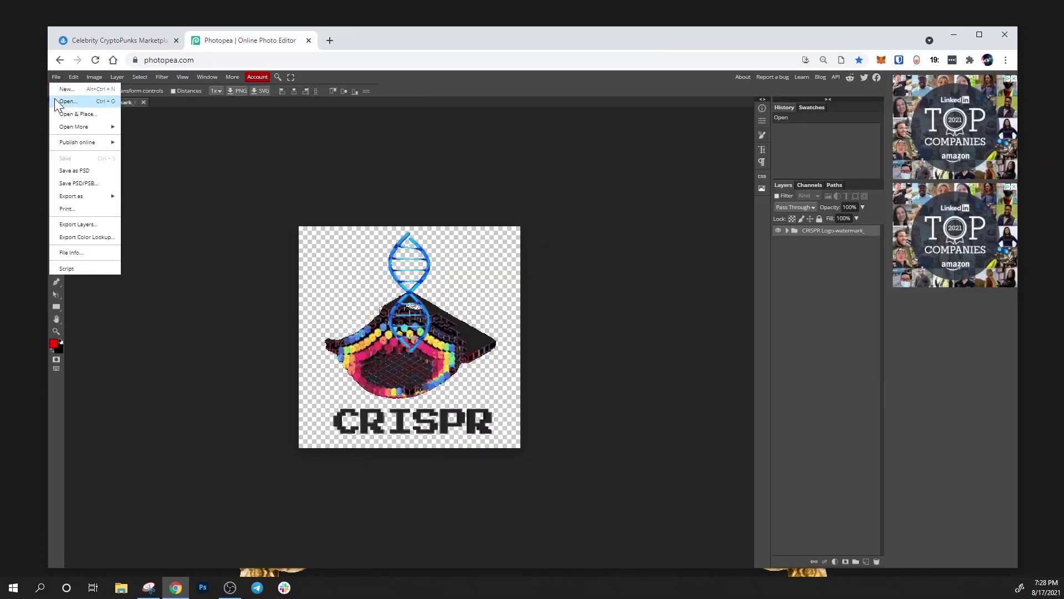
pyautogui.click(67, 102)
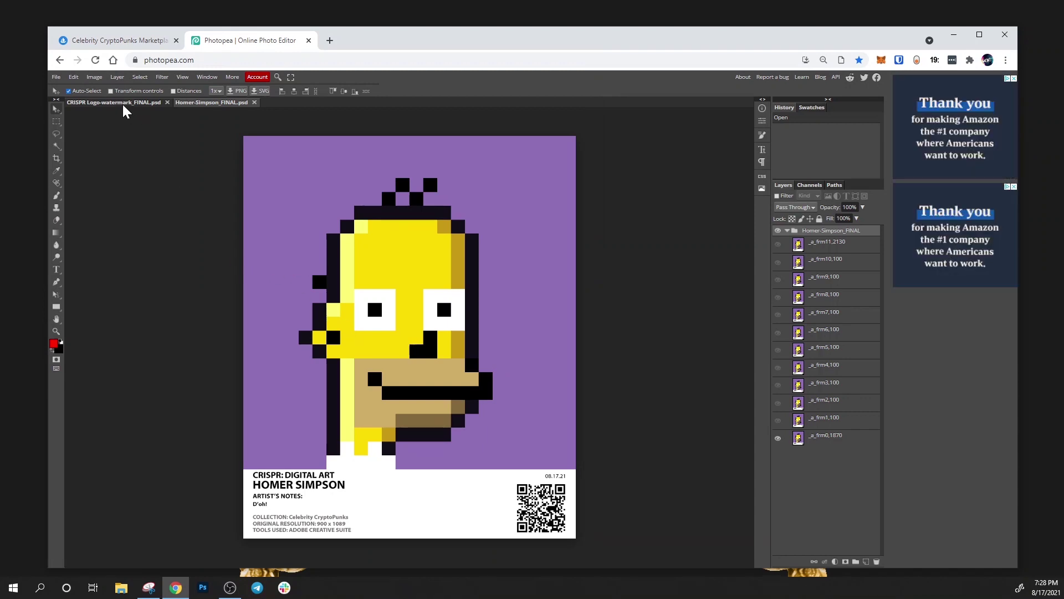
pyautogui.click(787, 231)
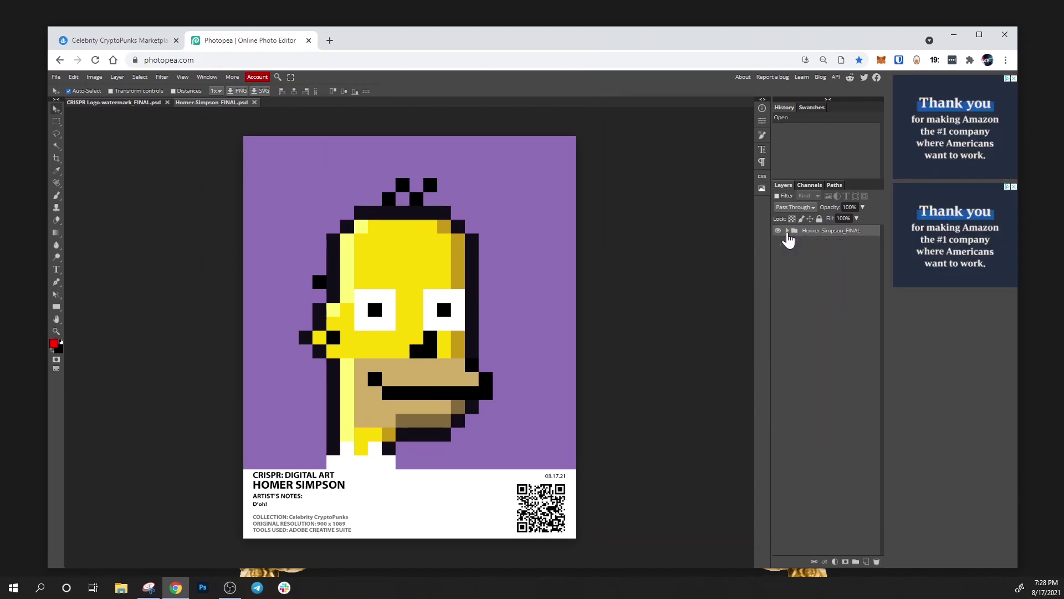
# Duplicate the CRISPR logo layer into Homer-Simpson_FINAL.psd and drag it to the bottom-right caption
pyautogui.click(135, 103)
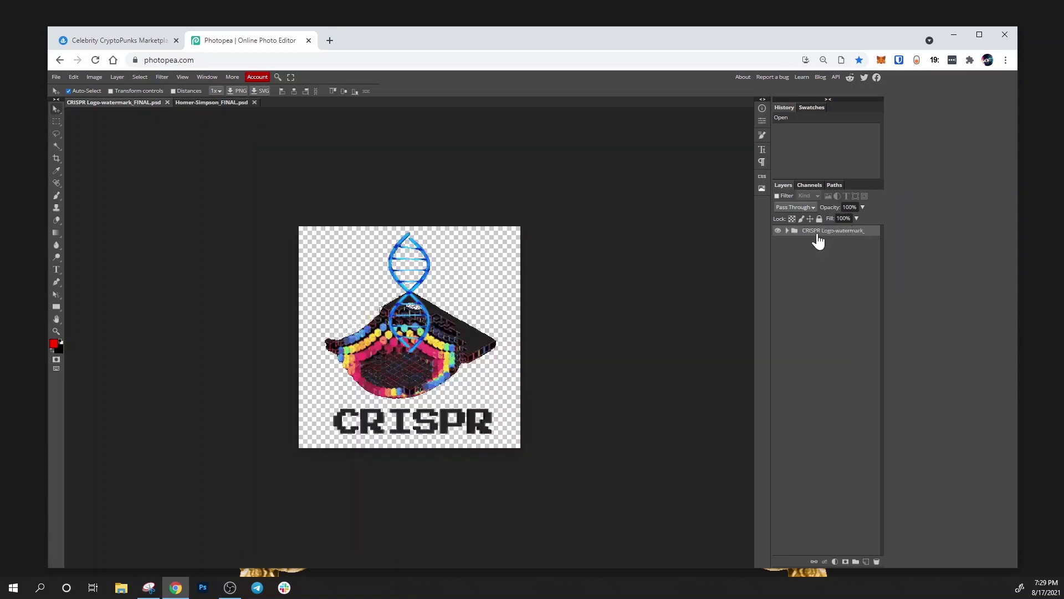
pyautogui.rightClick(819, 240)
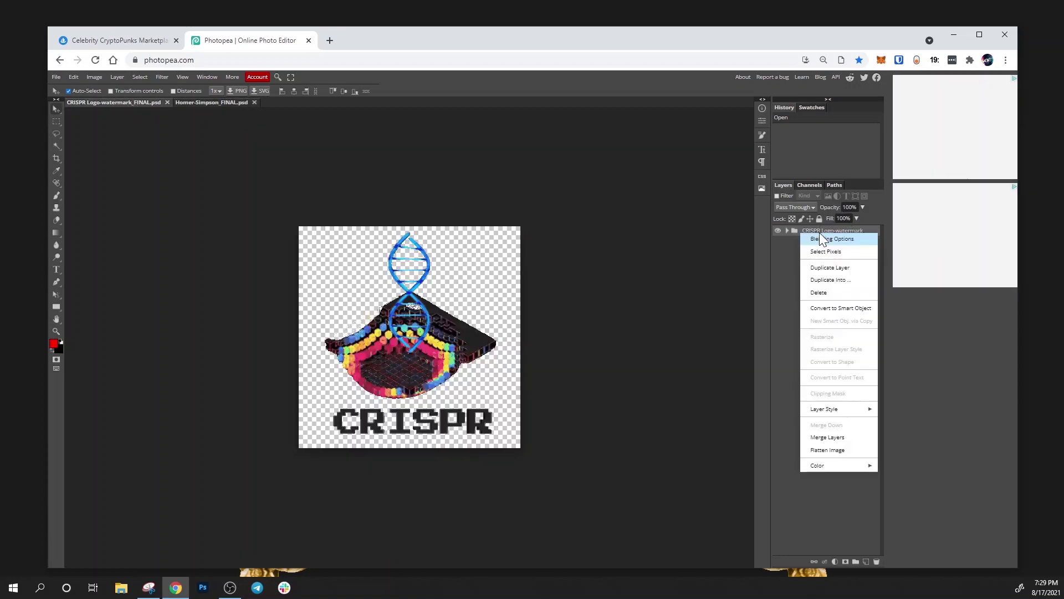
pyautogui.click(837, 280)
pyautogui.click(193, 158)
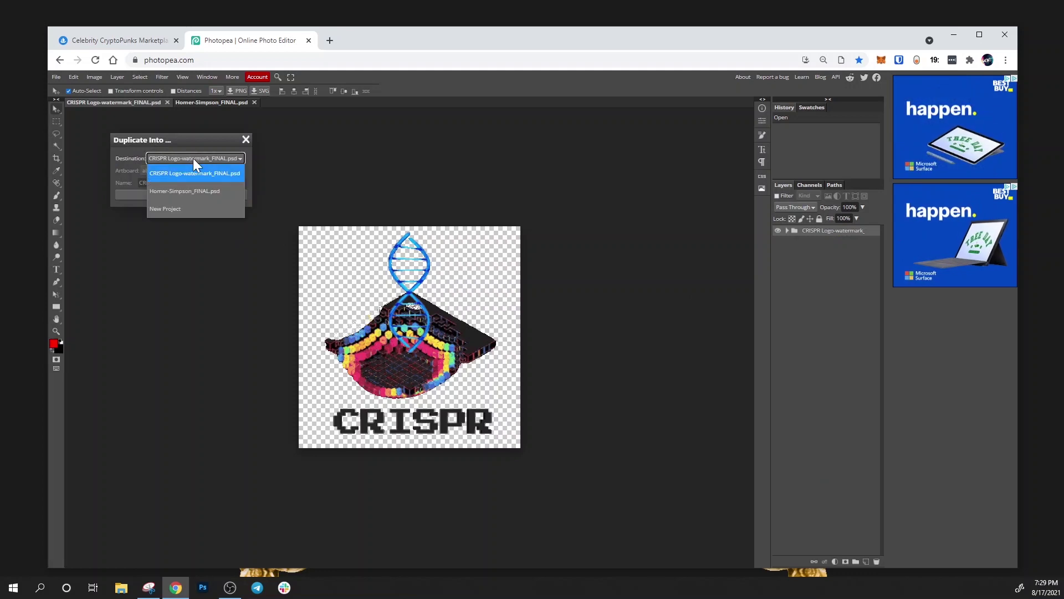
pyautogui.click(171, 194)
pyautogui.click(177, 195)
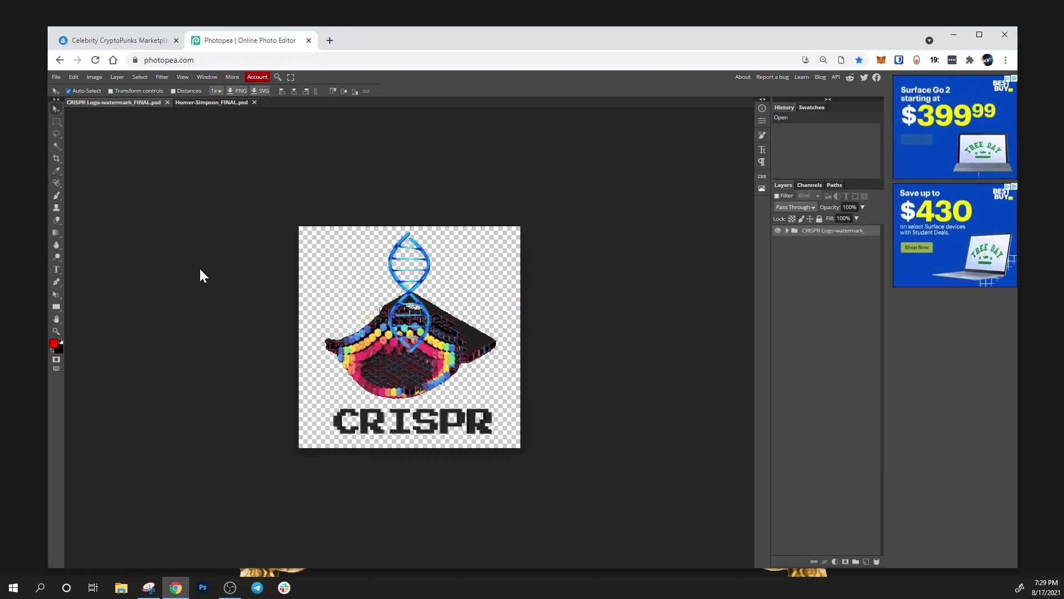
pyautogui.click(205, 102)
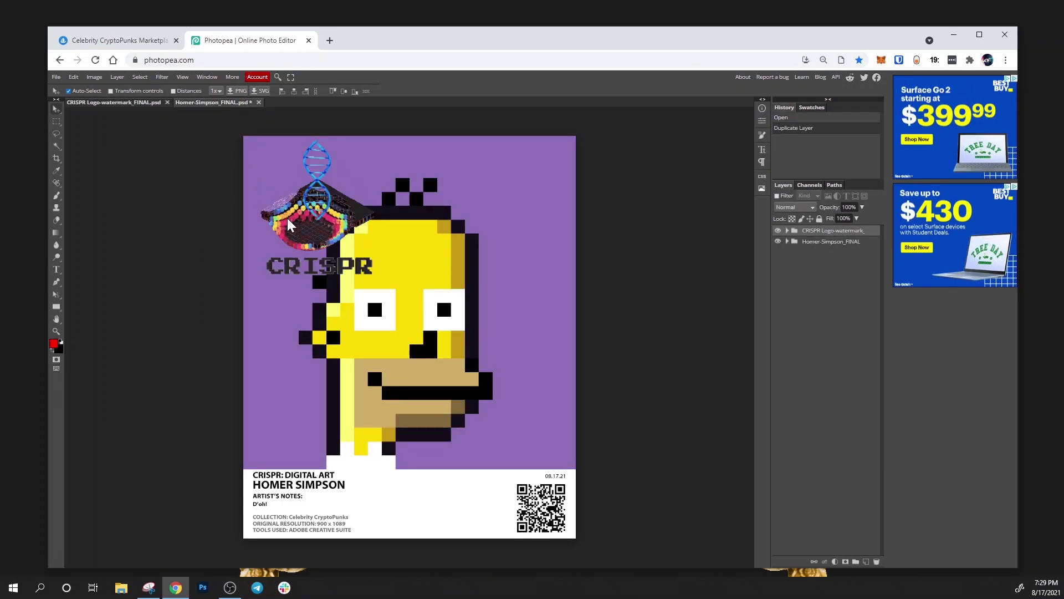
pyautogui.moveTo(288, 224); pyautogui.dragTo(432, 476)
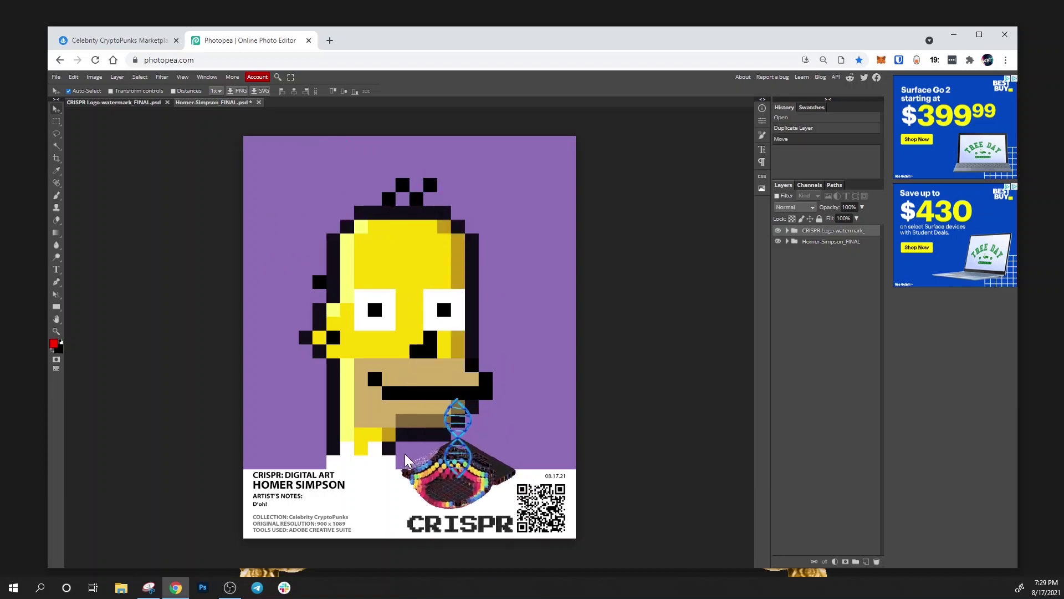
# Scale the CRISPR logo down with Free Transform so it fits beside the QR code
pyautogui.hotkey('ctrl', 'alt', 't')
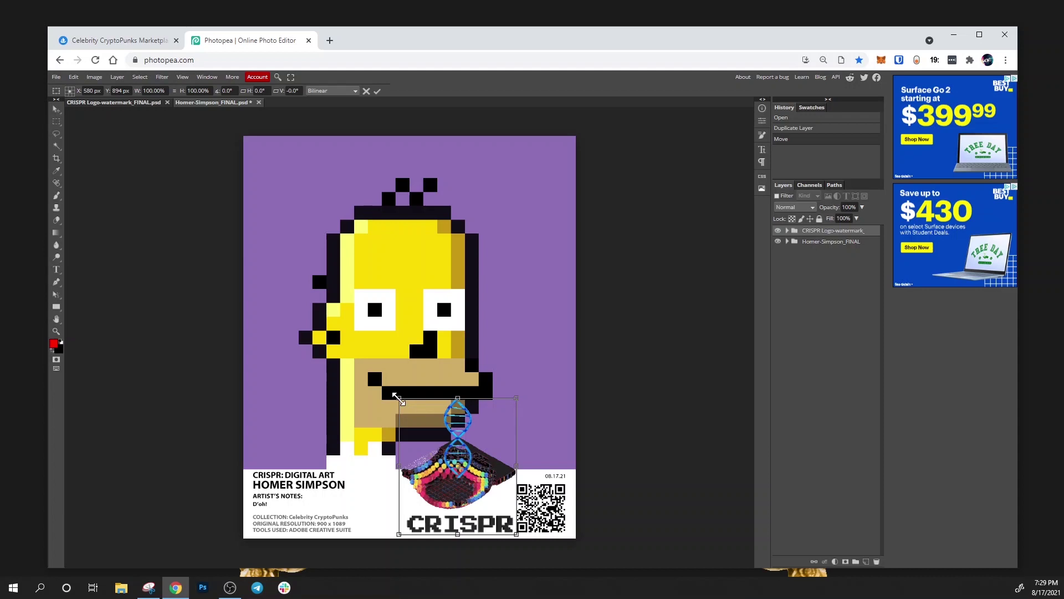
pyautogui.moveTo(396, 397); pyautogui.dragTo(493, 519)
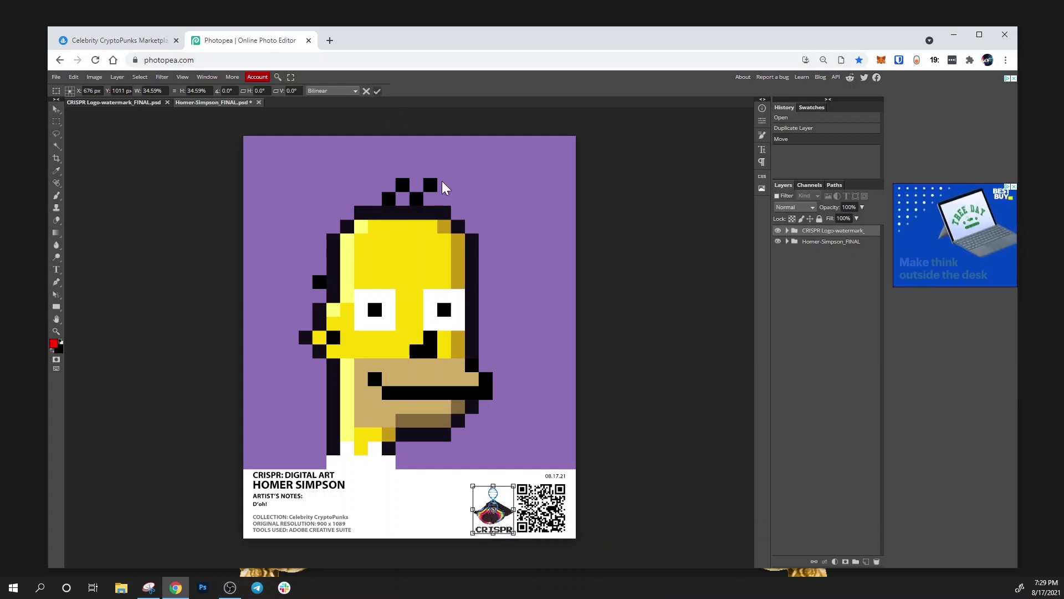
pyautogui.press('Return')
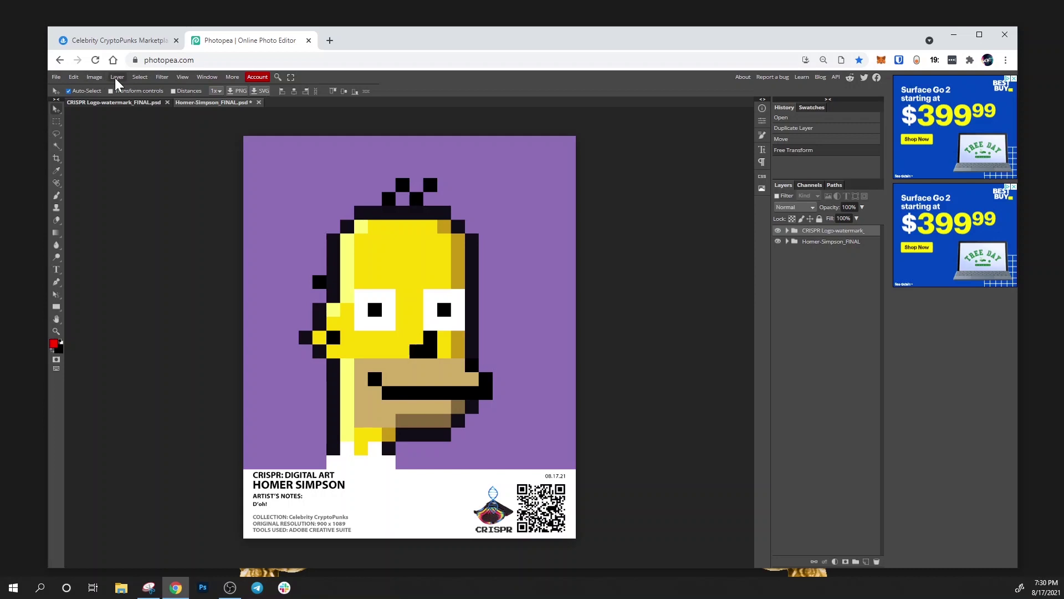
# Open Photopea's Layer menu
pyautogui.click(116, 78)
# Merge the layer groups and export the card as a full-size 900 × 1089 GIF download
pyautogui.moveTo(145, 303)
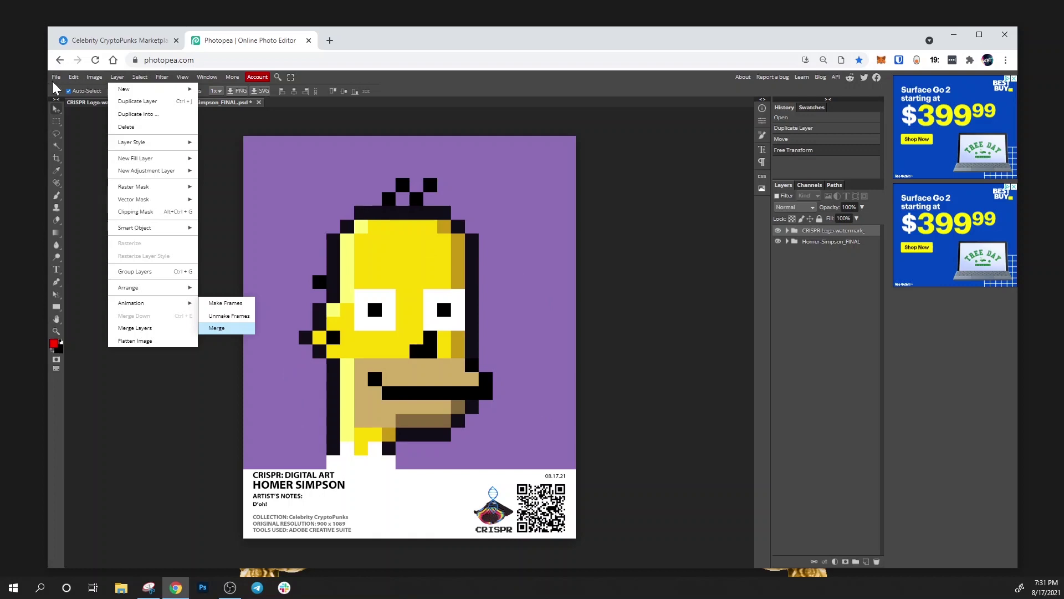
pyautogui.hotkey('ctrl', 'e')
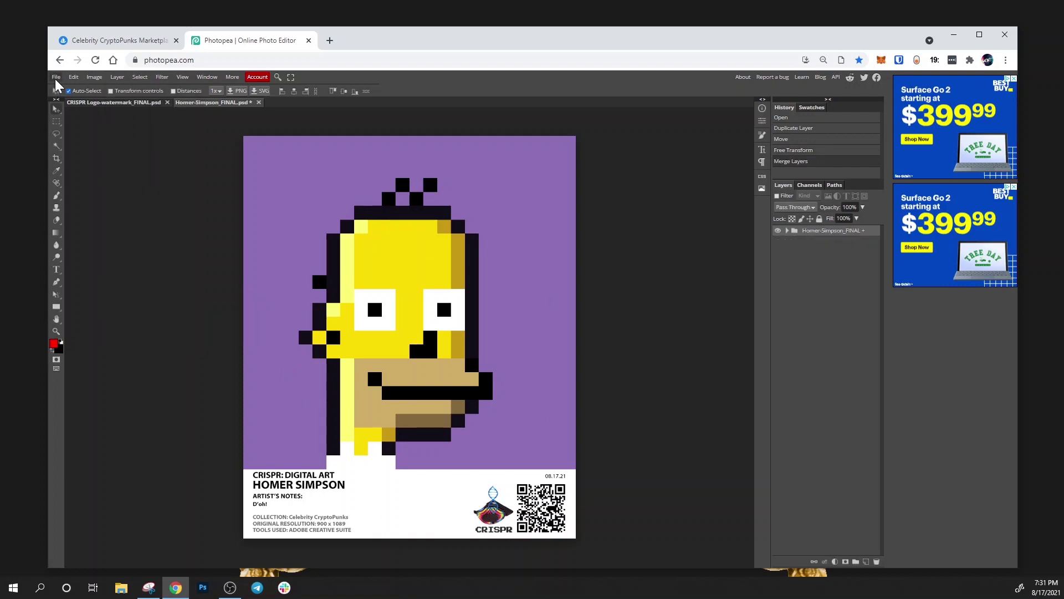
pyautogui.click(56, 78)
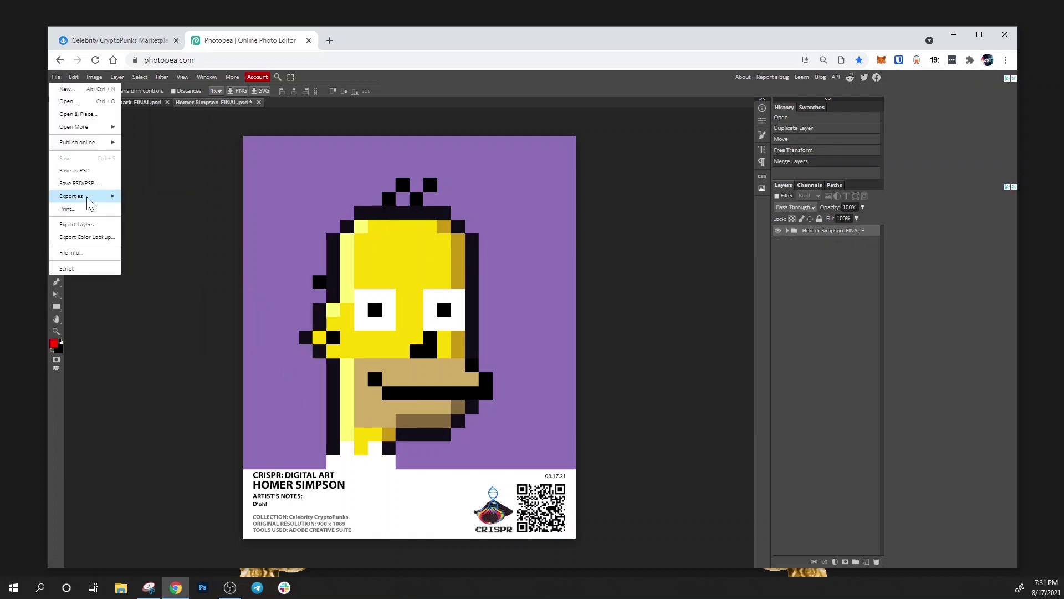
pyautogui.moveTo(90, 203)
pyautogui.click(152, 234)
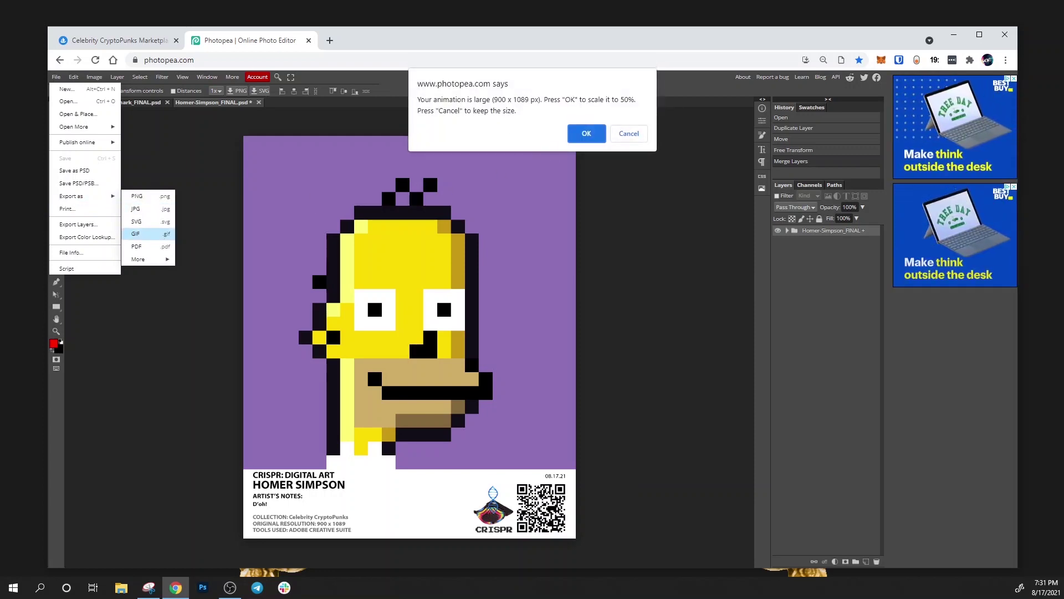
pyautogui.click(630, 135)
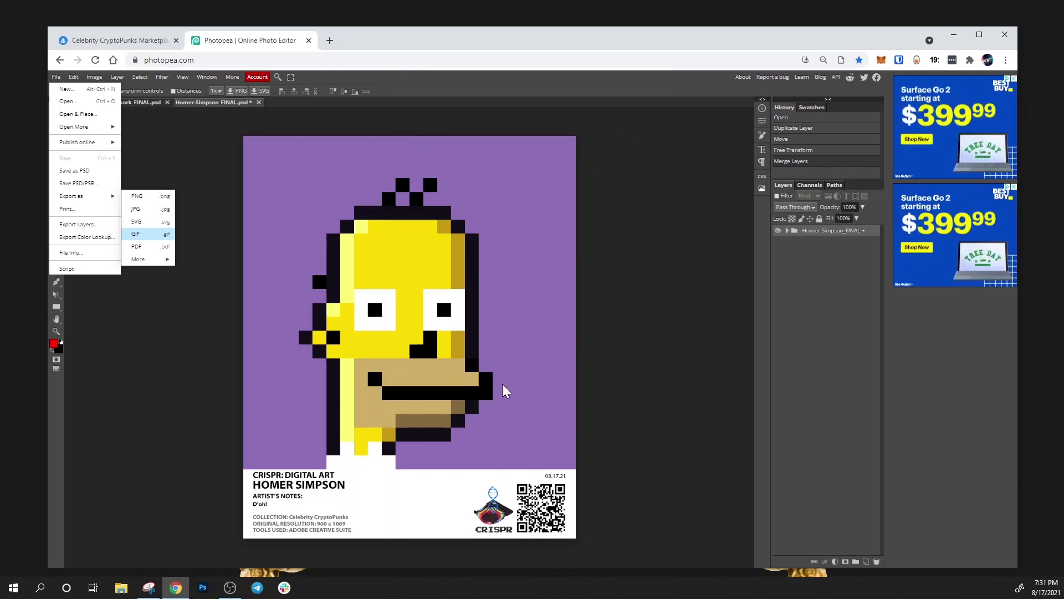
pyautogui.click(577, 182)
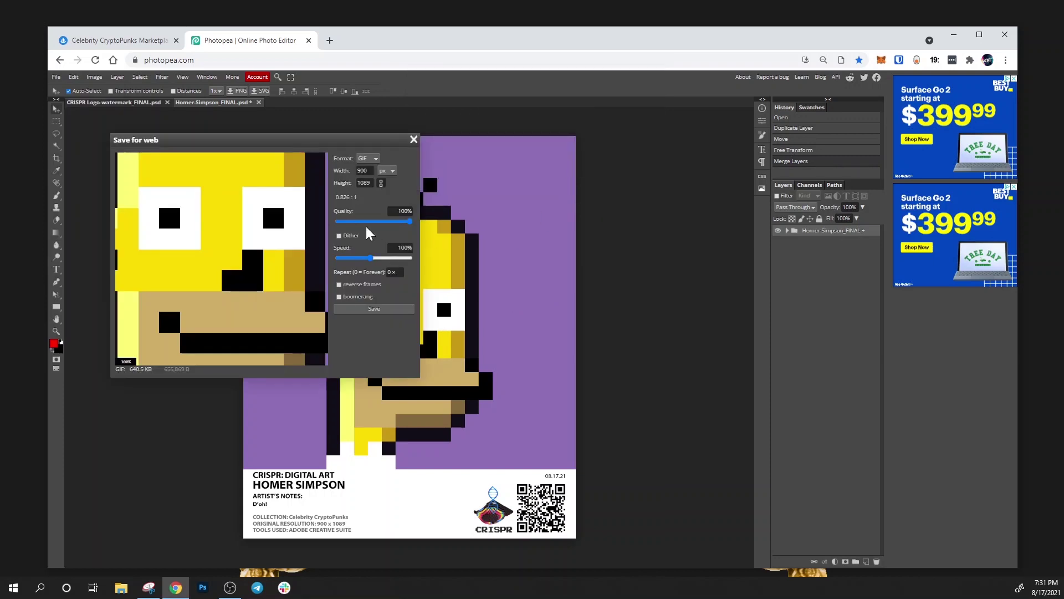
pyautogui.click(376, 310)
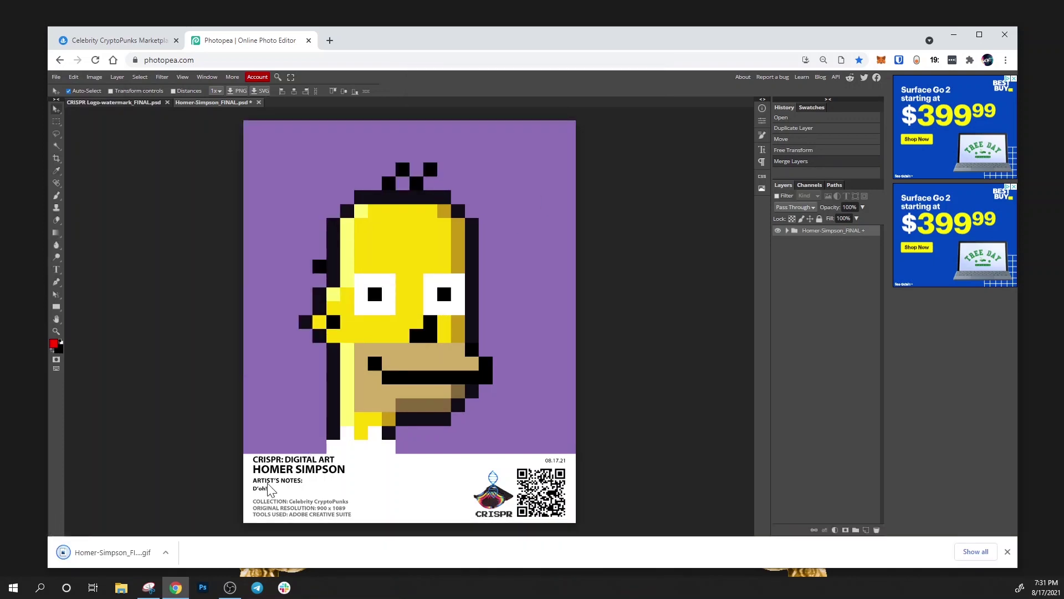
# Open the downloaded Homer-Simpson_FINAL.gif in Photos, view it full screen, restore it, and close Photos
pyautogui.click(164, 553)
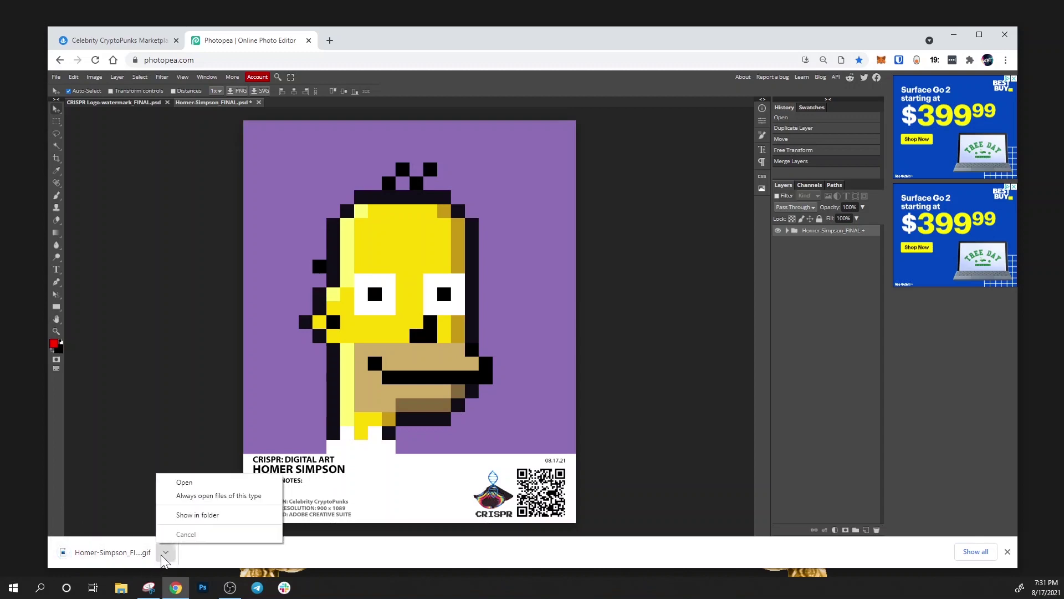
pyautogui.click(188, 482)
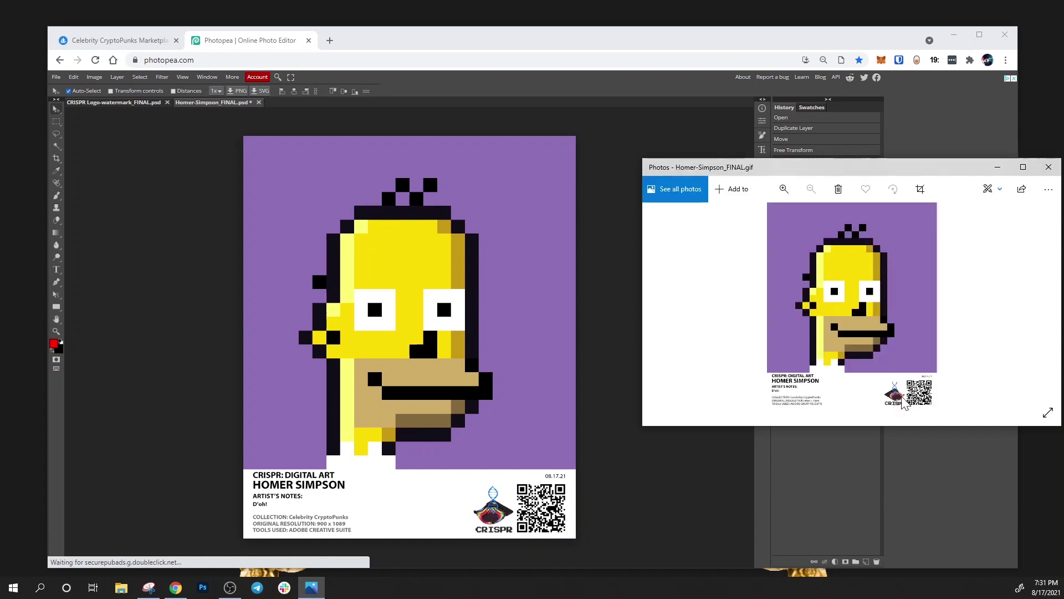
pyautogui.click(1024, 167)
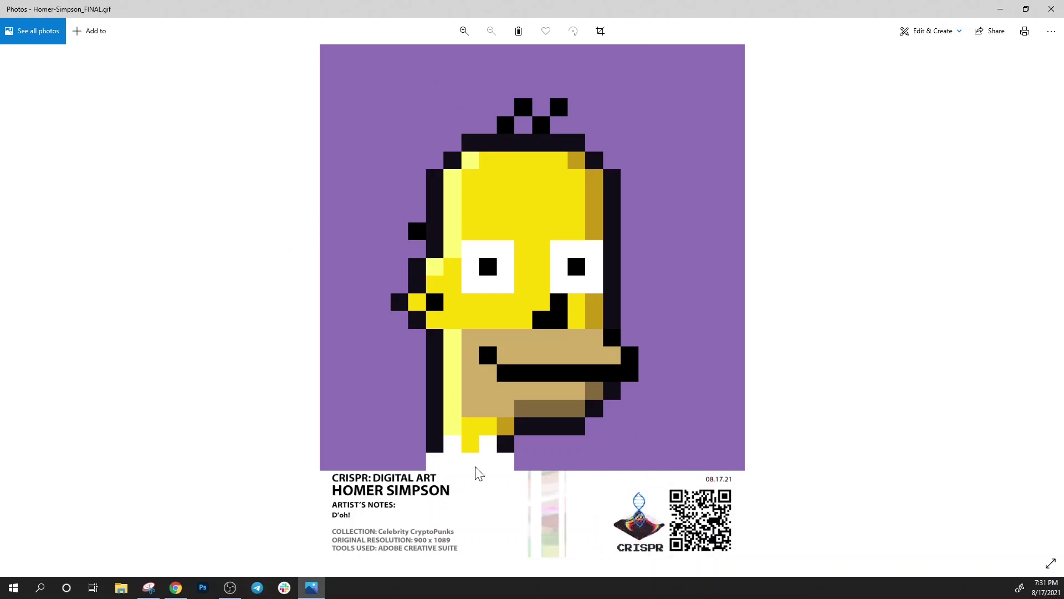
pyautogui.click(1026, 9)
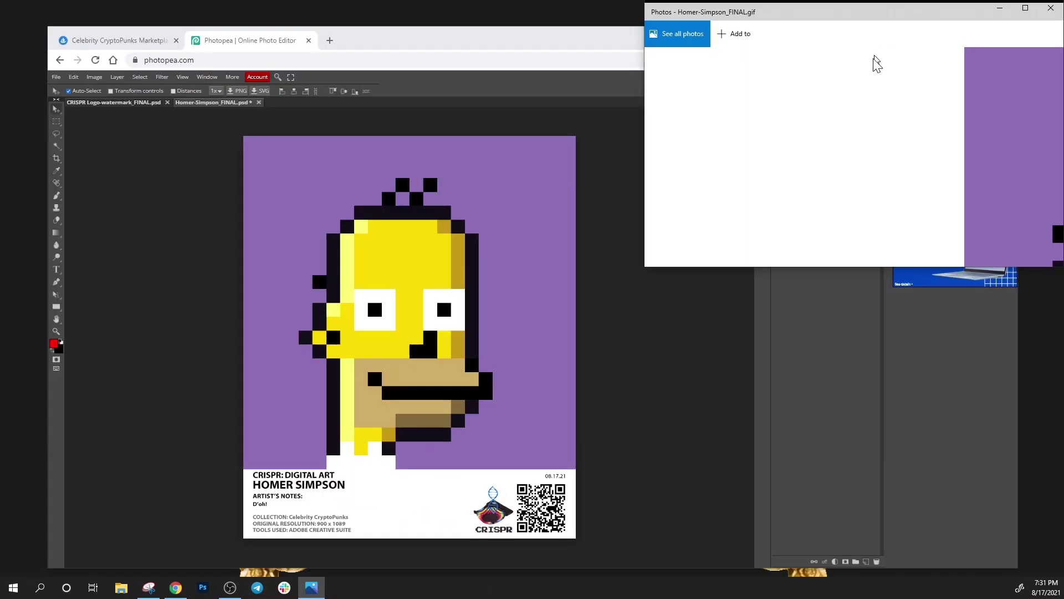
pyautogui.click(916, 91)
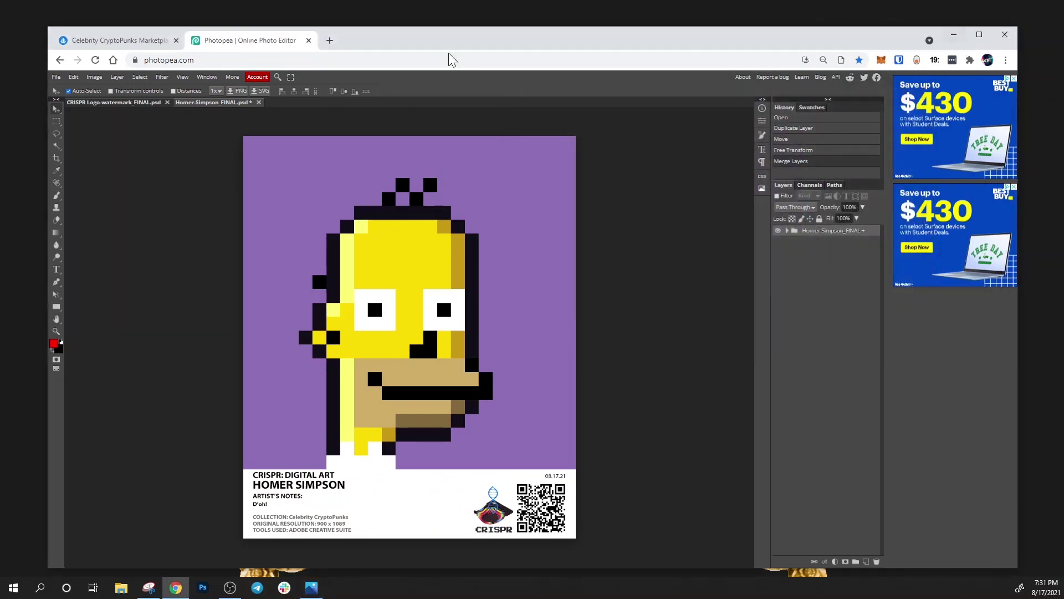
# Leave the Photopea tab without saving and choose Add item on the Celebrity CryptoPunks collection
pyautogui.click(309, 41)
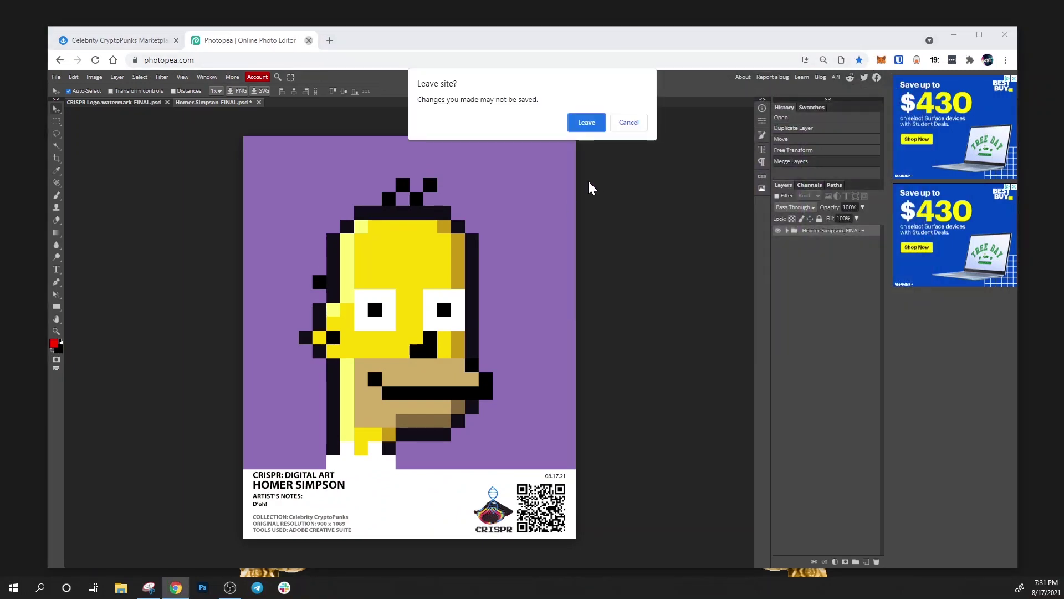
pyautogui.click(594, 126)
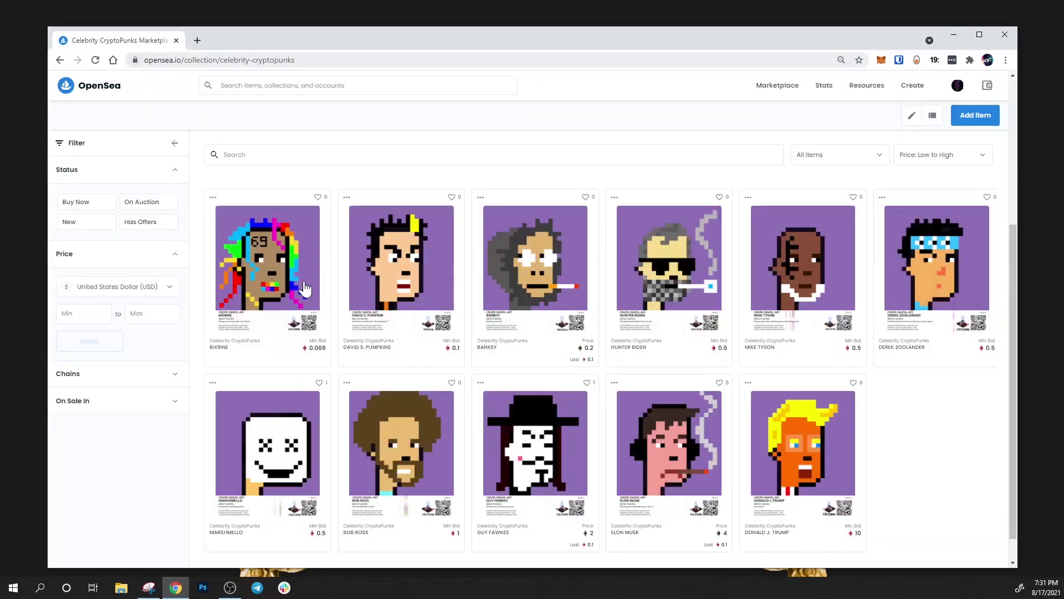
pyautogui.scroll(4, 477, 216)
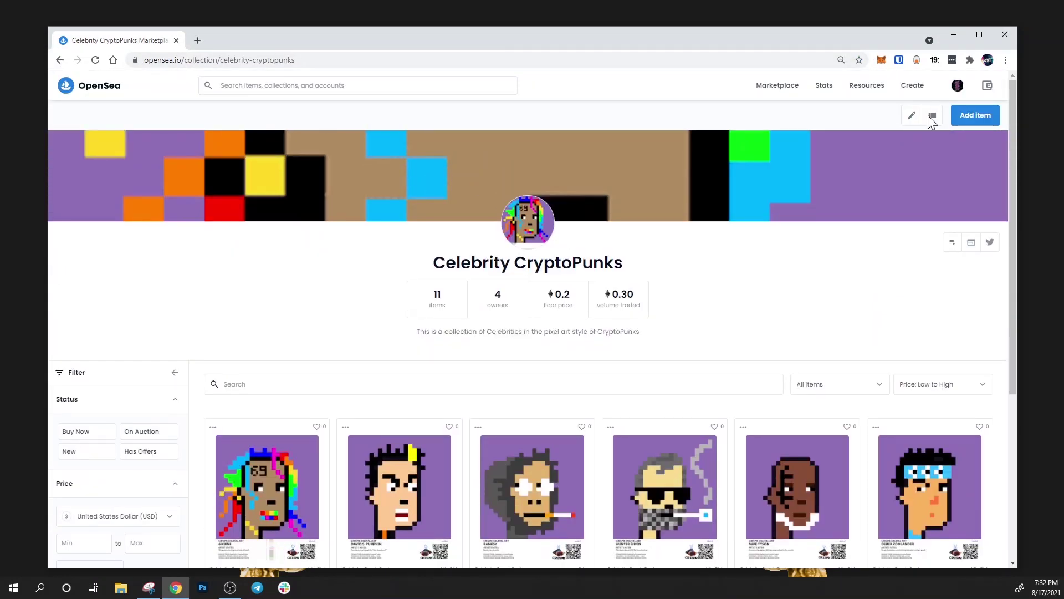
pyautogui.moveTo(958, 89)
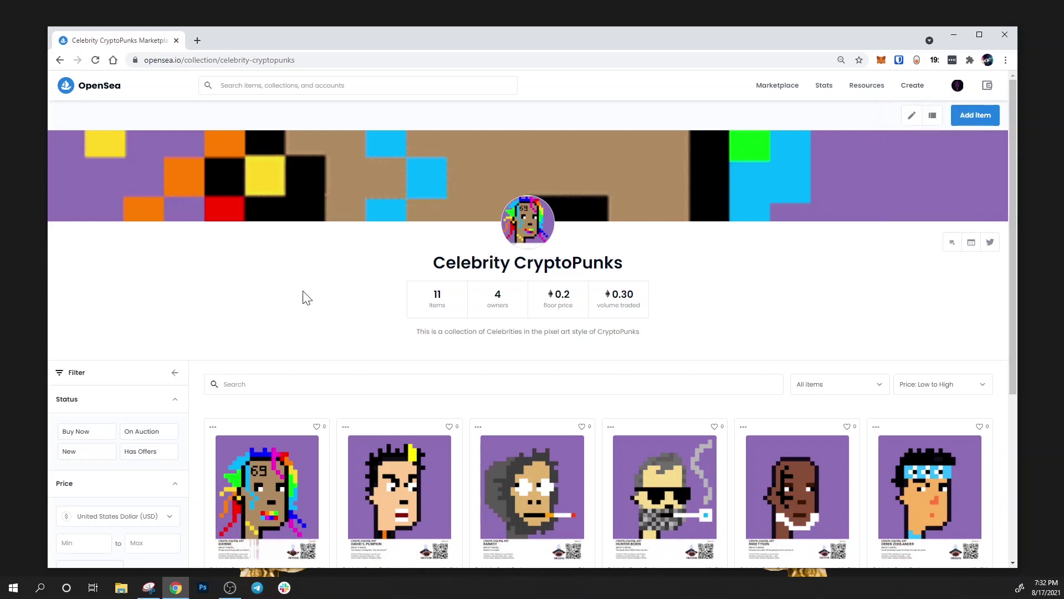
pyautogui.scroll(-2, 306, 303)
pyautogui.scroll(2, 898, 194)
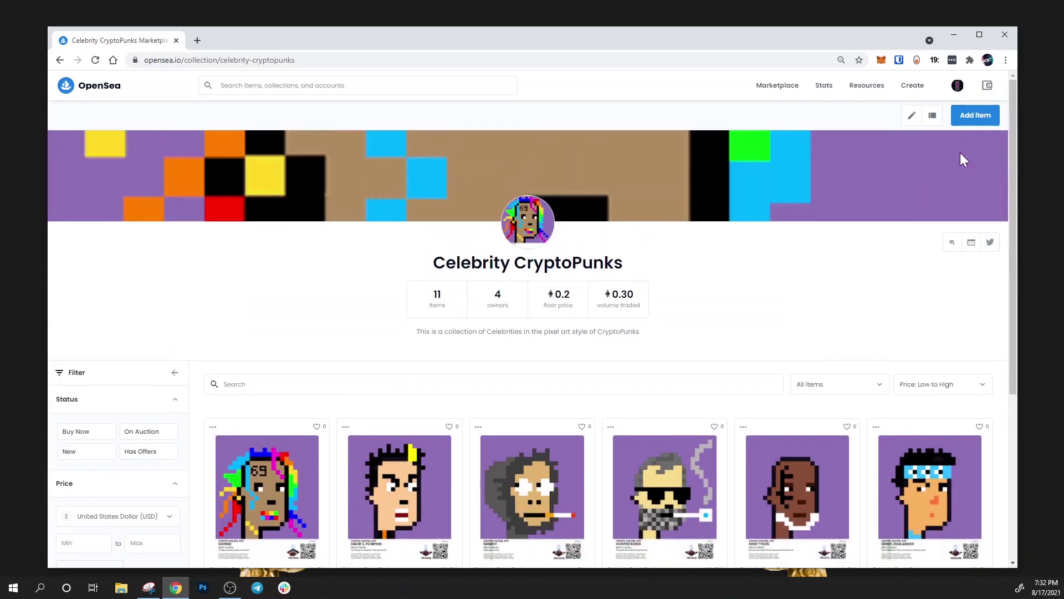
pyautogui.click(974, 124)
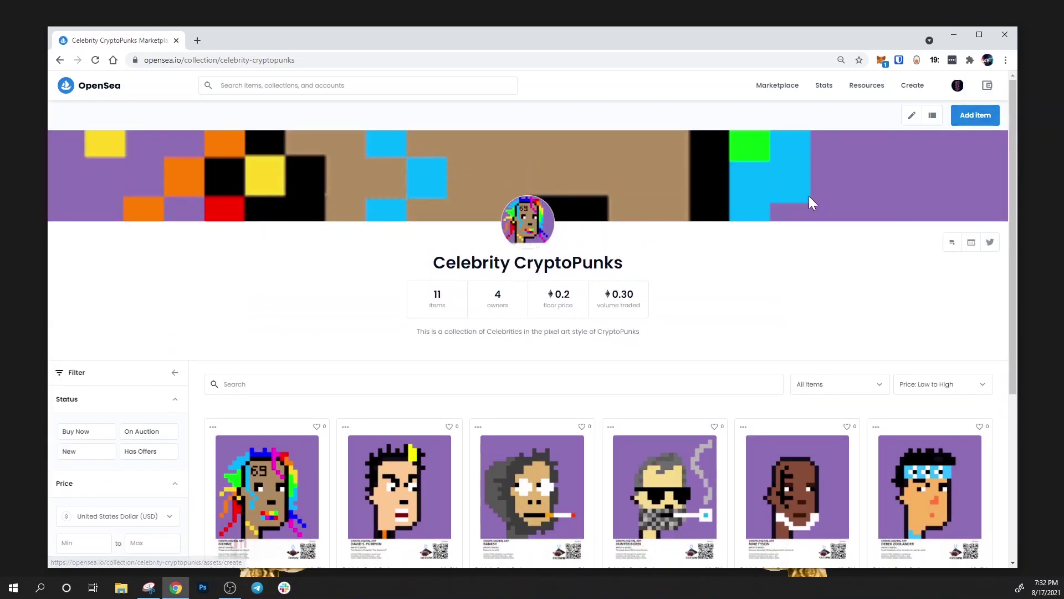
pyautogui.scroll(-2, 662, 360)
pyautogui.scroll(-1, 659, 372)
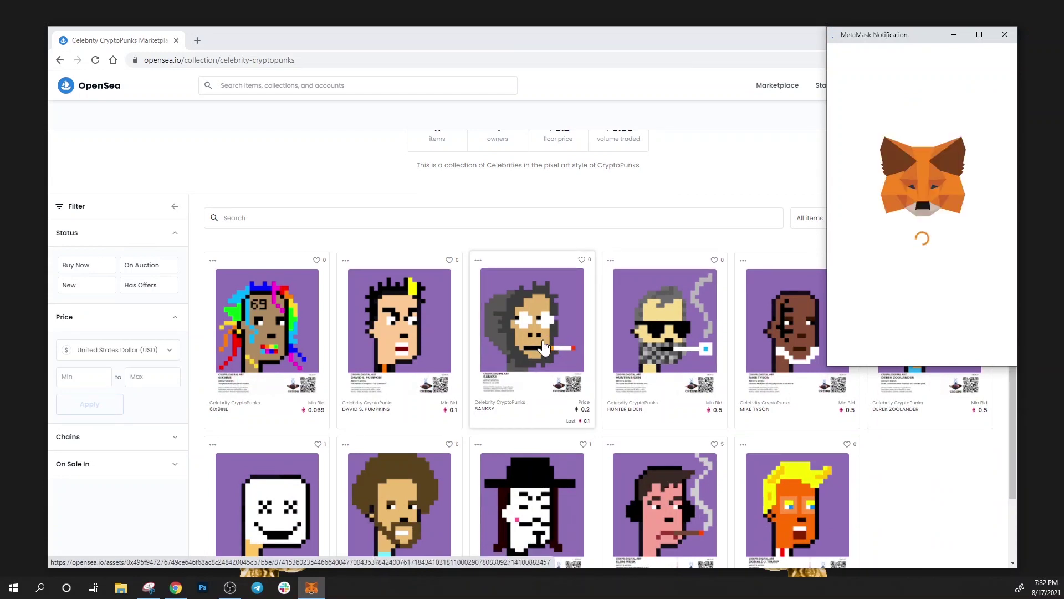
# Sign OpenSea's sign-in request in the MetaMask Signature Request popup
pyautogui.scroll(-2, 536, 439)
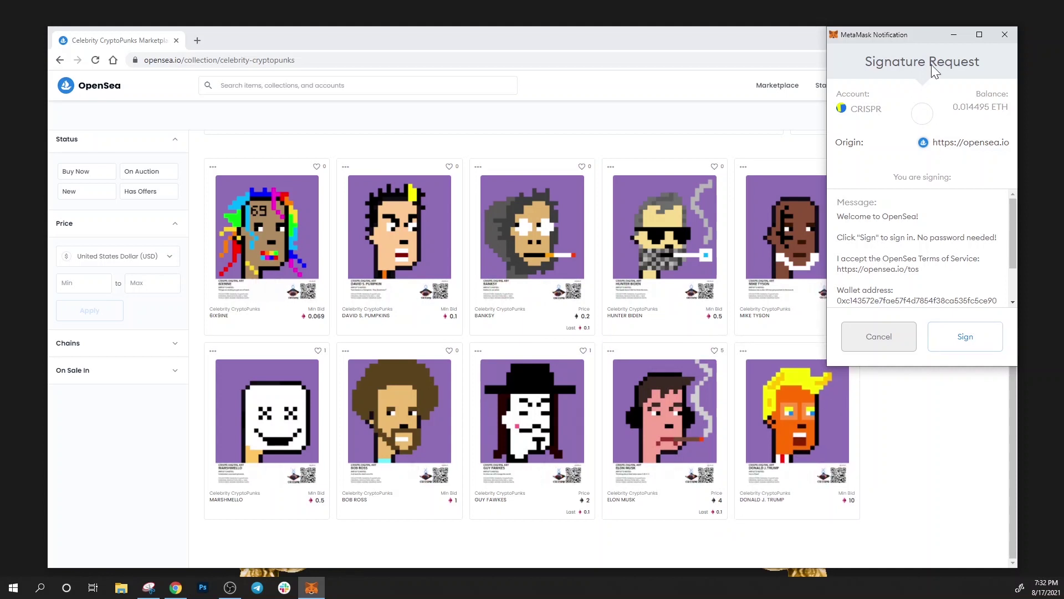
pyautogui.click(965, 337)
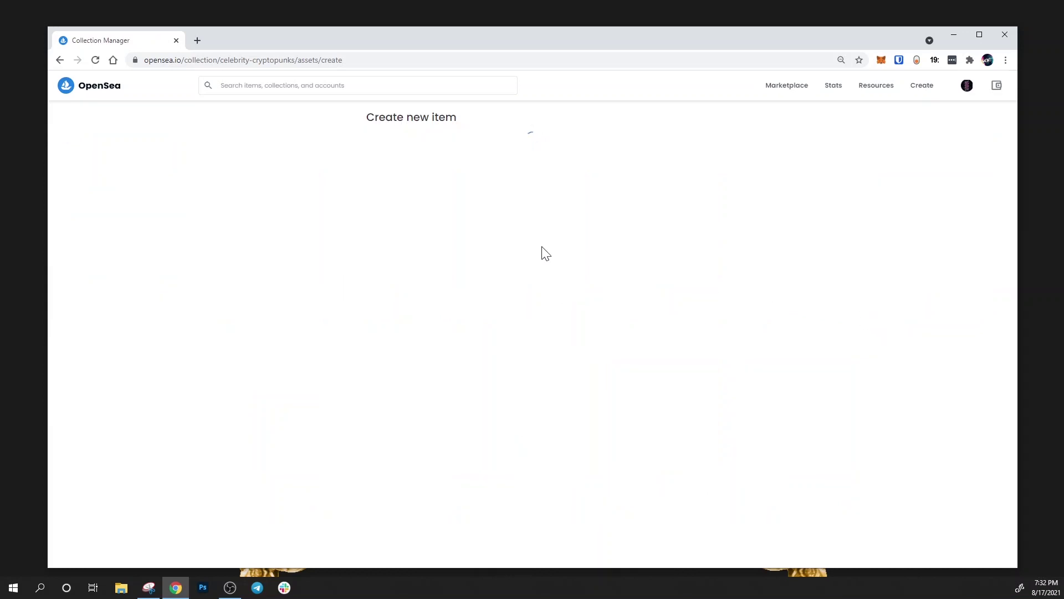
# Upload Homer-Simpson_FINAL.gif as the new item's media
pyautogui.click(446, 261)
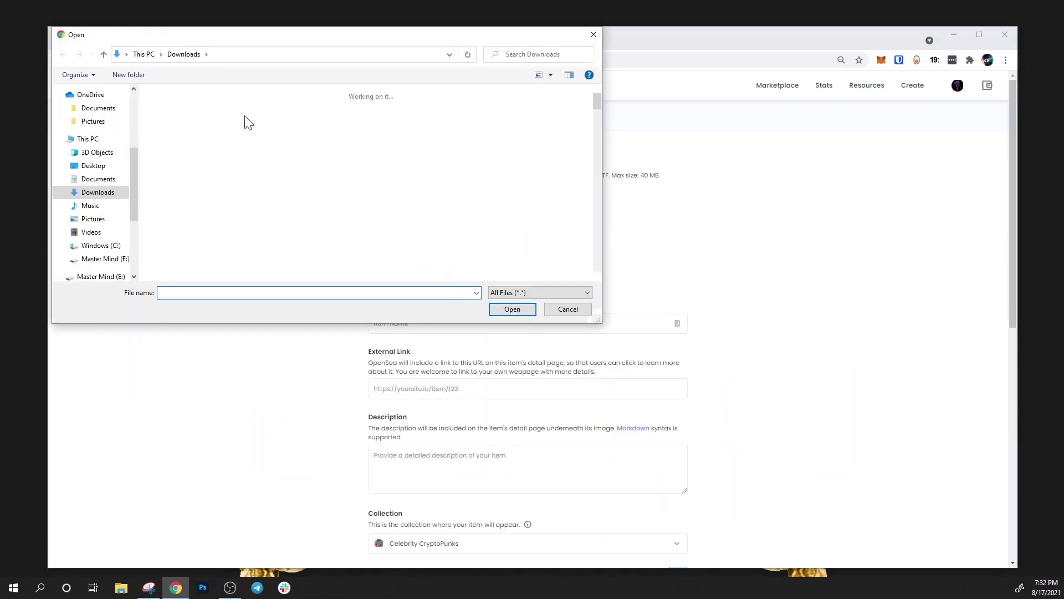
pyautogui.click(184, 130)
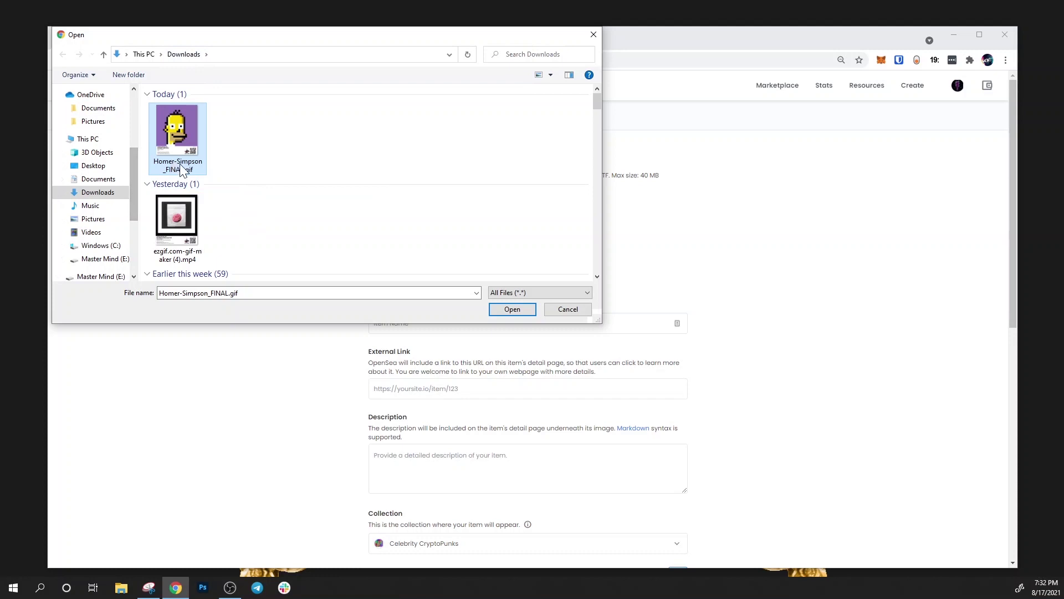
pyautogui.click(511, 310)
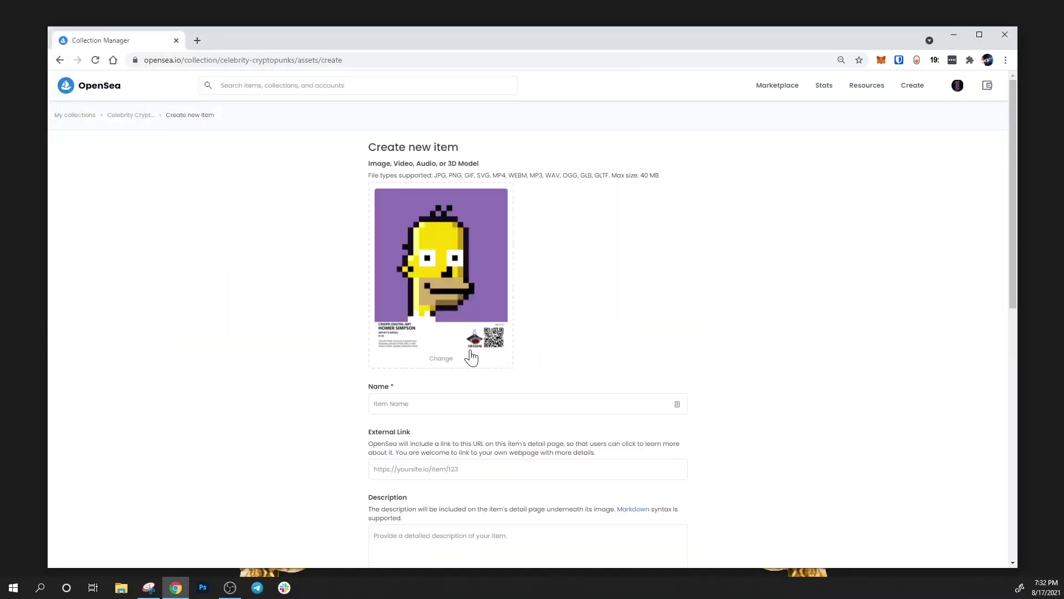
# Name the item HOMER SIMPSON and give it the description D'oh!
pyautogui.press('Tab')
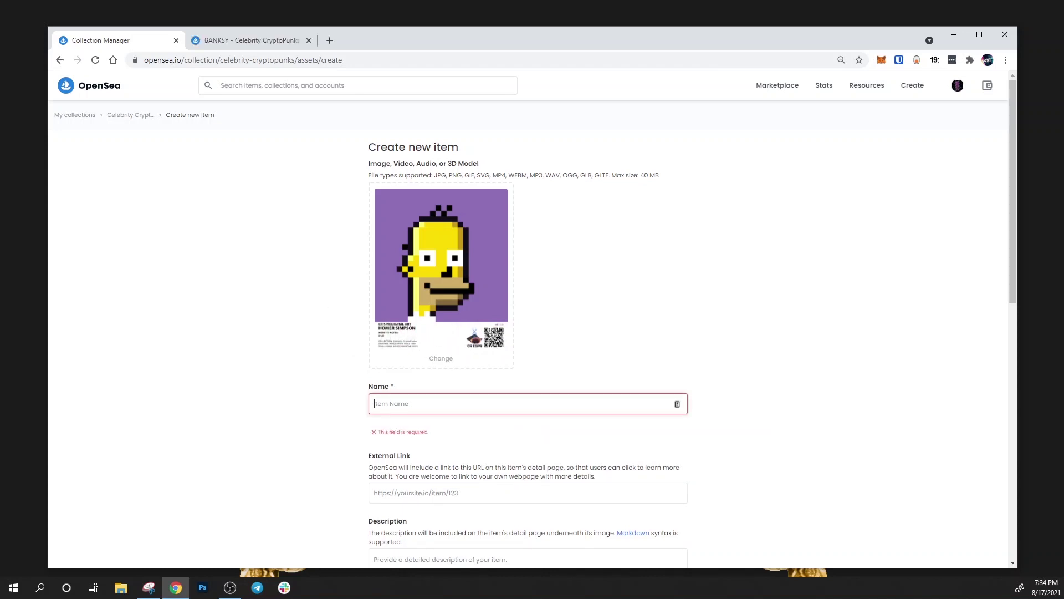
pyautogui.write('HOMER SIMPSON')
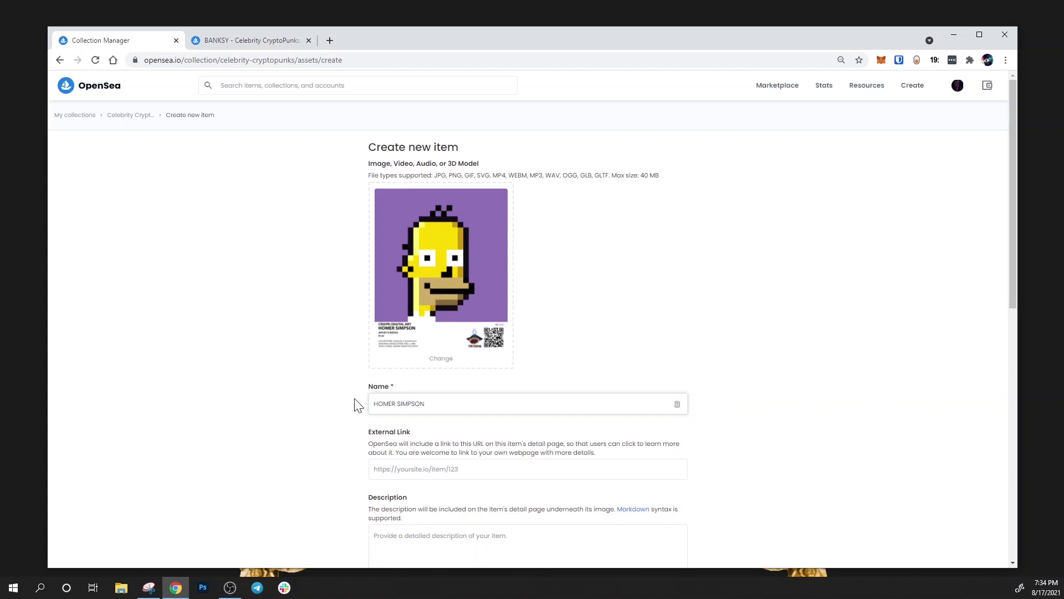
pyautogui.scroll(-2, 528, 333)
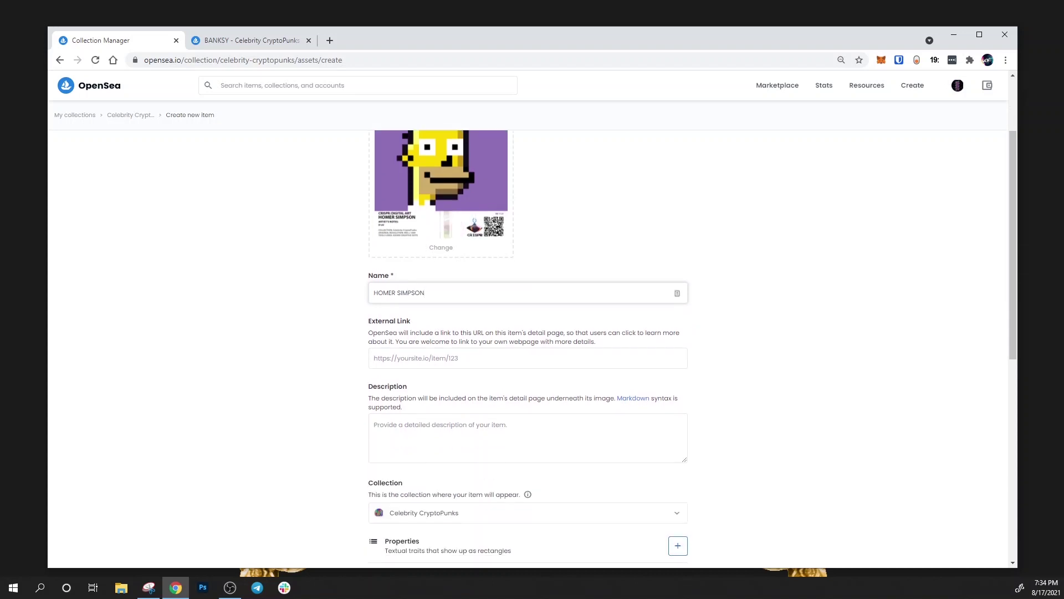
pyautogui.click(433, 435)
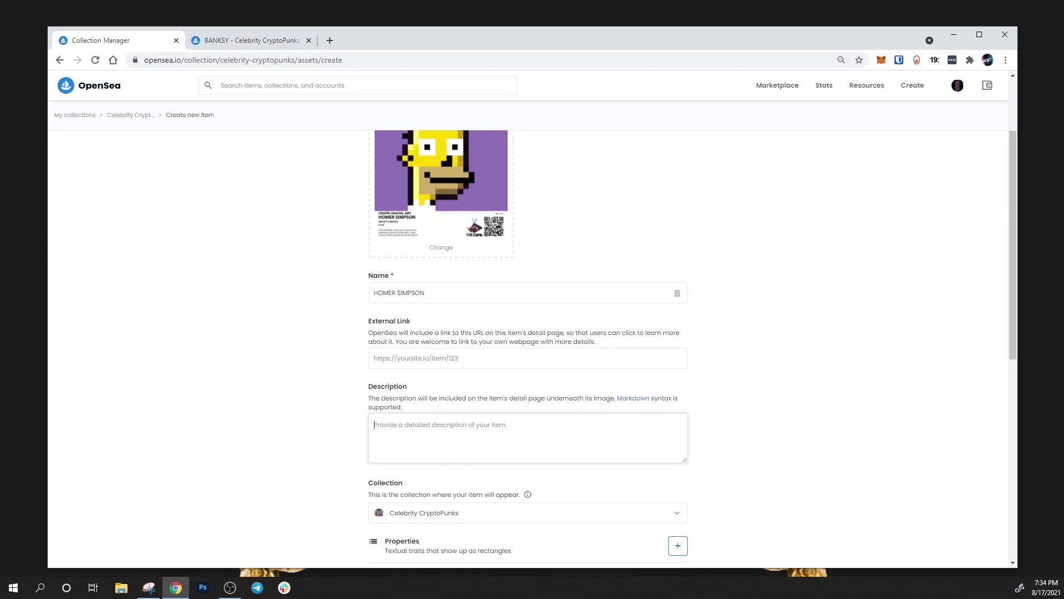
pyautogui.write('D')
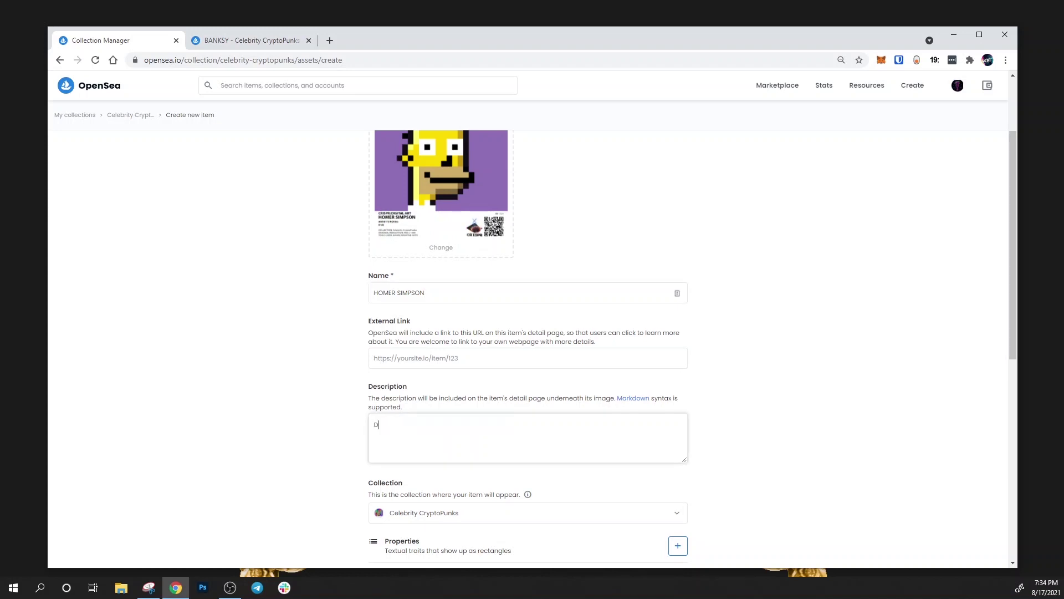
pyautogui.write("'oh!")
# Create the item in the Celebrity CryptoPunks collection on Ethereum
pyautogui.scroll(-3, 526, 343)
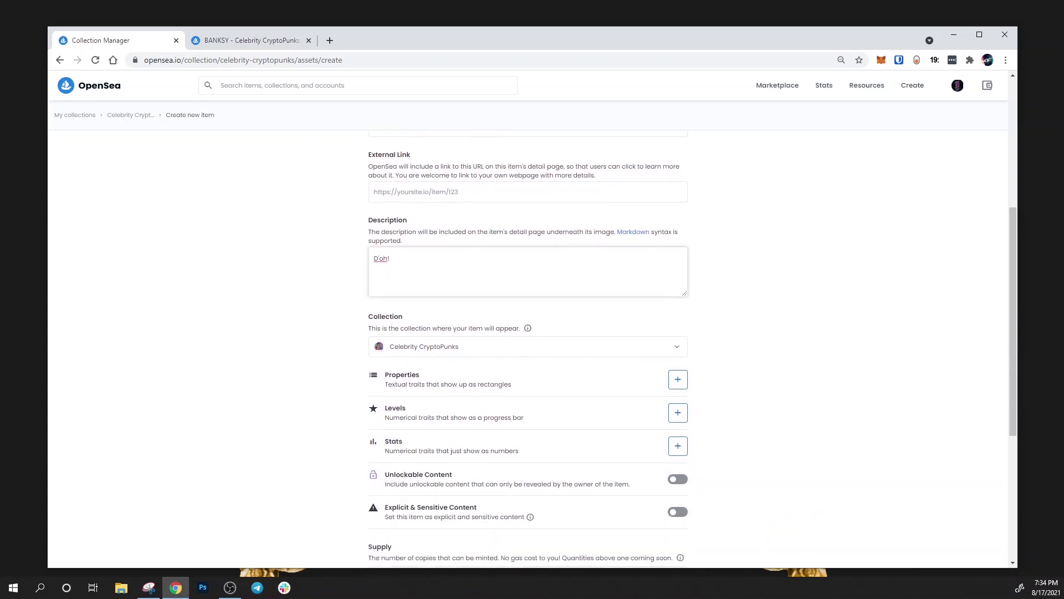
pyautogui.scroll(-3, 505, 435)
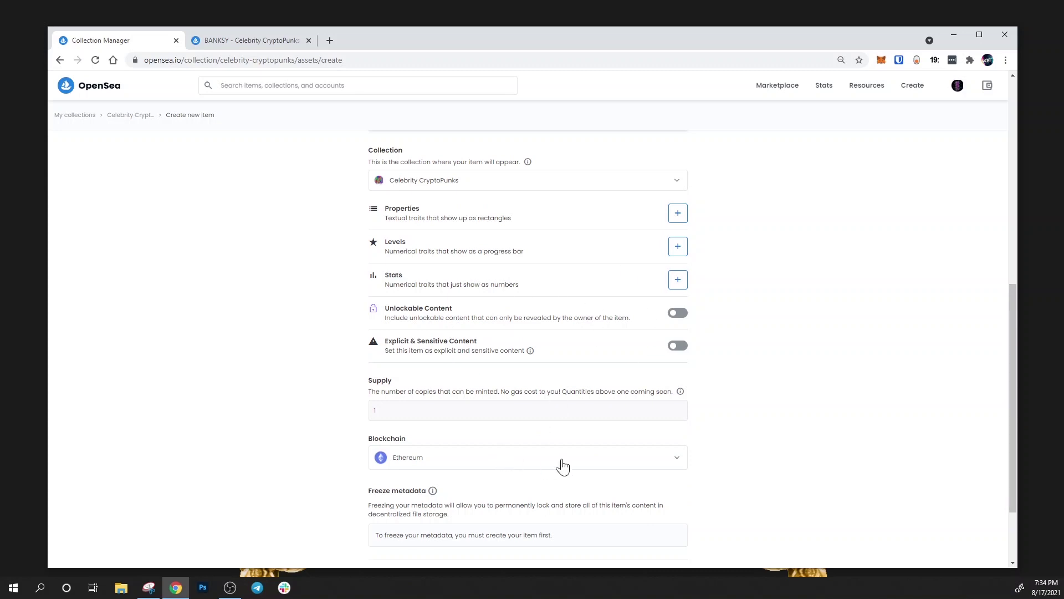
pyautogui.scroll(-1, 563, 467)
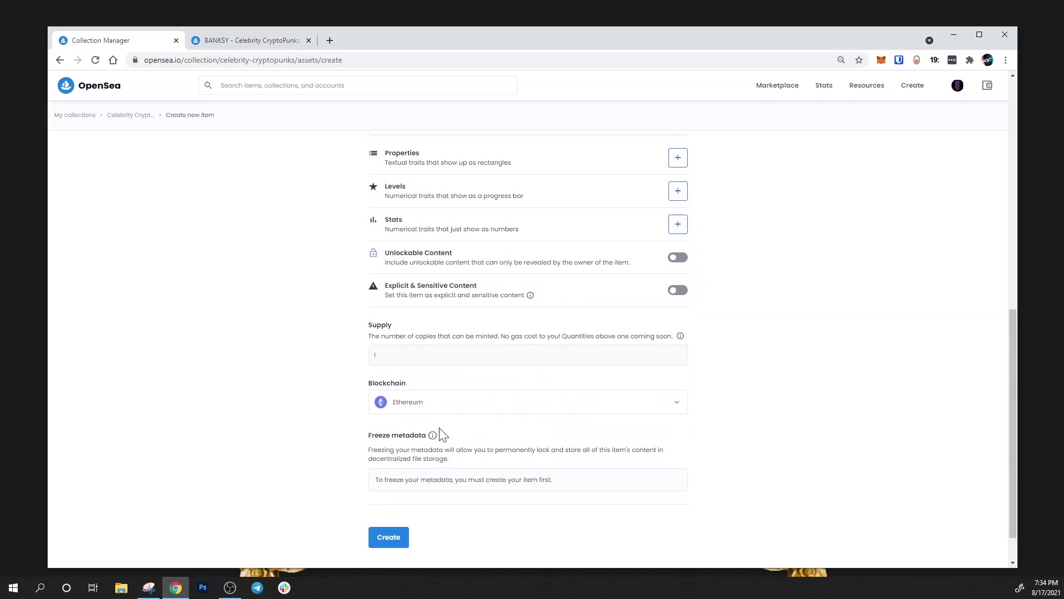
pyautogui.scroll(-1, 548, 431)
pyautogui.click(388, 493)
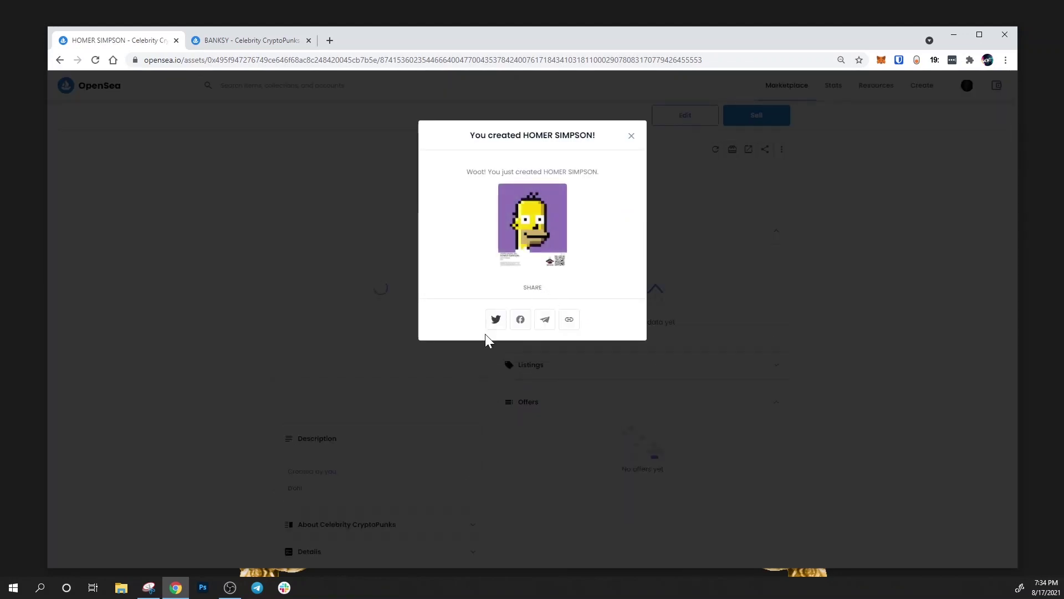
# Dismiss the item-created popup, open the Sell page, and close the BANKSY tab
pyautogui.click(632, 136)
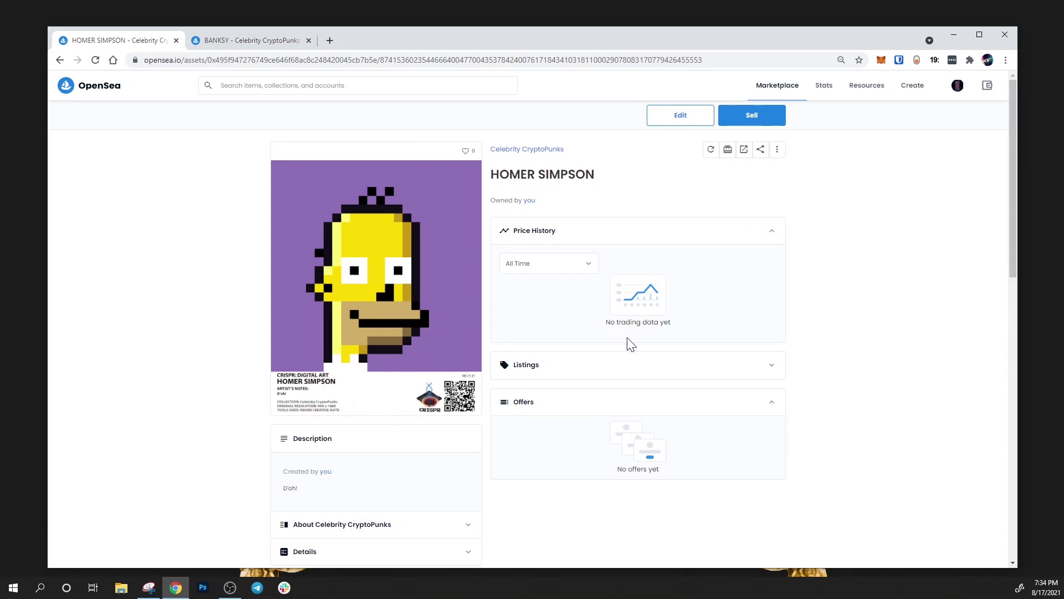
pyautogui.click(749, 117)
pyautogui.click(309, 40)
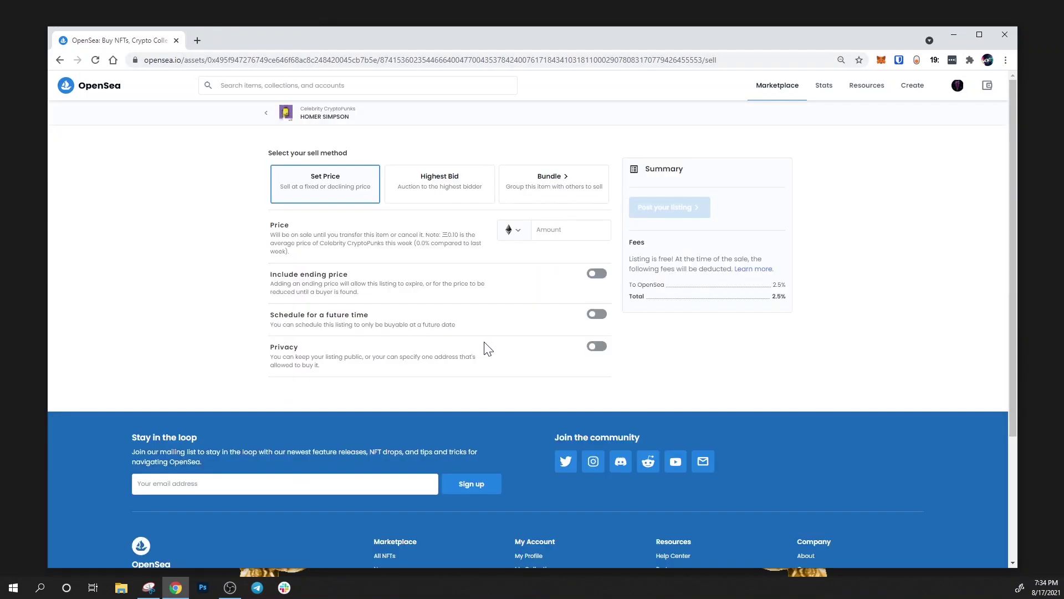
# Choose a Highest Bid auction with a 0.2 ETH minimum bid
pyautogui.click(442, 190)
pyautogui.click(571, 229)
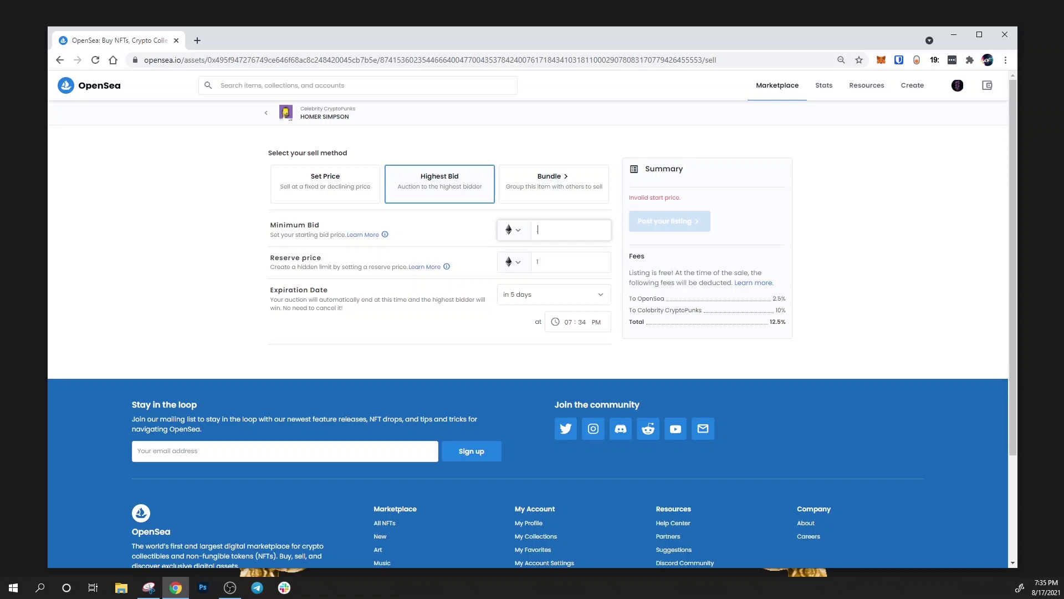
pyautogui.write('2')
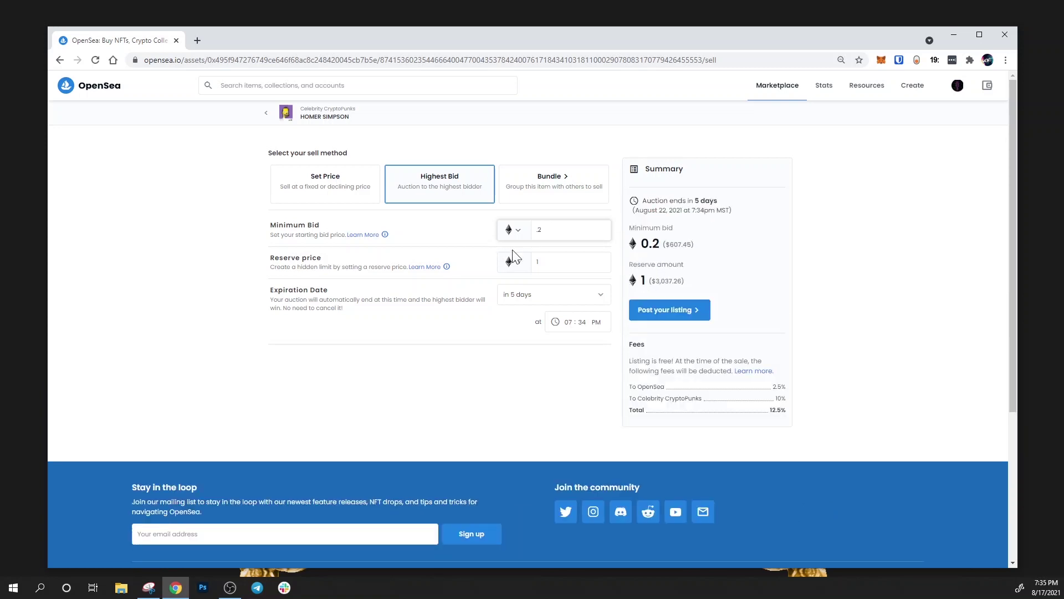
pyautogui.write('5')
pyautogui.press('BackSpace')
pyautogui.press('BackSpace')
pyautogui.write('175')
pyautogui.press('BackSpace')
pyautogui.press('BackSpace')
pyautogui.press('BackSpace')
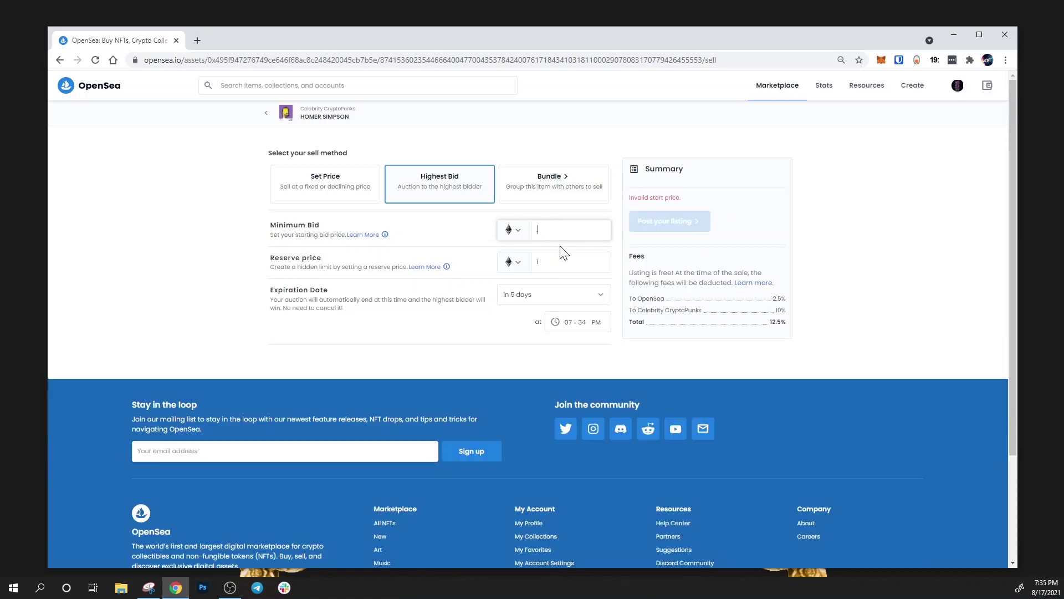
pyautogui.write('2')
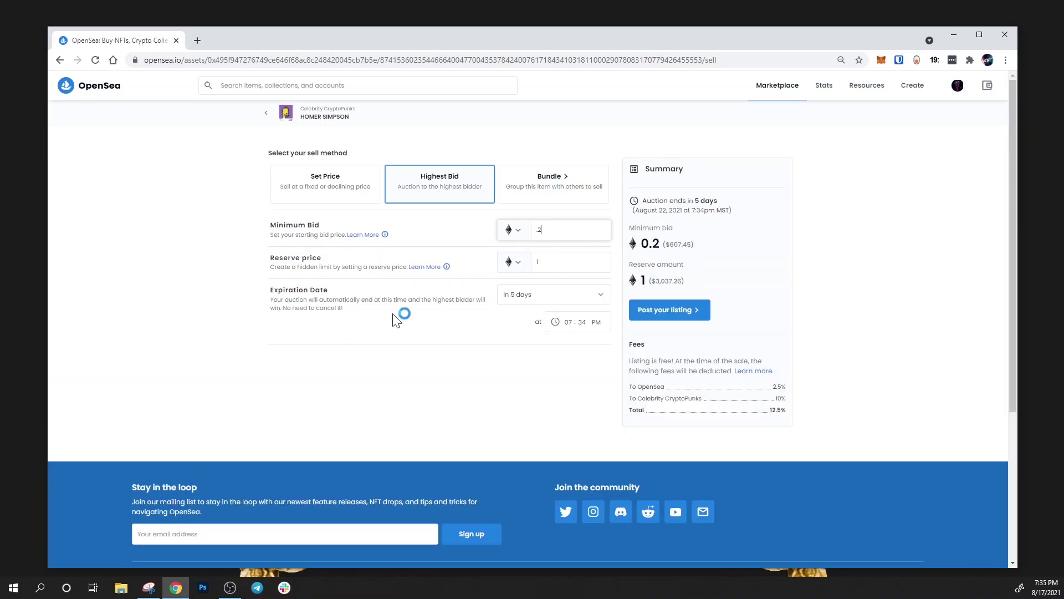
# Set the auction expiration to the custom date October 1, 2021
pyautogui.click(527, 295)
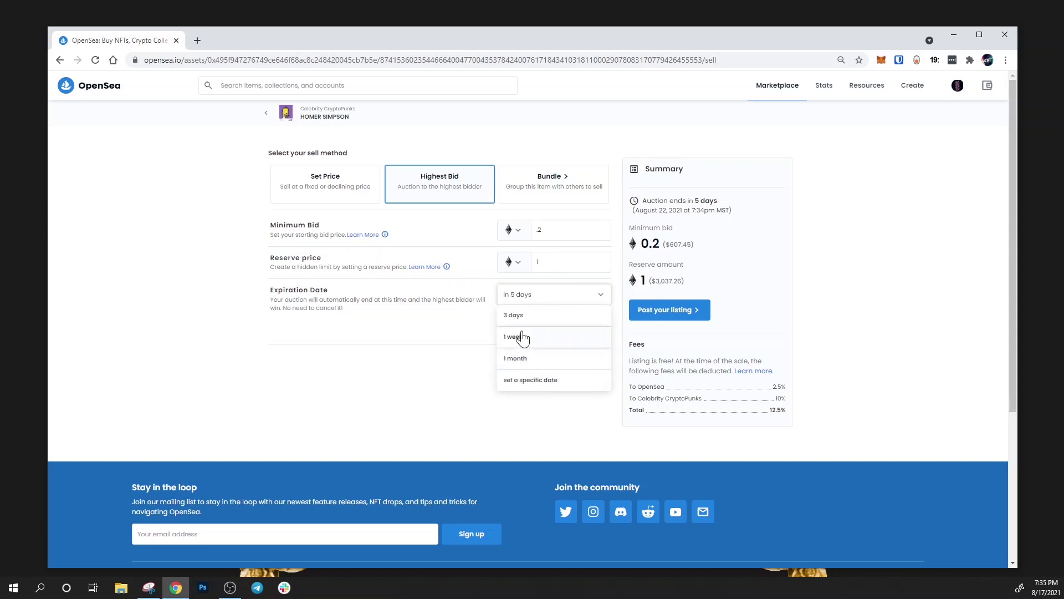
pyautogui.click(539, 362)
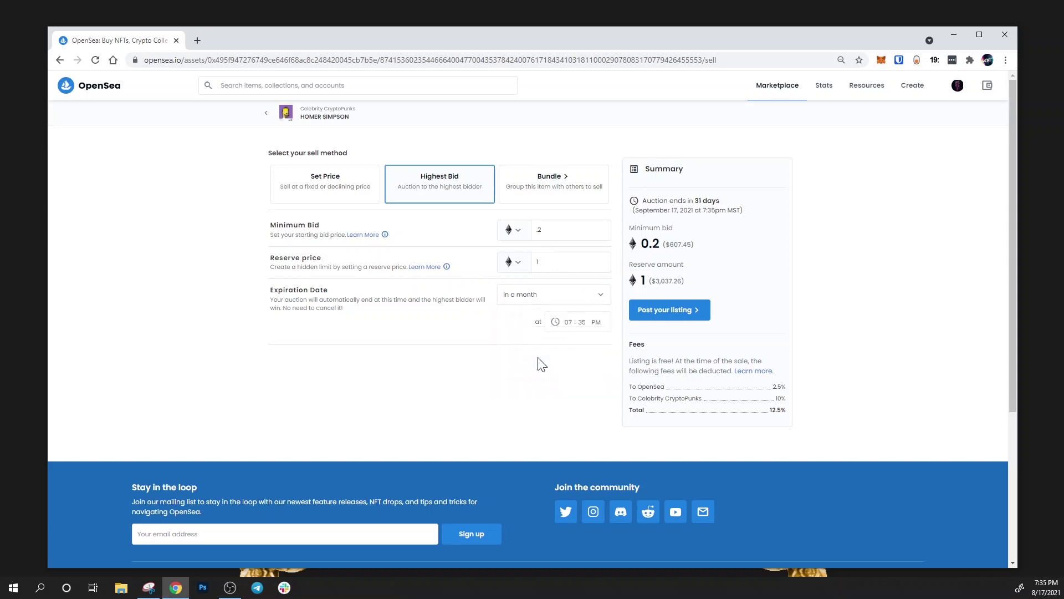
pyautogui.click(531, 298)
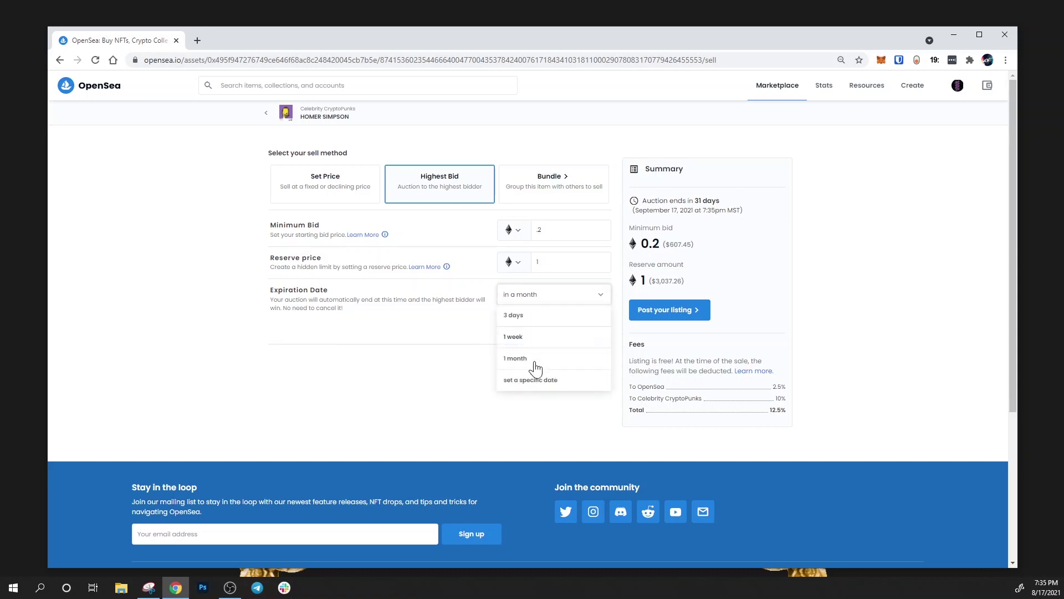
pyautogui.click(535, 383)
pyautogui.click(381, 330)
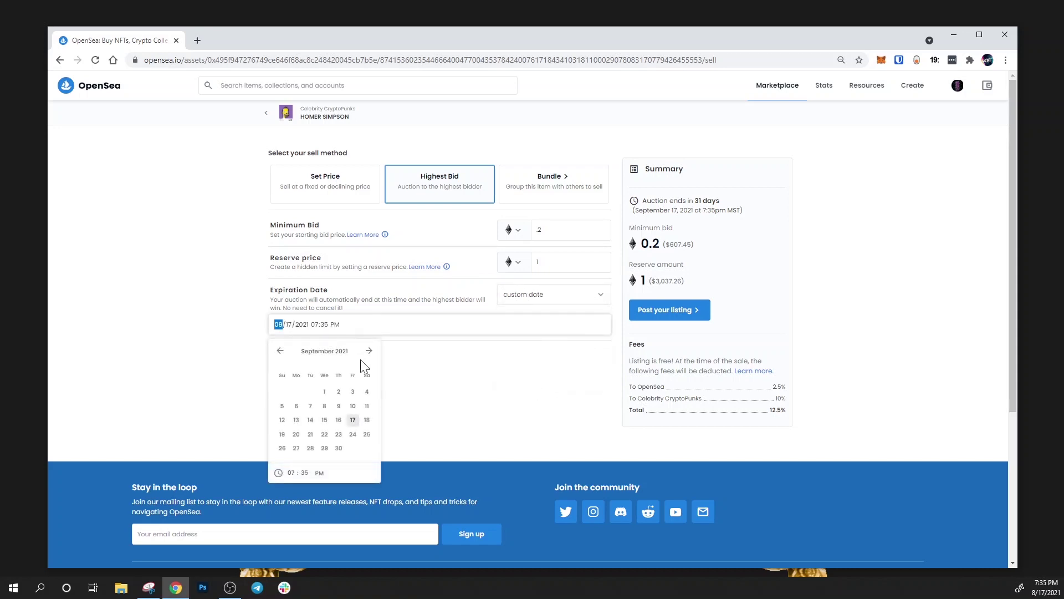
pyautogui.click(369, 351)
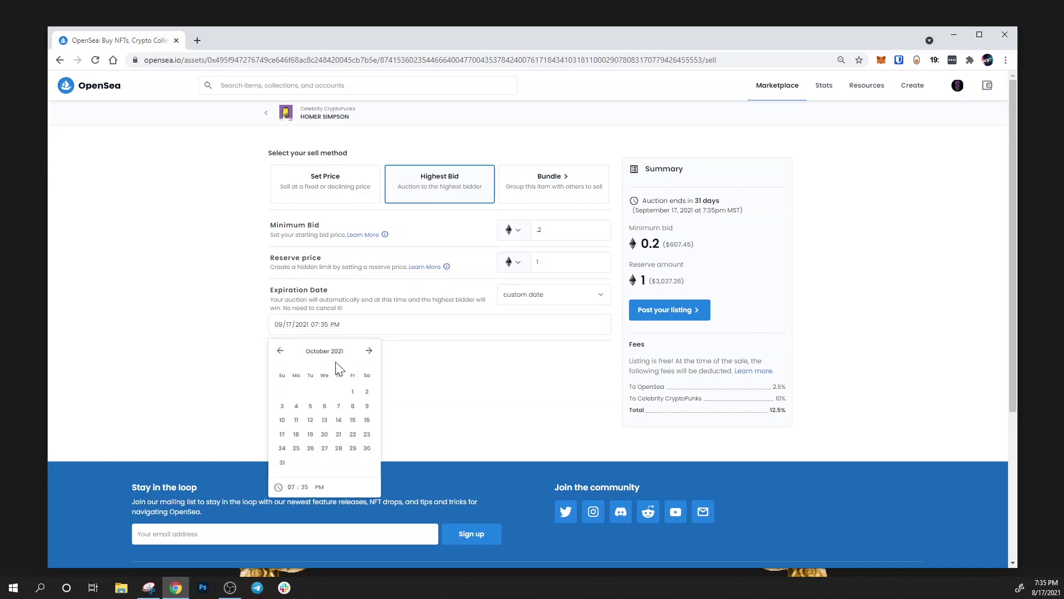
pyautogui.click(353, 394)
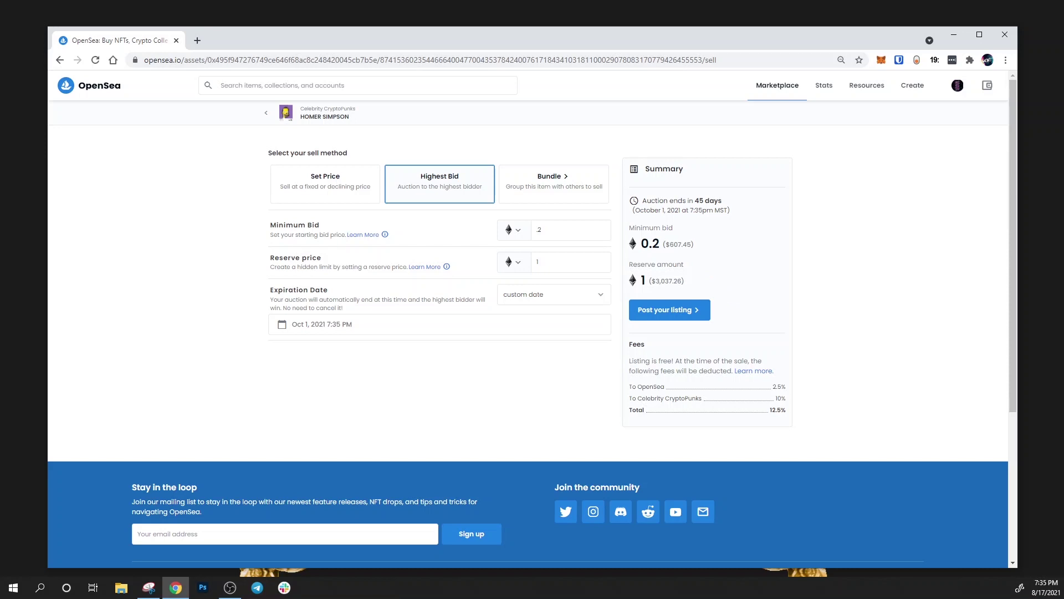
pyautogui.doubleClick(650, 244)
# Post the HOMER SIMPSON auction listing, sign it in MetaMask, and view the live item
pyautogui.click(716, 255)
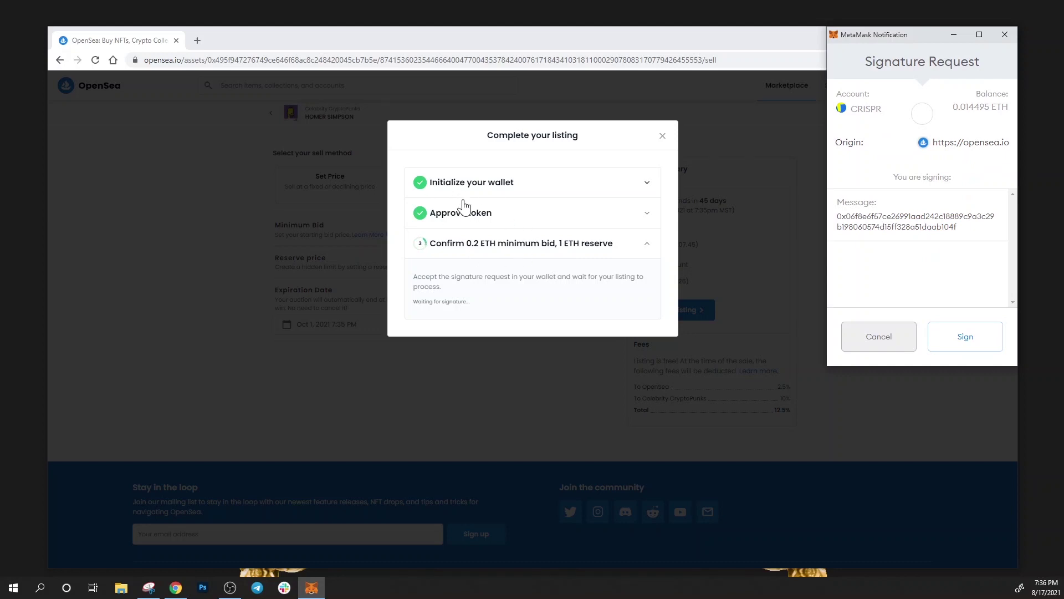
pyautogui.click(954, 340)
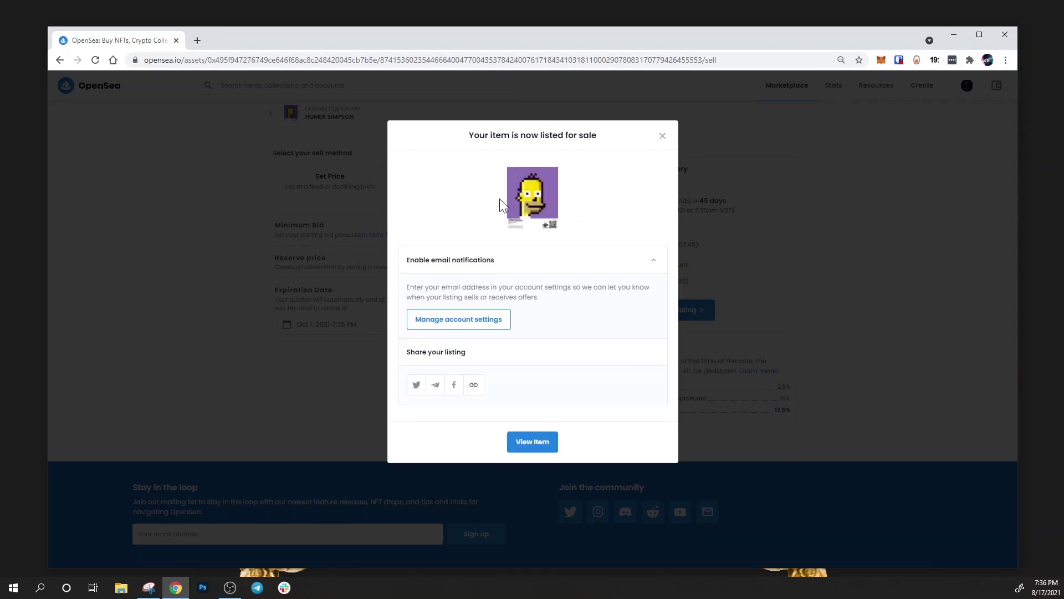
pyautogui.click(543, 444)
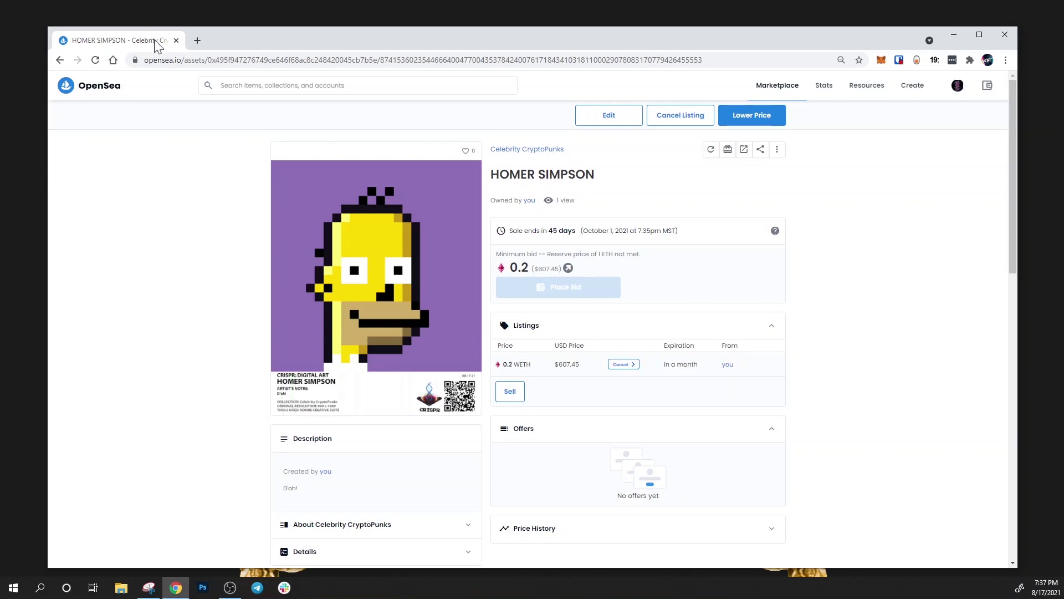
pyautogui.moveTo(207, 60); pyautogui.dragTo(730, 60)
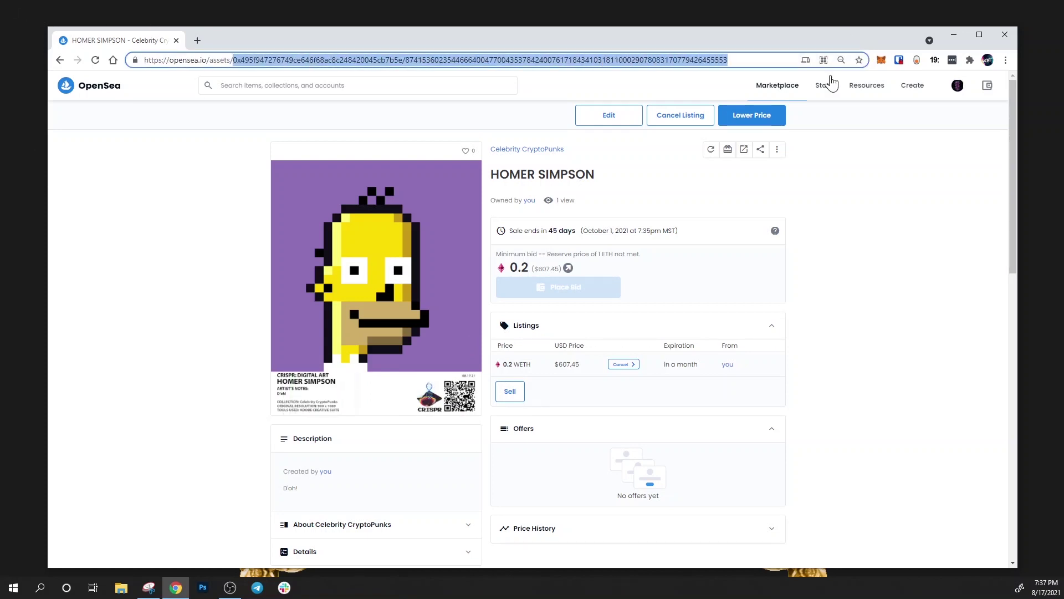
pyautogui.rightClick(365, 300)
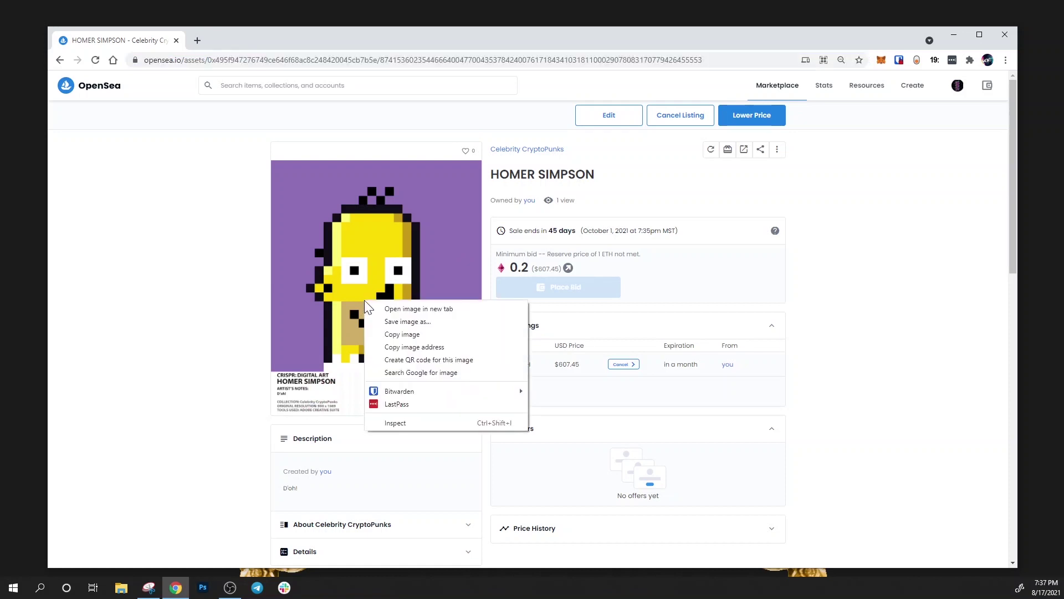
pyautogui.click(259, 341)
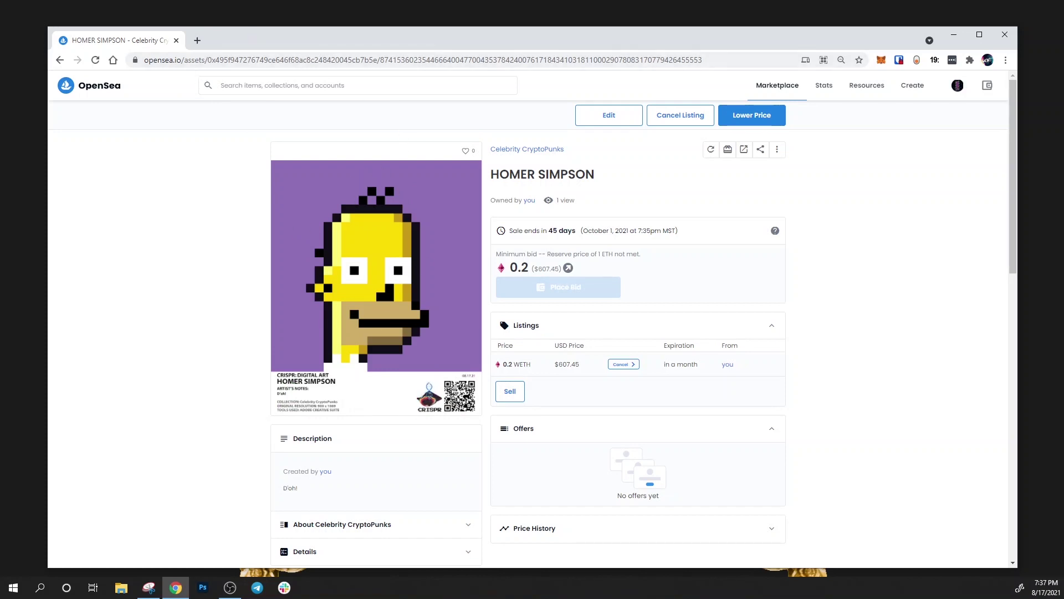
pyautogui.moveTo(233, 60); pyautogui.dragTo(711, 60)
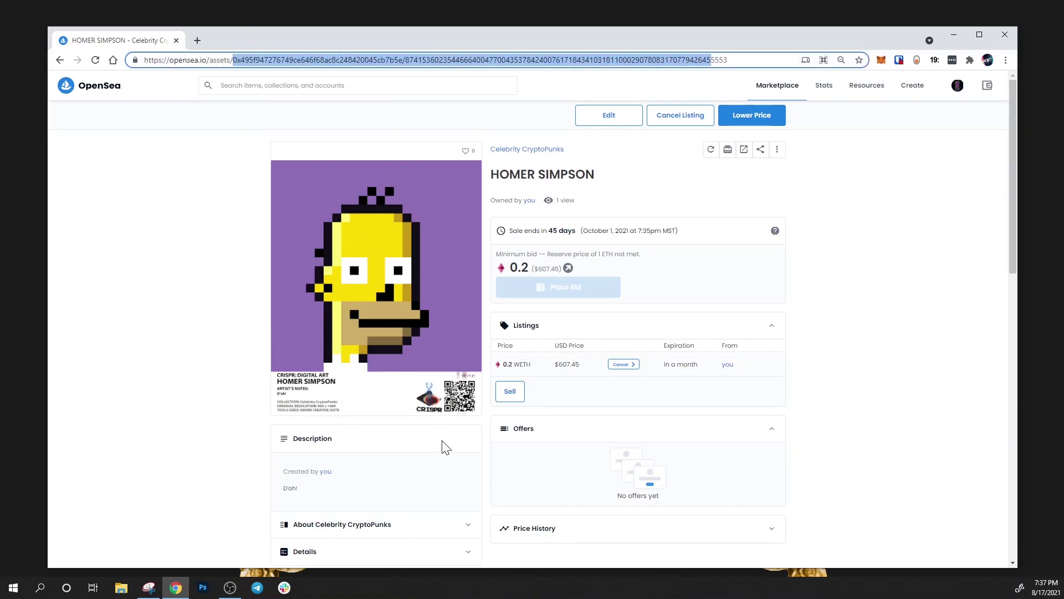
pyautogui.click(211, 247)
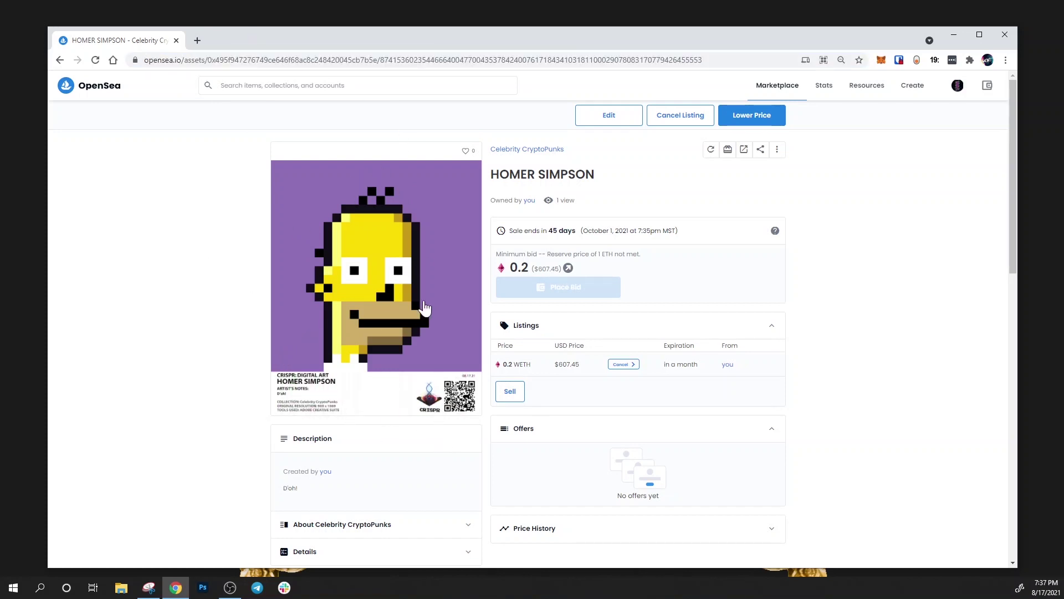
pyautogui.click(198, 40)
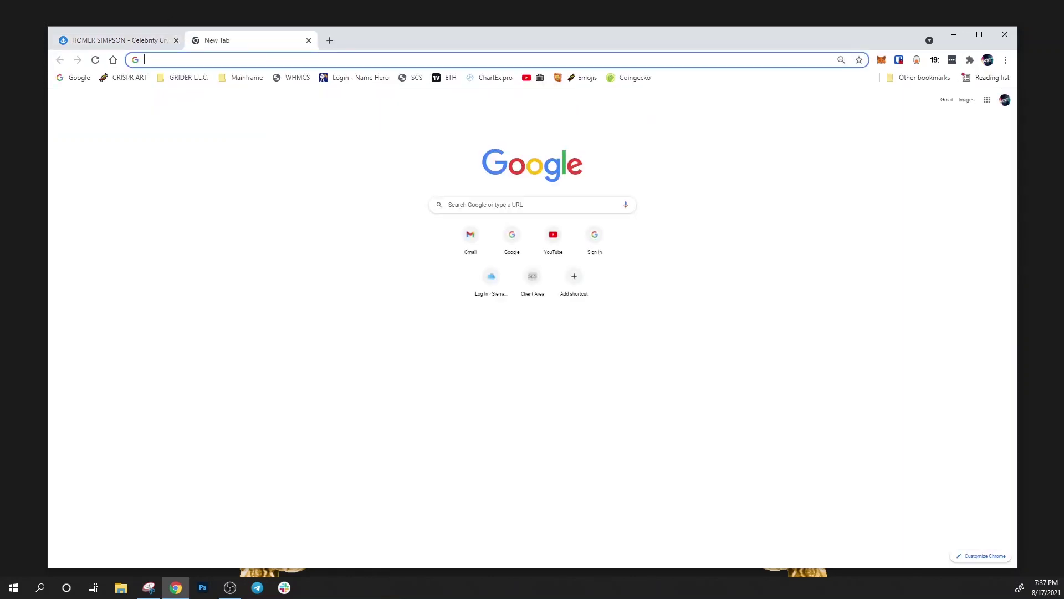
pyautogui.write('cris')
pyautogui.press('Return')
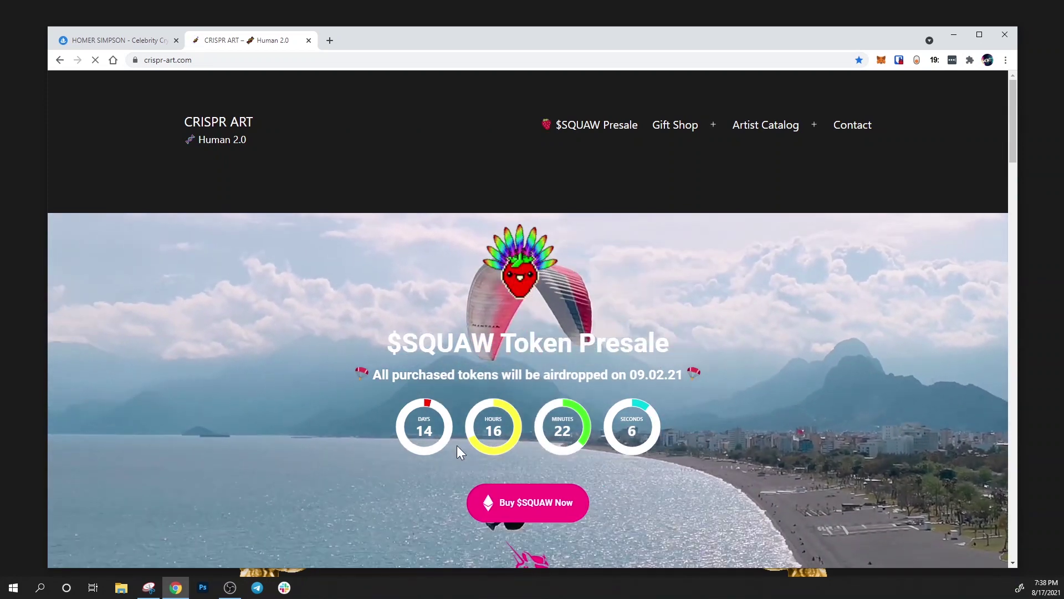
pyautogui.scroll(-1, 508, 447)
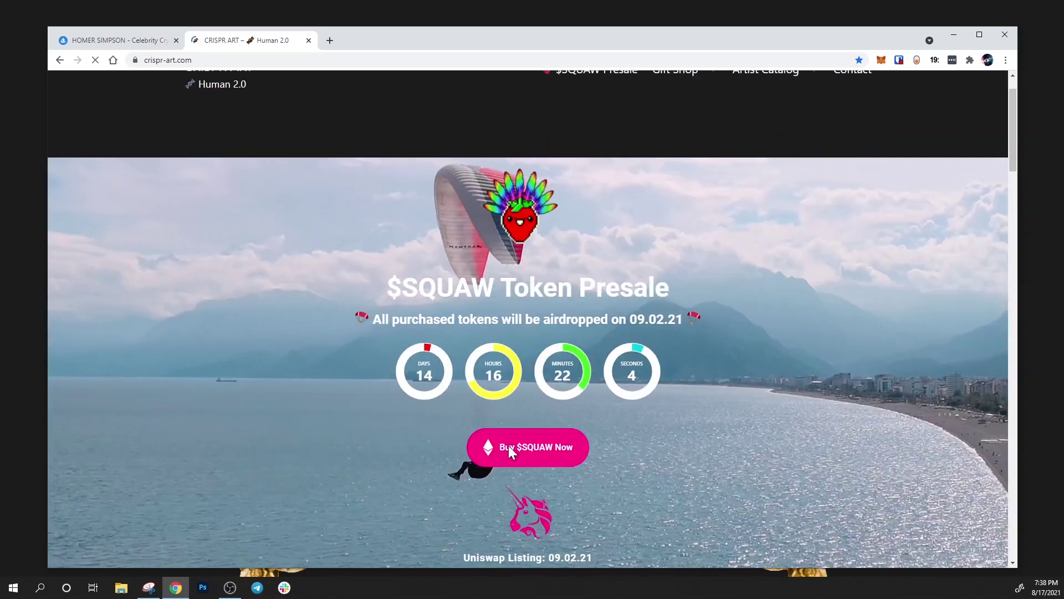
pyautogui.scroll(1, 760, 414)
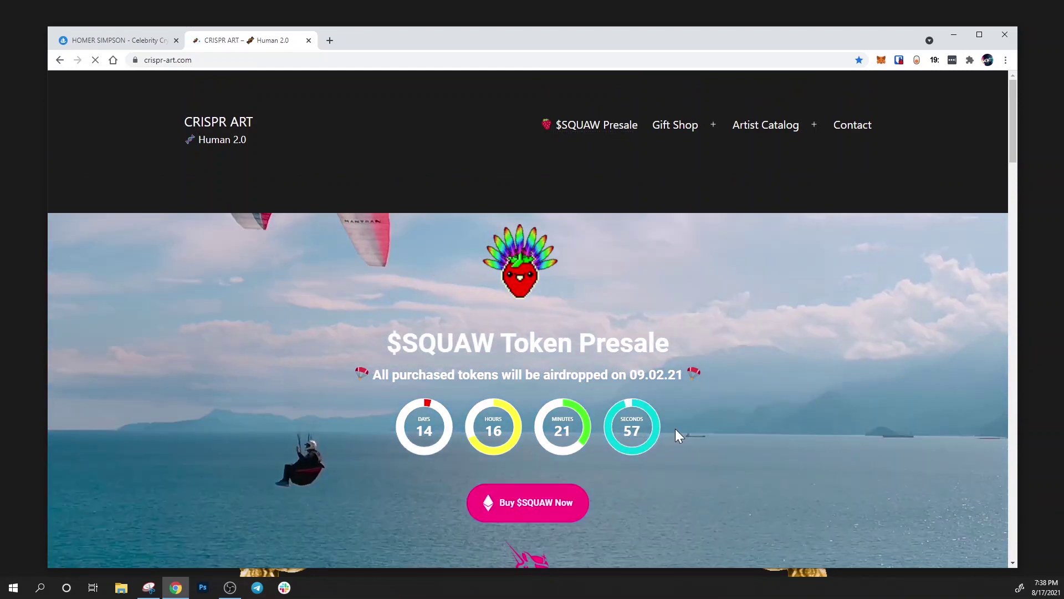
pyautogui.scroll(-3, 675, 428)
pyautogui.scroll(-8, 683, 421)
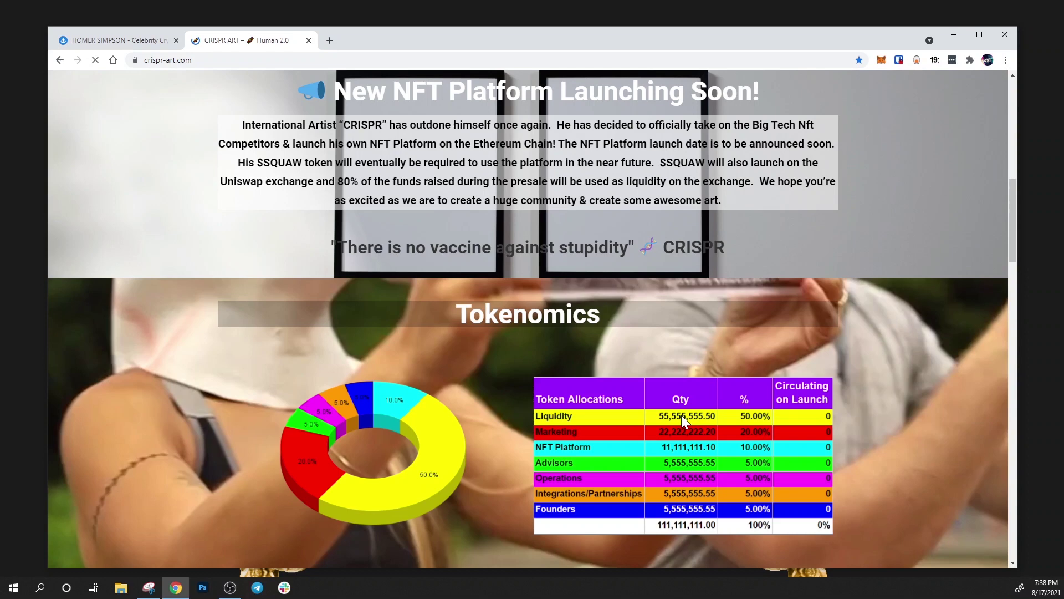
pyautogui.scroll(-4, 571, 358)
pyautogui.scroll(-4, 578, 372)
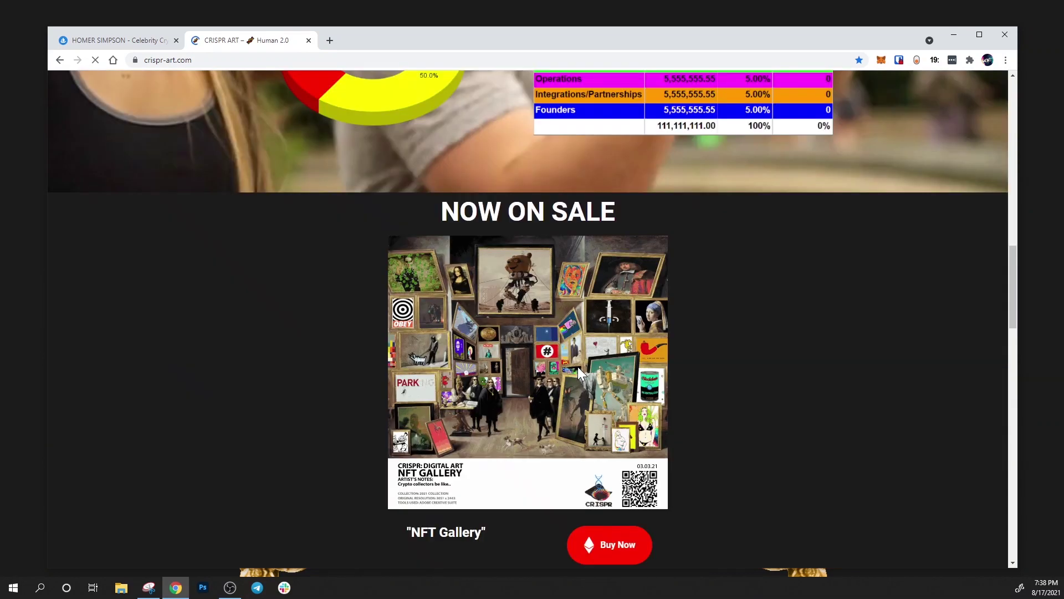
pyautogui.scroll(-2, 614, 351)
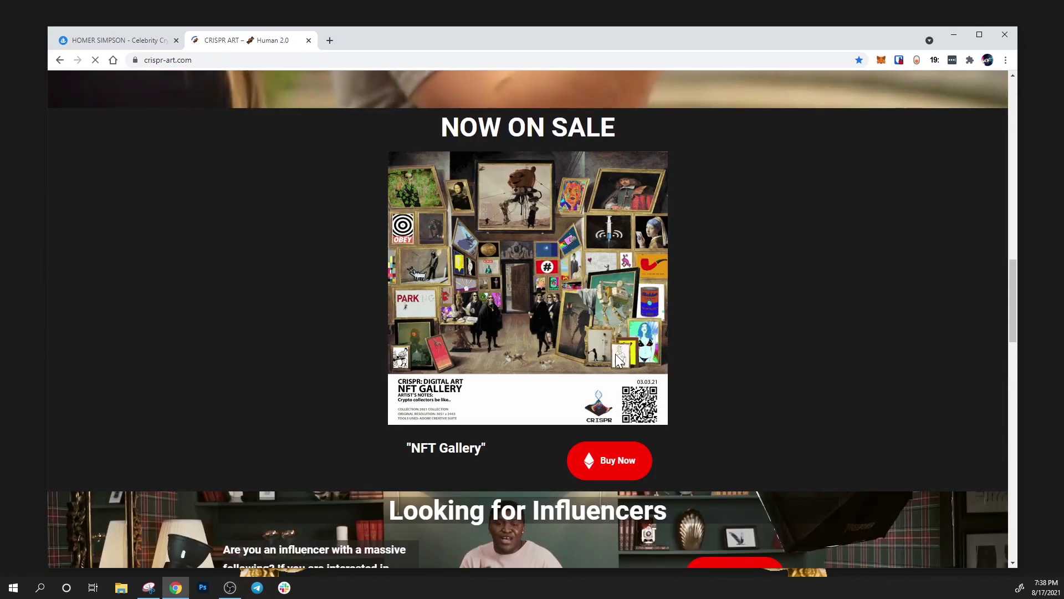
pyautogui.scroll(-13, 615, 355)
pyautogui.scroll(6, 616, 354)
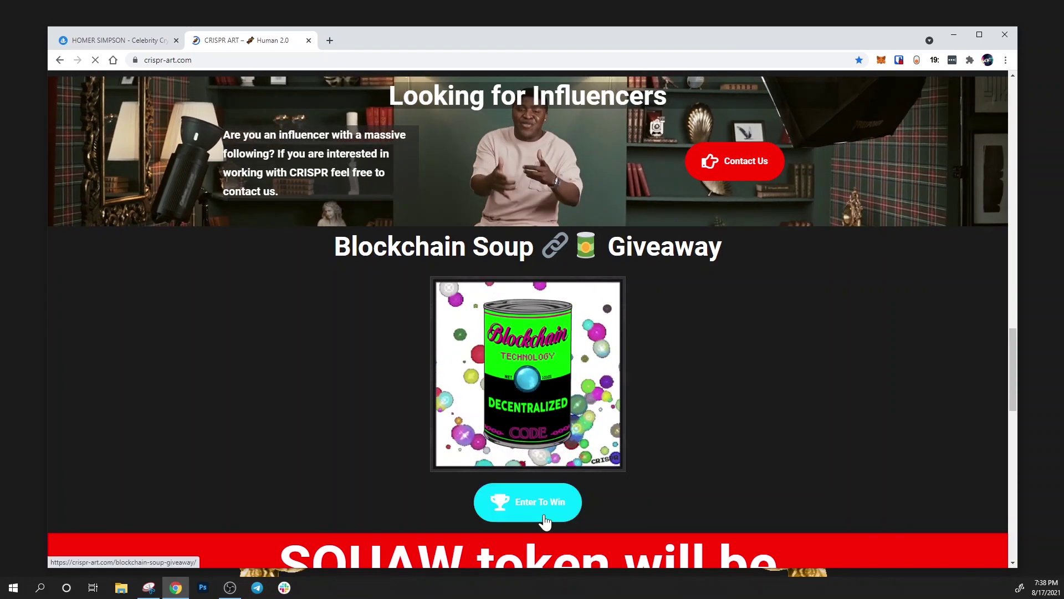
pyautogui.scroll(-4, 652, 461)
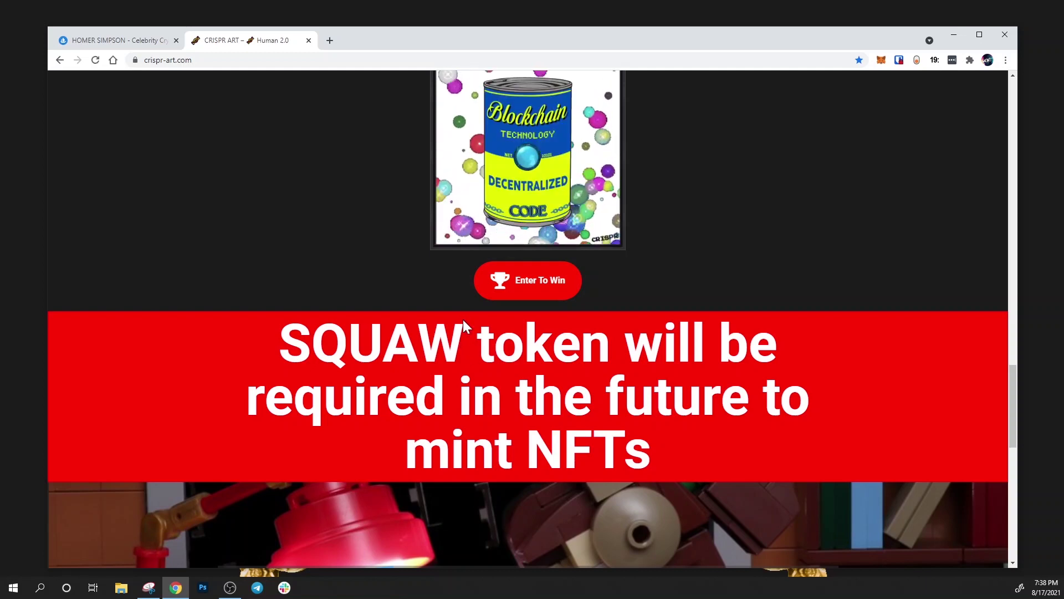
pyautogui.scroll(10, 464, 319)
pyautogui.scroll(3, 577, 370)
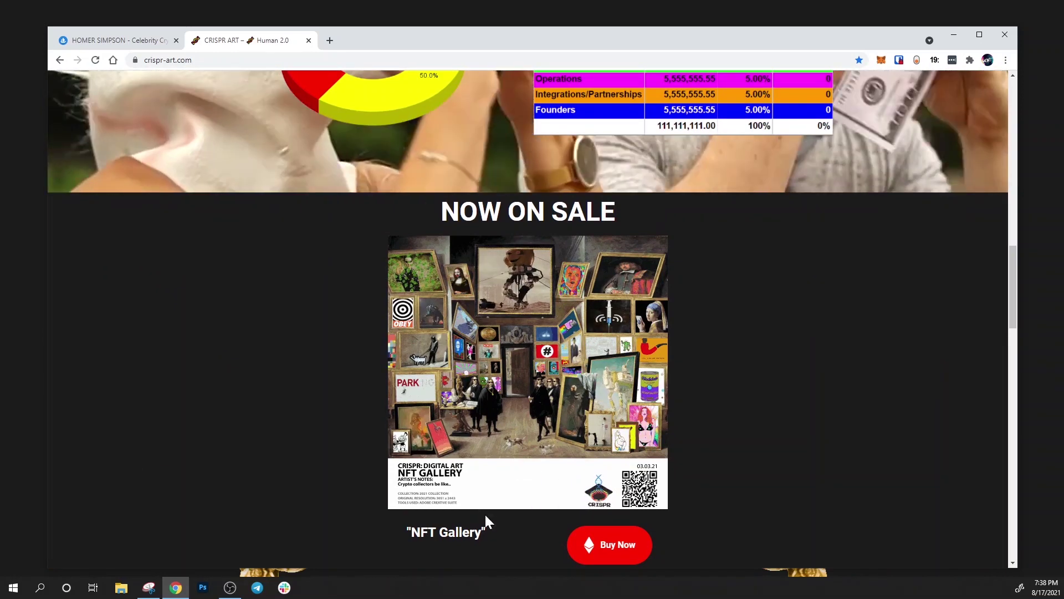
pyautogui.scroll(-5, 530, 423)
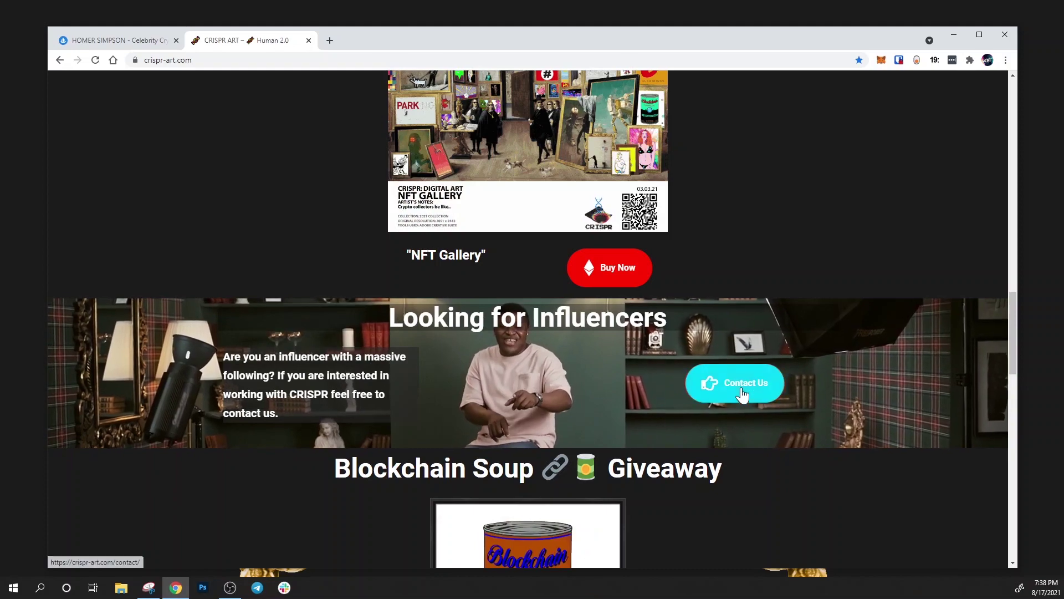
pyautogui.scroll(6, 742, 388)
pyautogui.scroll(15, 746, 410)
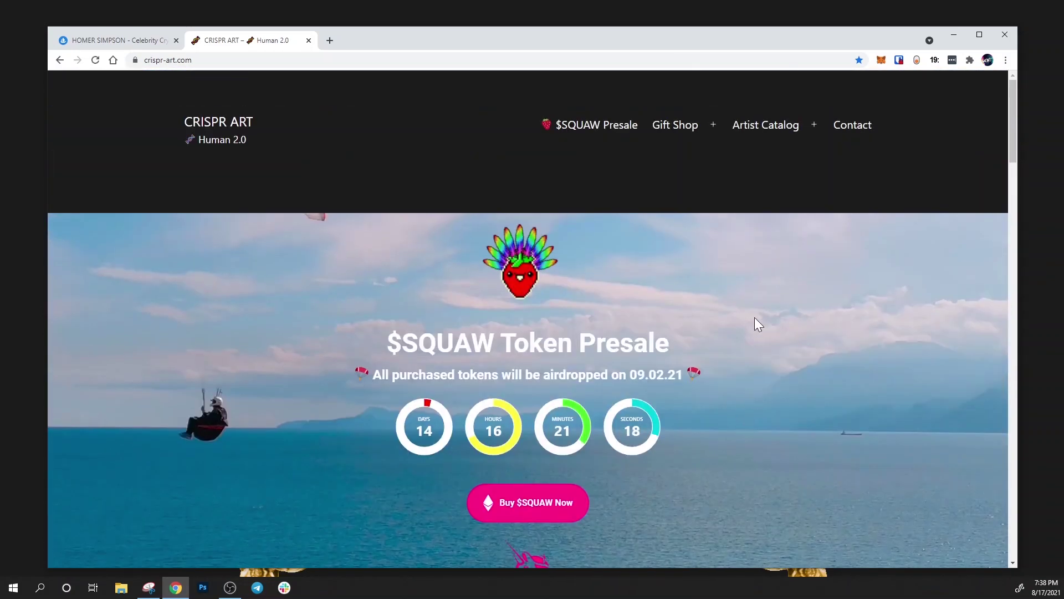
pyautogui.click(135, 45)
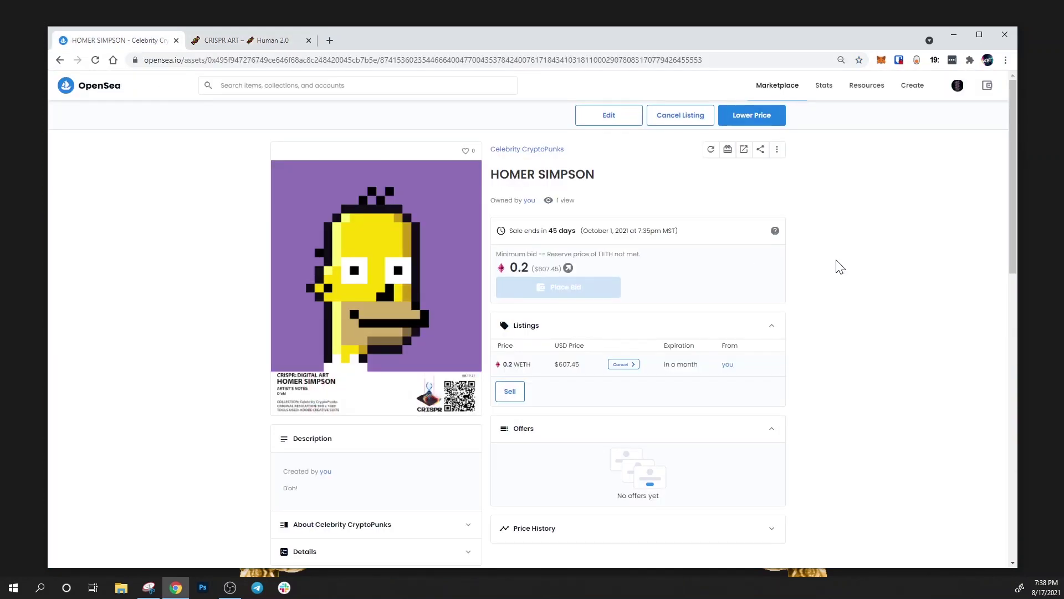
pyautogui.moveTo(958, 89)
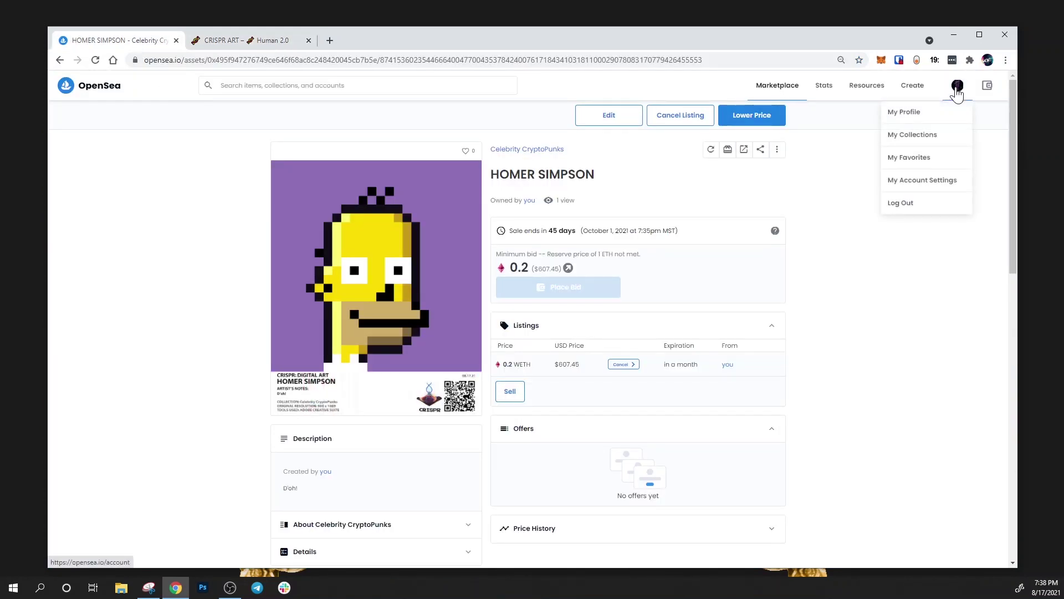
pyautogui.click(933, 147)
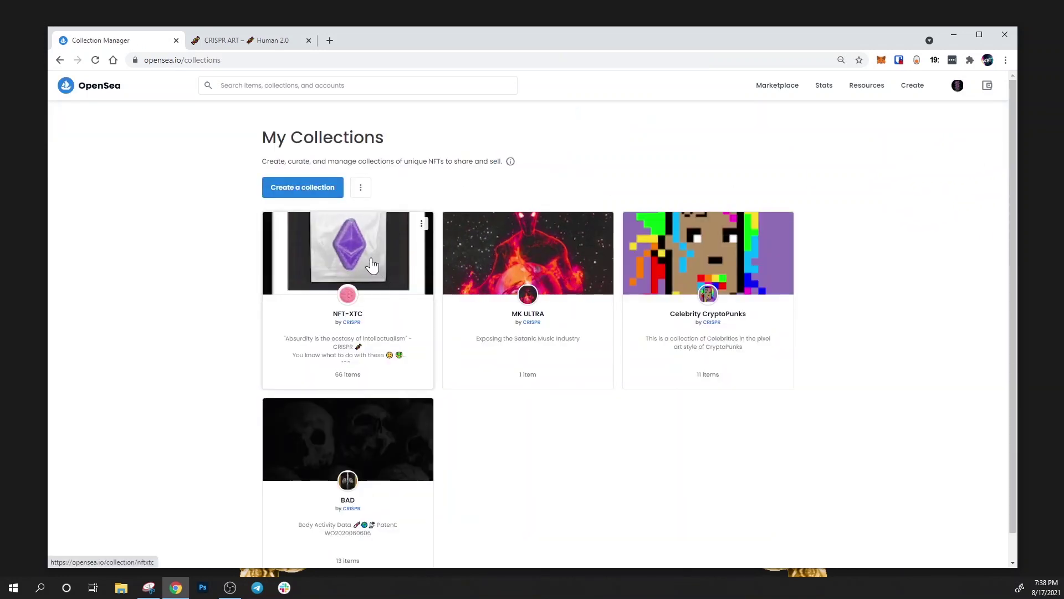
pyautogui.click(371, 265)
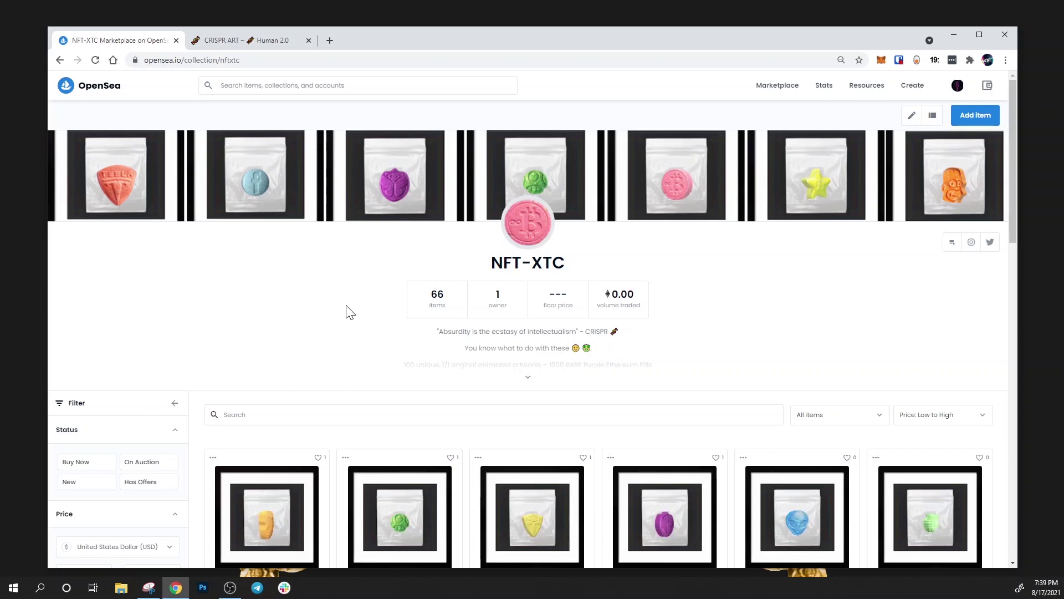
pyautogui.scroll(-2, 350, 312)
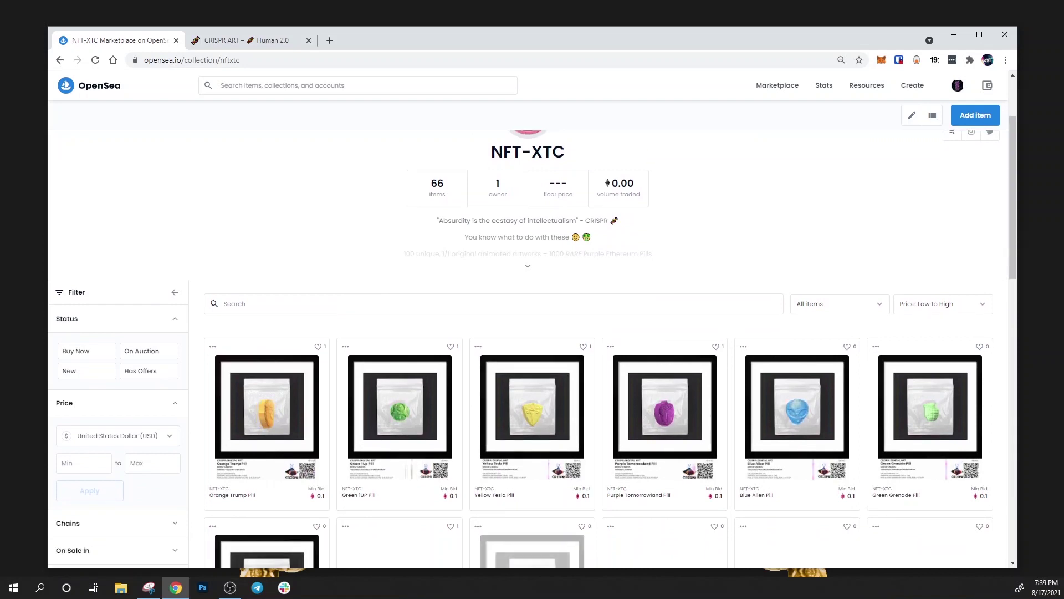
pyautogui.scroll(-4, 351, 316)
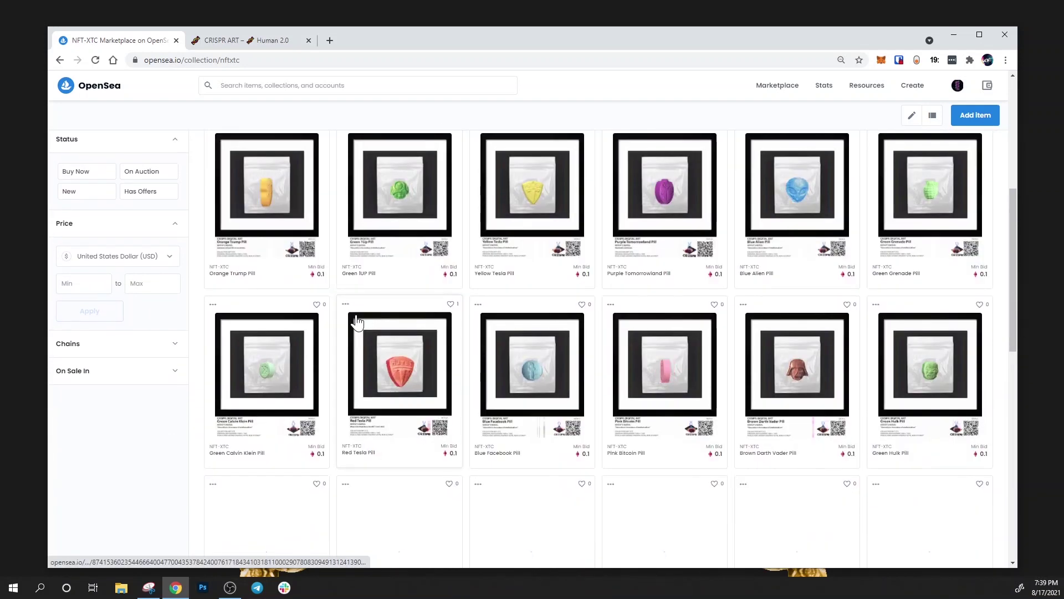
pyautogui.scroll(1, 357, 321)
pyautogui.scroll(-2, 358, 327)
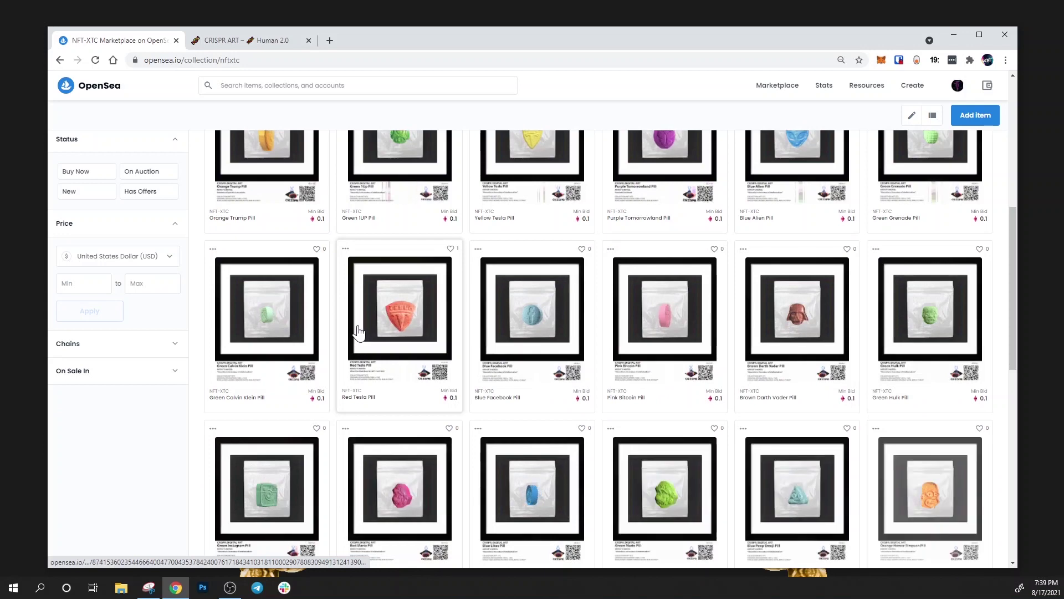
pyautogui.scroll(-4, 357, 331)
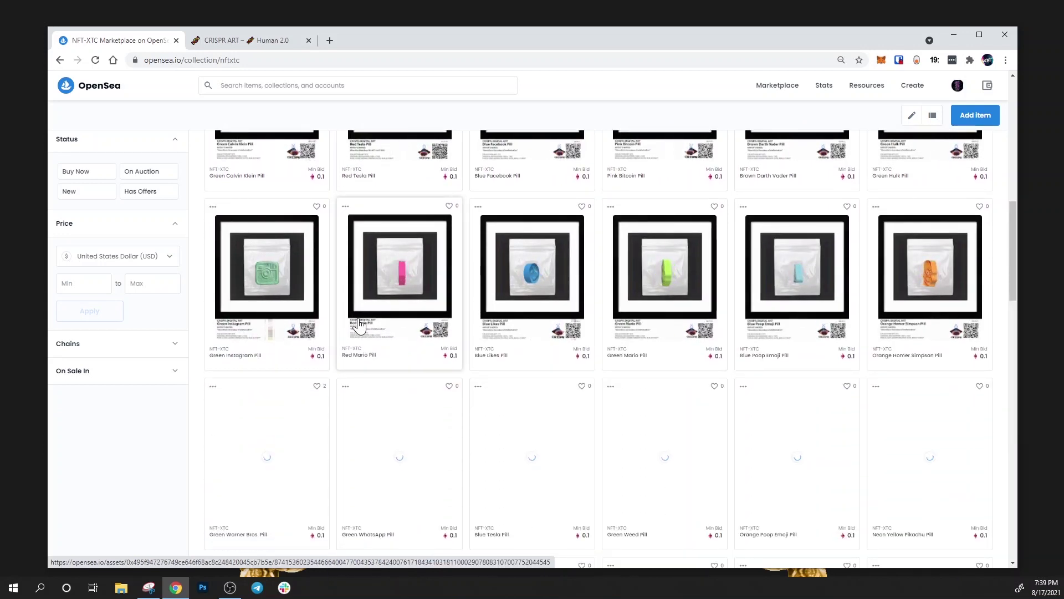
pyautogui.scroll(6, 366, 331)
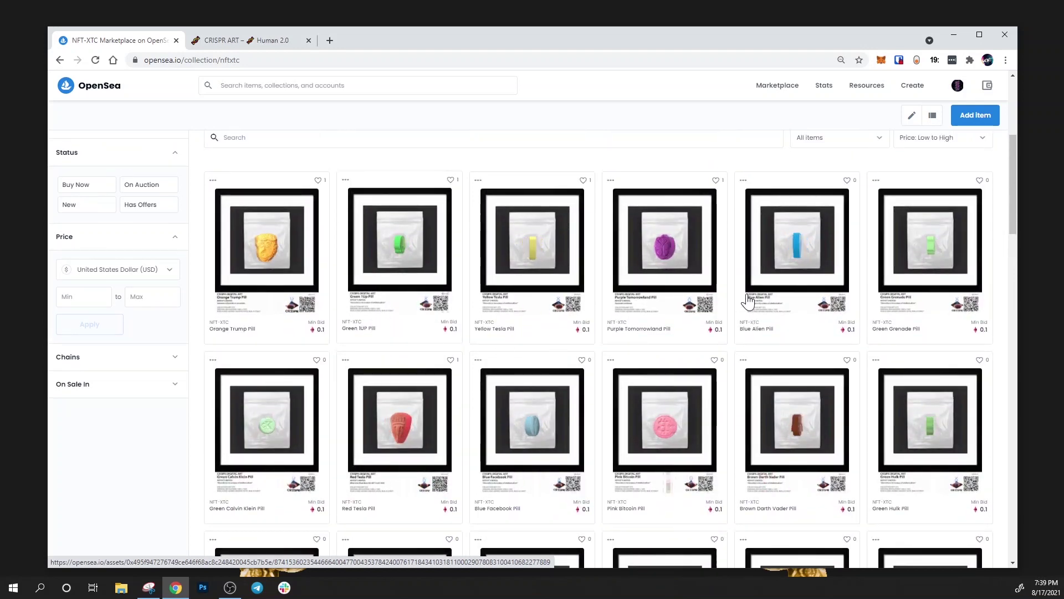
pyautogui.scroll(3, 750, 305)
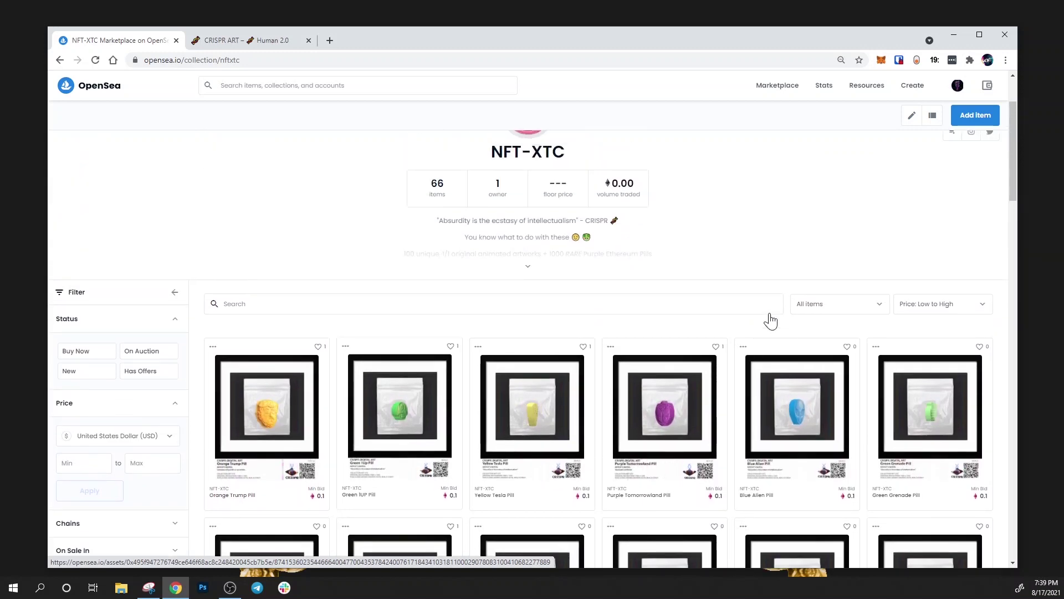
pyautogui.scroll(2, 695, 314)
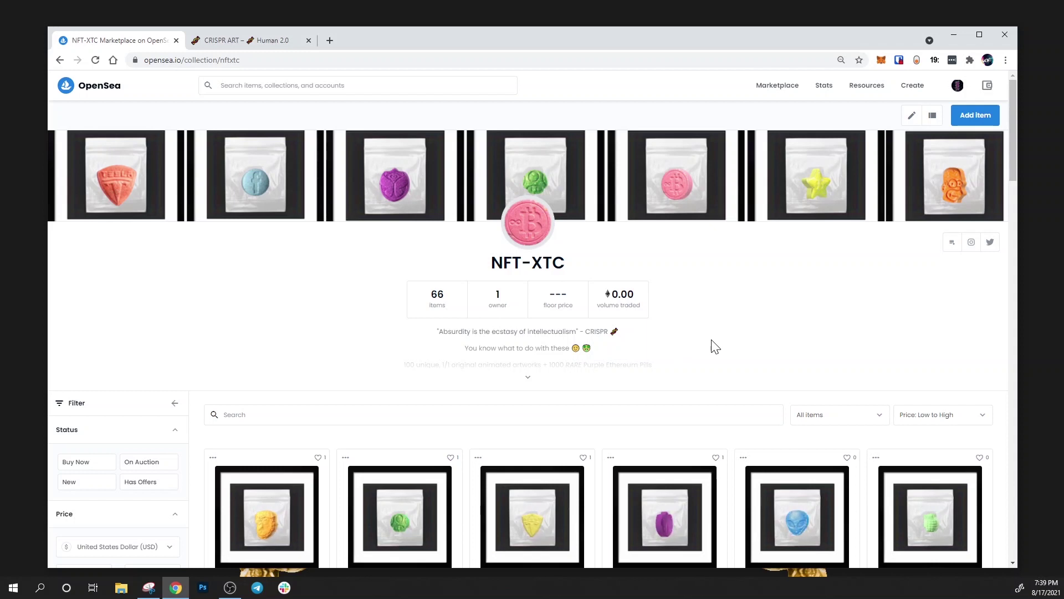
pyautogui.scroll(-2, 720, 297)
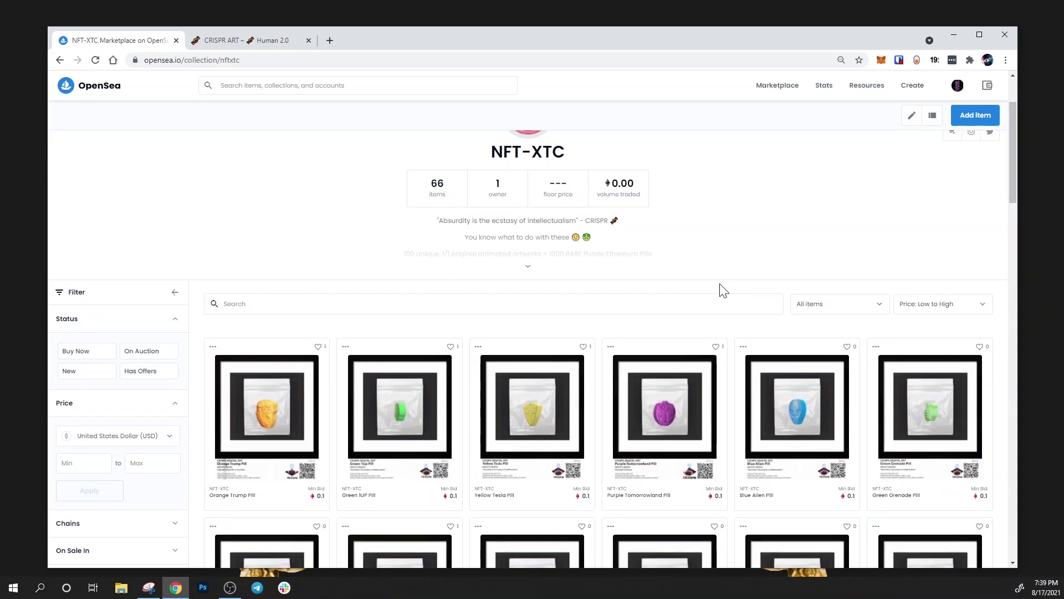
pyautogui.scroll(-2, 724, 291)
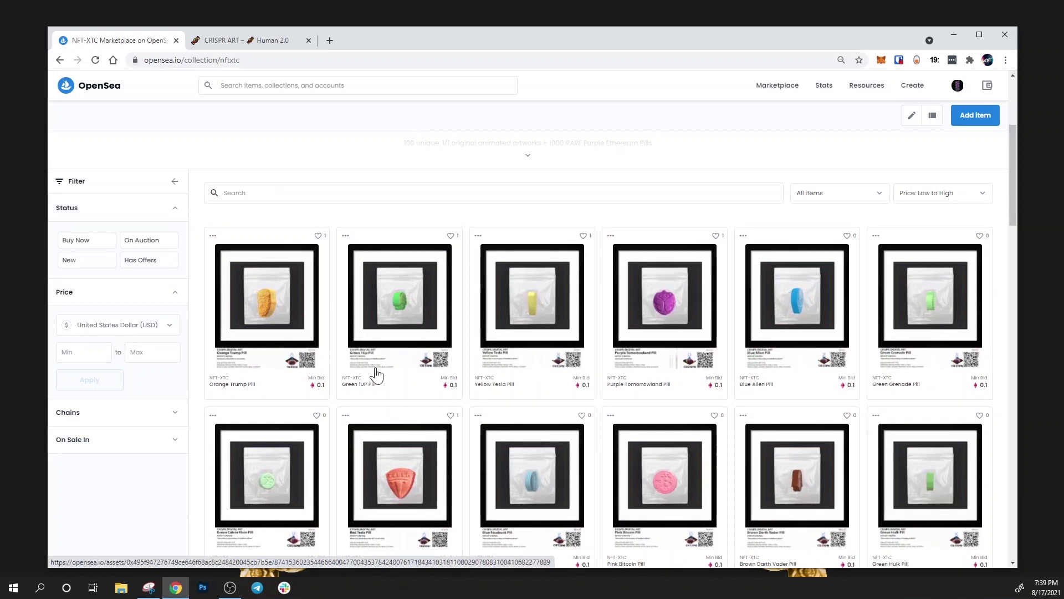
pyautogui.scroll(-2, 377, 364)
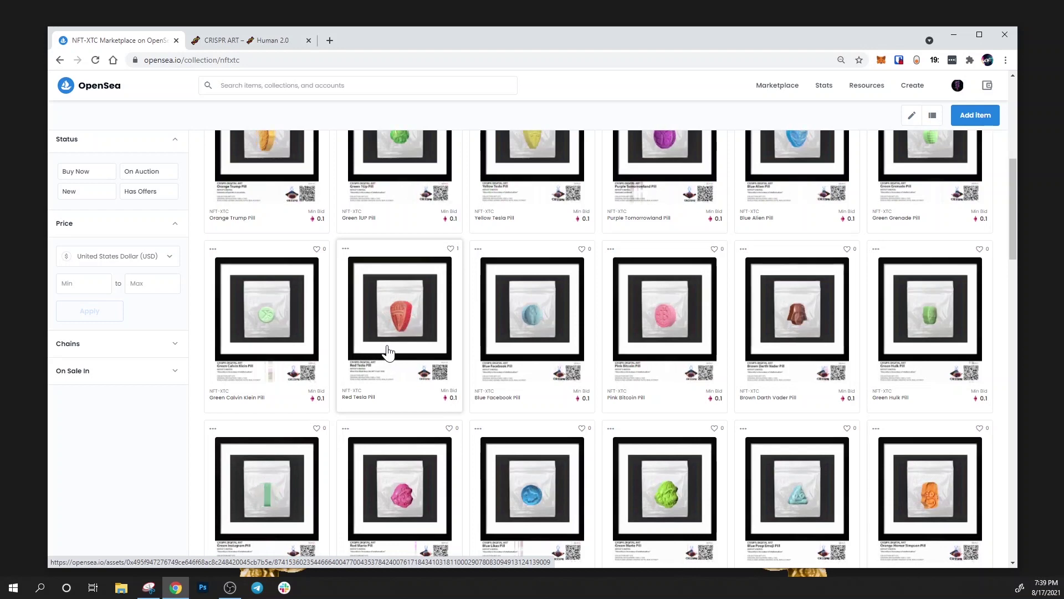
pyautogui.scroll(-3, 388, 350)
pyautogui.scroll(-3, 388, 351)
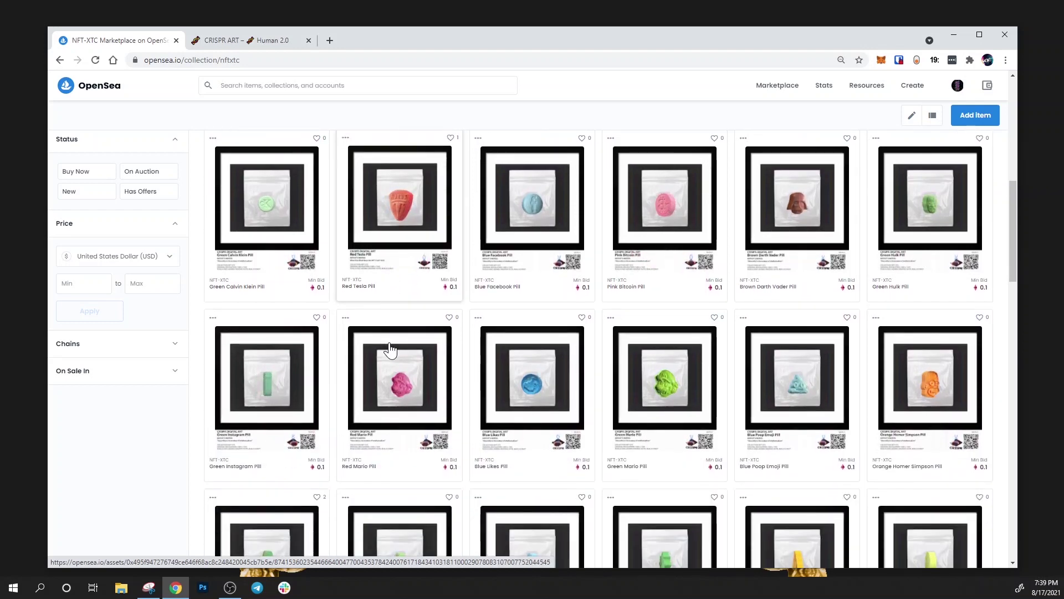
pyautogui.scroll(-3, 405, 348)
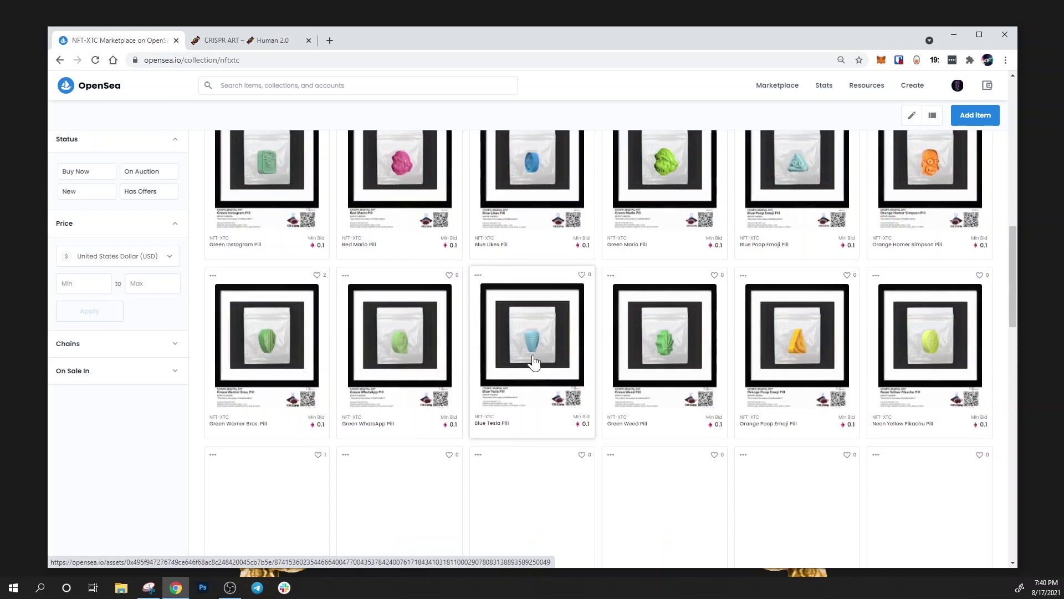
pyautogui.scroll(-1, 570, 411)
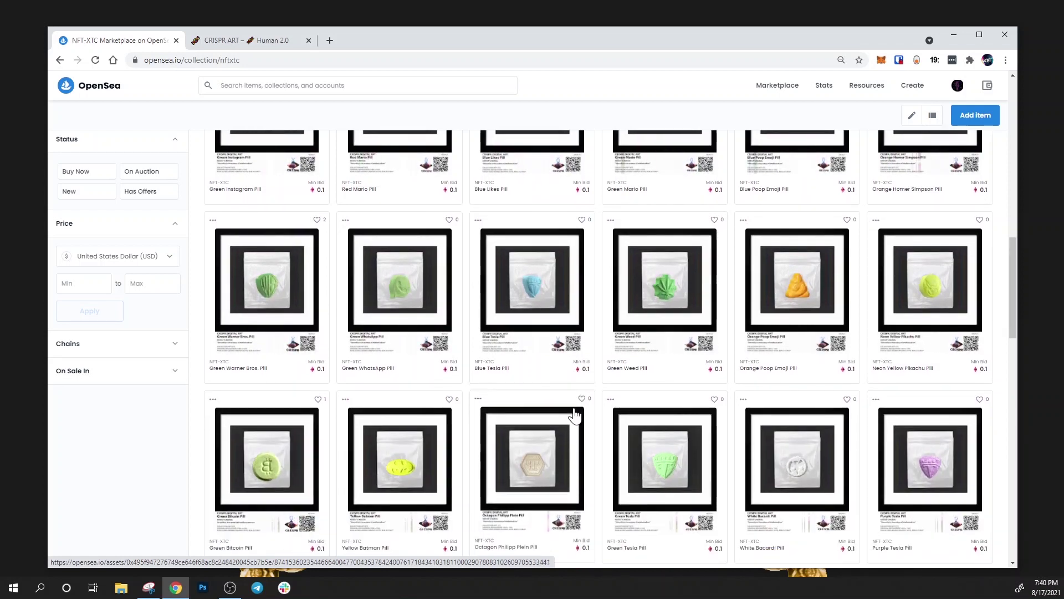
pyautogui.scroll(-1, 674, 391)
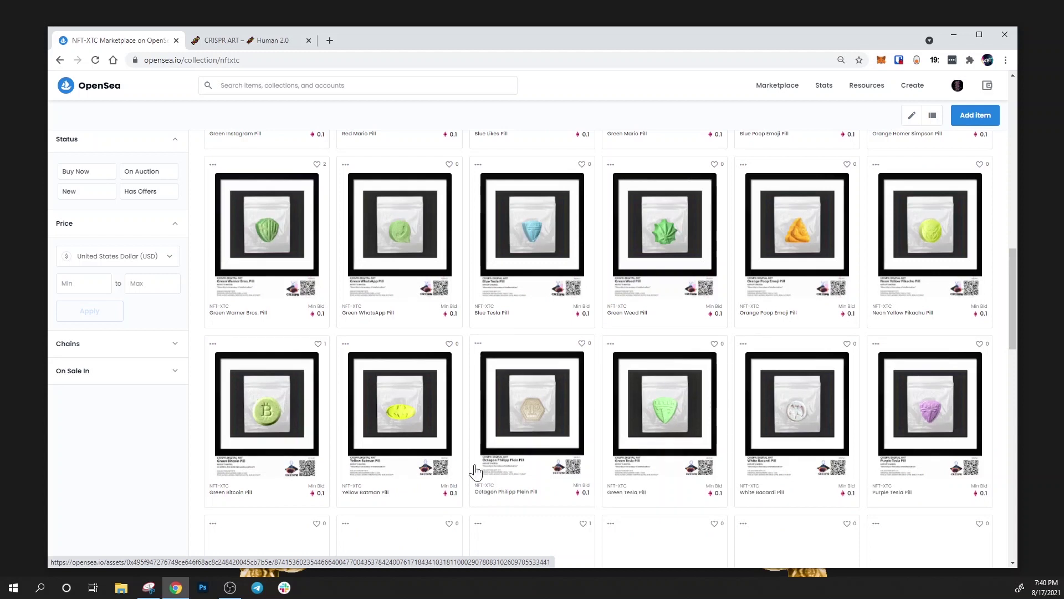
pyautogui.scroll(-1, 532, 435)
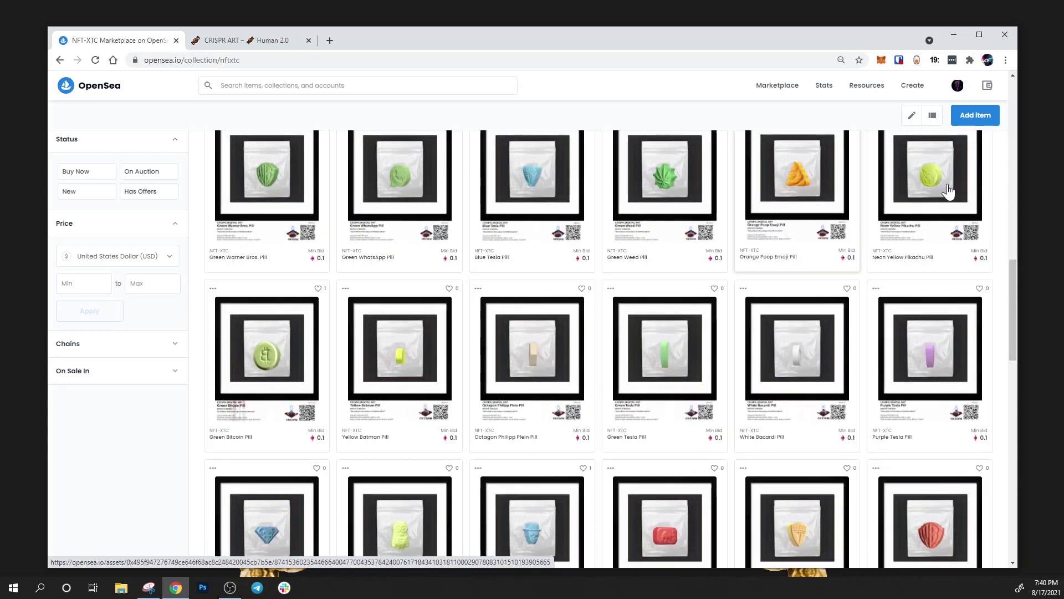
pyautogui.scroll(-1, 499, 288)
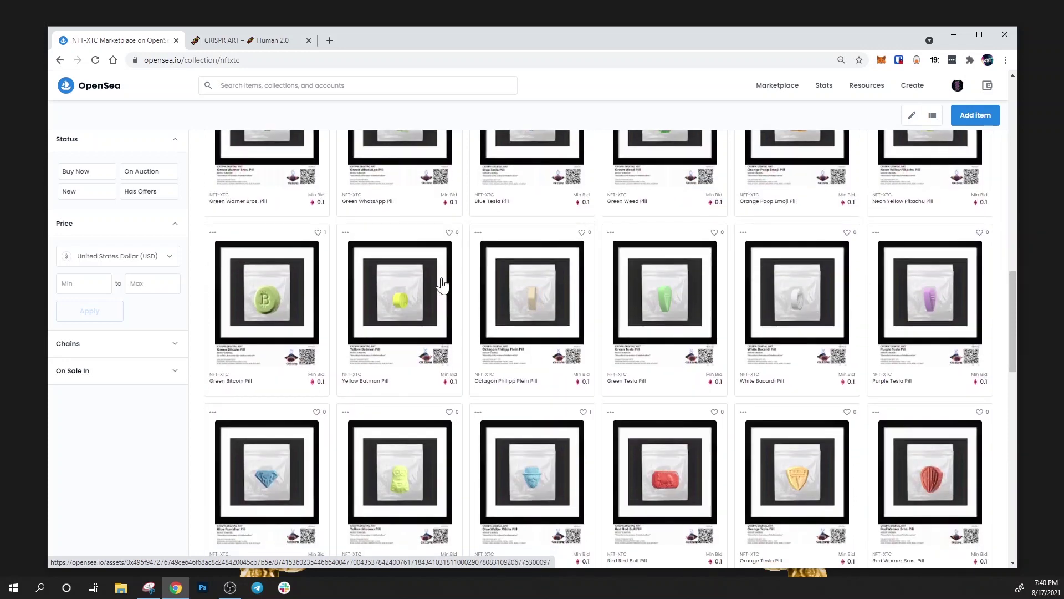
pyautogui.scroll(-1, 268, 261)
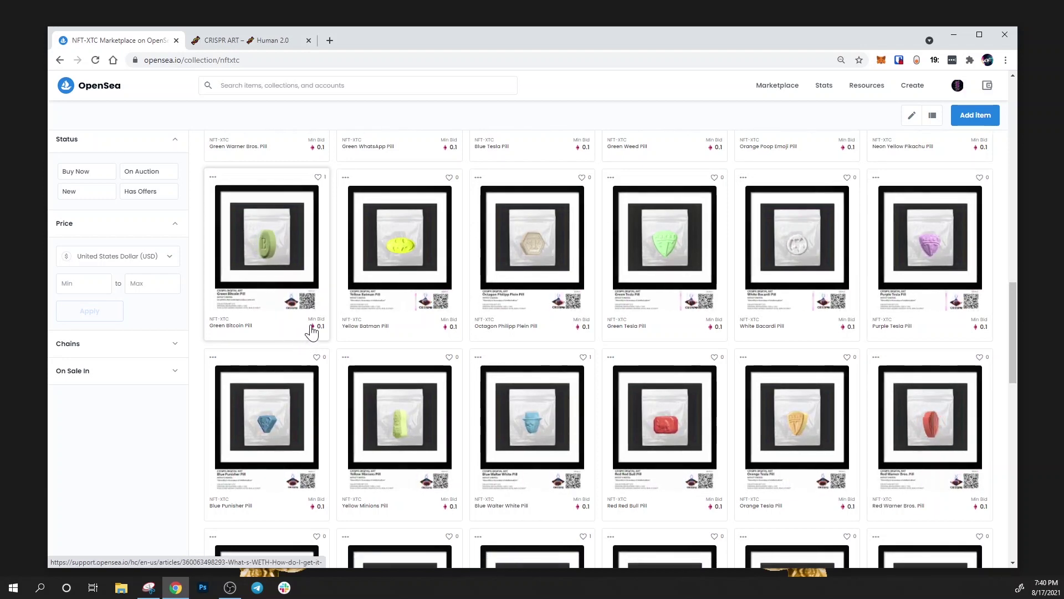
pyautogui.scroll(-3, 375, 342)
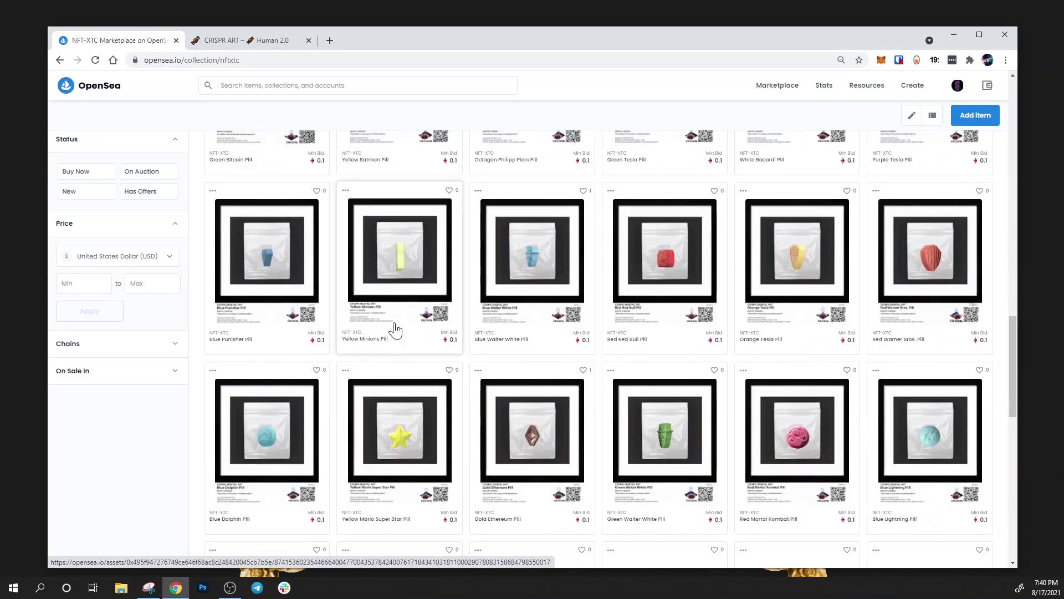
pyautogui.scroll(-3, 395, 331)
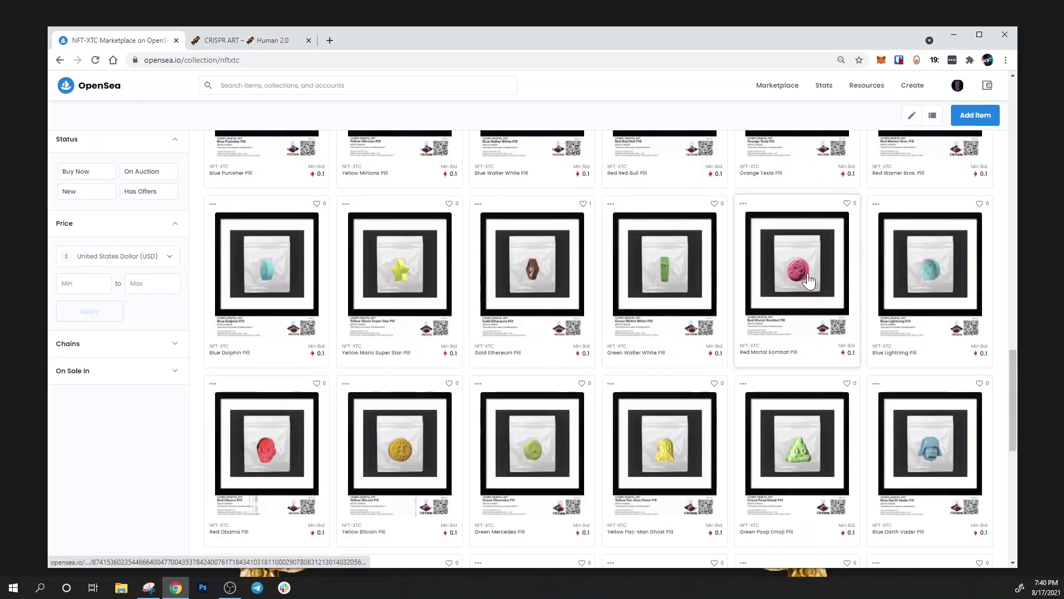
pyautogui.scroll(-2, 571, 309)
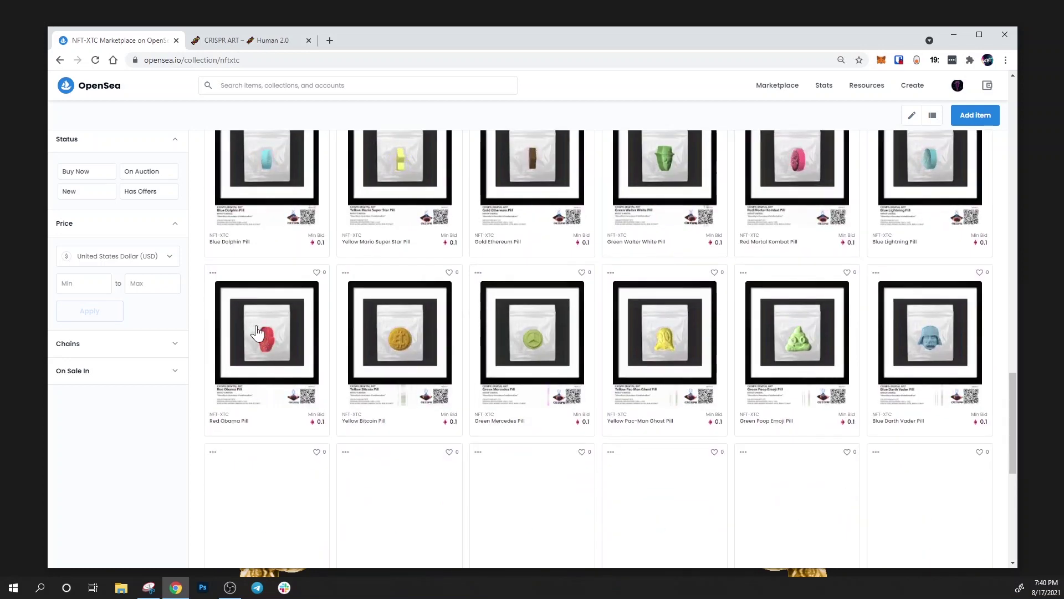
pyautogui.scroll(-4, 743, 327)
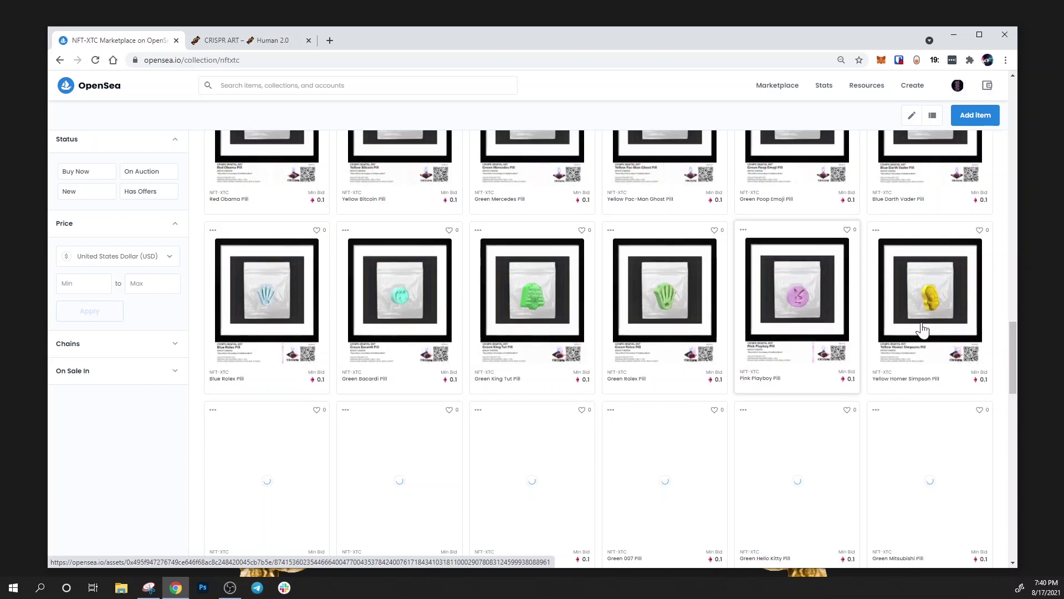
pyautogui.scroll(-2, 460, 333)
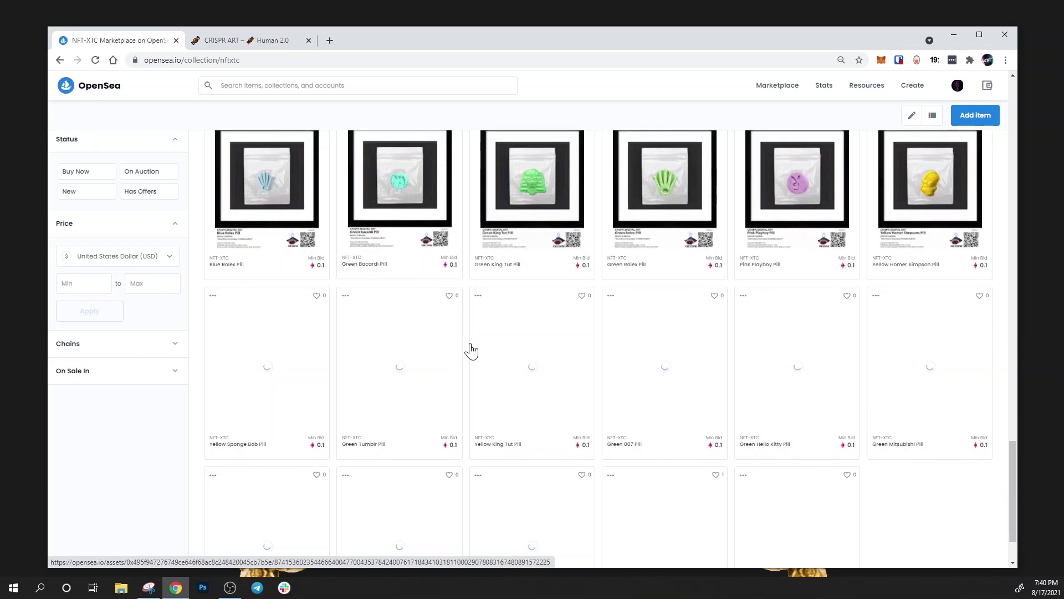
pyautogui.scroll(-2, 467, 339)
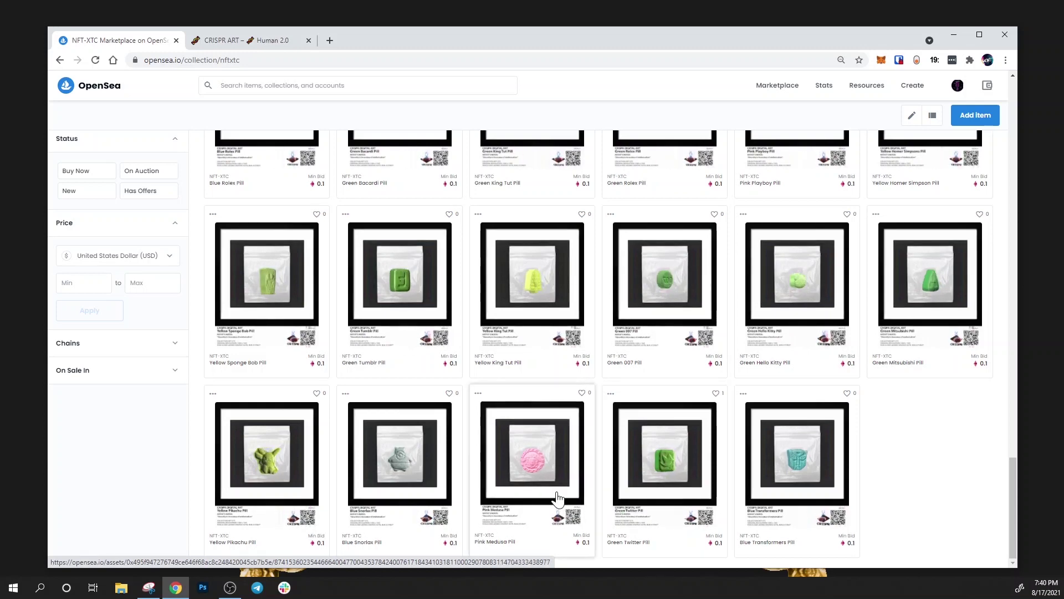
pyautogui.scroll(20, 557, 499)
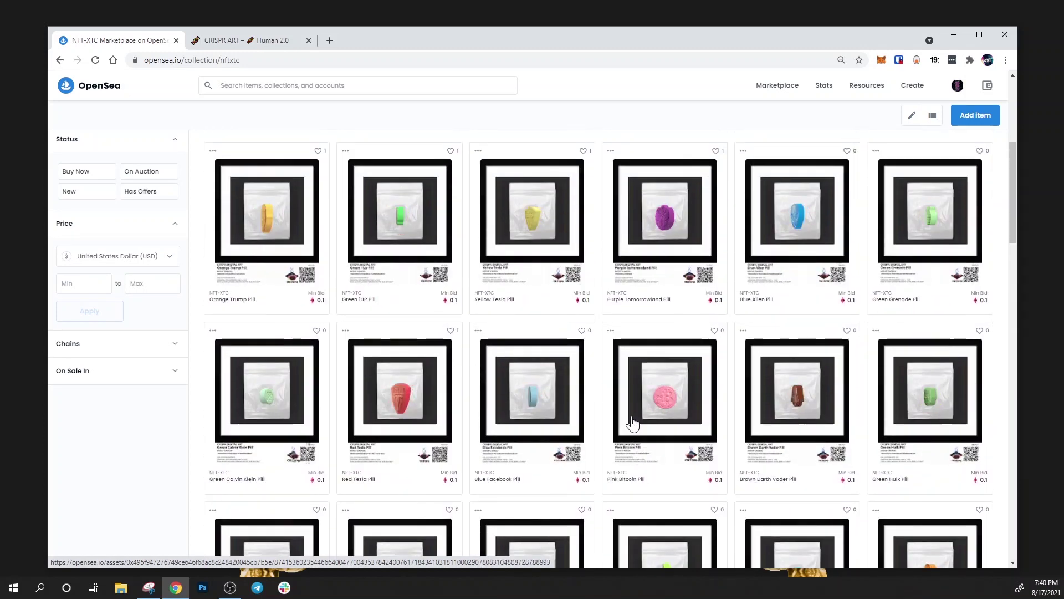
pyautogui.scroll(5, 632, 423)
pyautogui.scroll(-2, 686, 395)
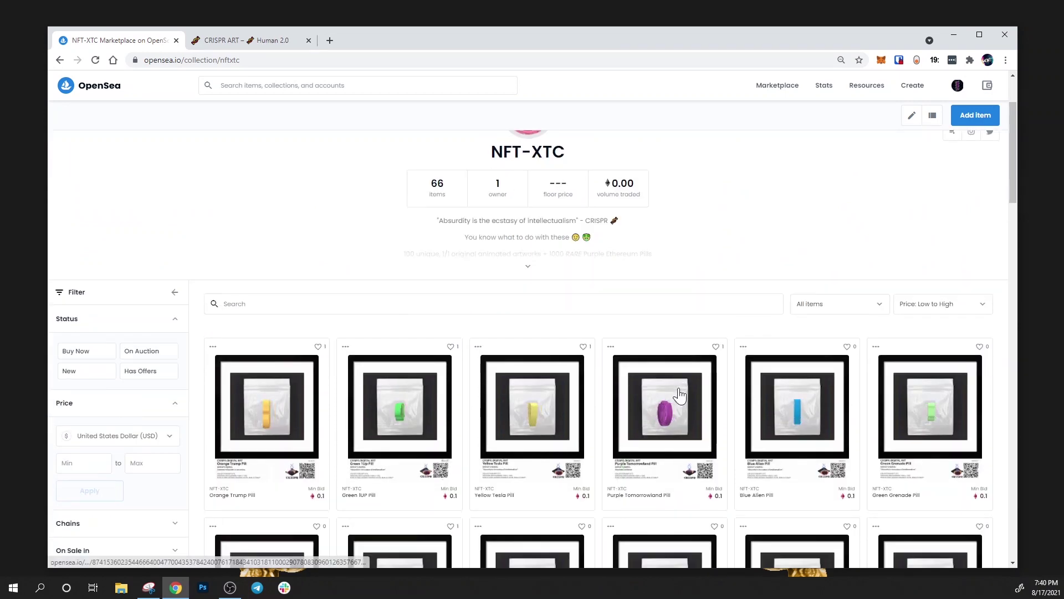
pyautogui.scroll(2, 677, 392)
pyautogui.scroll(-1, 682, 388)
pyautogui.scroll(-3, 690, 403)
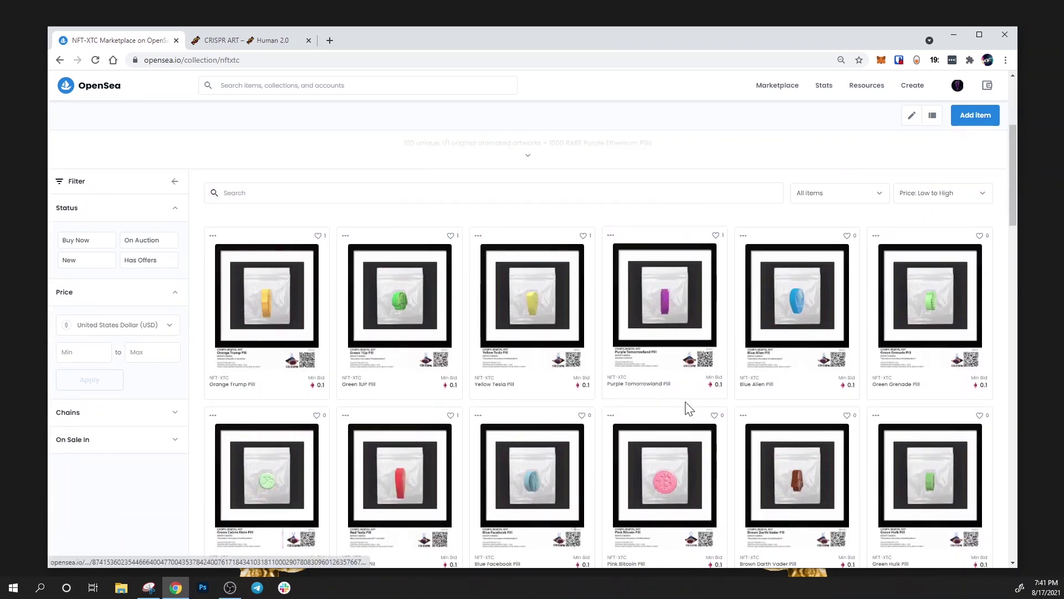
pyautogui.scroll(4, 687, 406)
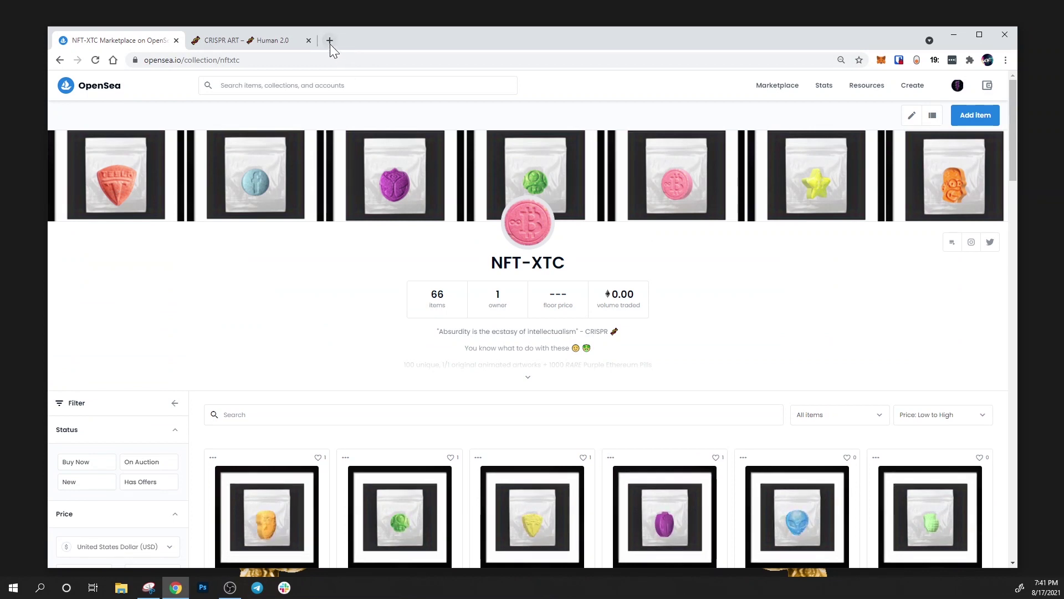
pyautogui.click(331, 42)
# Go to youtube.com and open the CRISPR ART channel through Your channel
pyautogui.write('youtube.com')
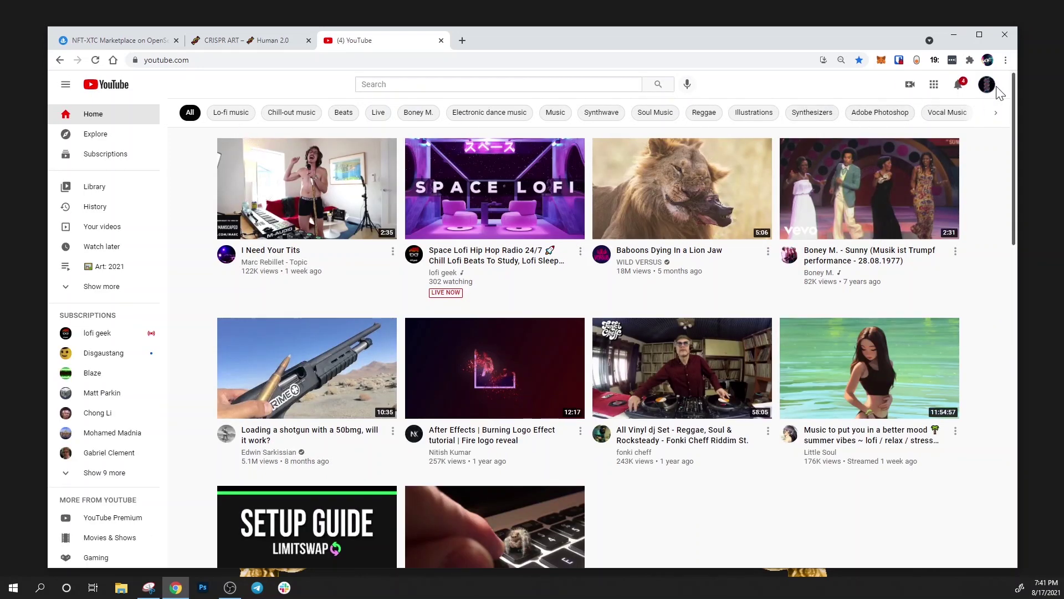
pyautogui.click(989, 86)
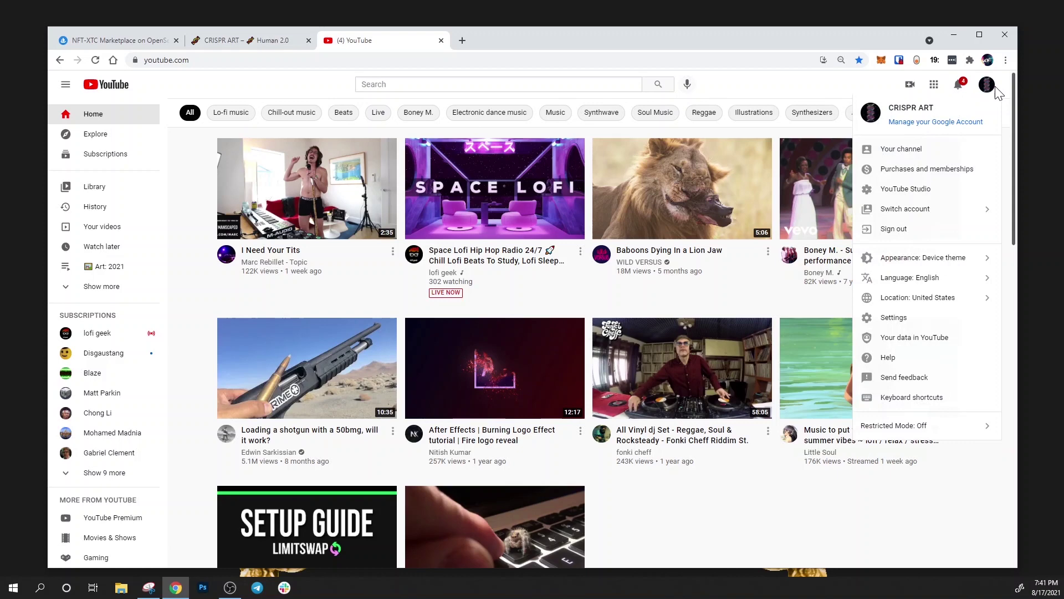
pyautogui.click(928, 154)
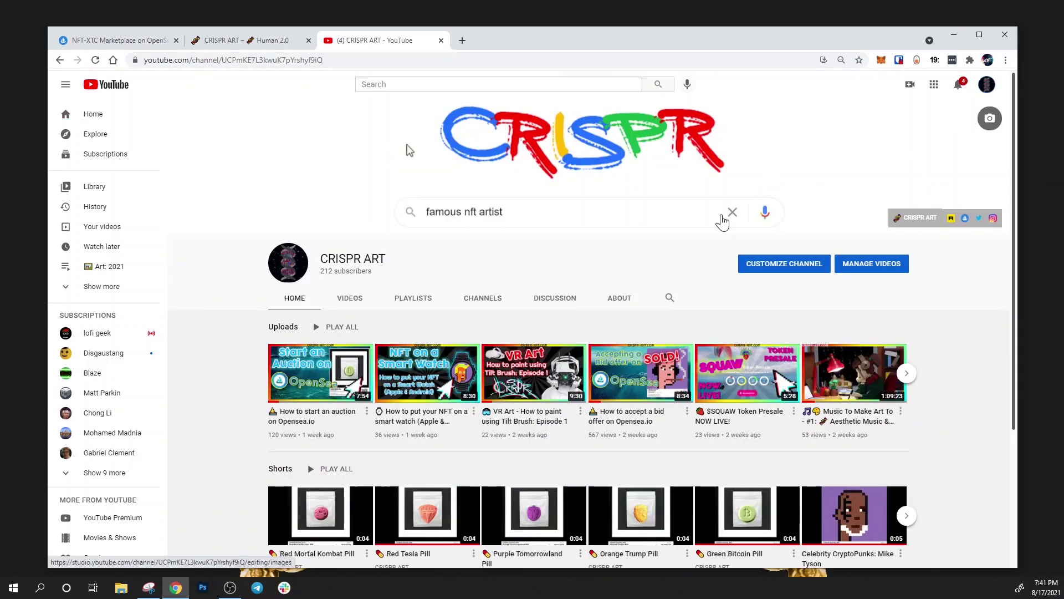
pyautogui.scroll(-2, 349, 412)
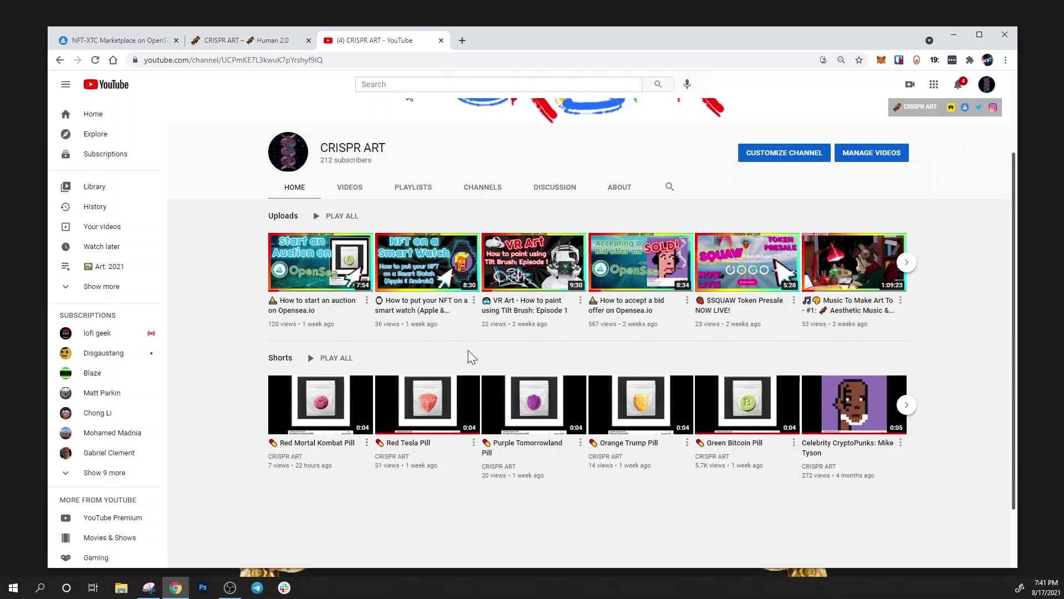
pyautogui.moveTo(343, 321)
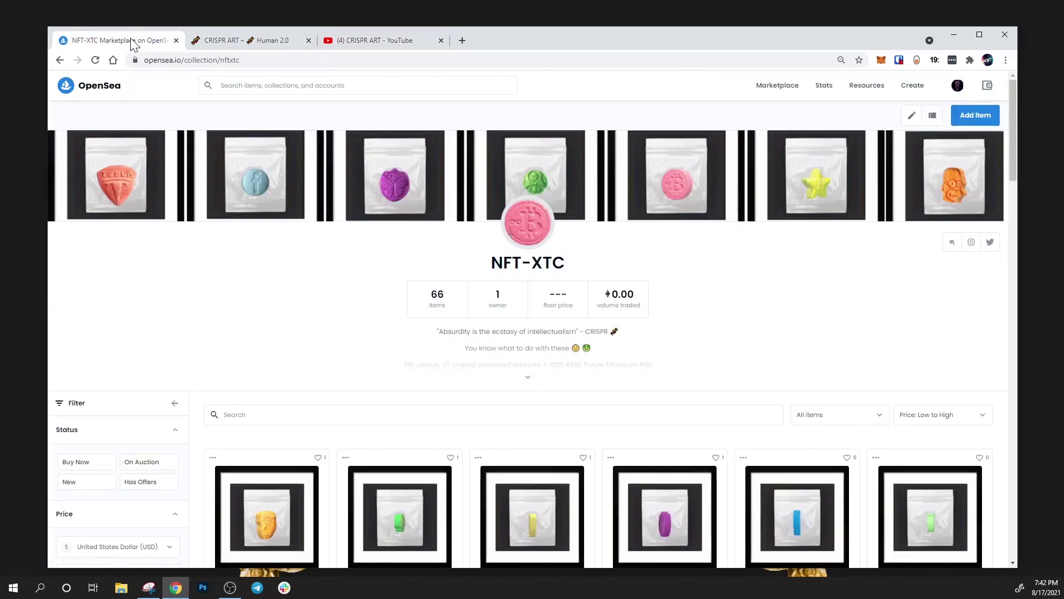
# Switch to OpenSea, go to your account, and open the Celebrity CryptoPunks collection
pyautogui.click(136, 40)
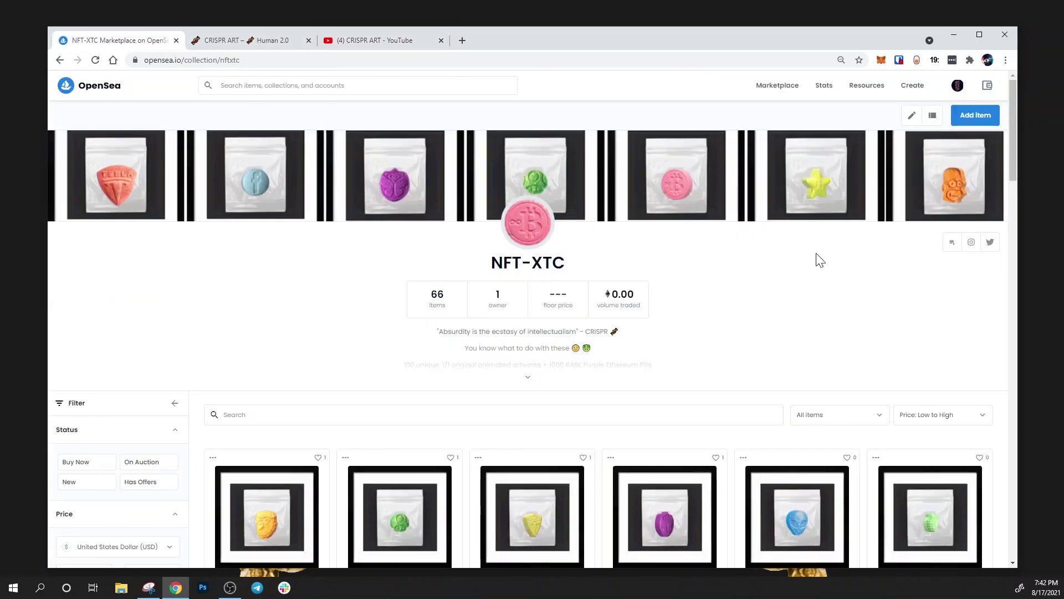
pyautogui.moveTo(955, 87)
pyautogui.click(943, 113)
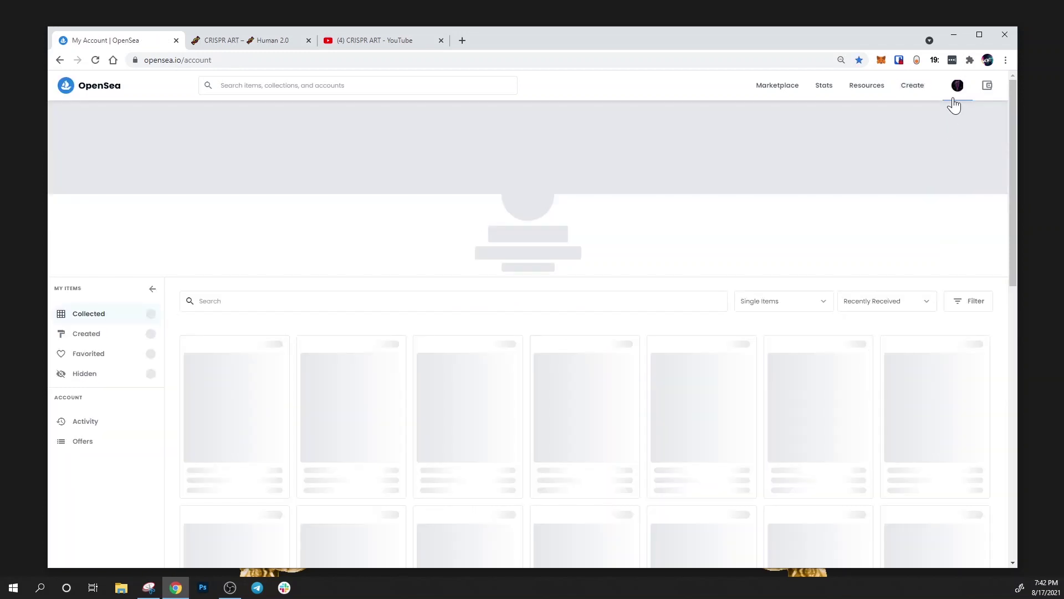
pyautogui.moveTo(953, 96)
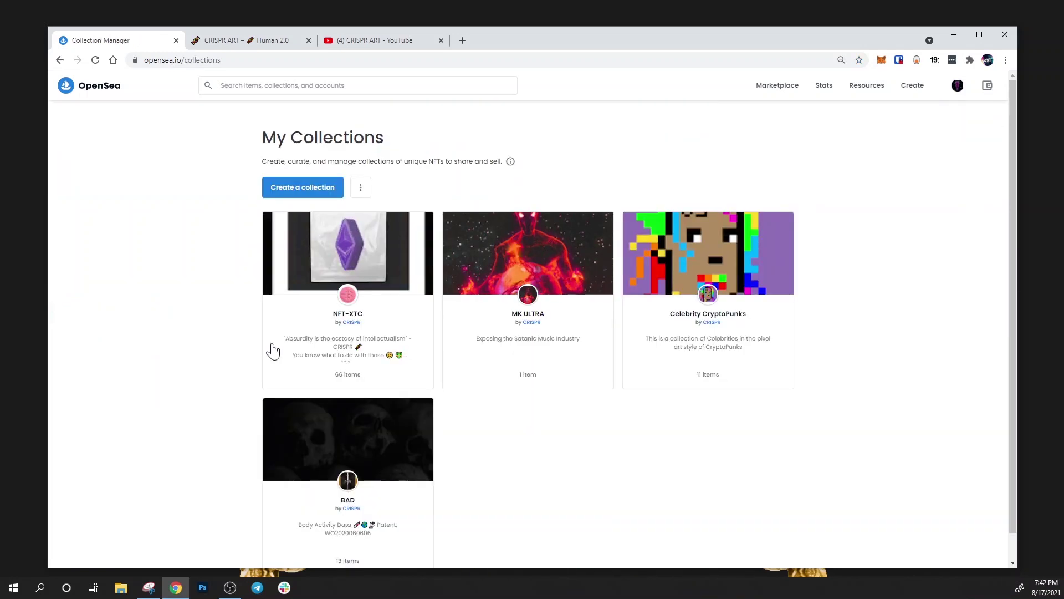
pyautogui.click(628, 379)
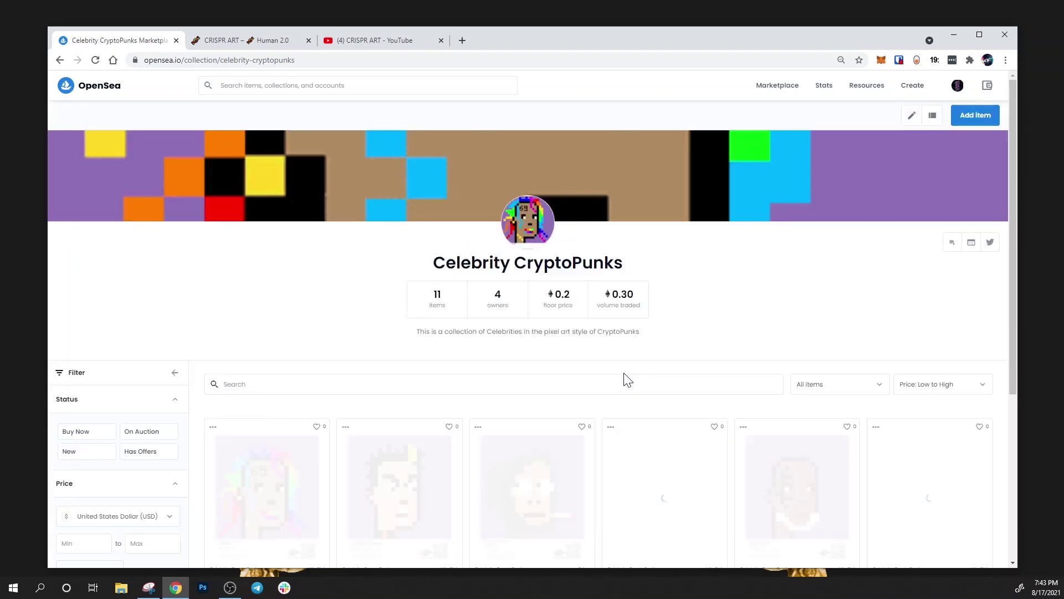
pyautogui.scroll(-3, 623, 377)
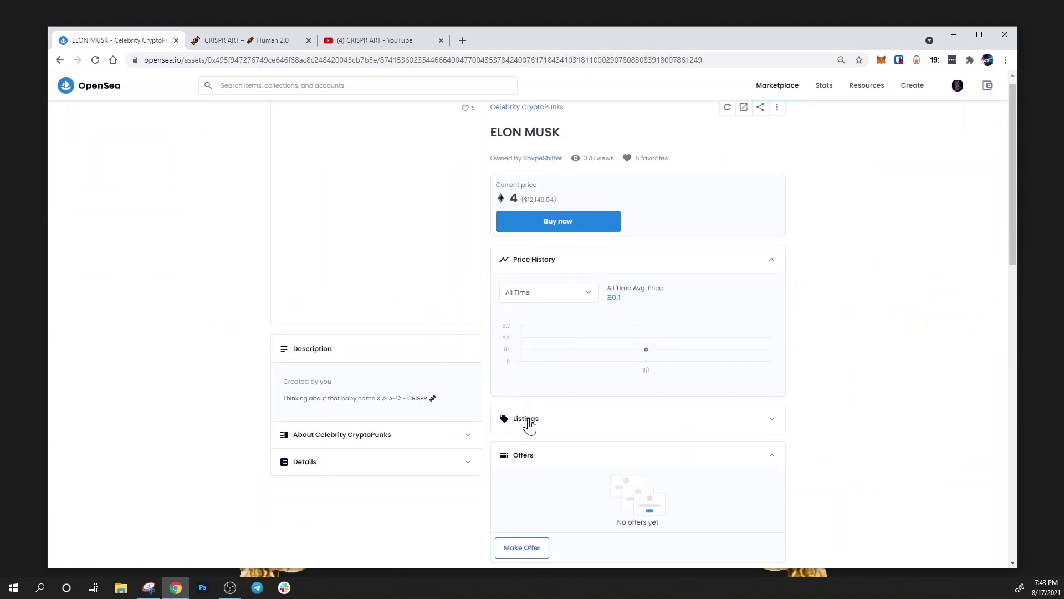
pyautogui.scroll(-5, 445, 449)
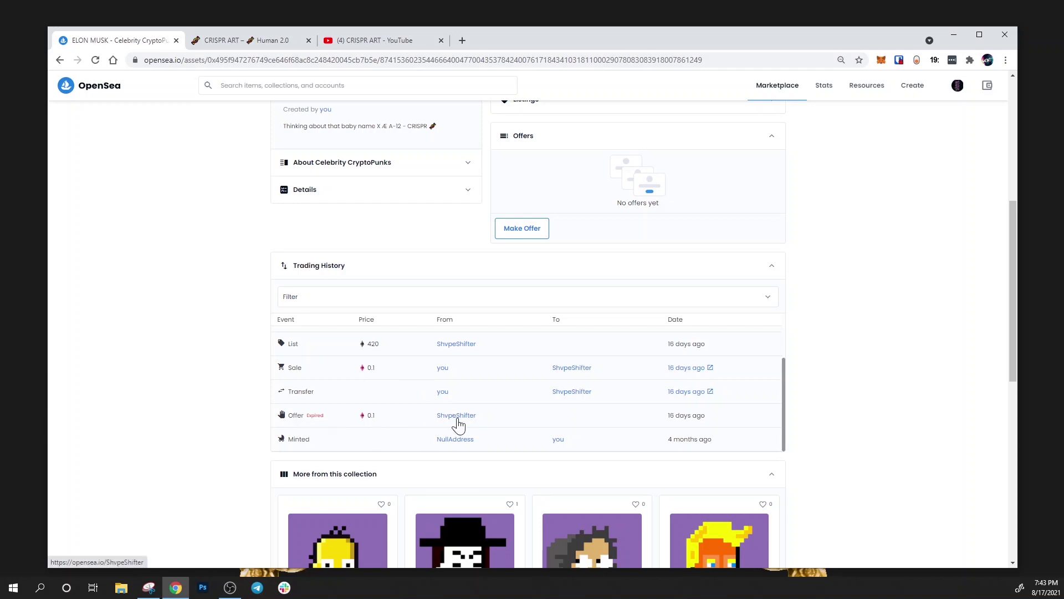
pyautogui.scroll(1, 411, 426)
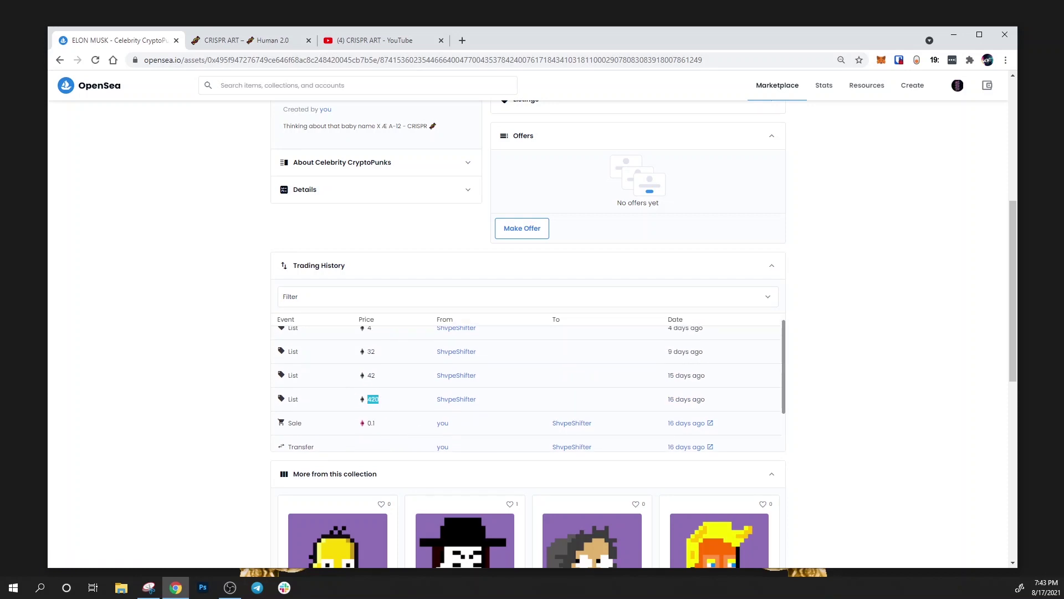
pyautogui.scroll(1, 463, 440)
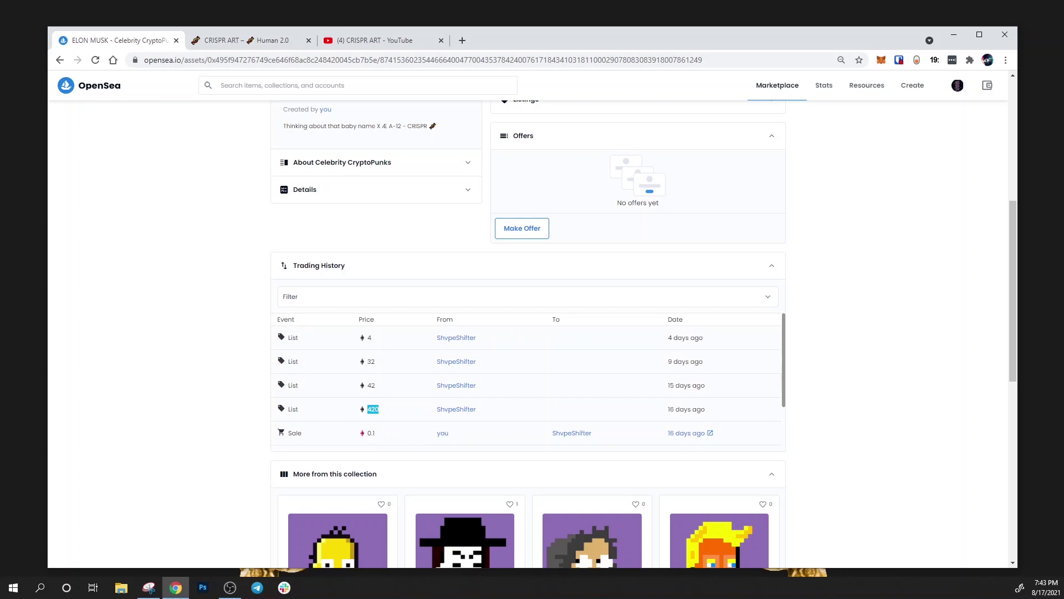
pyautogui.scroll(1, 373, 388)
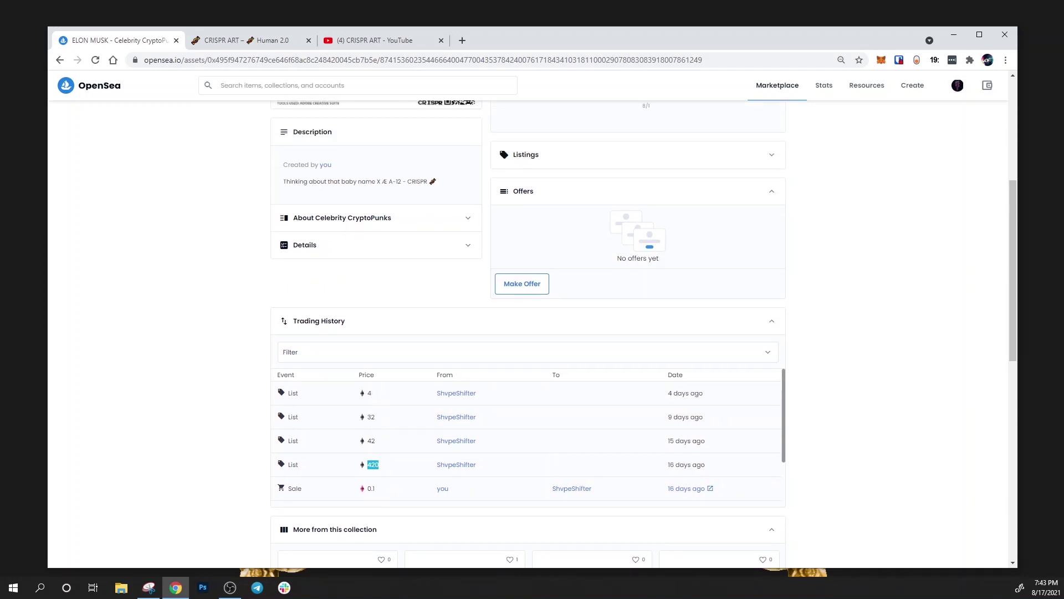
pyautogui.scroll(4, 590, 244)
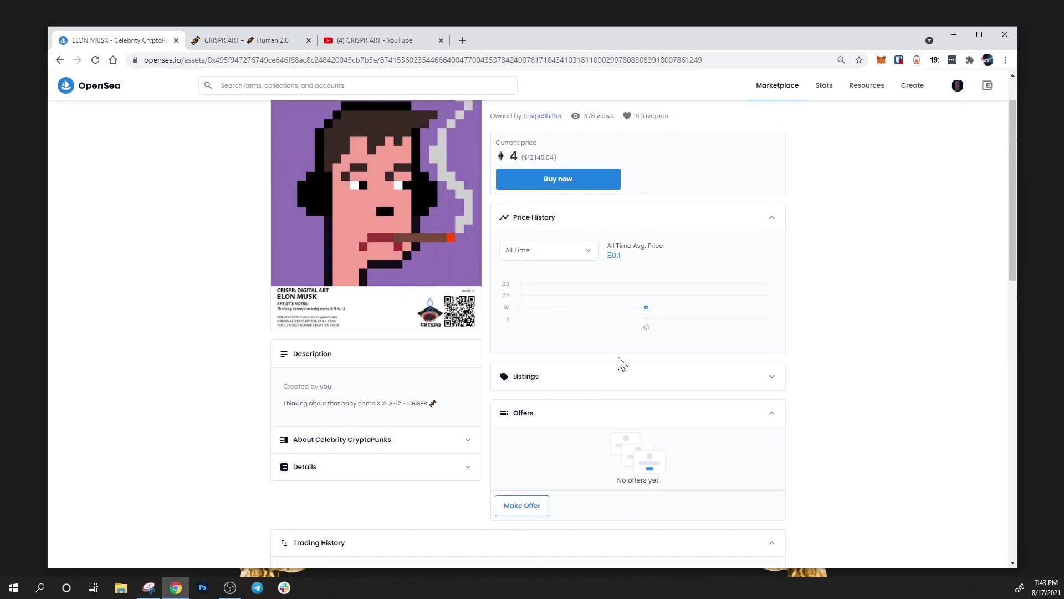
pyautogui.scroll(1, 621, 344)
pyautogui.scroll(1, 621, 321)
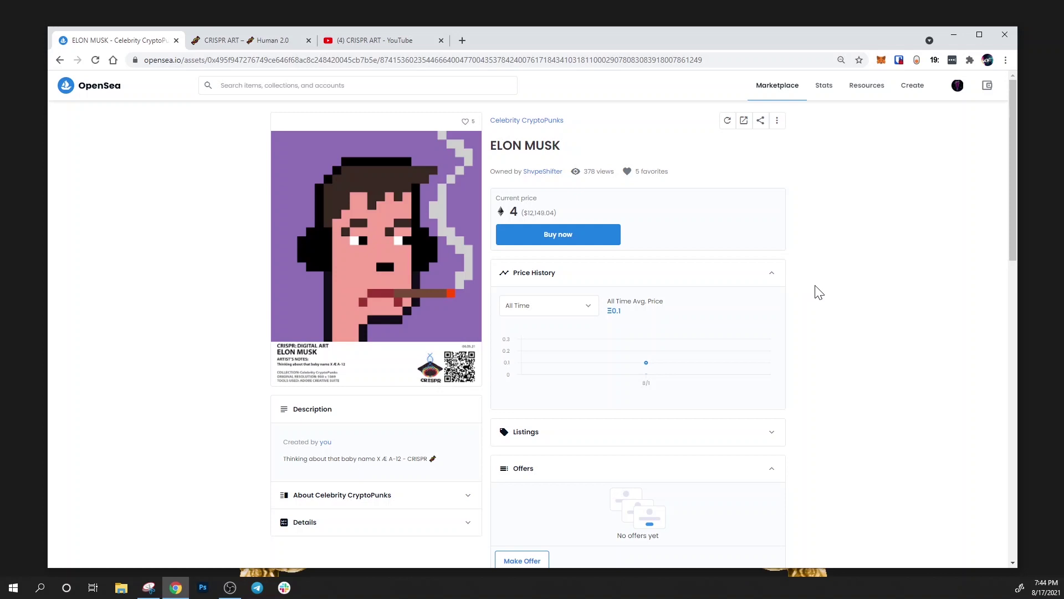
pyautogui.scroll(-1, 824, 302)
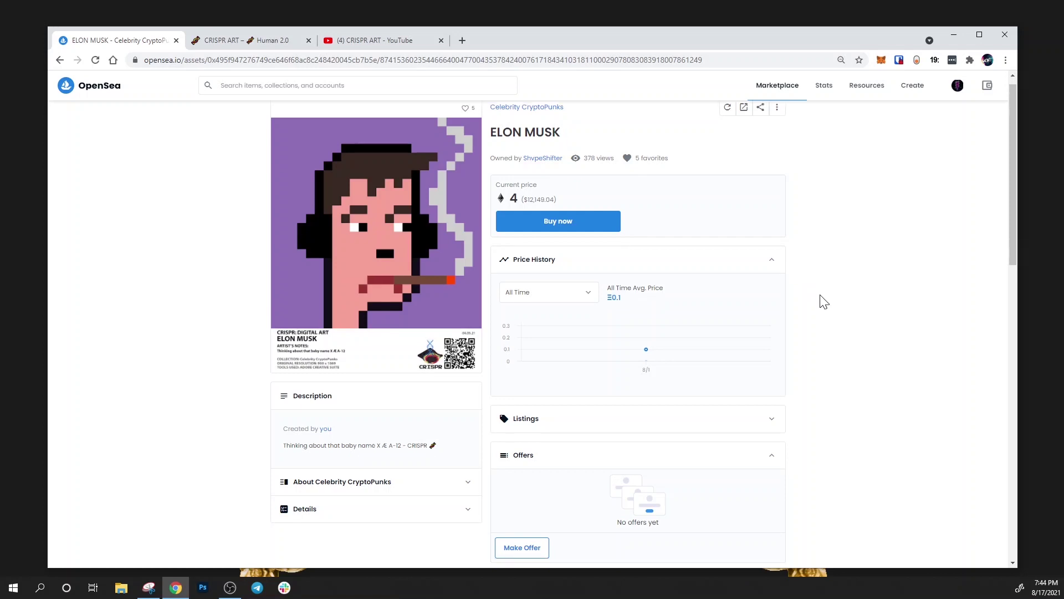
pyautogui.click(377, 41)
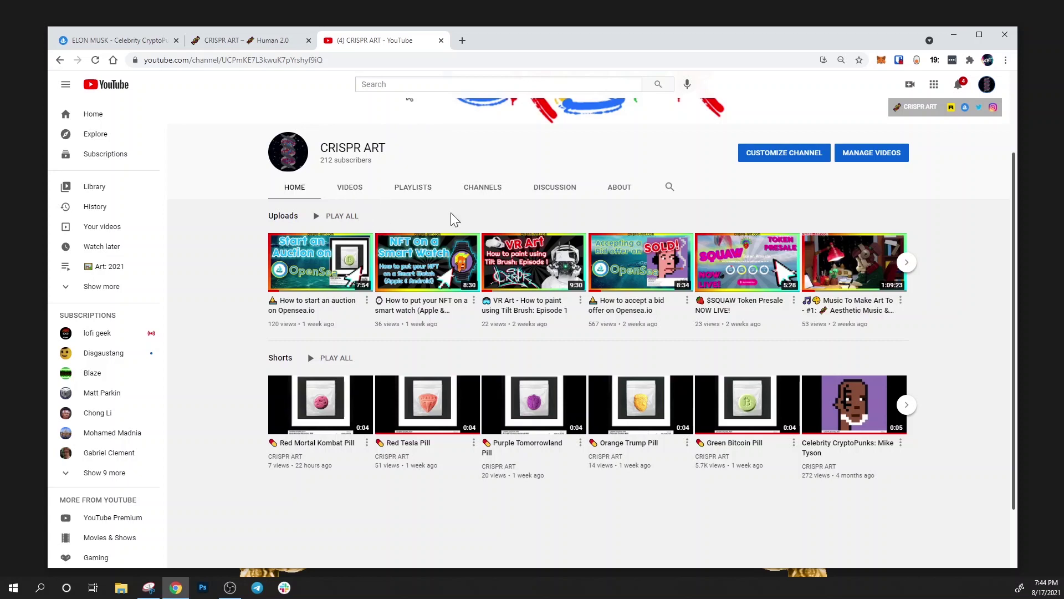
pyautogui.moveTo(790, 252)
pyautogui.moveTo(381, 262)
pyautogui.scroll(2, 409, 147)
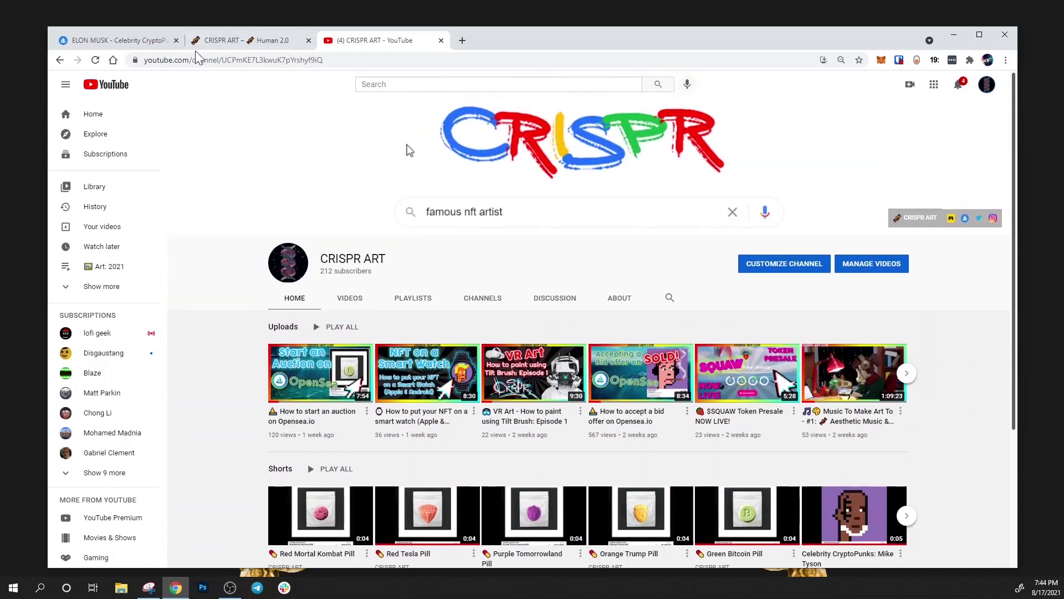
pyautogui.click(223, 43)
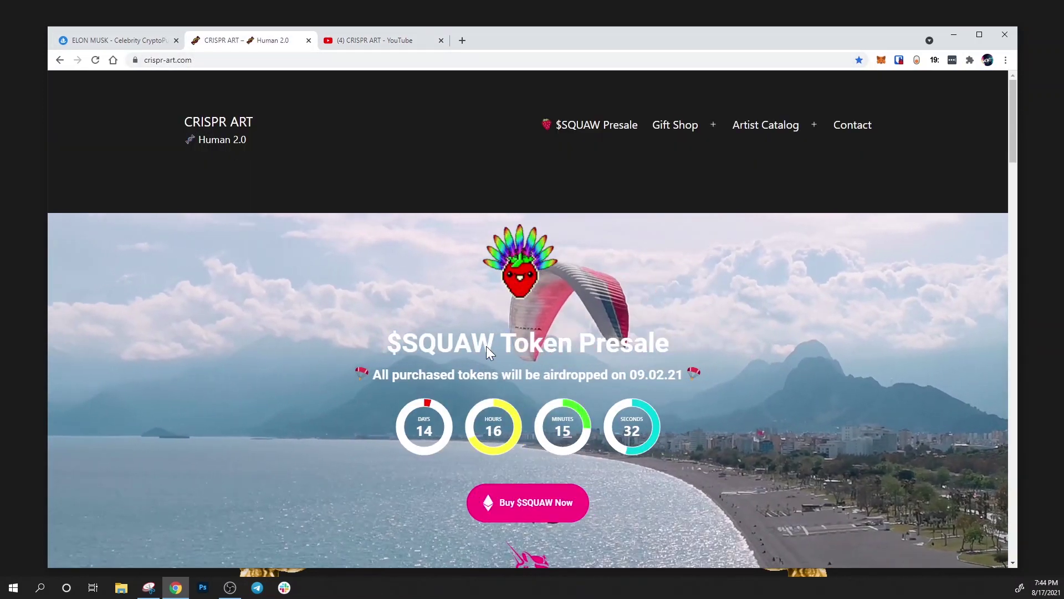
pyautogui.scroll(-2, 497, 359)
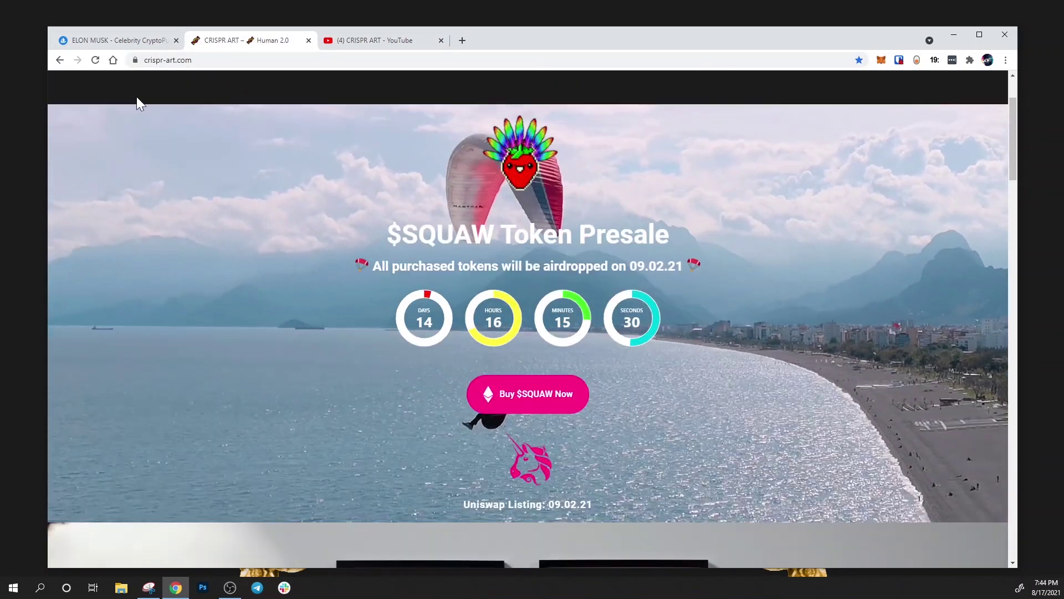
pyautogui.click(109, 44)
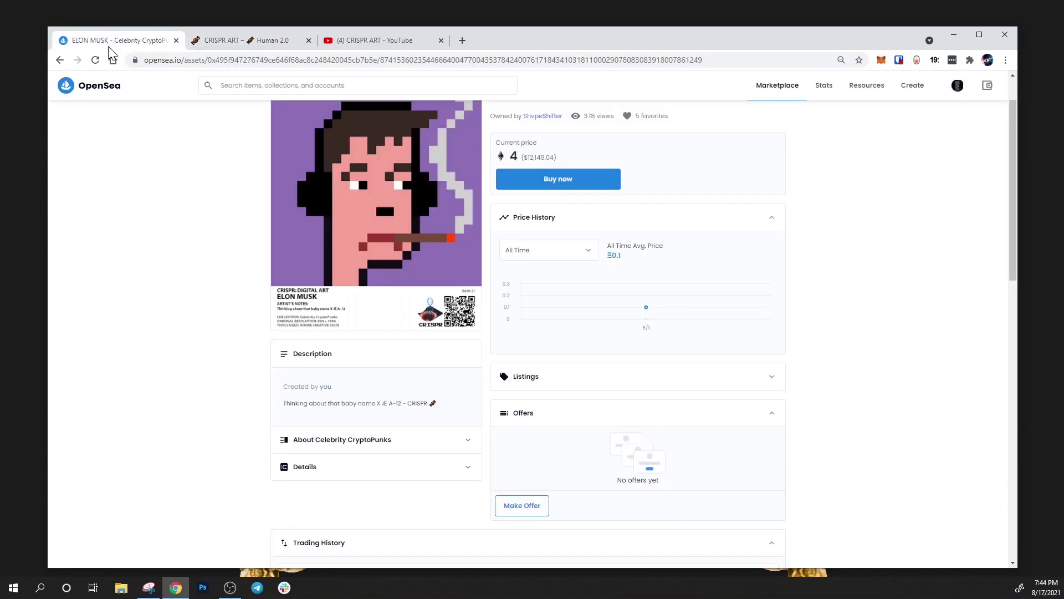